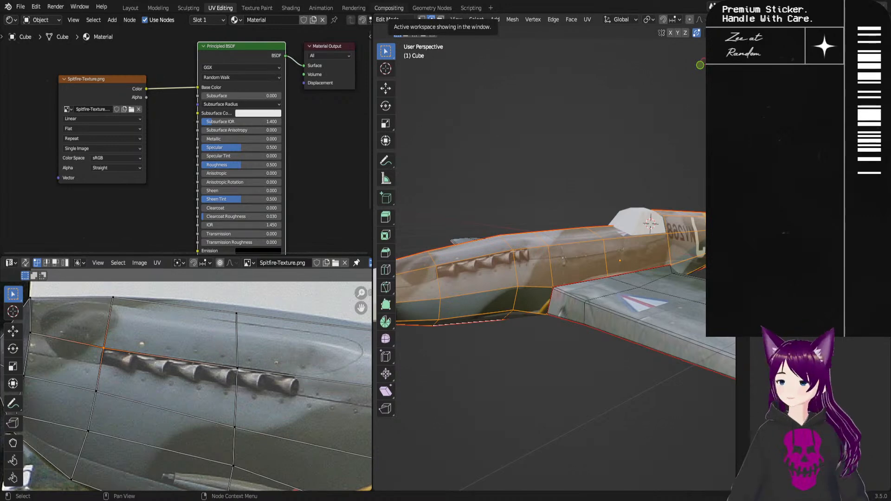
# Step: Select the linked faces on the undersides of both wings, delimiting the selection by seams
pyautogui.click(553, 371)
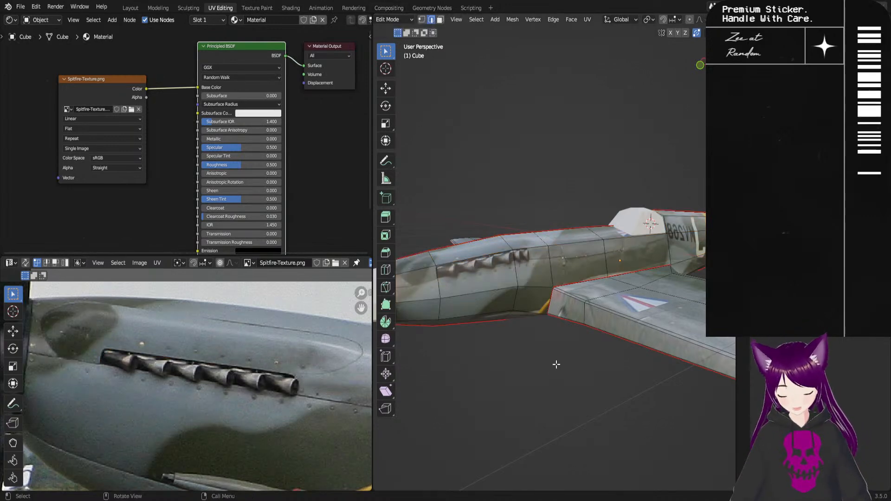
pyautogui.moveTo(552, 391); pyautogui.dragTo(506, 364, button='middle')
pyautogui.moveTo(538, 201); pyautogui.dragTo(589, 255, button='middle')
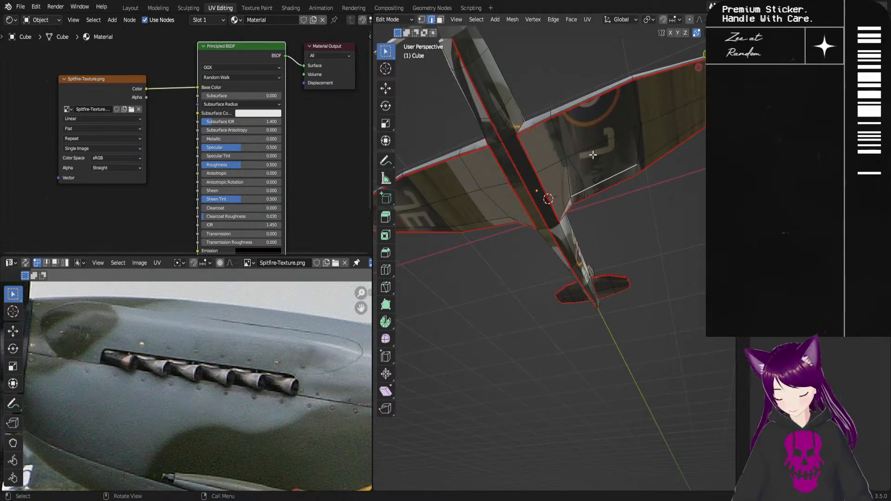
pyautogui.press('l')
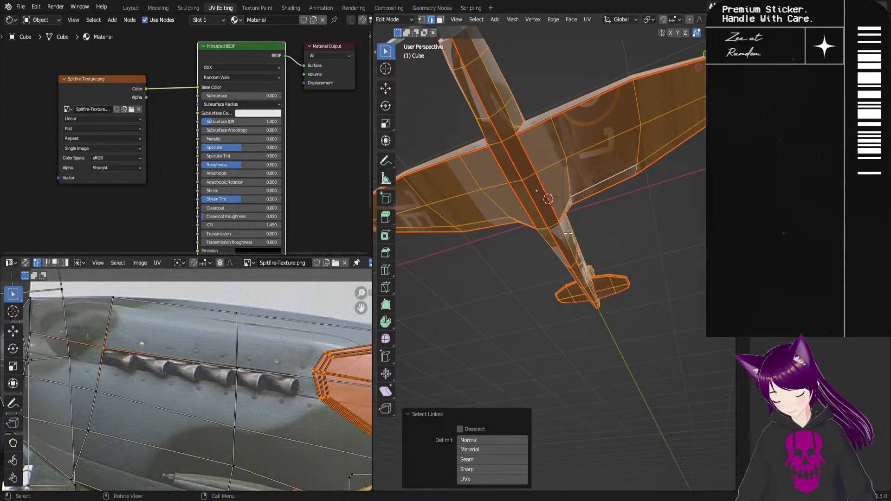
pyautogui.click(483, 460)
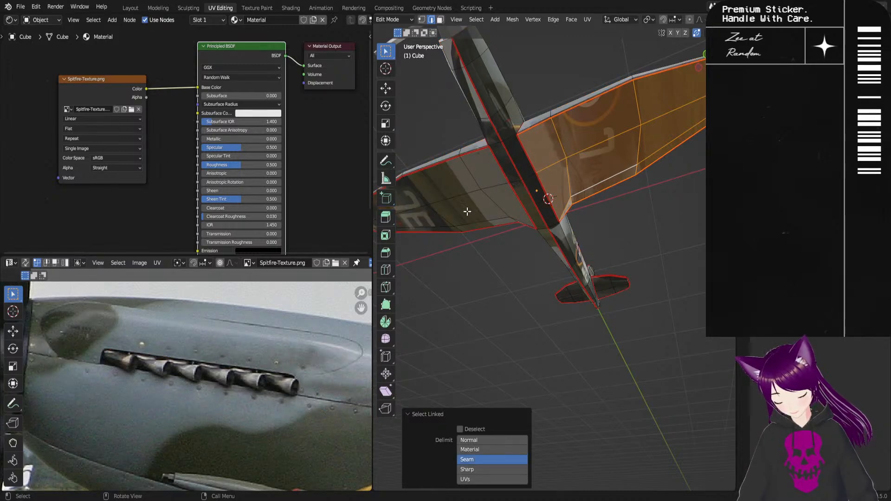
pyautogui.press('l')
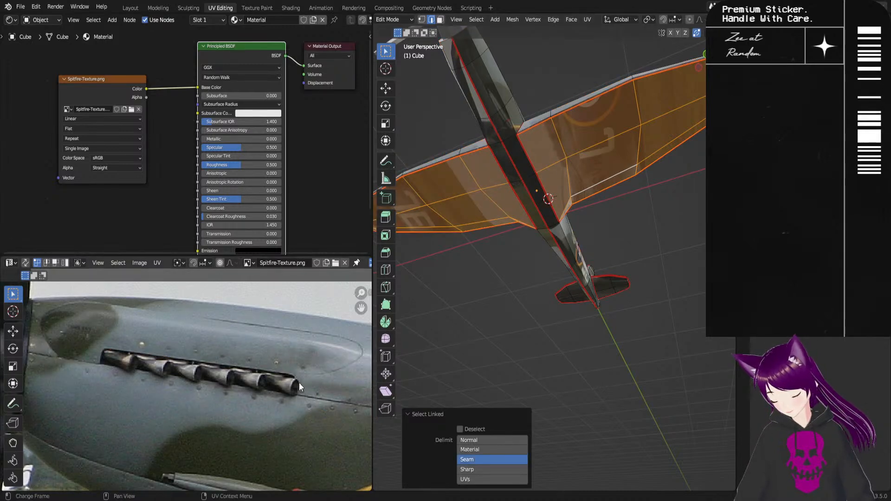
# Step: Select only the wing-underside UV island nearer the tail in the texture photo
pyautogui.scroll(-6, 308, 441)
pyautogui.moveTo(329, 421); pyautogui.dragTo(248, 394, button='middle')
pyautogui.scroll(2, 251, 394)
pyautogui.moveTo(313, 408); pyautogui.dragTo(288, 391, button='middle')
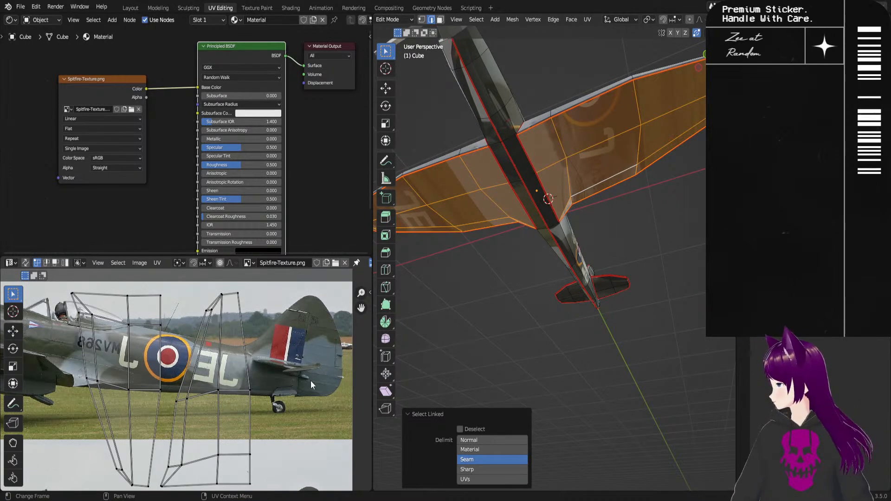
pyautogui.moveTo(266, 289); pyautogui.dragTo(161, 497)
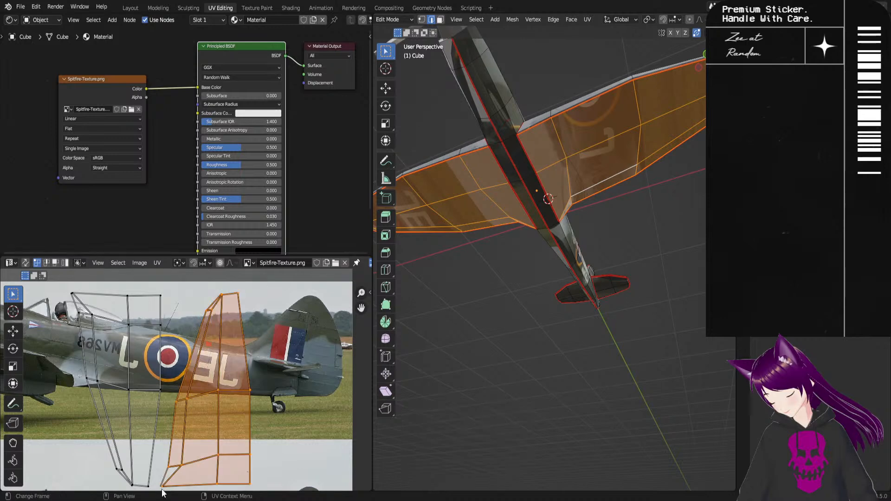
pyautogui.press('l')
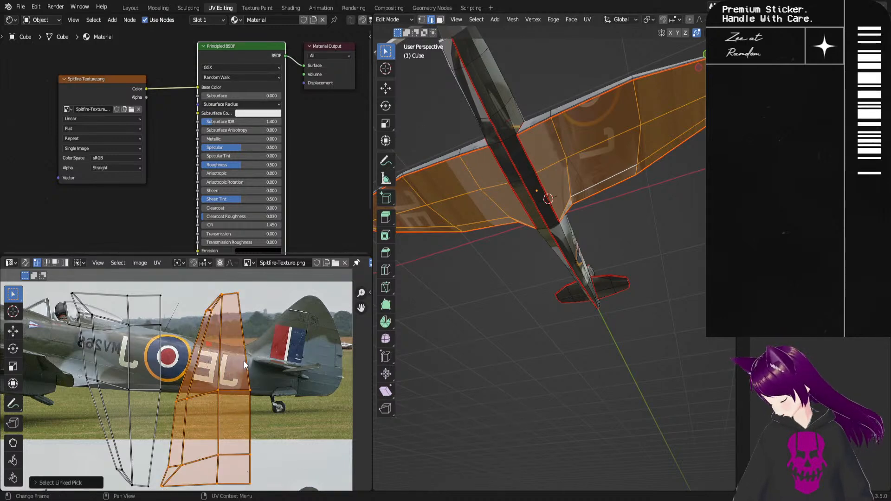
pyautogui.rightClick(233, 373)
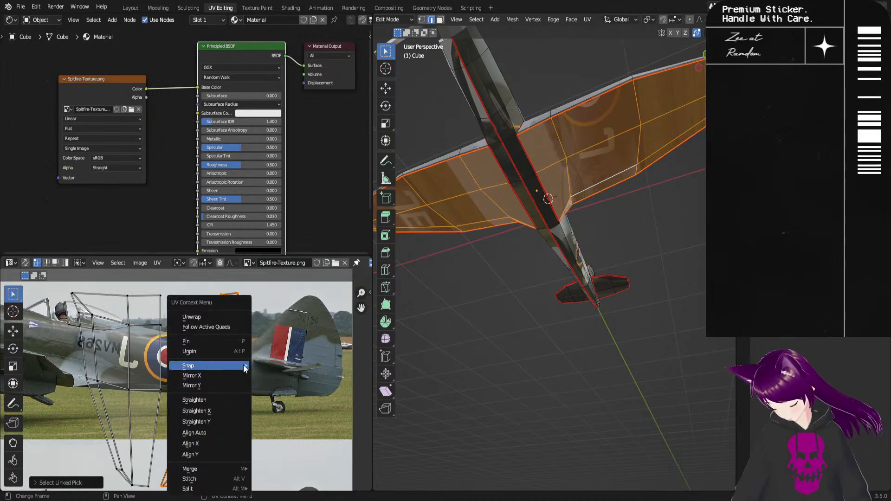
pyautogui.moveTo(241, 366)
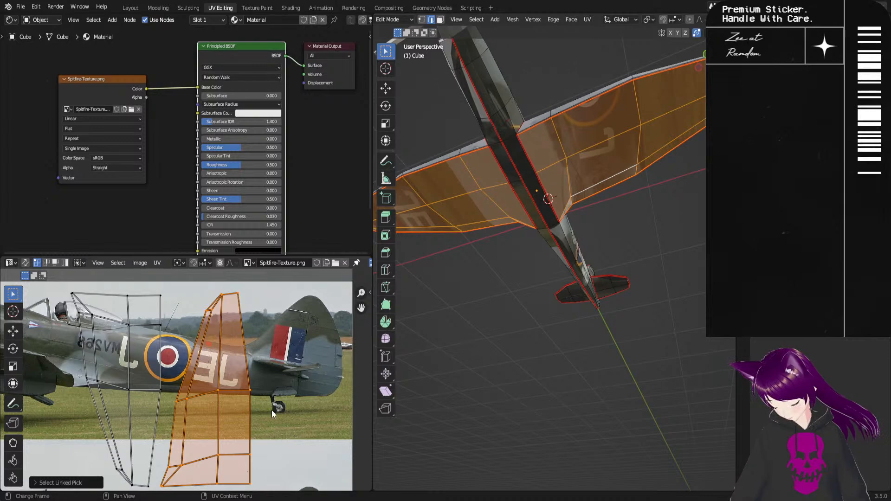
pyautogui.click(226, 422)
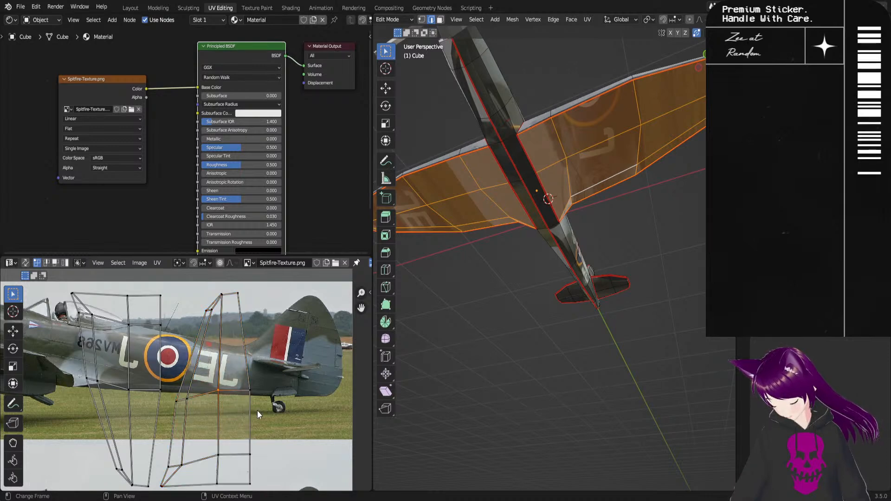
pyautogui.press('l')
pyautogui.rightClick(238, 432)
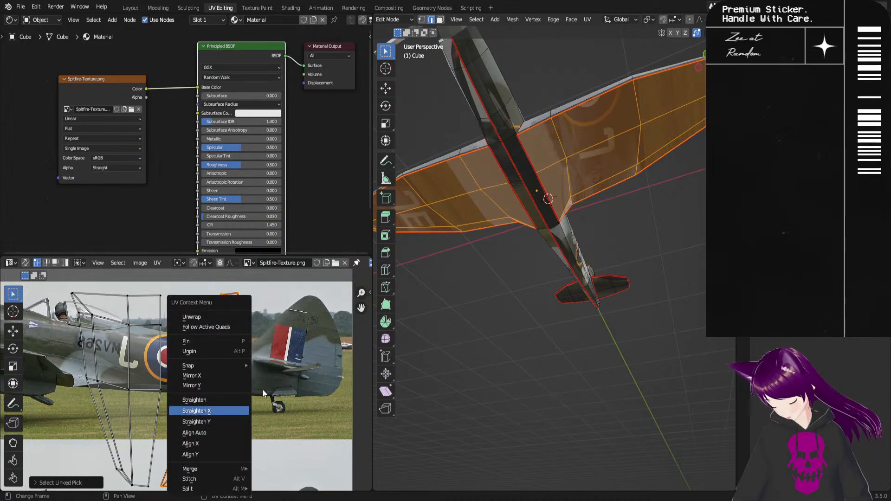
pyautogui.press('Escape')
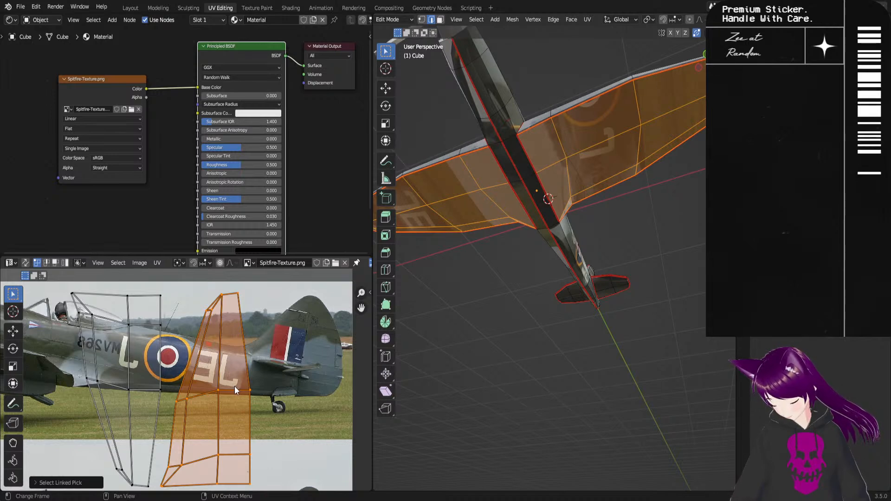
# Step: Mirror the selected wing island on X and rotate it 180°, overlaying it on the other wing's island
pyautogui.rightClick(233, 387)
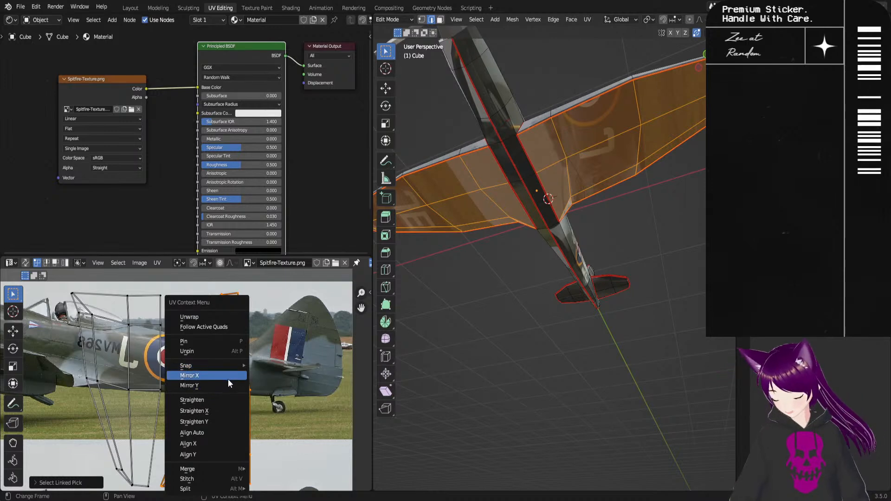
pyautogui.click(229, 377)
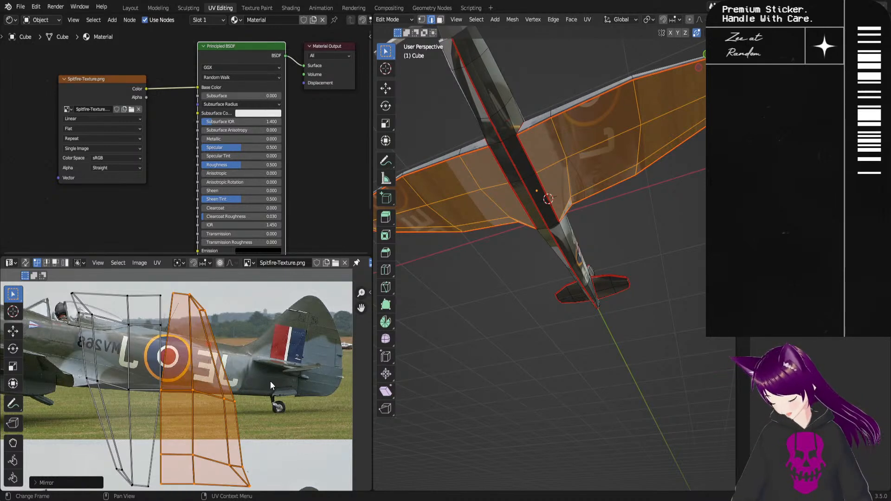
pyautogui.write('r')
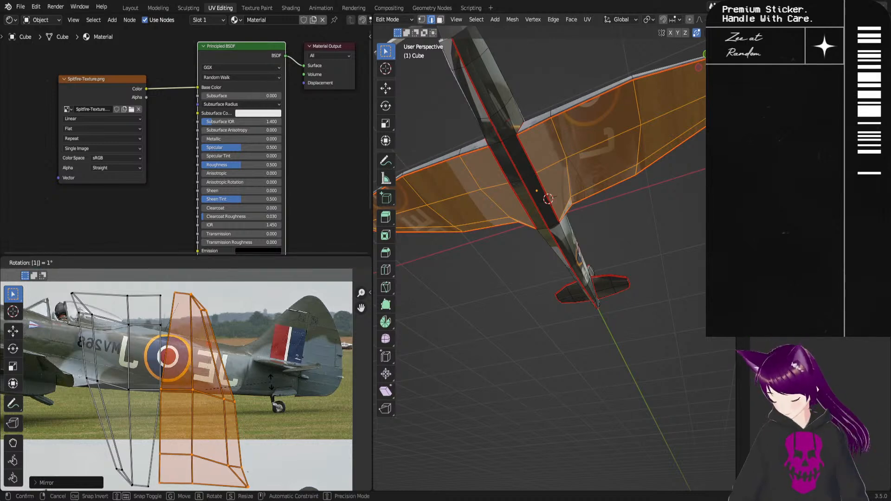
pyautogui.write('180')
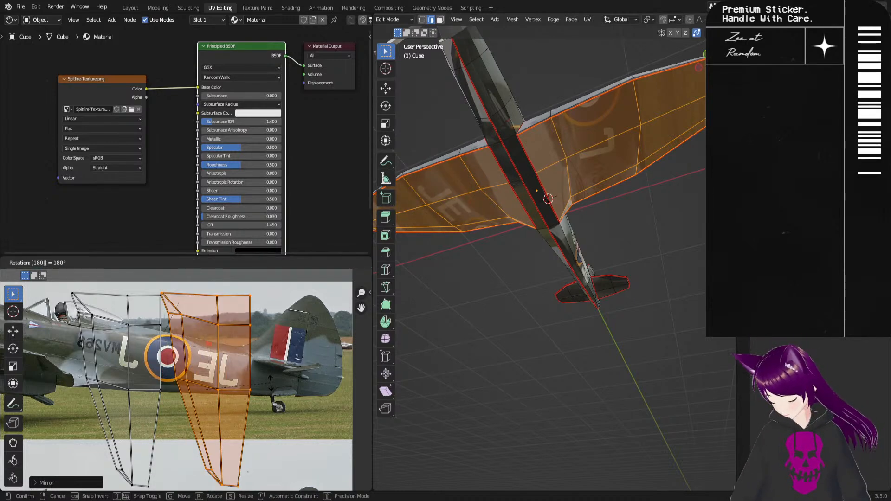
pyautogui.press('Return')
pyautogui.press('g')
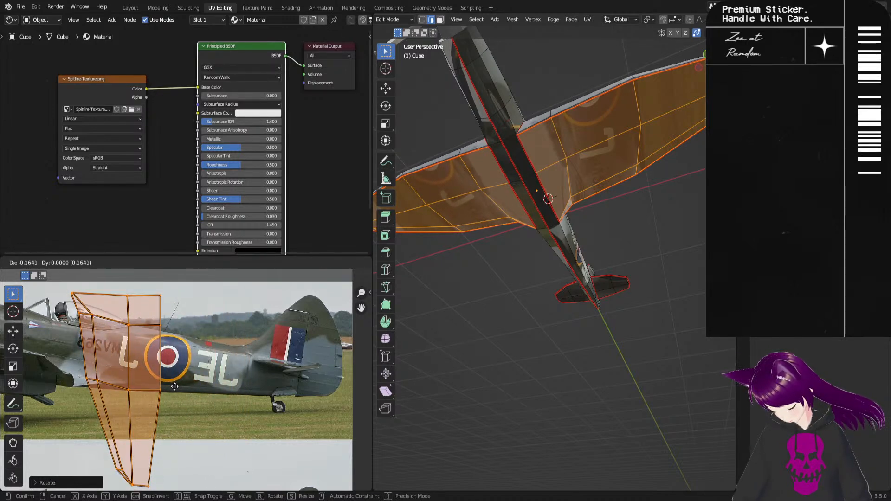
pyautogui.click(174, 386)
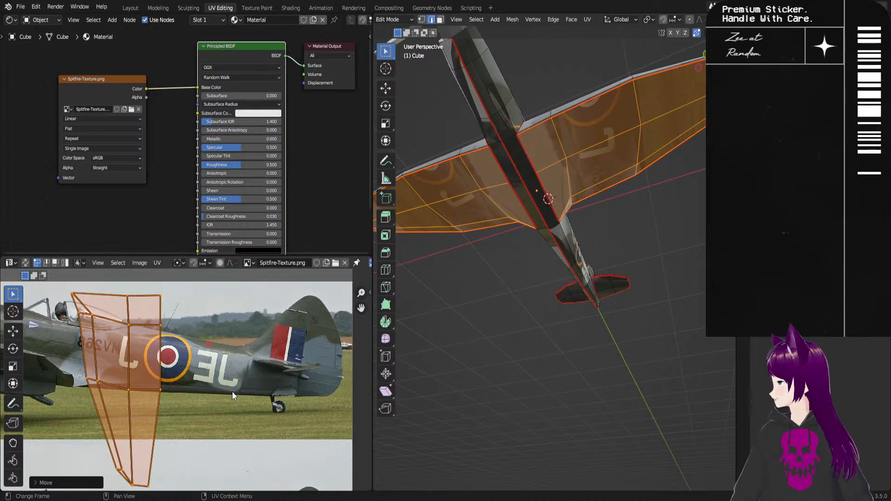
# Step: Rotate the stacked wing islands to lie lengthwise along the fuselage photo and move them over the roundel and lettering
pyautogui.scroll(-2, 228, 383)
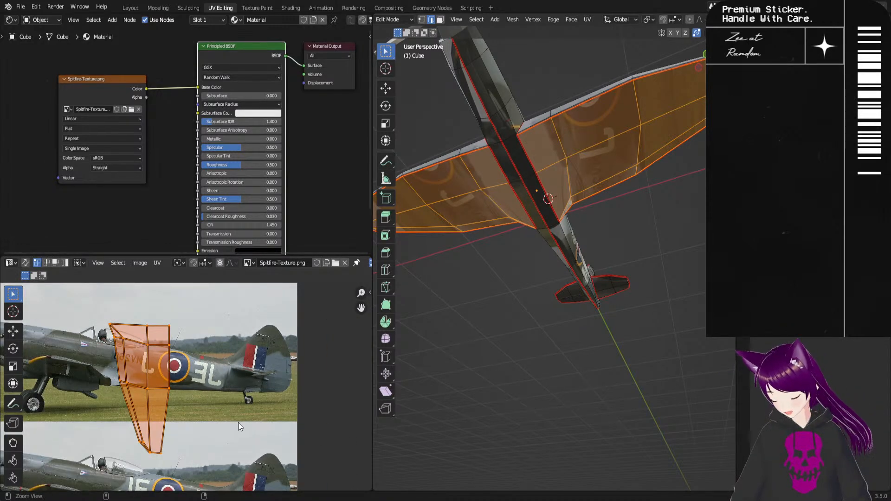
pyautogui.scroll(2, 246, 404)
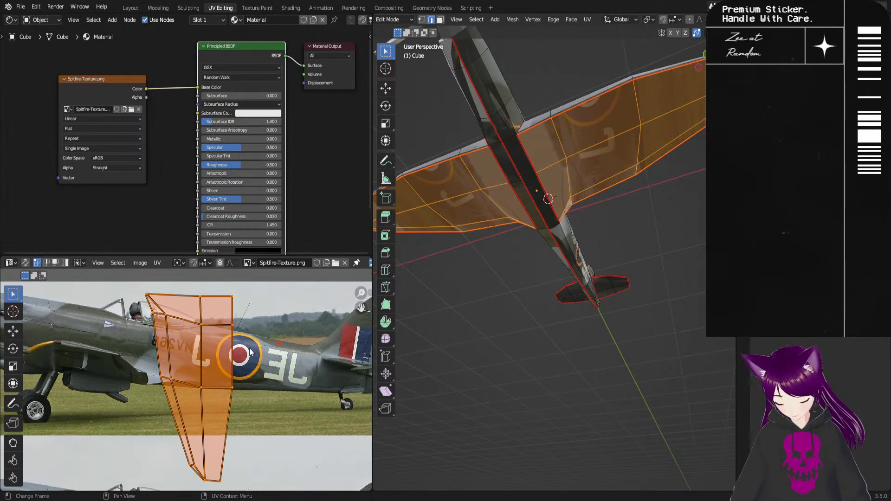
pyautogui.press('r')
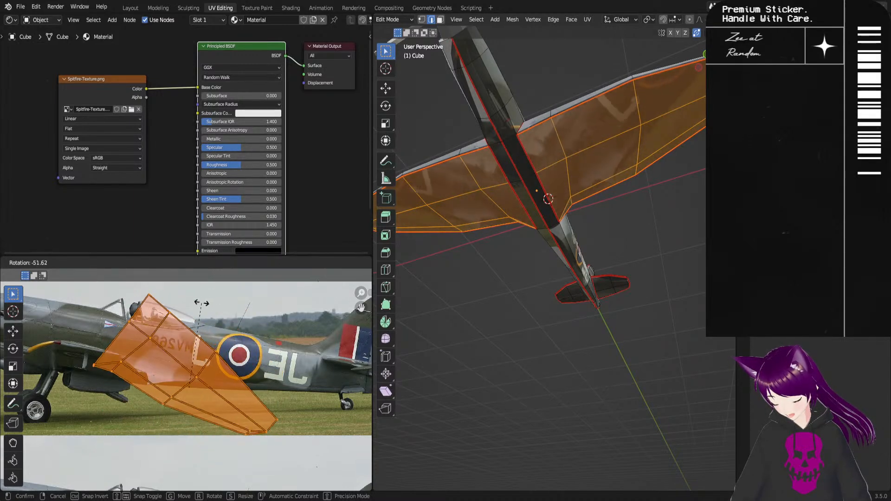
pyautogui.click(188, 309)
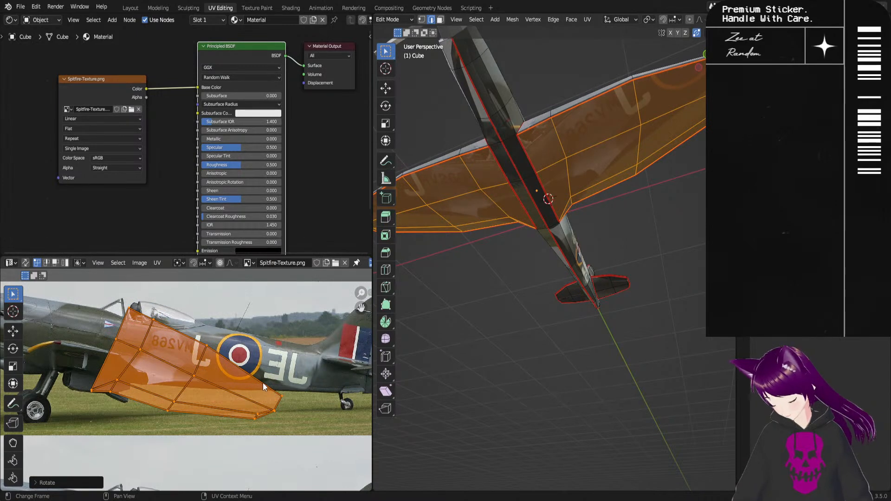
pyautogui.press('r')
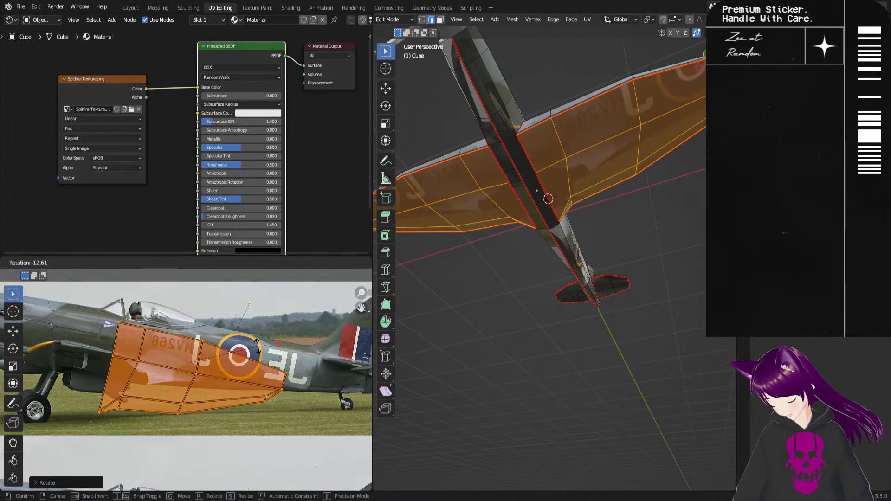
pyautogui.press('g')
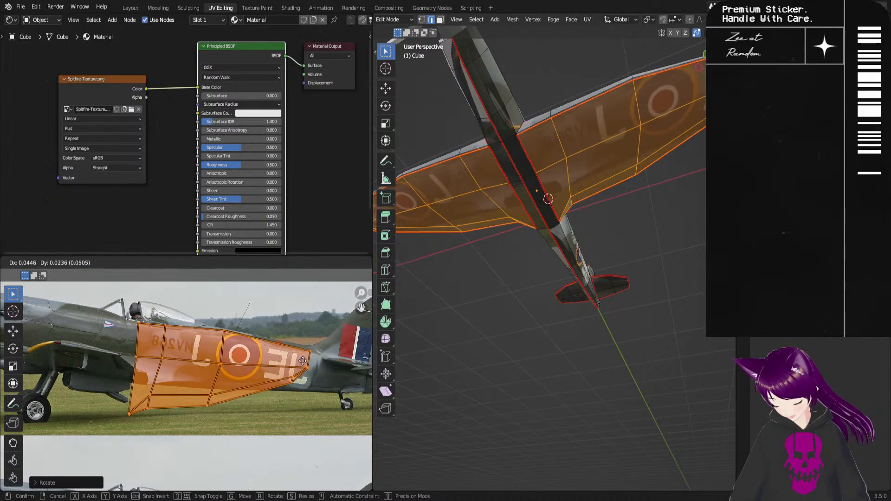
pyautogui.click(303, 361)
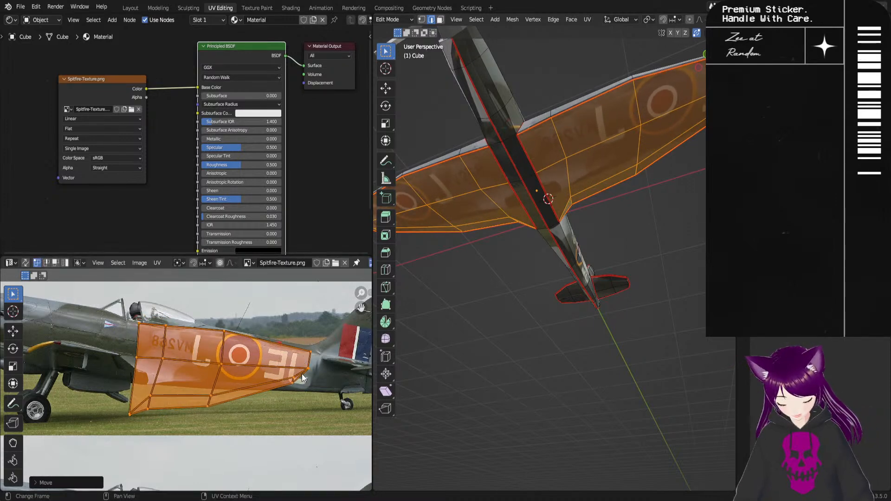
# Step: Shift the stacked wing islands about 0.016 toward the tail and scale them to about 0.67 along Y
pyautogui.scroll(2, 319, 394)
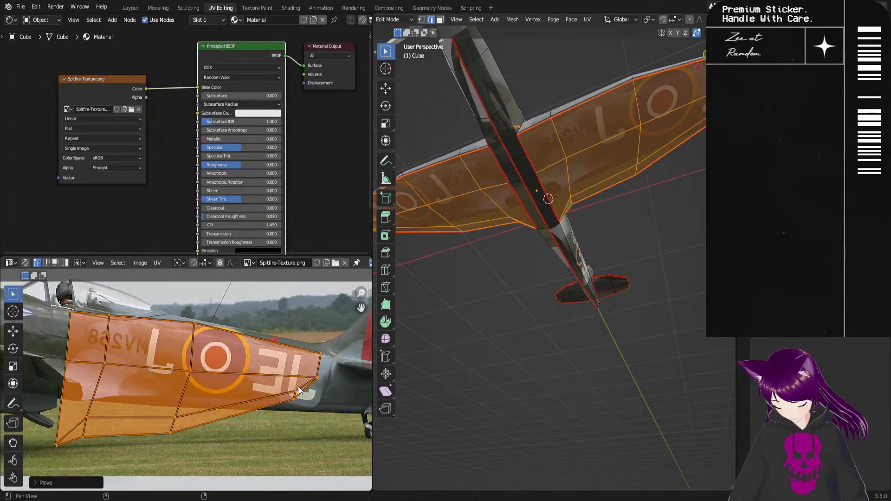
pyautogui.moveTo(298, 391); pyautogui.dragTo(272, 382, button='middle')
pyautogui.press('g')
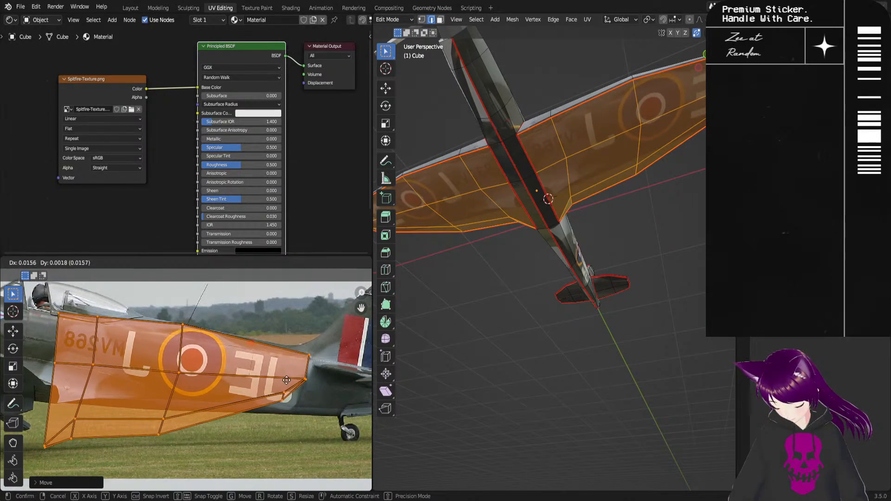
pyautogui.click(293, 395)
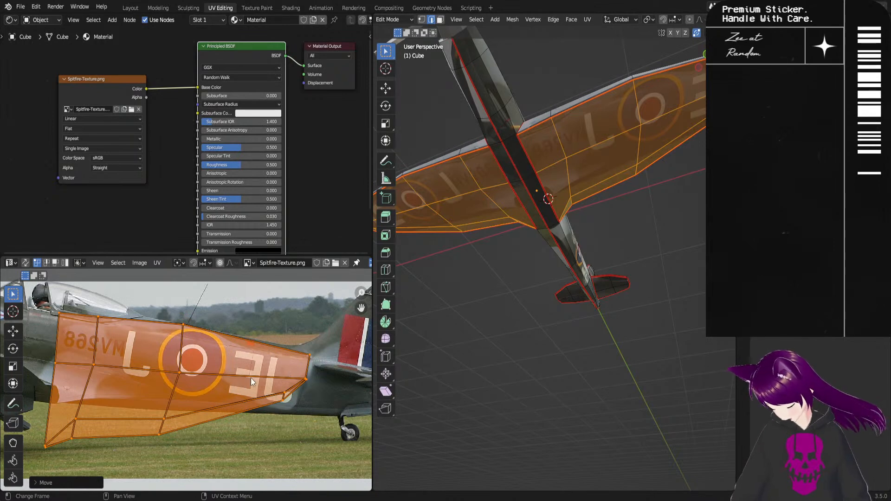
pyautogui.press('s')
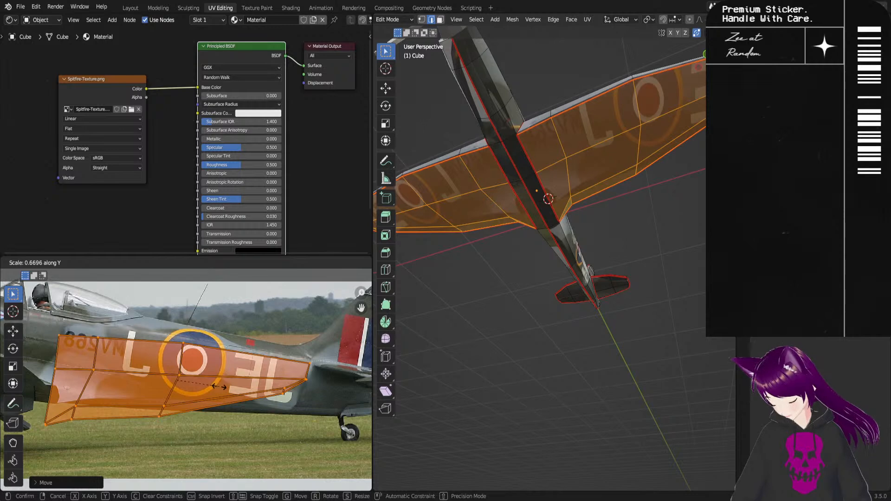
pyautogui.click(219, 385)
# Step: Rotate the wing islands about 3.8° and move them about 0.064 along X and 0.02 along Y over the fuselage markings
pyautogui.press('r')
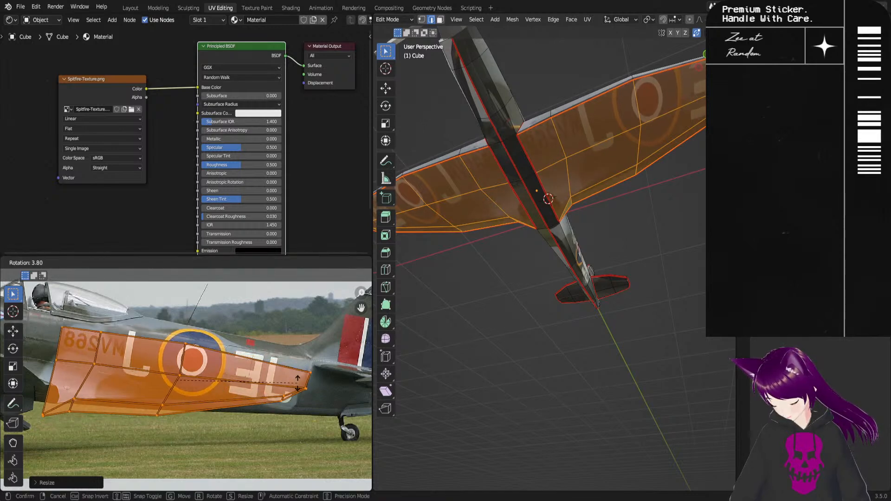
pyautogui.click(297, 385)
pyautogui.press('g')
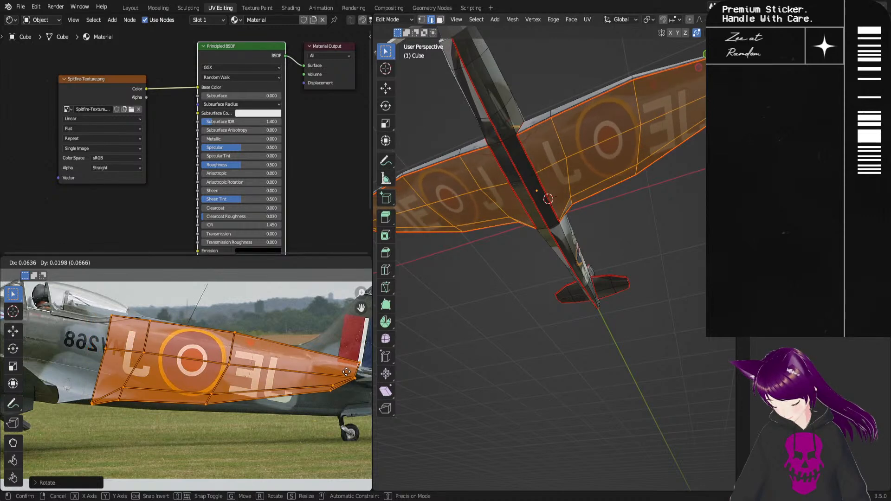
pyautogui.click(345, 373)
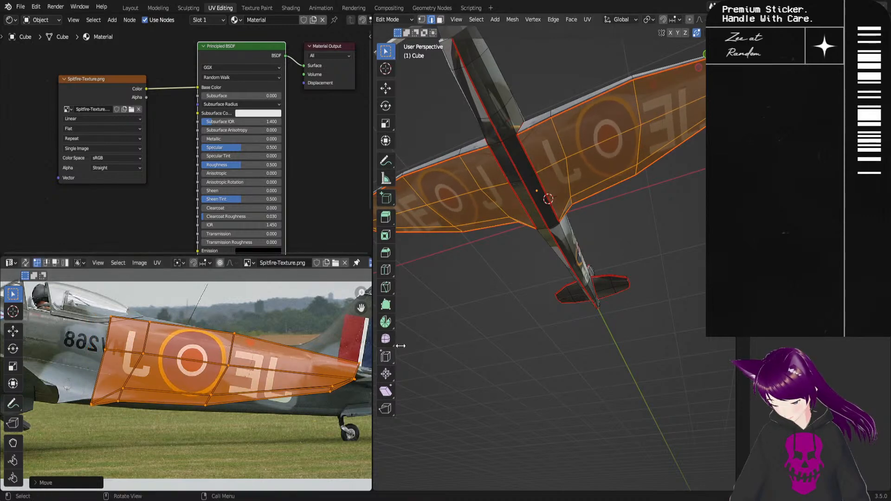
# Step: Select both wing undersides by seam and scale their stacked UV islands down along X so the roundel widens on the wings
pyautogui.moveTo(646, 246); pyautogui.dragTo(601, 223, button='middle')
pyautogui.click(602, 228)
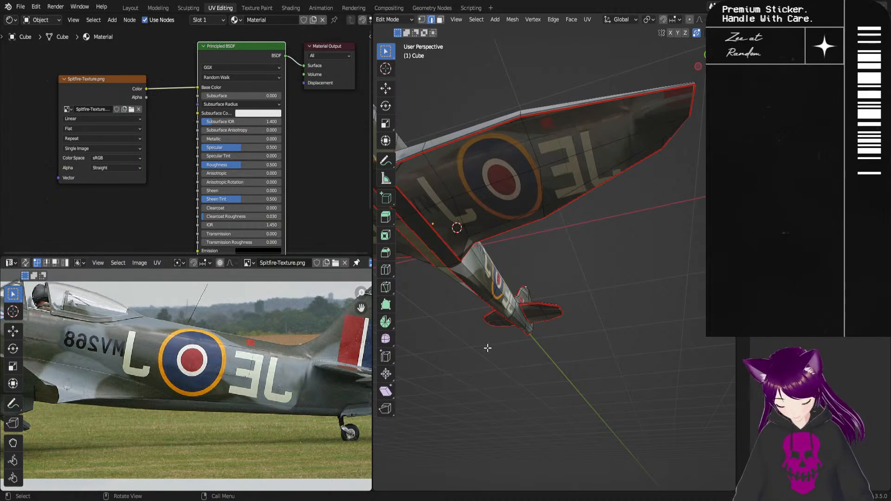
pyautogui.press('l')
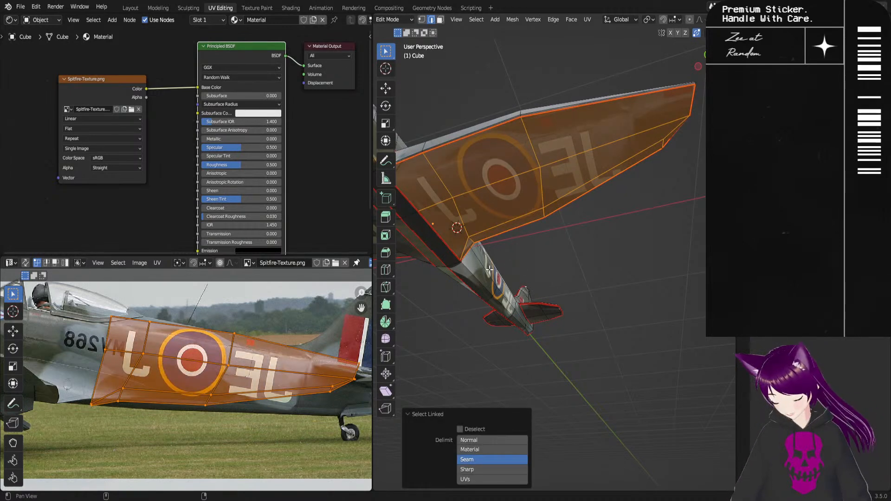
pyautogui.moveTo(485, 269); pyautogui.dragTo(493, 230, button='middle')
pyautogui.press('l')
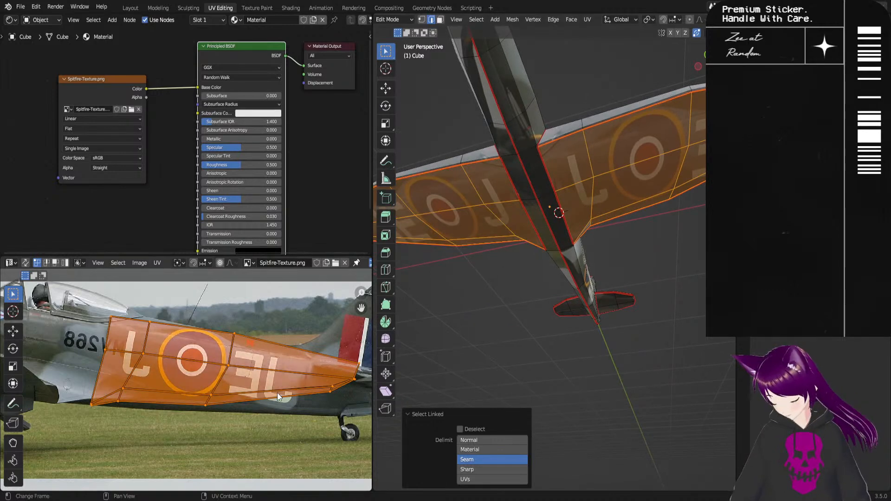
pyautogui.press('s')
pyautogui.press('x')
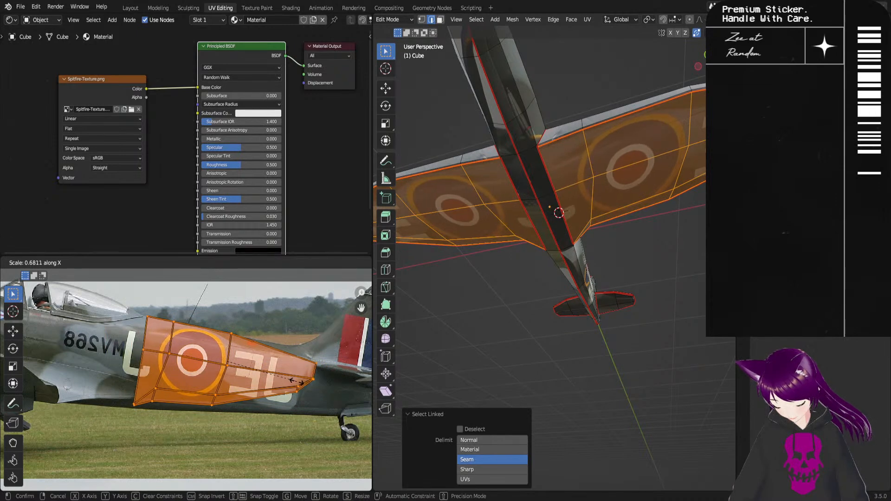
pyautogui.click(316, 383)
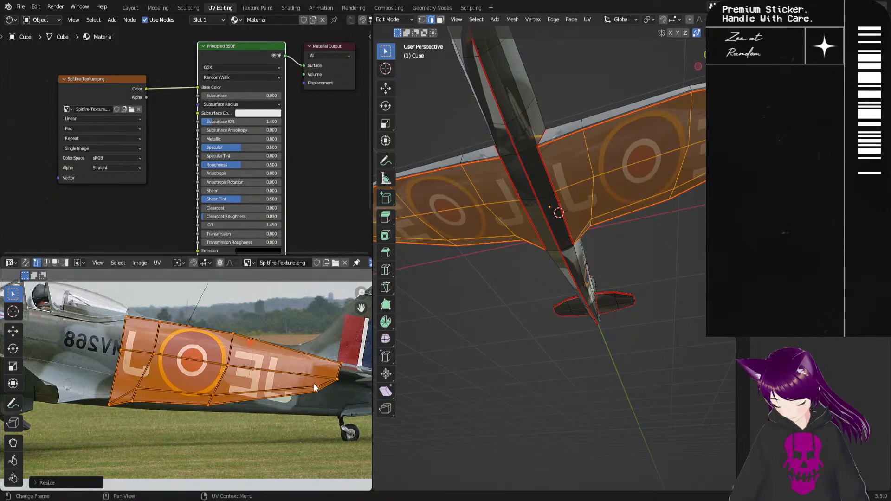
# Step: Rotate the stacked wing islands slightly and nudge them about -0.003 along Y over the fuselage markings
pyautogui.press('r')
pyautogui.click(307, 386)
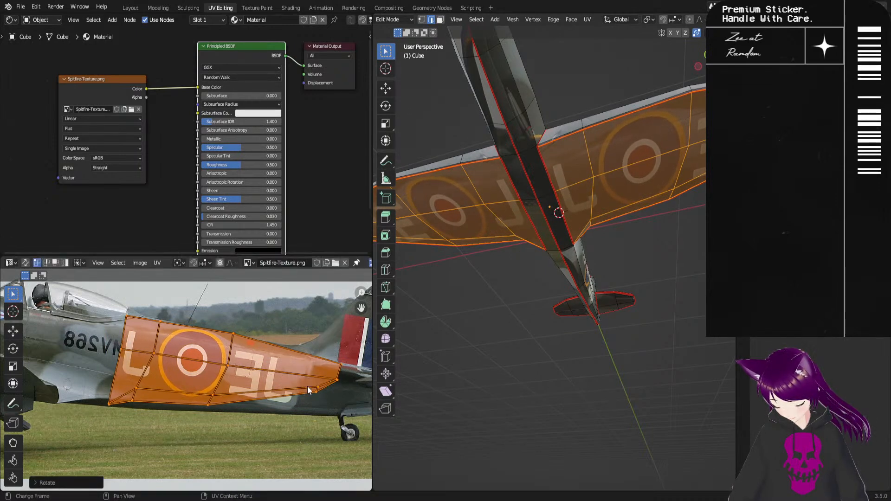
pyautogui.press('g')
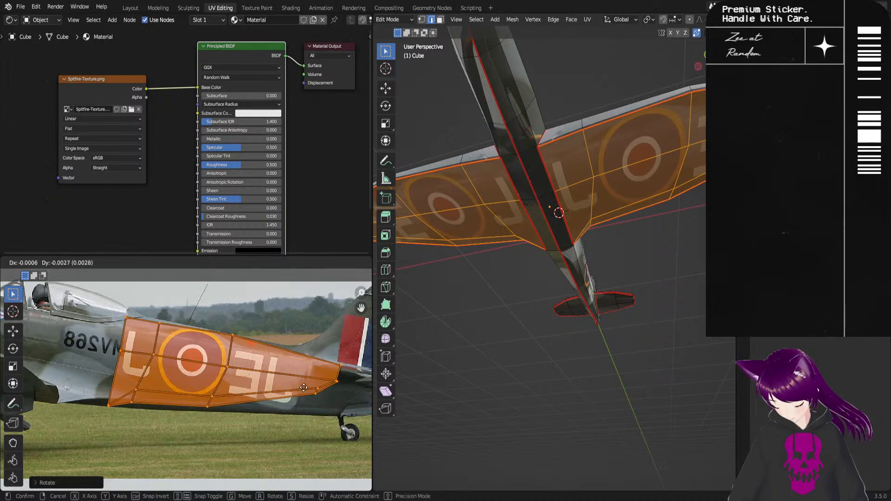
pyautogui.click(304, 387)
# Step: With both wing undersides selected, move only their wingtip UVs about -0.013 along X and -0.028 along Y to cover the lettering
pyautogui.click(485, 325)
pyautogui.moveTo(485, 325); pyautogui.dragTo(645, 283, button='middle')
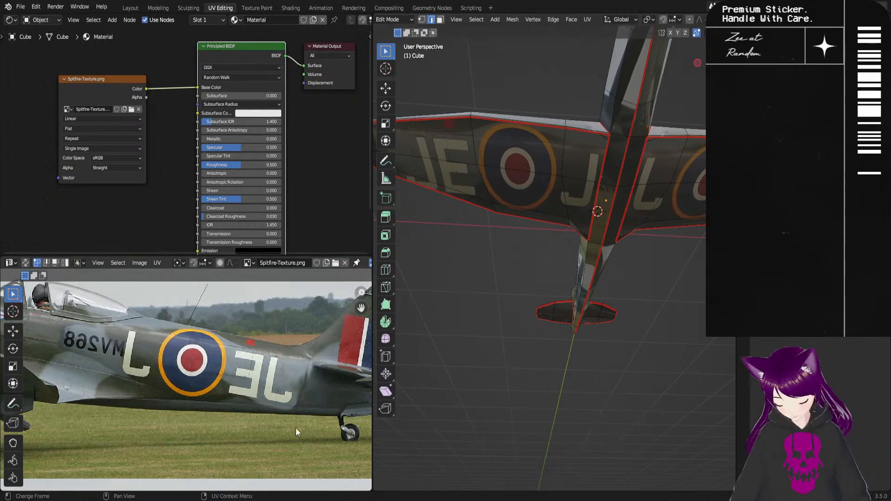
pyautogui.press('l')
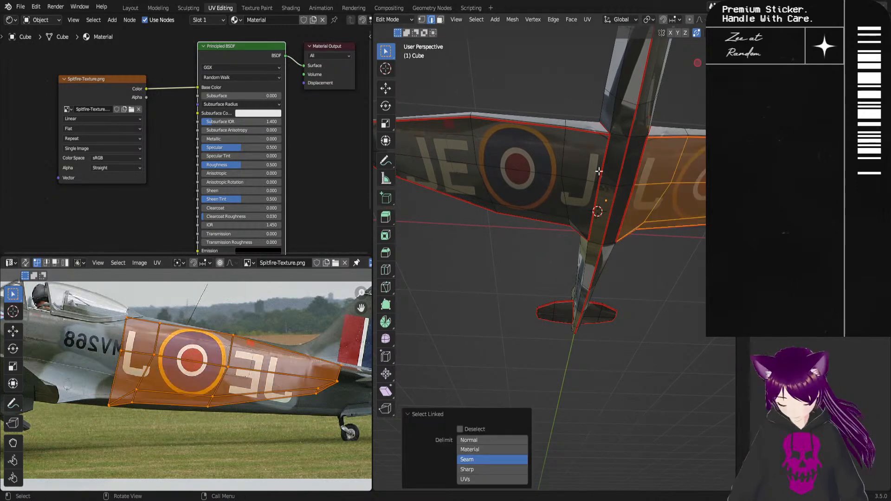
pyautogui.press('l')
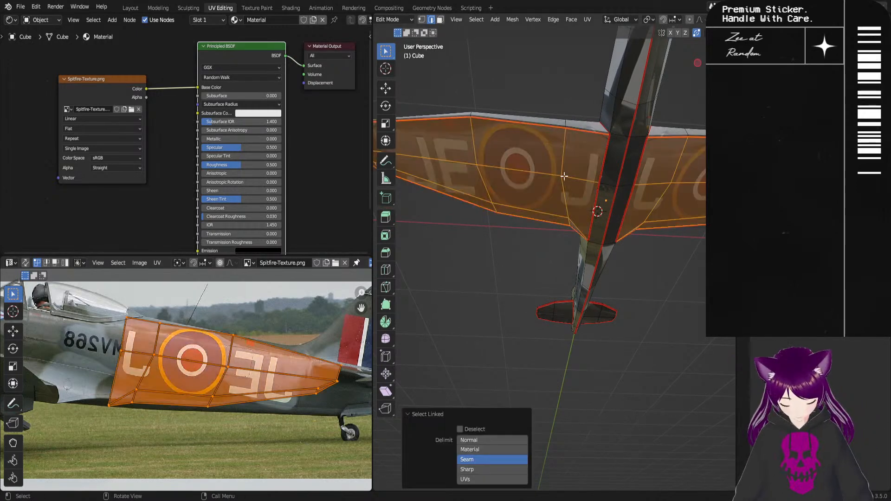
pyautogui.click(348, 353)
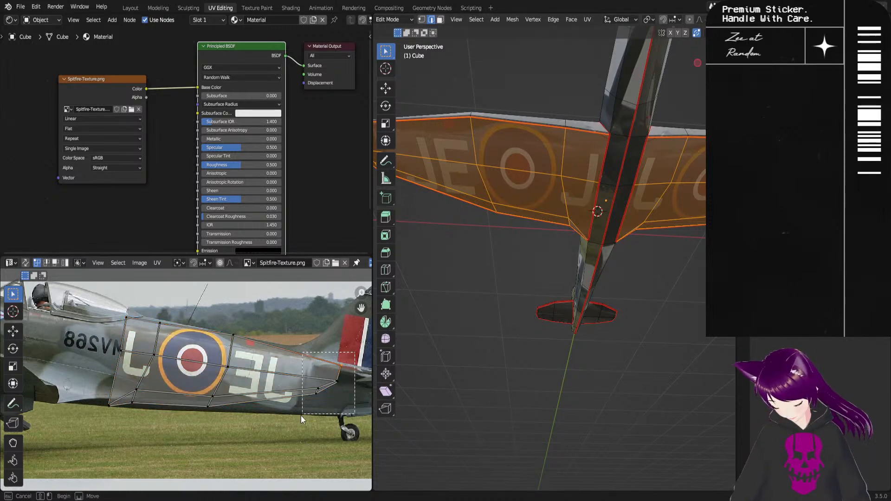
pyautogui.keyDown('shift'); pyautogui.click(325, 387); pyautogui.keyUp('shift')
pyautogui.press('g')
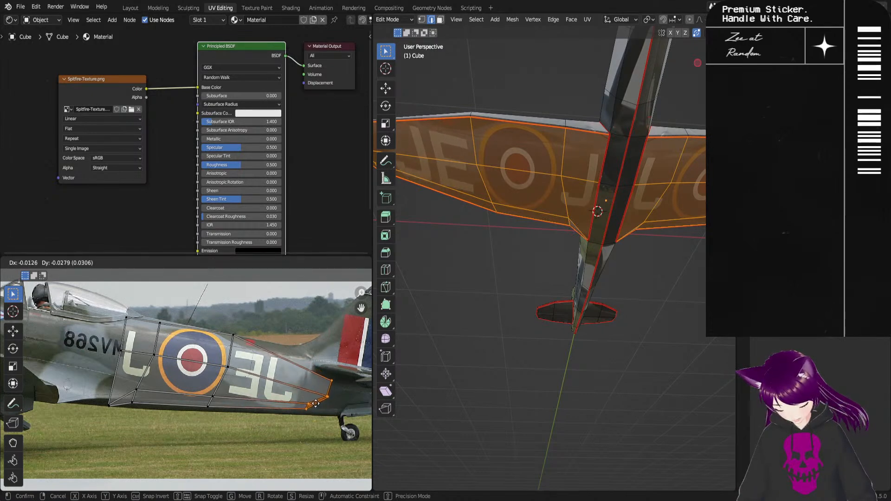
pyautogui.click(316, 404)
pyautogui.click(421, 368)
# Step: Select the linked fuselage and tail-fin faces and rotate their whole UV island by 90°
pyautogui.moveTo(514, 350); pyautogui.dragTo(534, 338, button='middle')
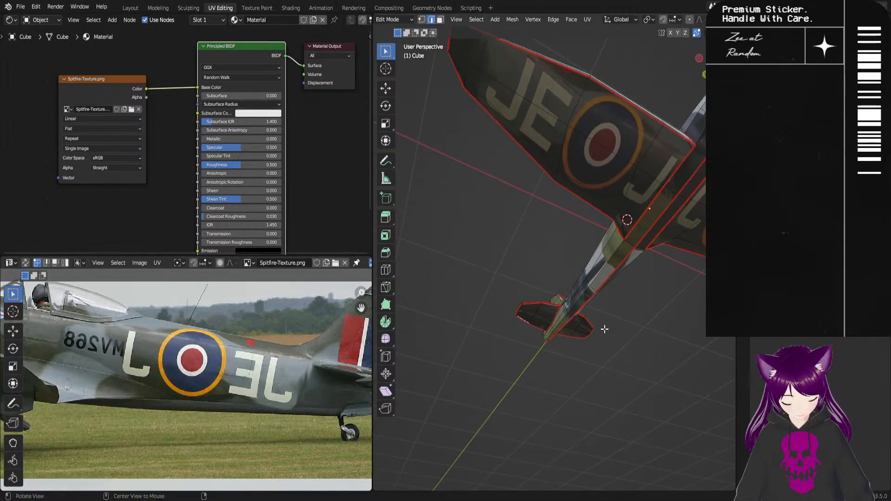
pyautogui.moveTo(620, 318); pyautogui.dragTo(629, 367, button='middle')
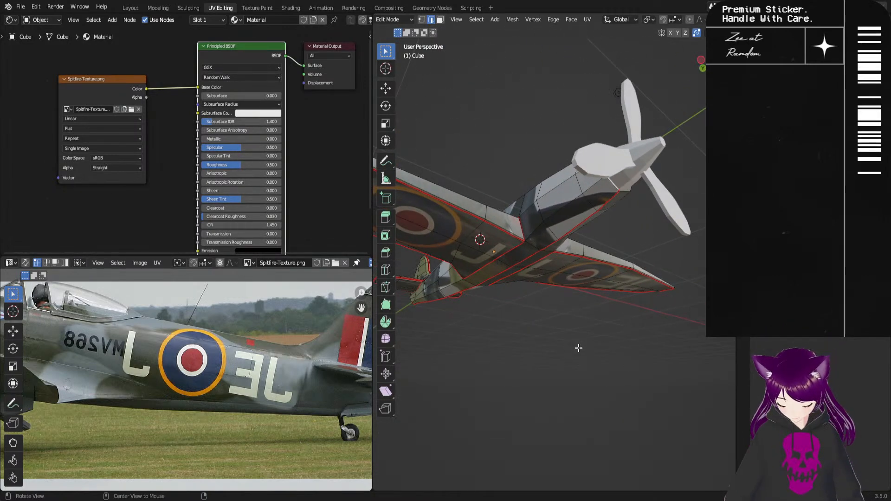
pyautogui.moveTo(578, 349); pyautogui.dragTo(556, 324, button='middle')
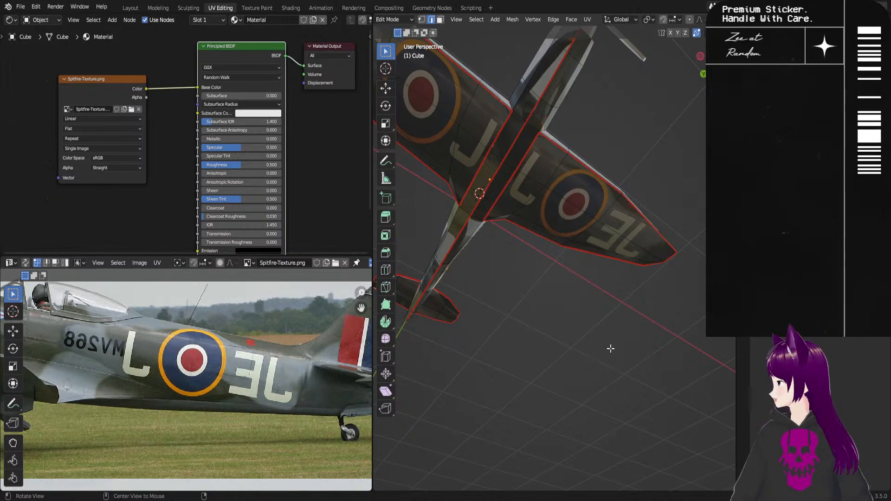
pyautogui.moveTo(459, 349); pyautogui.dragTo(516, 382, button='middle')
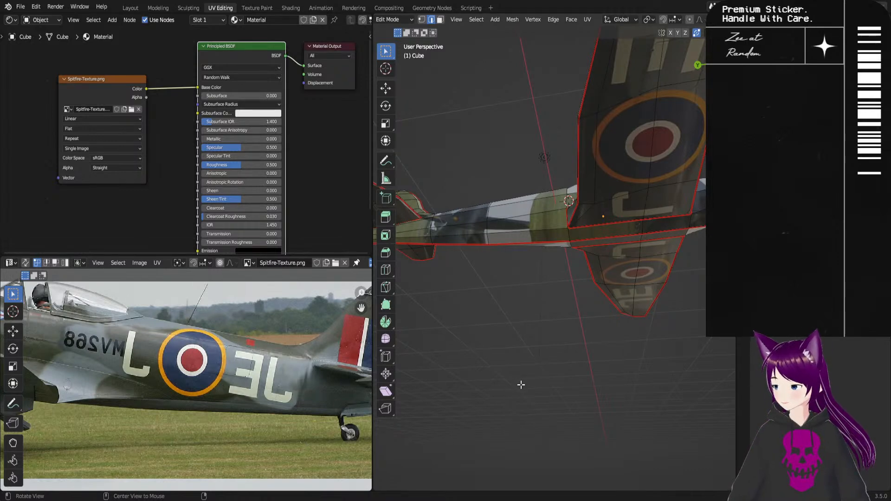
pyautogui.moveTo(507, 374); pyautogui.dragTo(534, 270, button='middle')
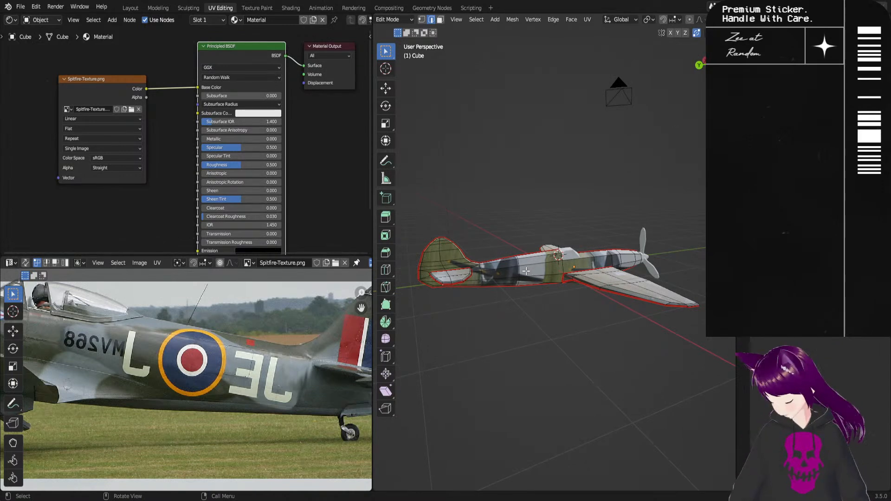
pyautogui.press('l')
pyautogui.keyDown('ctrl'); pyautogui.moveTo(294, 371); pyautogui.dragTo(274, 425, button='middle'); pyautogui.keyUp('ctrl')
pyautogui.moveTo(159, 437); pyautogui.dragTo(279, 397, button='middle')
pyautogui.press('a')
pyautogui.press('r')
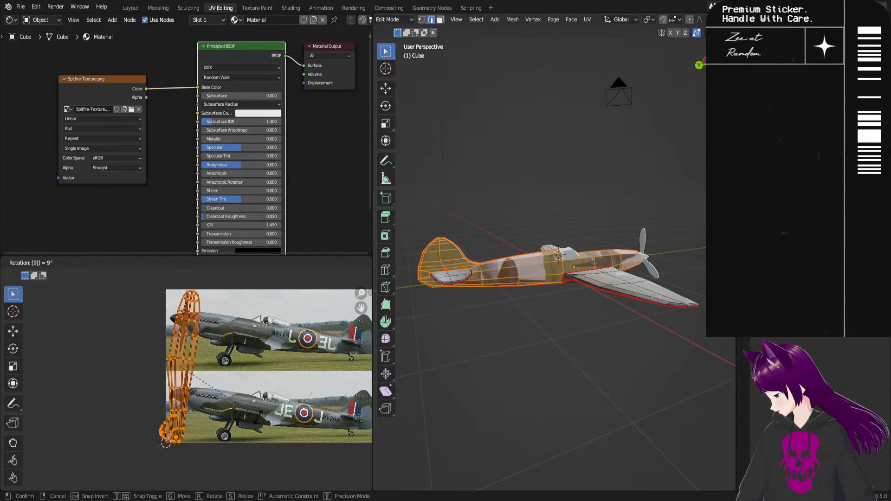
pyautogui.write('90')
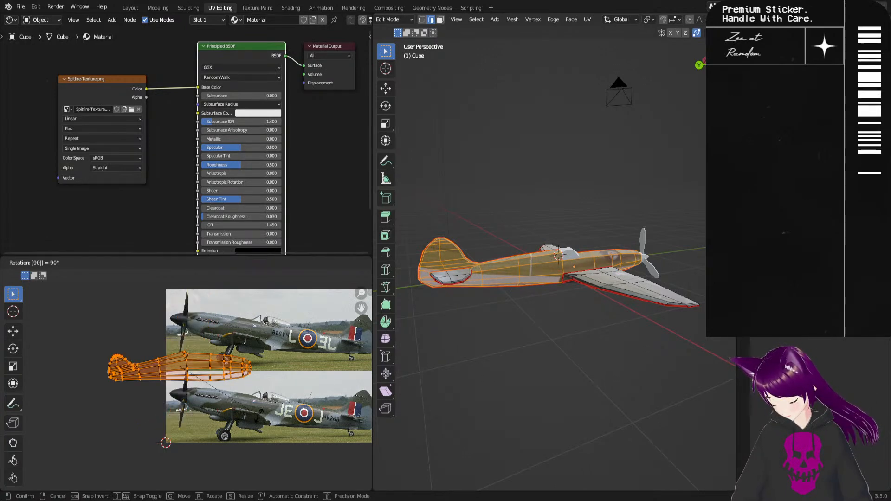
pyautogui.press('Return')
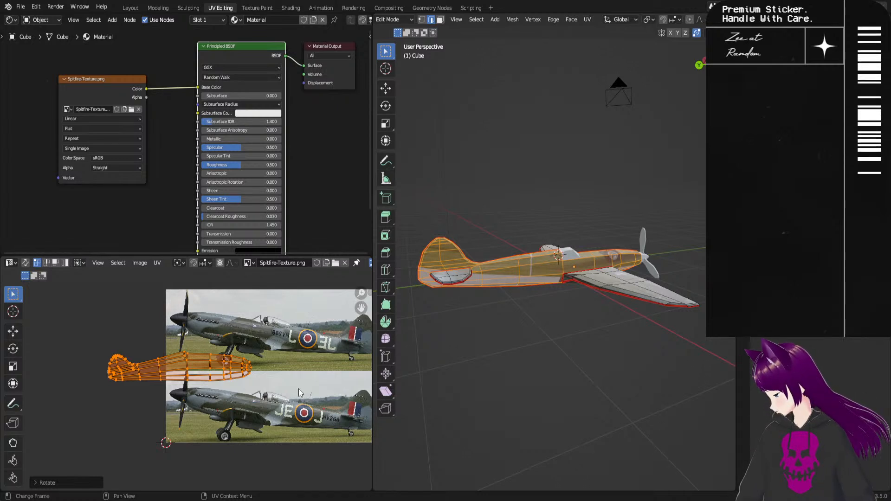
# Step: Mirror the fuselage UV island on X and move it over the lower Spitfire photo
pyautogui.rightClick(228, 367)
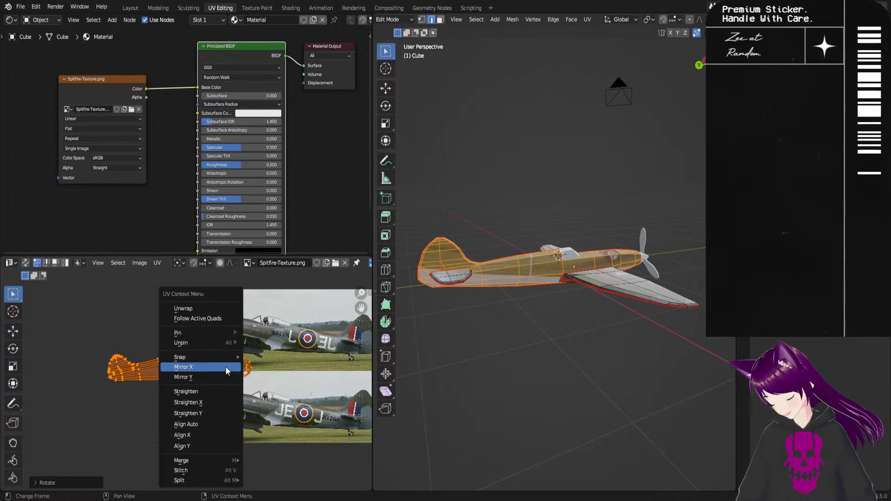
pyautogui.click(226, 368)
pyautogui.press('g')
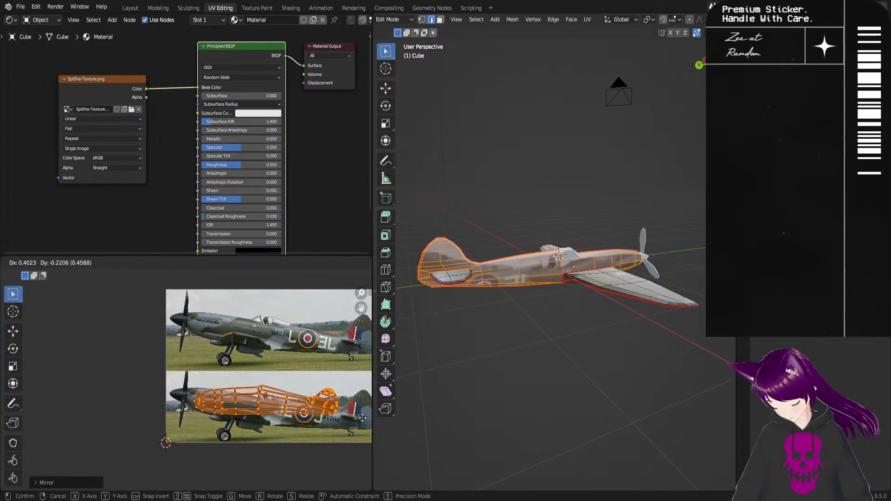
pyautogui.click(361, 425)
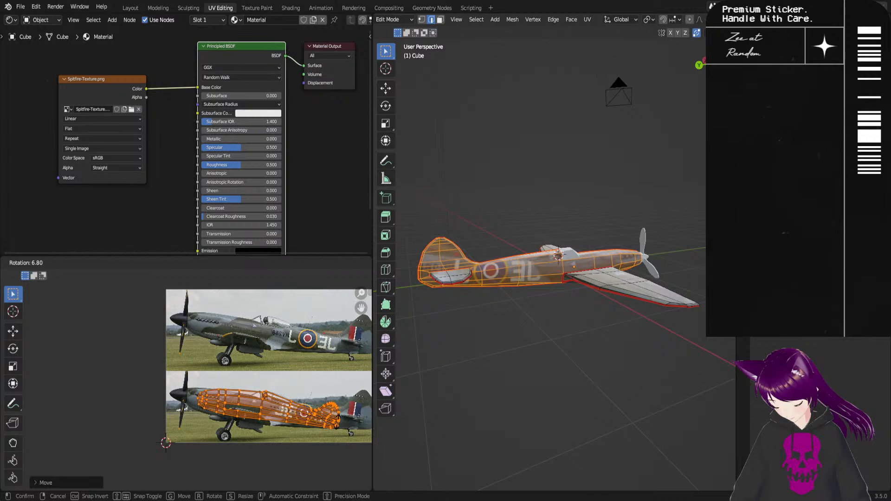
# Step: Rotate the fuselage island about 6.8° and move it about 0.47 up along Y onto the upper Spitfire photo
pyautogui.click(320, 415)
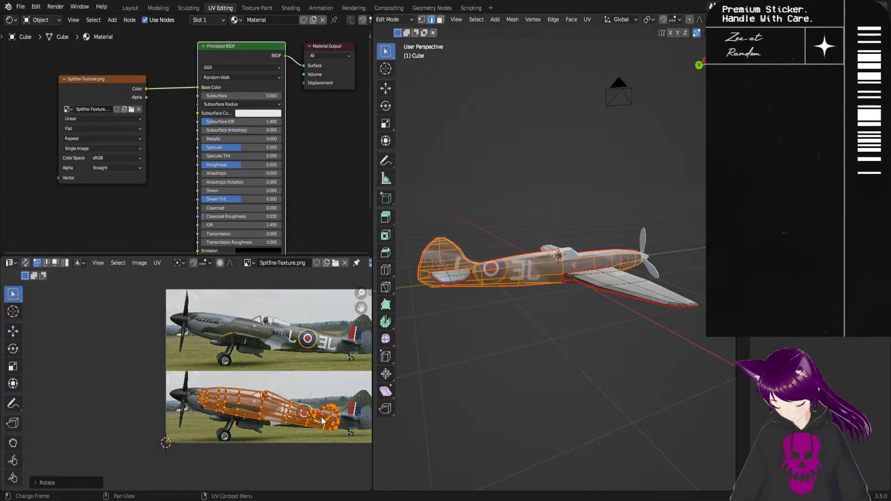
pyautogui.press('g')
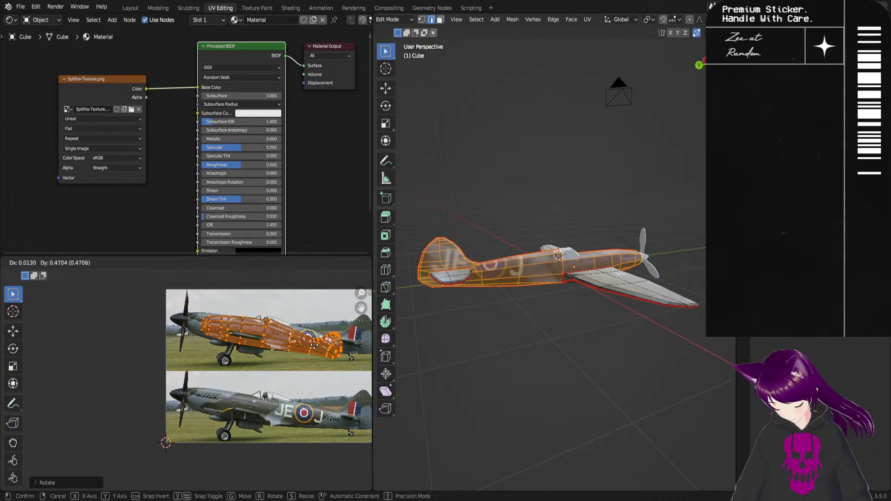
pyautogui.click(315, 351)
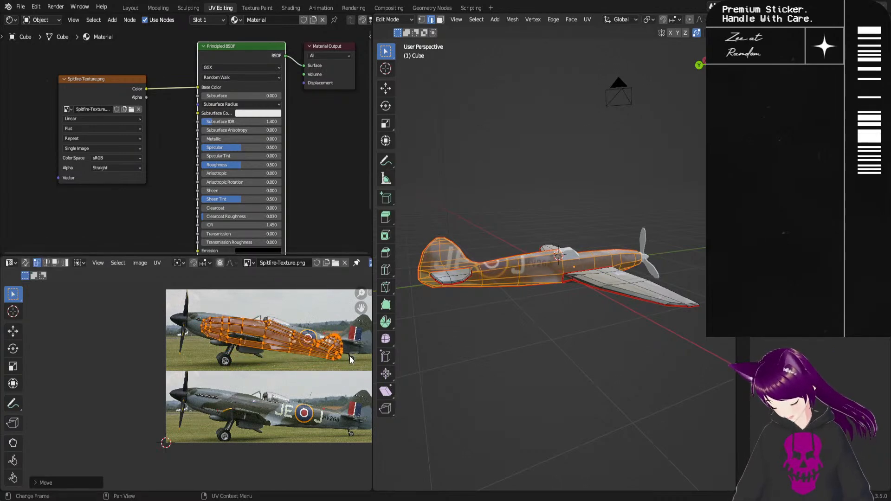
# Step: Scale the fuselage island to about 1.43 along X to span the photographed aircraft from nose to tail
pyautogui.moveTo(348, 381); pyautogui.dragTo(279, 393, button='middle')
pyautogui.press('s')
pyautogui.press('x')
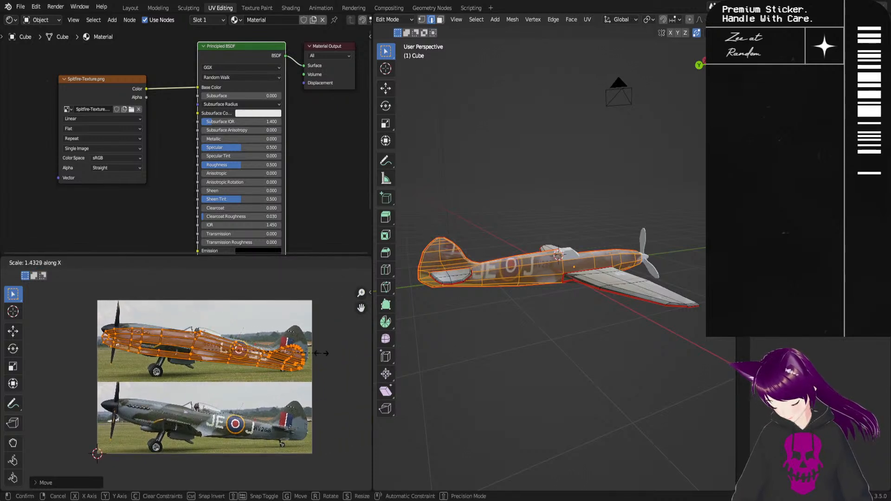
pyautogui.click(319, 353)
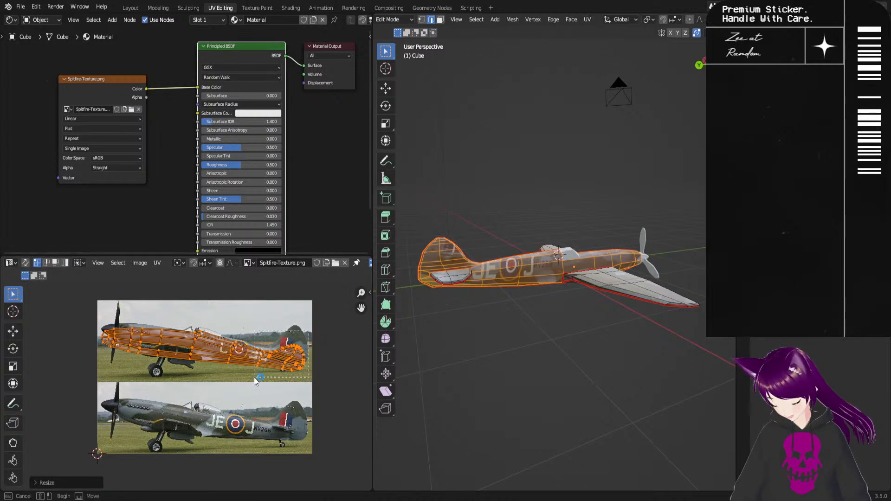
# Step: Fit the tail-section UVs to the photographed tail by scaling about 1.5 along Y, shifting up about 0.03 and rotating about -6.4°
pyautogui.moveTo(258, 377); pyautogui.dragTo(310, 327)
pyautogui.press('s')
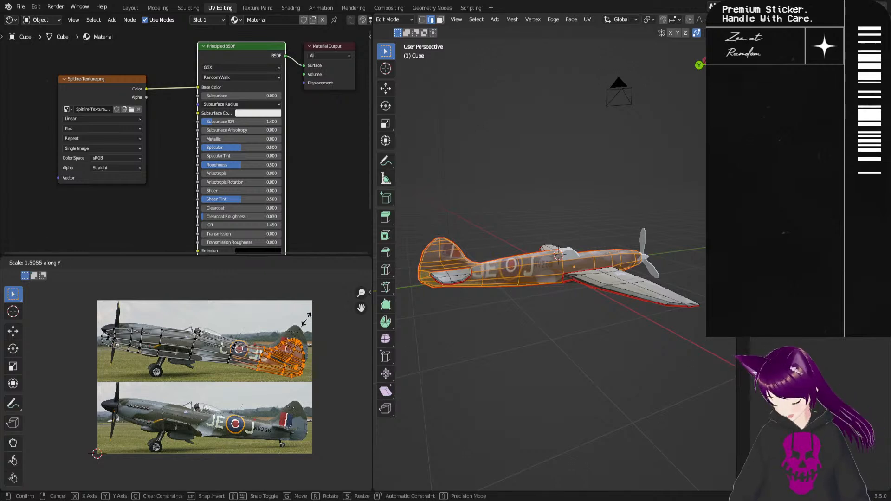
pyautogui.click(307, 323)
pyautogui.press('g')
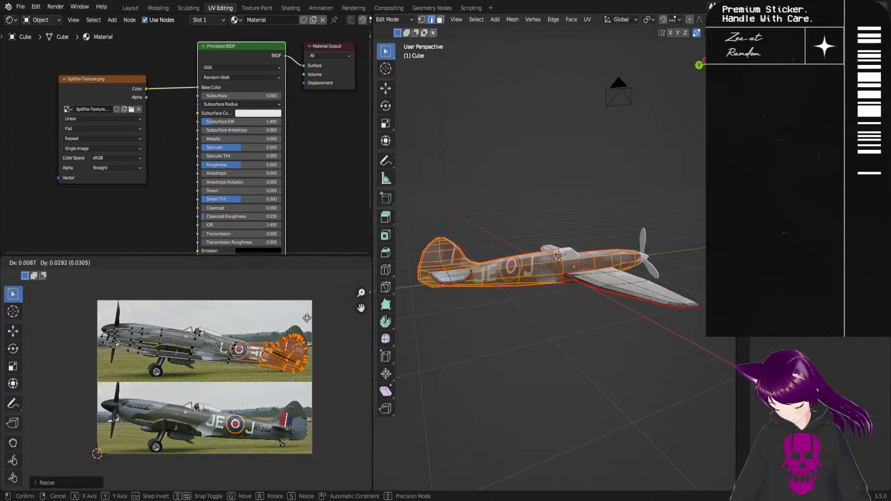
pyautogui.click(306, 321)
pyautogui.press('r')
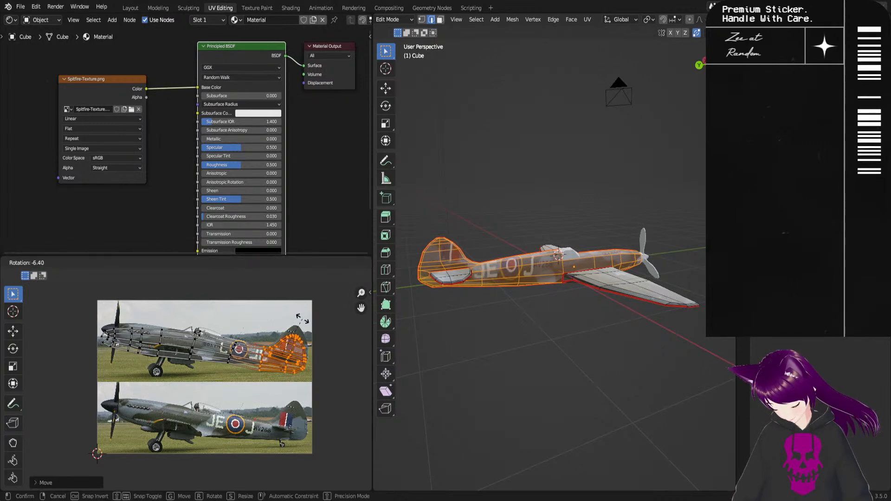
pyautogui.click(302, 320)
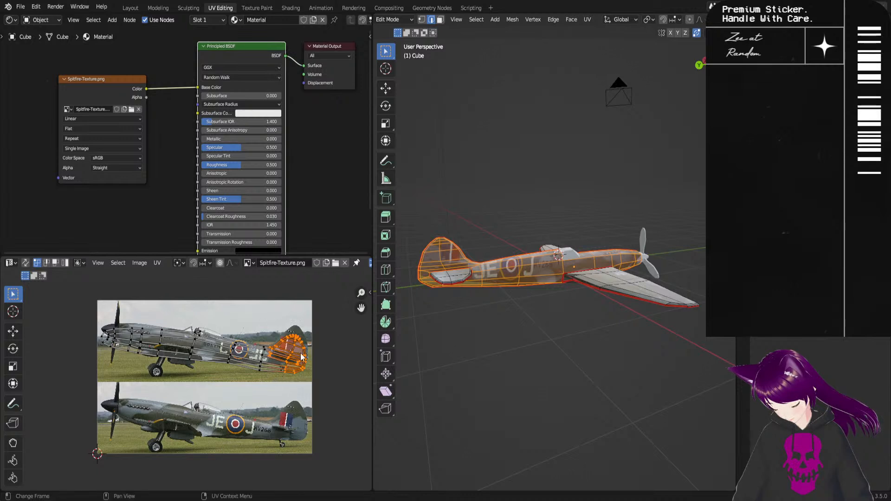
# Step: Stretch the tail-fin UVs a little along Y and shift them slightly to match the fin in the upper photo
pyautogui.press('s')
pyautogui.press('y')
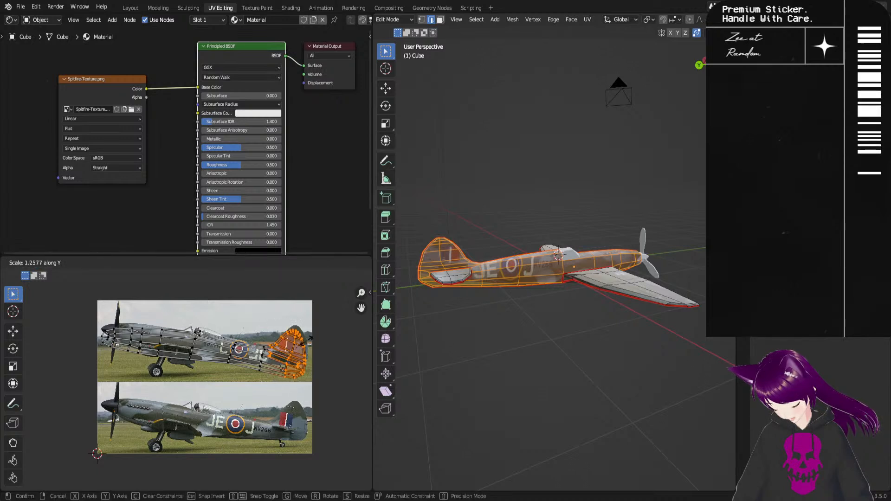
pyautogui.click(306, 346)
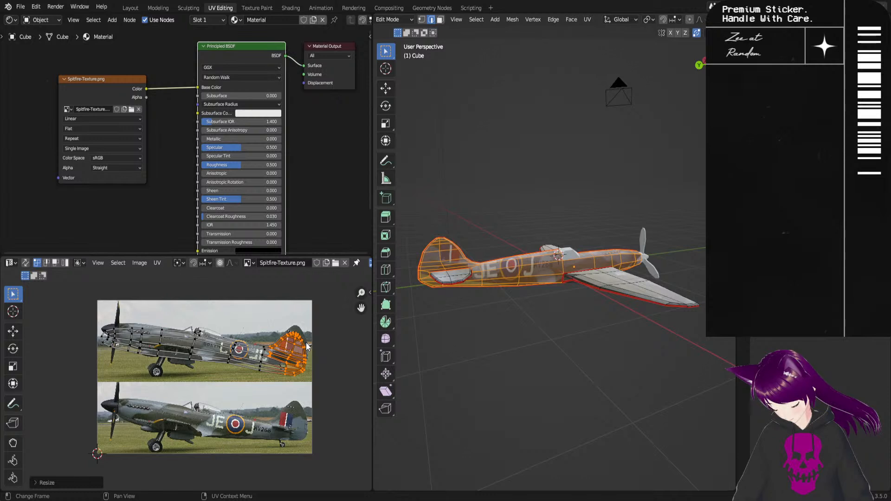
pyautogui.press('g')
pyautogui.click(309, 343)
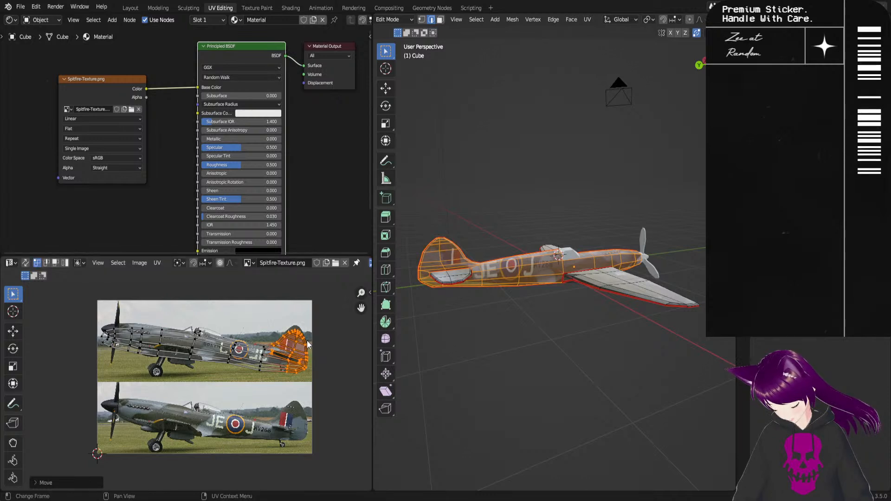
# Step: Rotate the tail-fin UVs by about -4.9° and nudge them about 0.004 in X and 0.01 in Y onto the photographed fin
pyautogui.press('r')
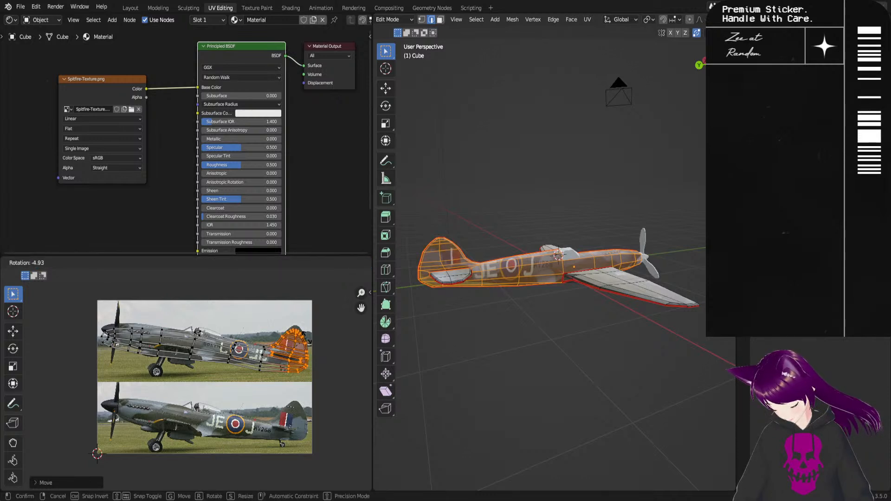
pyautogui.click(308, 342)
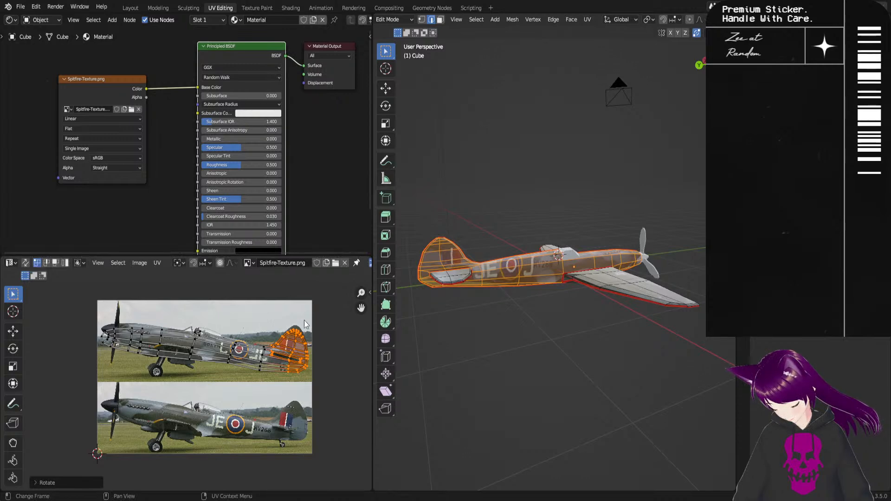
pyautogui.press('g')
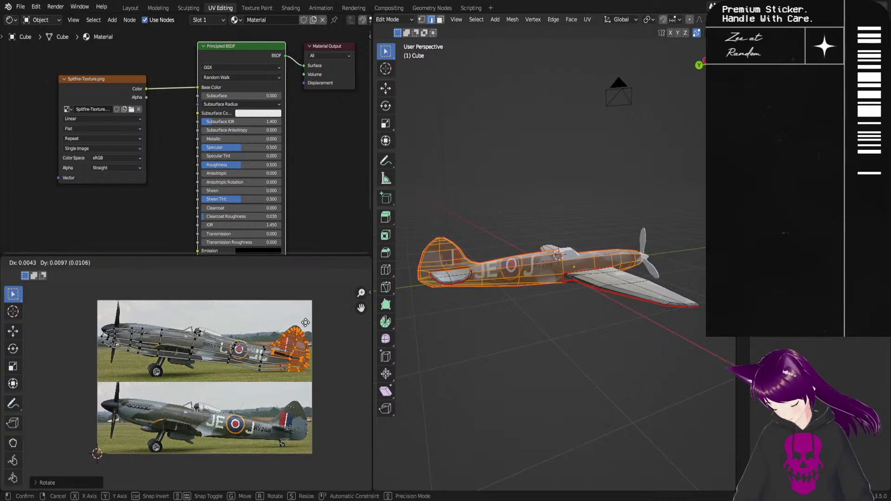
pyautogui.click(305, 322)
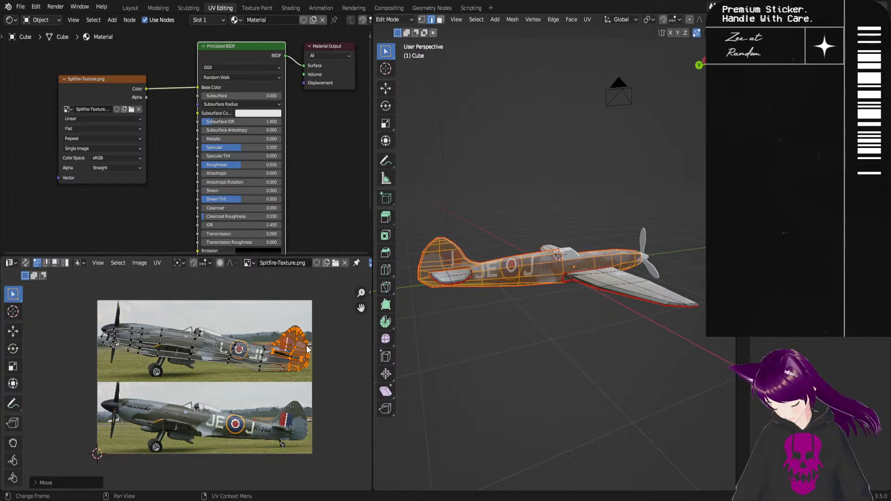
# Step: Select the tail and rear-fuselage UVs together, move them about 0.006 in X and 0.014 in Y, and scale them to about 0.88 along Y
pyautogui.moveTo(281, 386); pyautogui.dragTo(393, 347, button='middle')
pyautogui.moveTo(327, 368); pyautogui.dragTo(162, 439, button='middle')
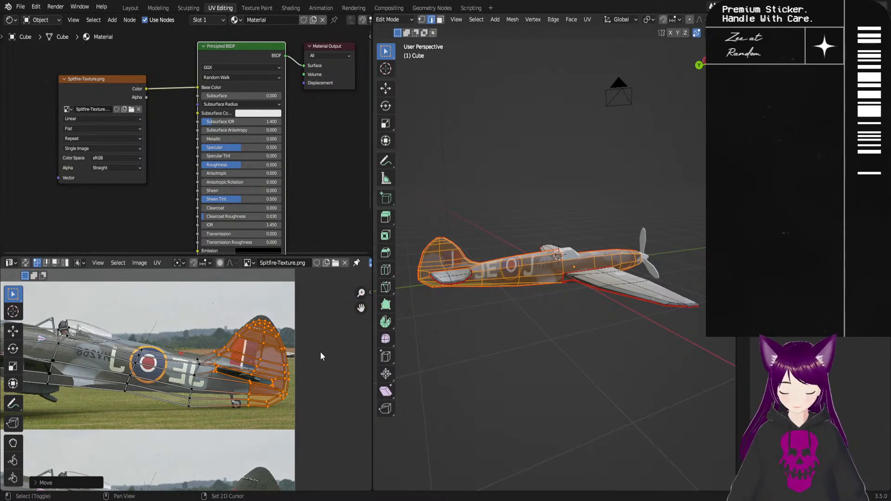
pyautogui.moveTo(296, 395); pyautogui.dragTo(343, 343, button='middle')
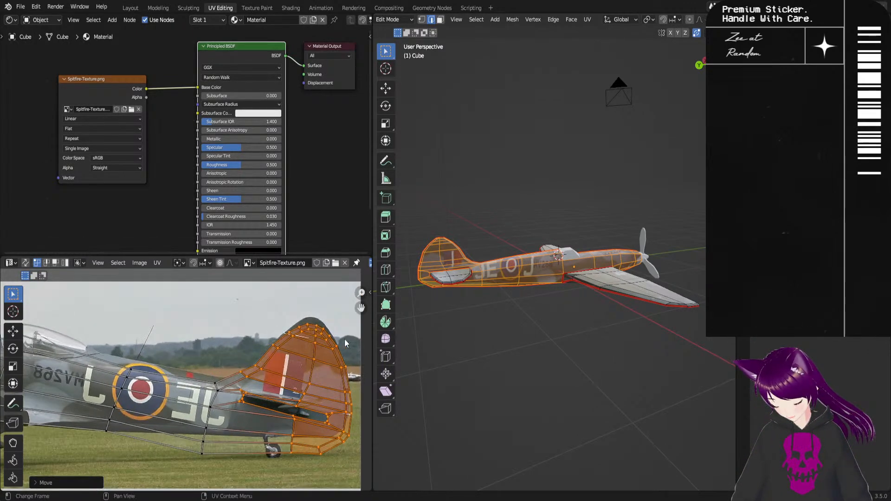
pyautogui.moveTo(351, 311); pyautogui.dragTo(179, 470)
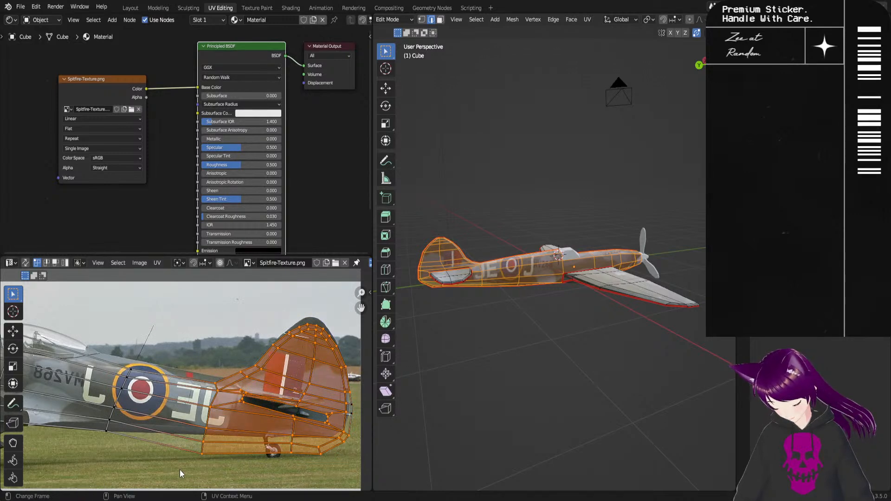
pyautogui.moveTo(353, 410); pyautogui.dragTo(322, 385, button='middle')
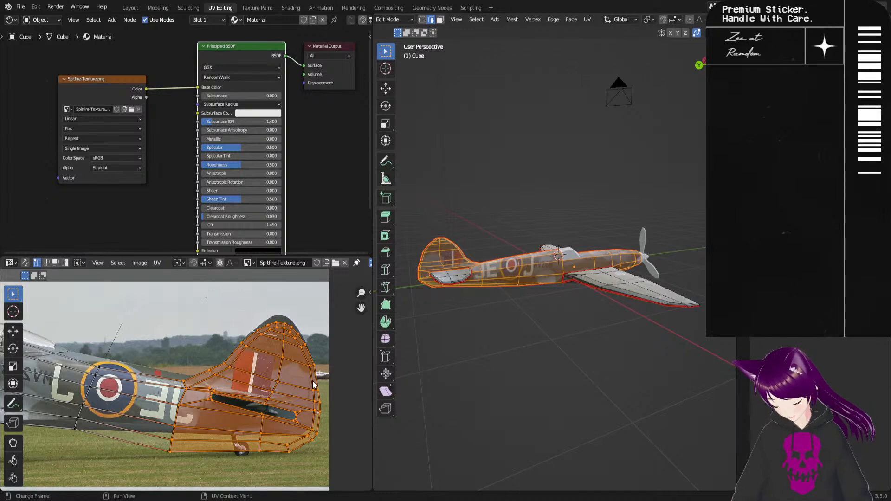
pyautogui.press('g')
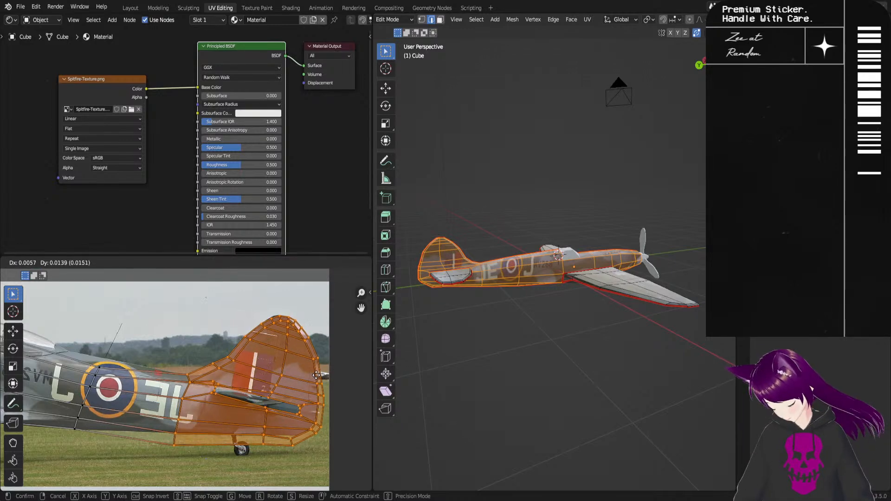
pyautogui.click(317, 370)
pyautogui.press('s')
pyautogui.press('y')
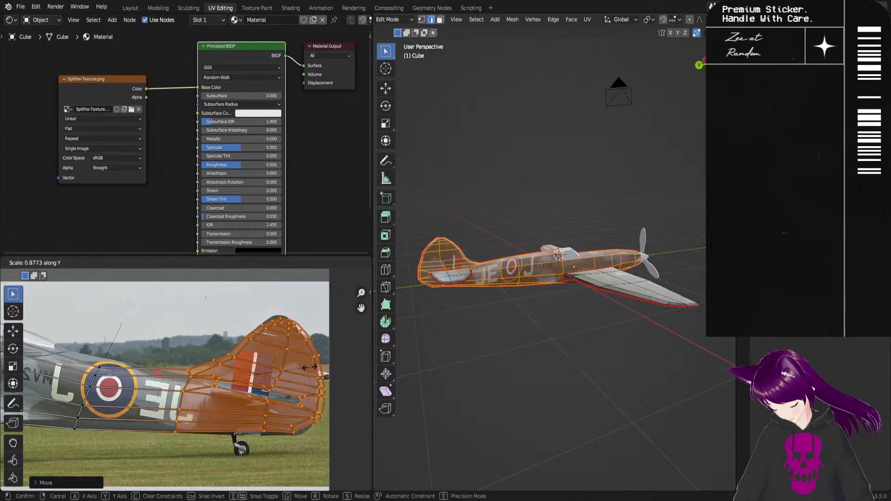
pyautogui.click(310, 371)
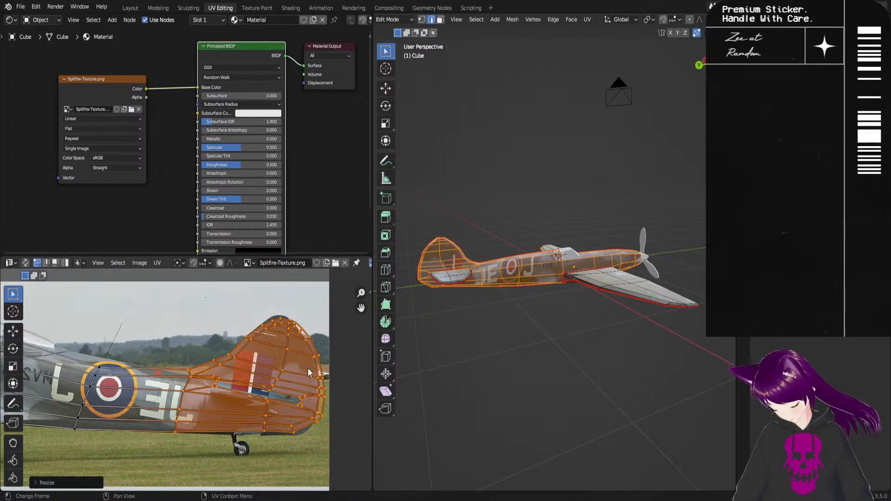
# Step: Adjust the Y scale of the UVs where tail meets fuselage, then shift the whole tail section about -0.008 in X and -0.004 in Y
pyautogui.moveTo(202, 343); pyautogui.dragTo(163, 443)
pyautogui.press('s')
pyautogui.press('y')
pyautogui.click(206, 412)
pyautogui.moveTo(318, 314); pyautogui.dragTo(172, 435)
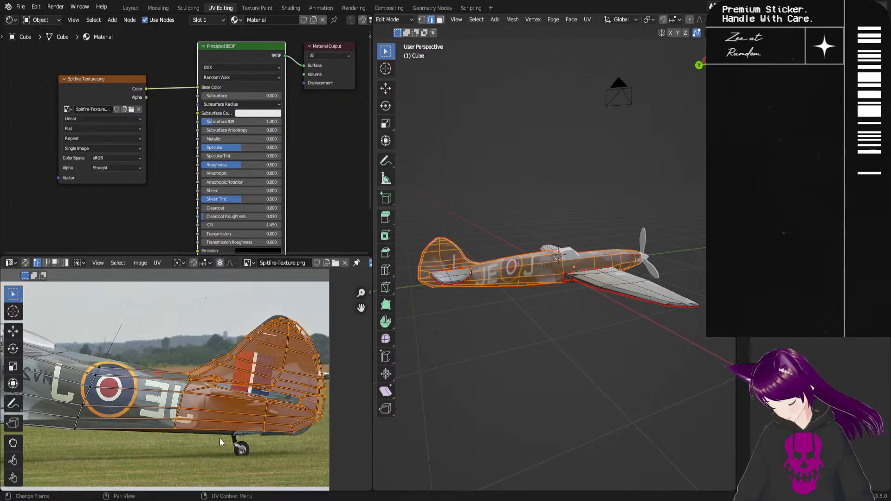
pyautogui.press('g')
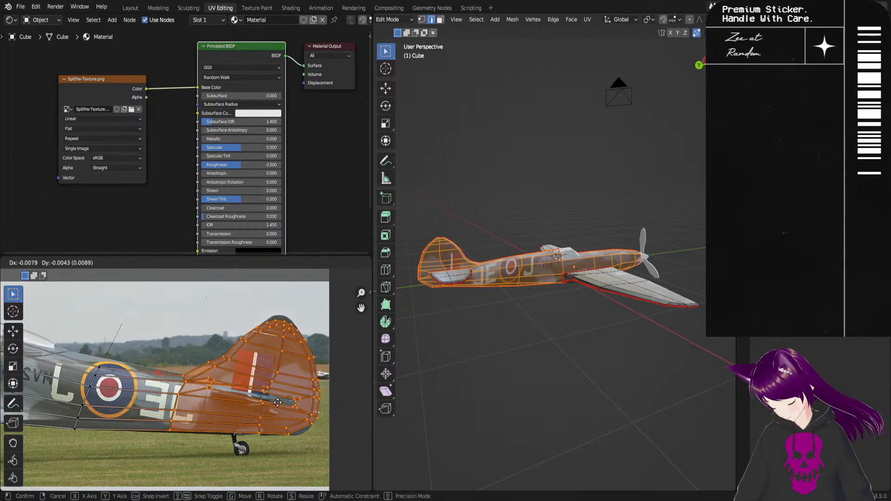
pyautogui.click(280, 404)
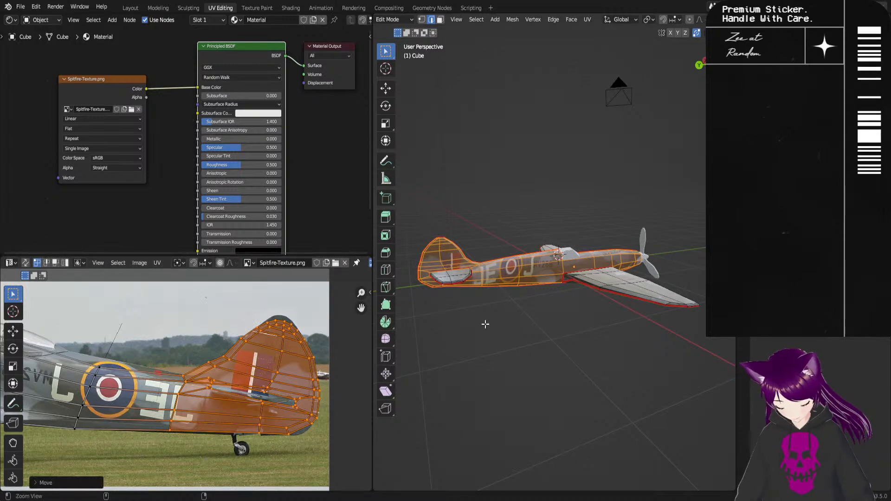
# Step: Move the UV point beneath the fin's blue stripe down to the photographed tailplane line, about -0.006 in X and -0.019 in Y
pyautogui.keyDown('ctrl'); pyautogui.moveTo(484, 323); pyautogui.dragTo(495, 221, button='middle'); pyautogui.keyUp('ctrl')
pyautogui.keyDown('shift'); pyautogui.moveTo(457, 329); pyautogui.dragTo(503, 309, button='middle'); pyautogui.keyUp('shift')
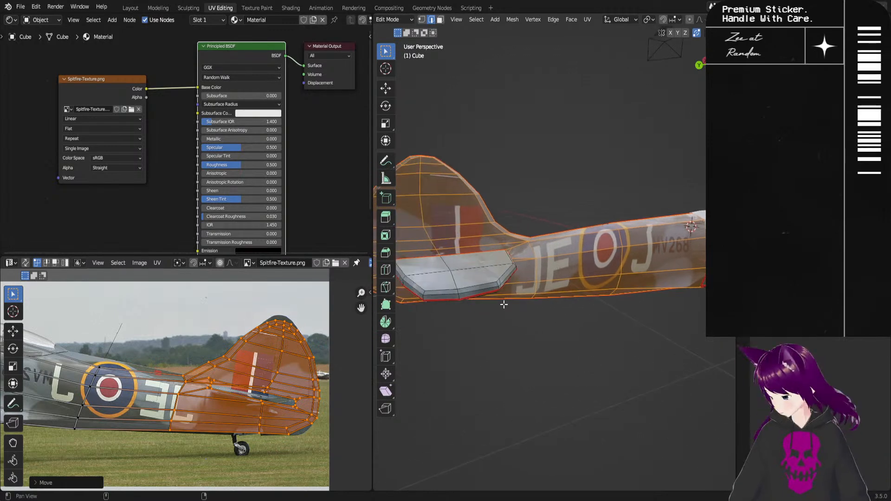
pyautogui.scroll(6, 496, 294)
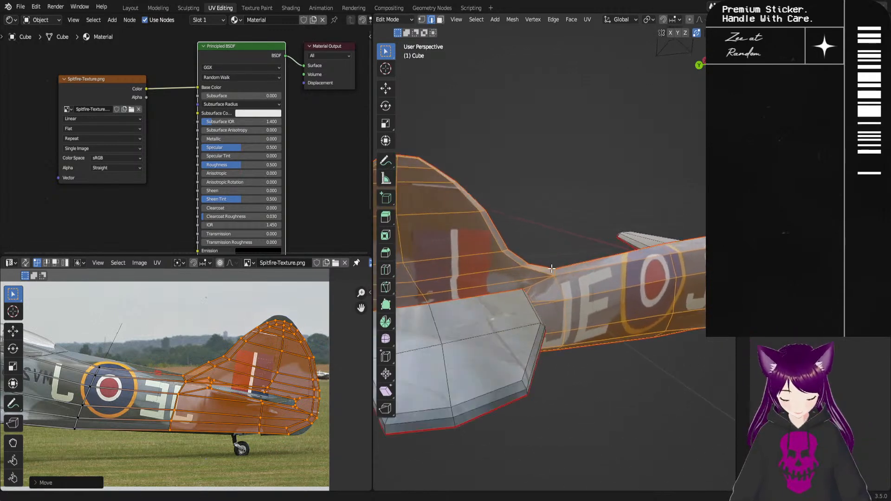
pyautogui.keyDown('shift'); pyautogui.moveTo(556, 300); pyautogui.dragTo(562, 281, button='middle'); pyautogui.keyUp('shift')
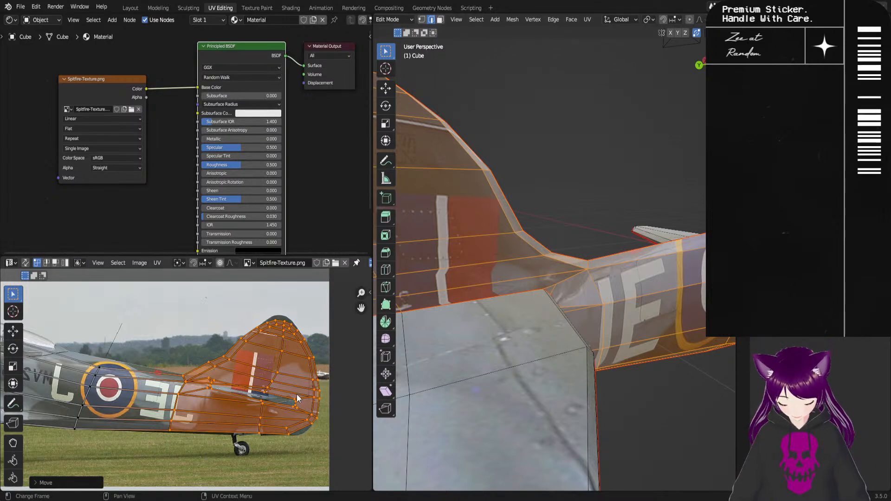
pyautogui.scroll(4, 277, 386)
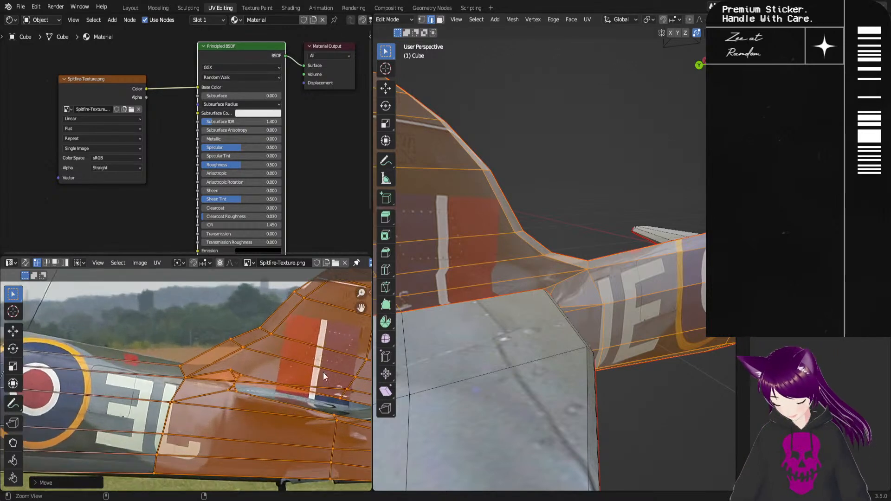
pyautogui.moveTo(363, 426); pyautogui.dragTo(283, 427, button='middle')
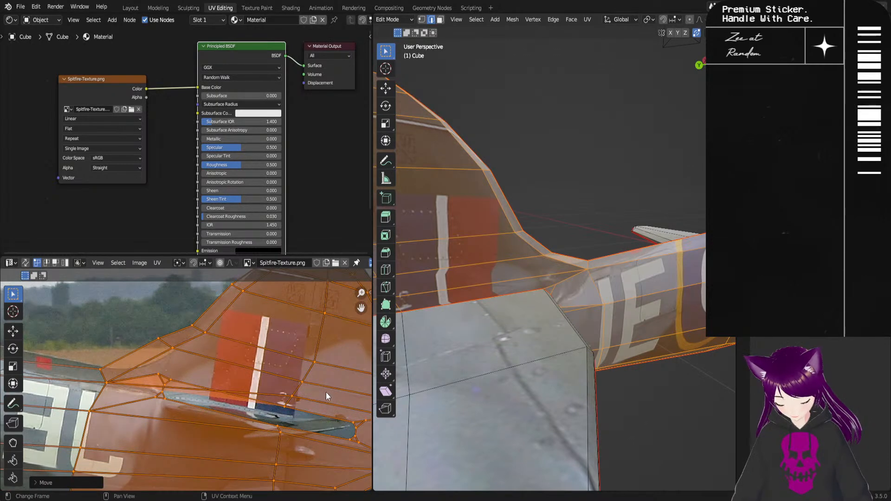
pyautogui.click(292, 402)
pyautogui.press('g')
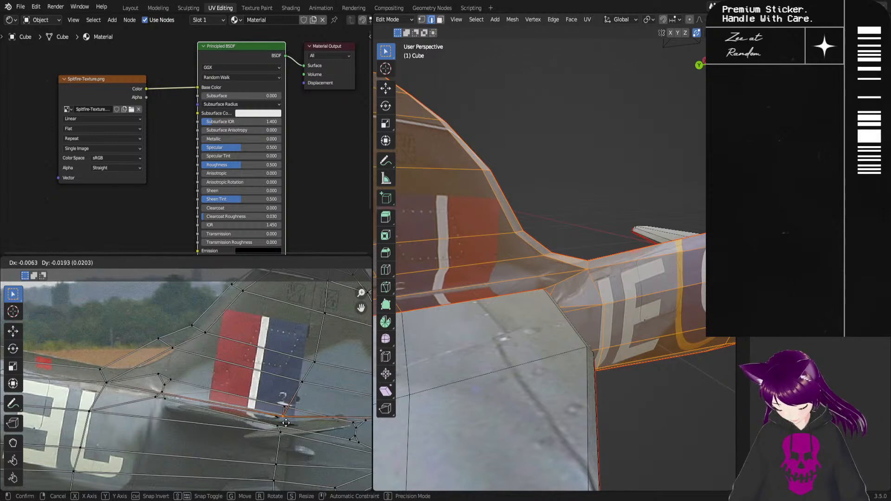
pyautogui.click(292, 424)
# Step: Move the UV point near the rudder's trailing edge about -0.006 in X and -0.013 in Y to follow the tailplane line
pyautogui.moveTo(353, 432); pyautogui.dragTo(311, 424, button='middle')
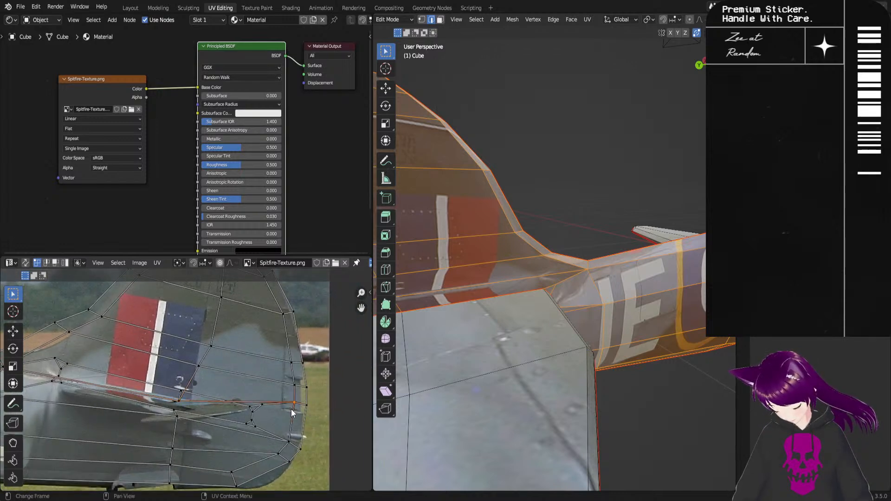
pyautogui.press('g')
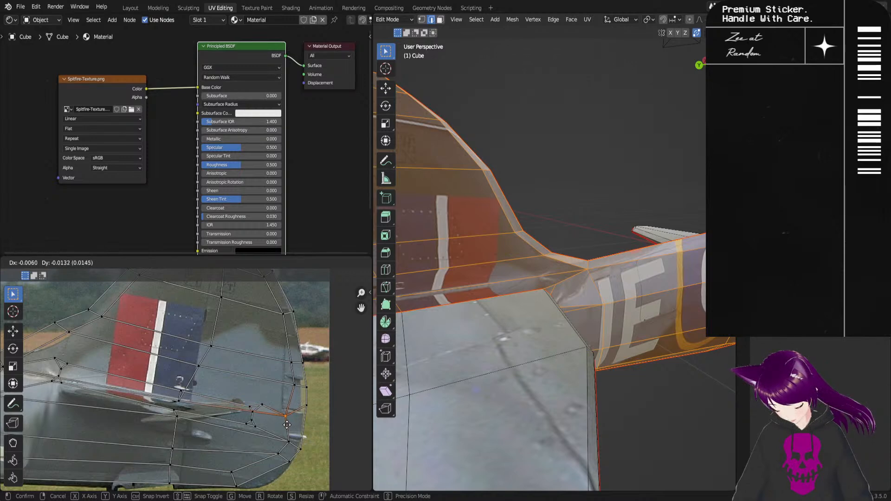
pyautogui.click(286, 425)
# Step: Fine-tune the UV points below the blue stripe, shifting one about -0.0075 in X and 0.003 in Y, another about 0.0016 in X
pyautogui.moveTo(464, 381); pyautogui.dragTo(449, 370, button='middle')
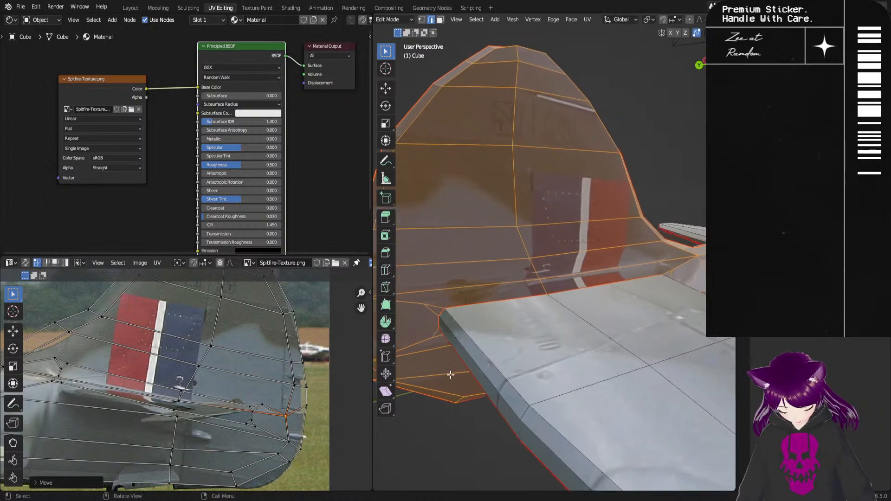
pyautogui.click(177, 399)
pyautogui.press('g')
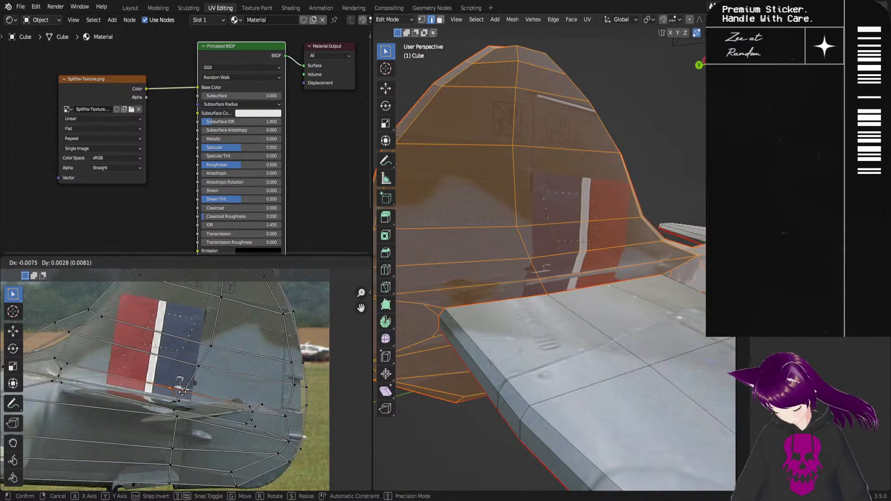
pyautogui.click(184, 393)
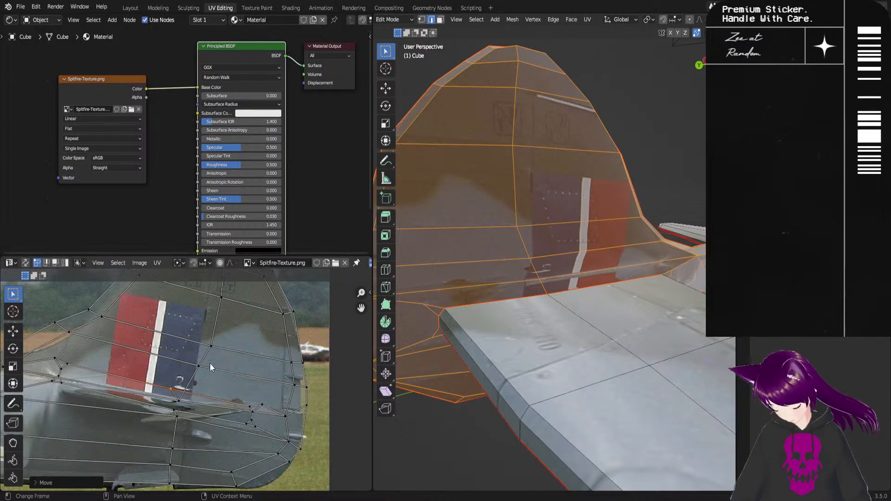
pyautogui.press('g')
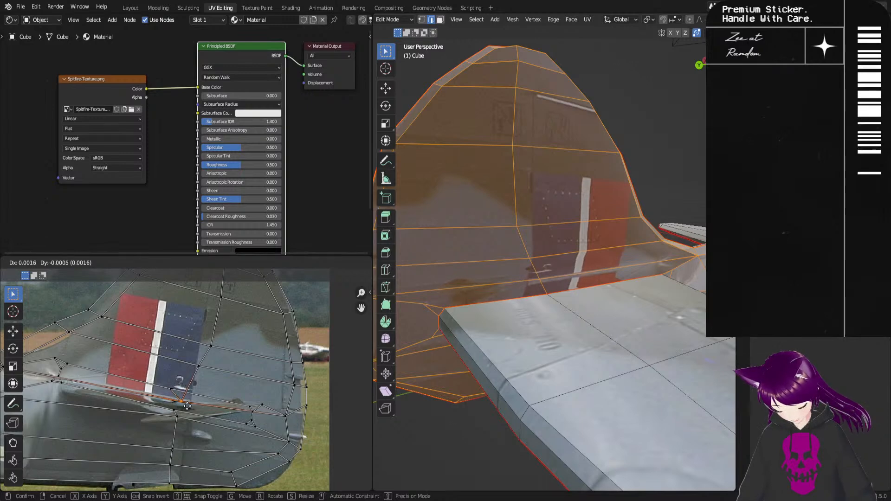
pyautogui.click(186, 406)
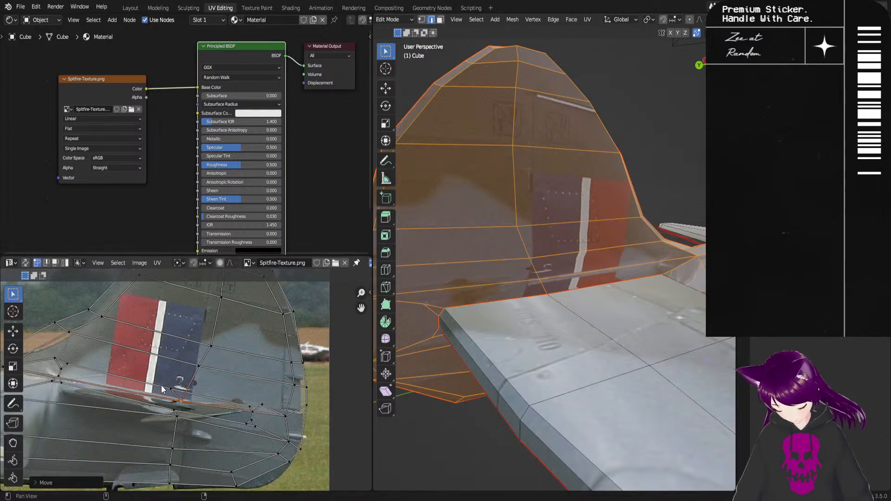
pyautogui.click(56, 378)
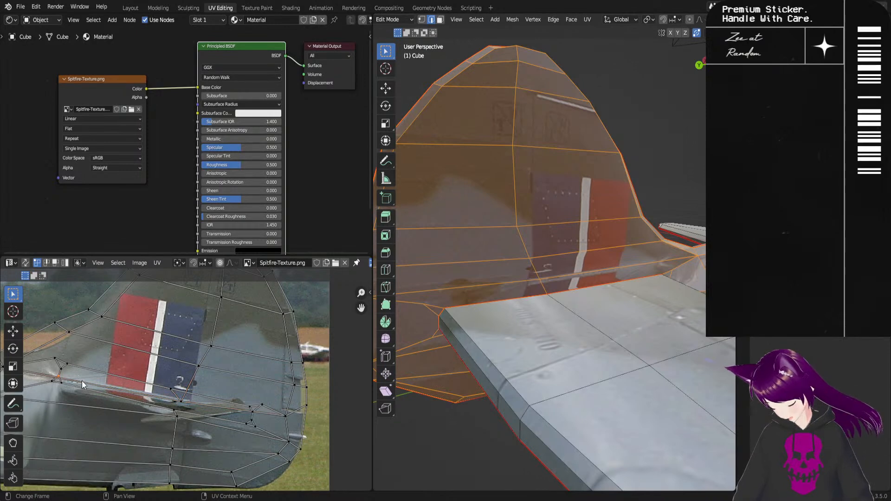
pyautogui.press('g')
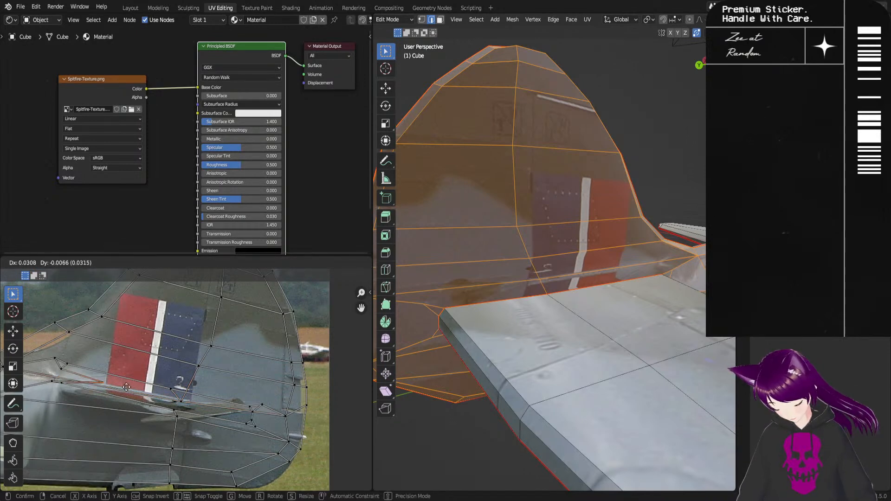
pyautogui.click(128, 388)
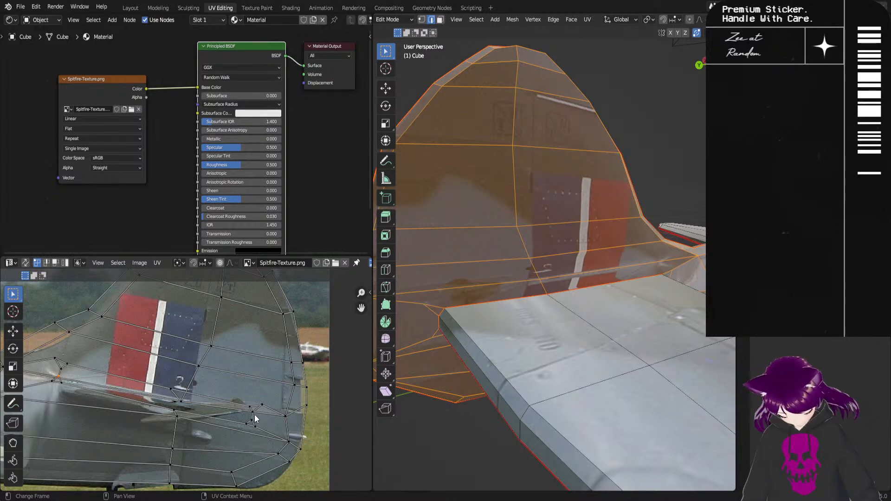
pyautogui.moveTo(221, 427); pyautogui.dragTo(261, 419, button='middle')
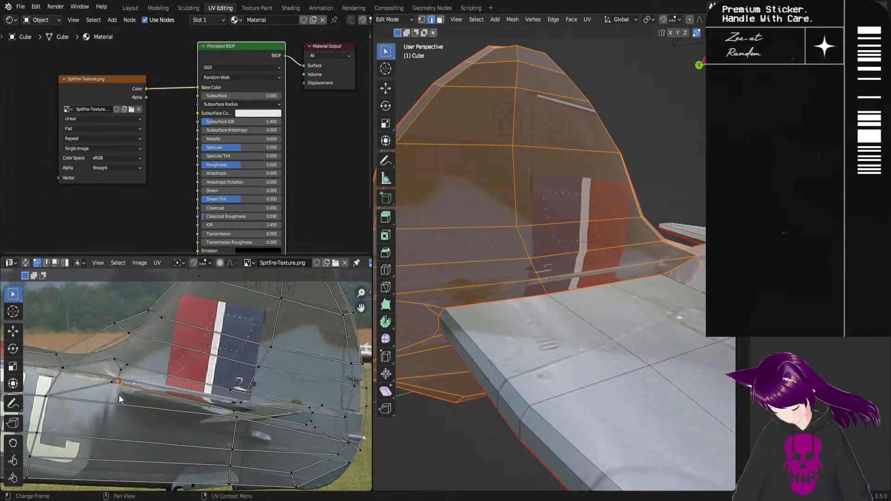
pyautogui.press('g')
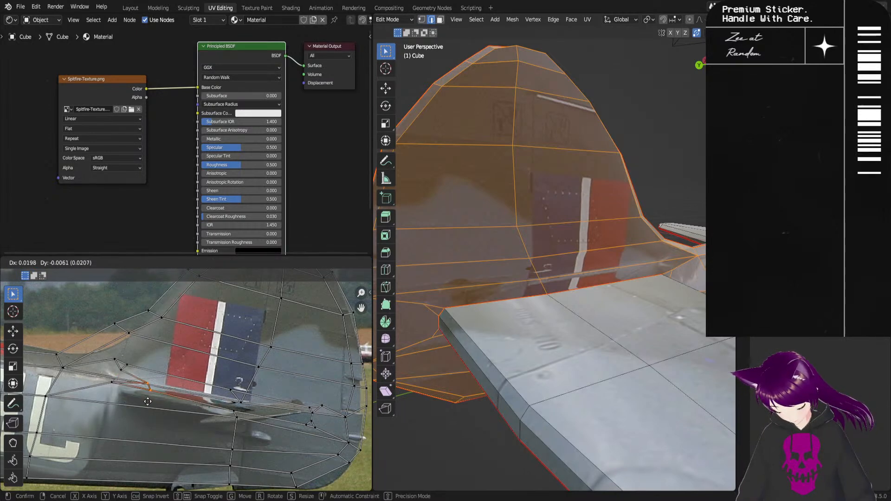
pyautogui.click(142, 370)
# Step: Shift the UV points at the tailplane's front root forward onto the photographed fairing, first the upper pair, then the lower pair
pyautogui.press('g')
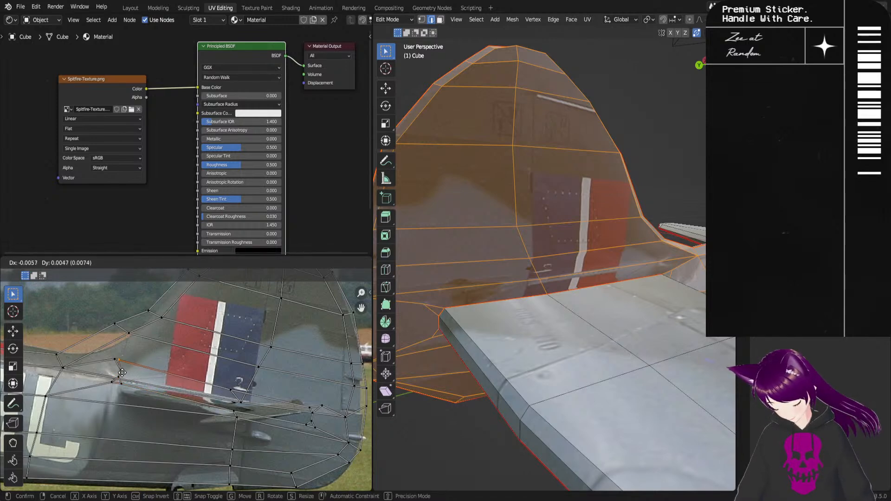
pyautogui.click(126, 374)
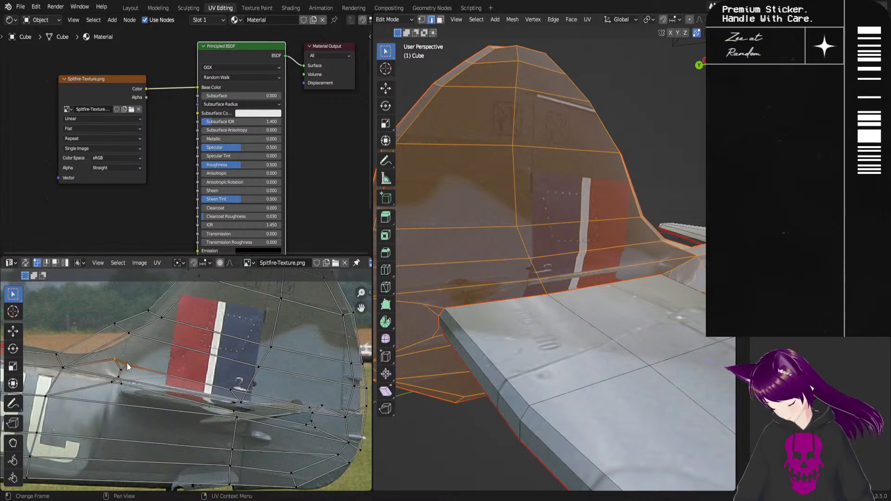
pyautogui.press('g')
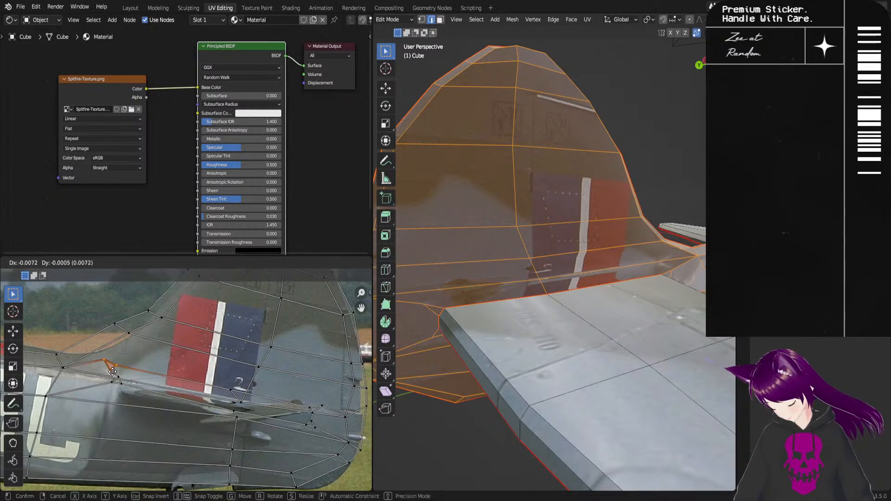
pyautogui.click(106, 376)
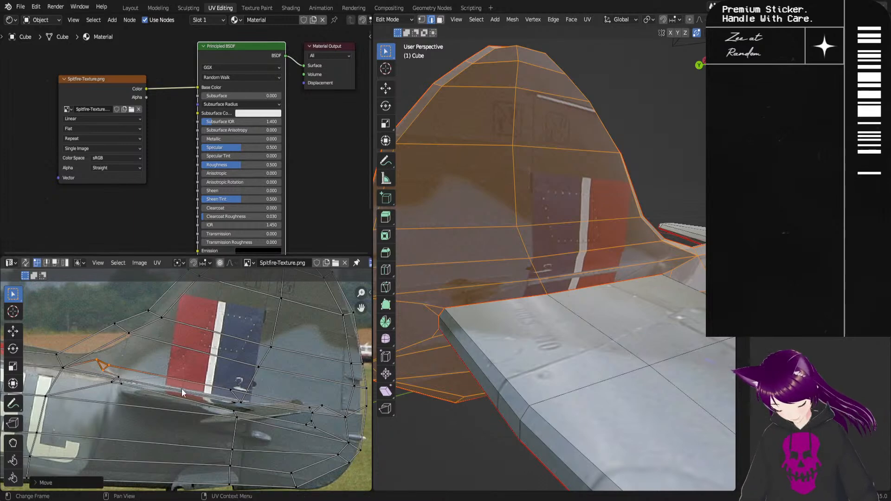
pyautogui.click(119, 383)
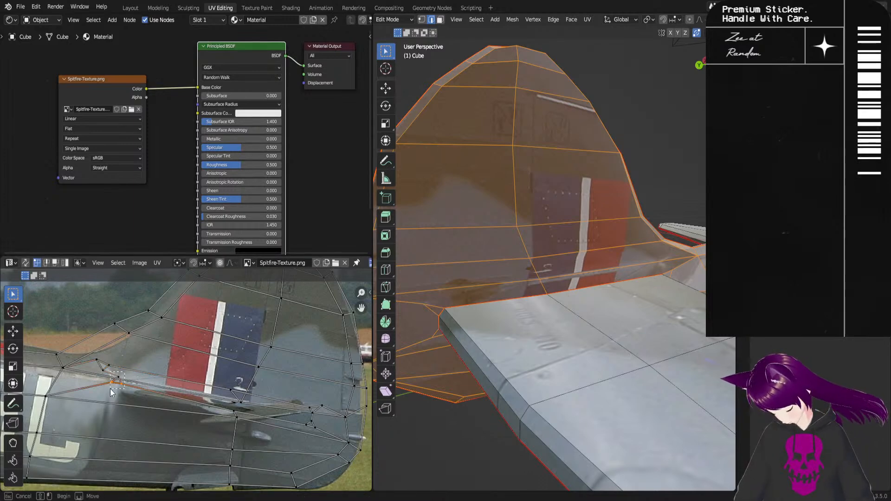
pyautogui.press('g')
pyautogui.click(95, 391)
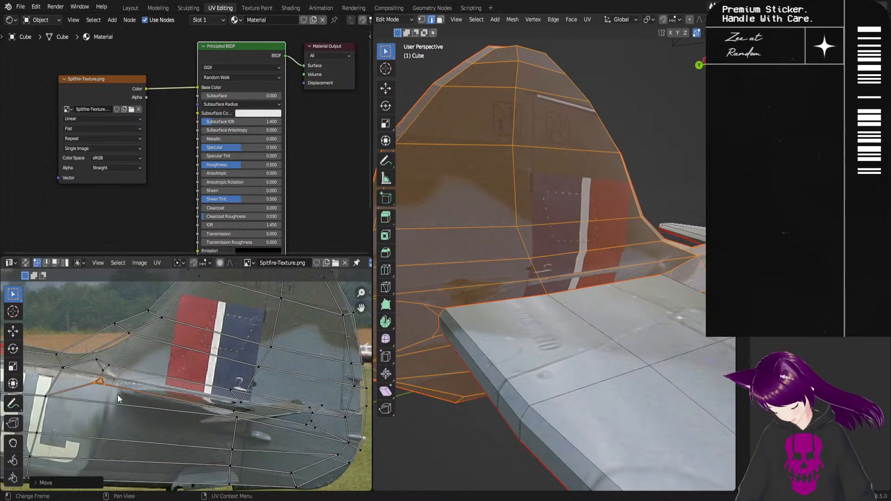
# Step: Move the UV points on the fin's lower leading edge about 0.007 in X and slightly down, then bring the upper inner point to the outline
pyautogui.moveTo(561, 396); pyautogui.dragTo(545, 372, button='middle')
pyautogui.click(260, 377)
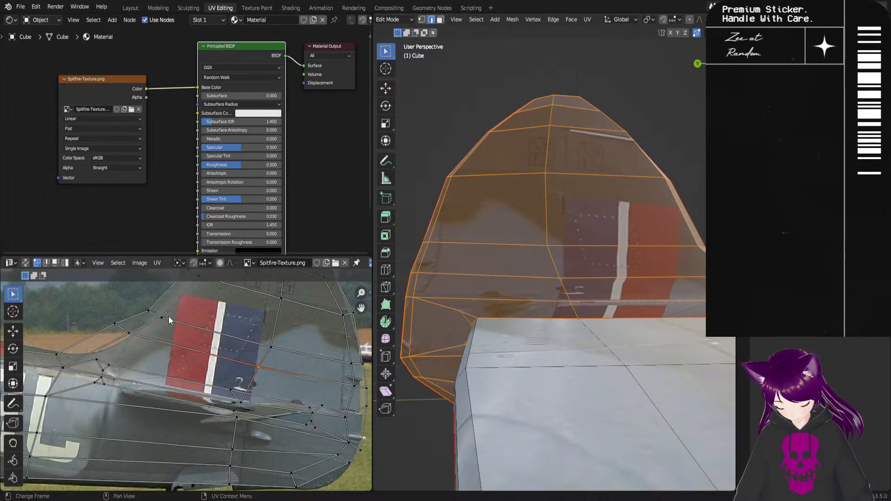
pyautogui.moveTo(166, 301); pyautogui.dragTo(91, 363)
pyautogui.press('g')
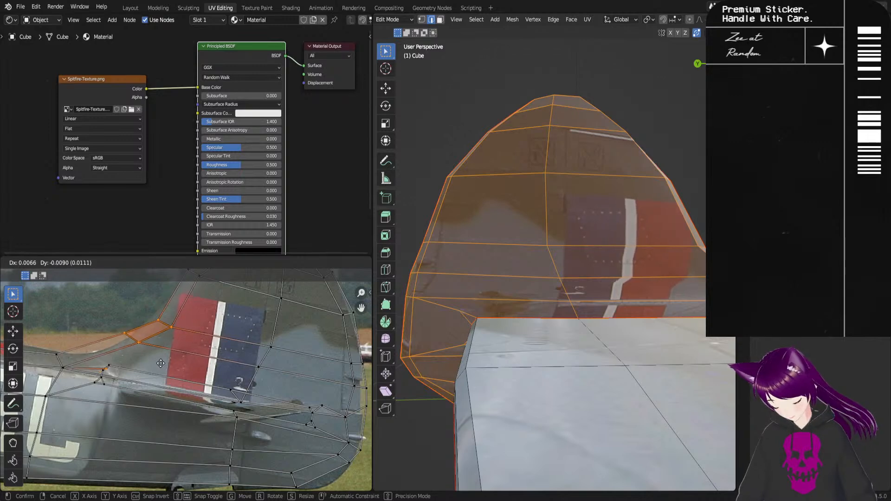
pyautogui.click(161, 359)
pyautogui.click(168, 330)
pyautogui.press('g')
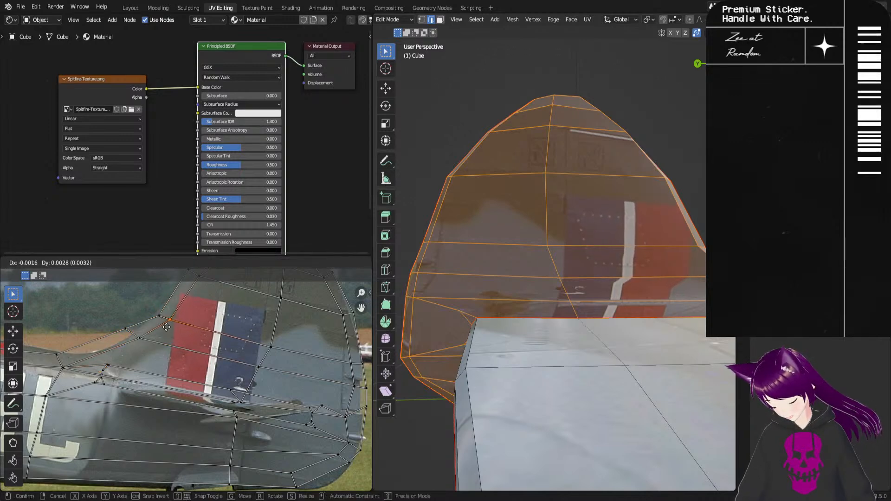
pyautogui.click(159, 325)
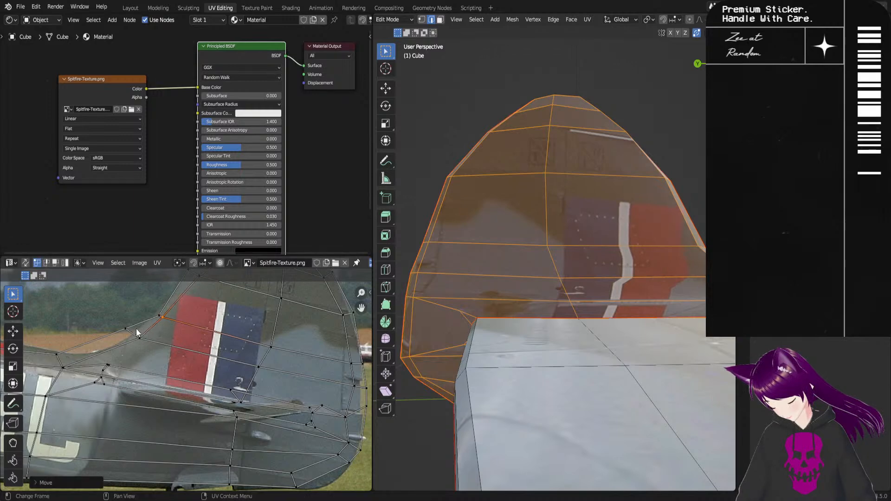
# Step: Lower the two UV points in the curve where fin meets fuselage, then move the inner one onto the photographed outline
pyautogui.moveTo(148, 322); pyautogui.dragTo(120, 351)
pyautogui.press('g')
pyautogui.click(136, 369)
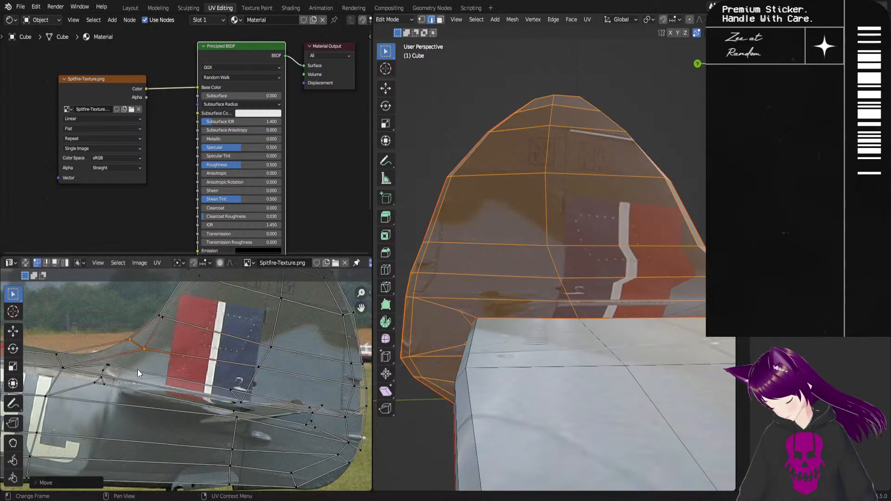
pyautogui.press('g')
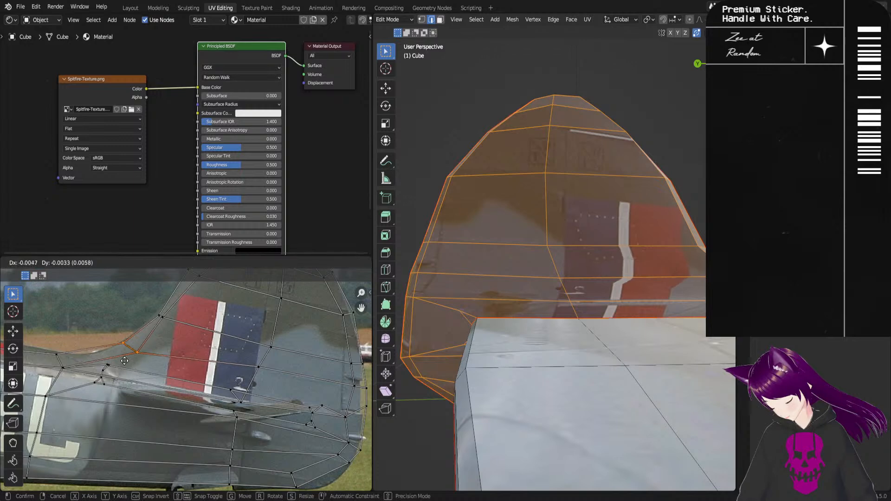
pyautogui.click(133, 353)
pyautogui.press('g')
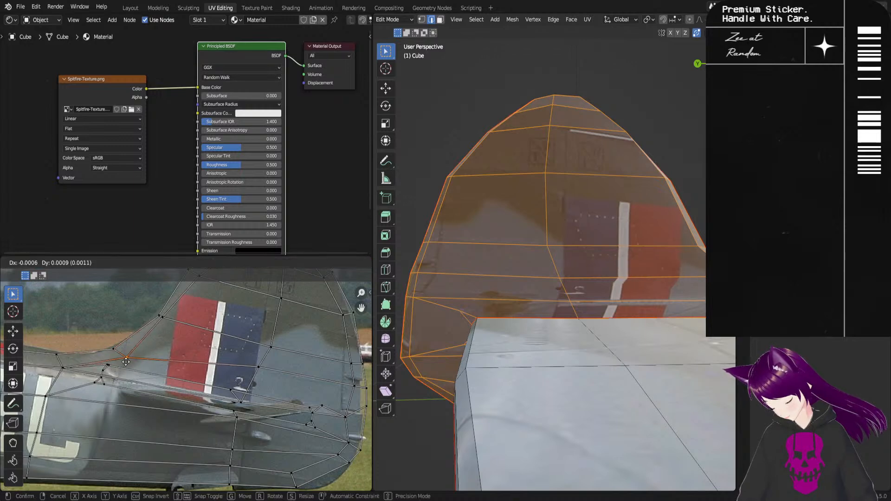
pyautogui.click(116, 358)
# Step: Raise the inner UV point on the fuselage spine ahead of the fin to meet the upper outline
pyautogui.click(60, 371)
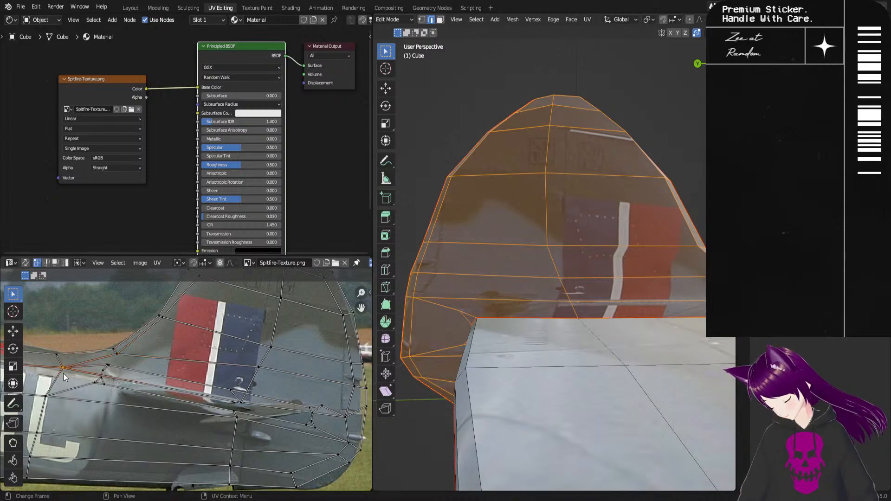
pyautogui.press('g')
pyautogui.click(59, 371)
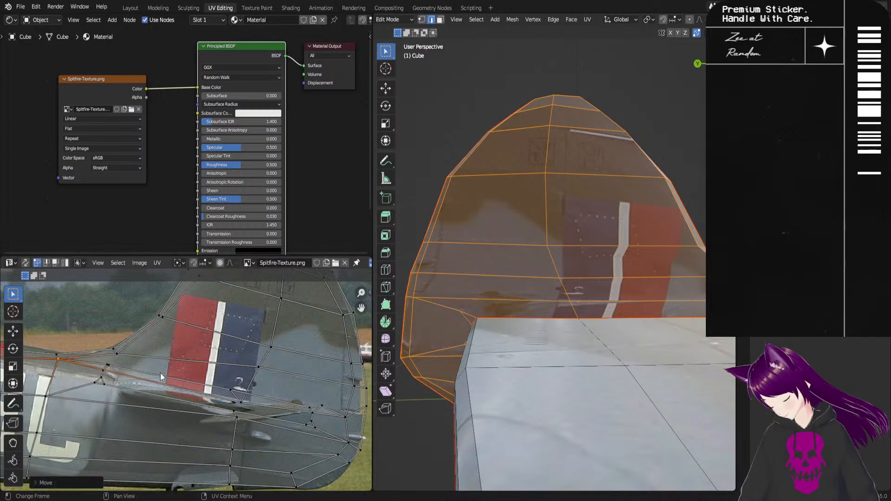
# Step: Raise the UV points on the fin's upper leading edge about 0.005 in Y, then shift the inner one about -0.004 in X and 0.004 in Y
pyautogui.moveTo(244, 338); pyautogui.dragTo(217, 427, button='middle')
pyautogui.moveTo(153, 357); pyautogui.dragTo(164, 374)
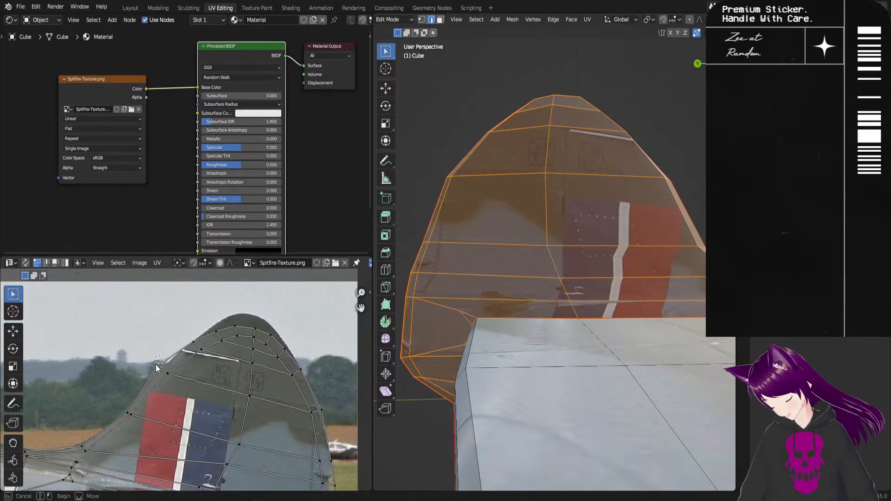
pyautogui.click(202, 349)
pyautogui.press('g')
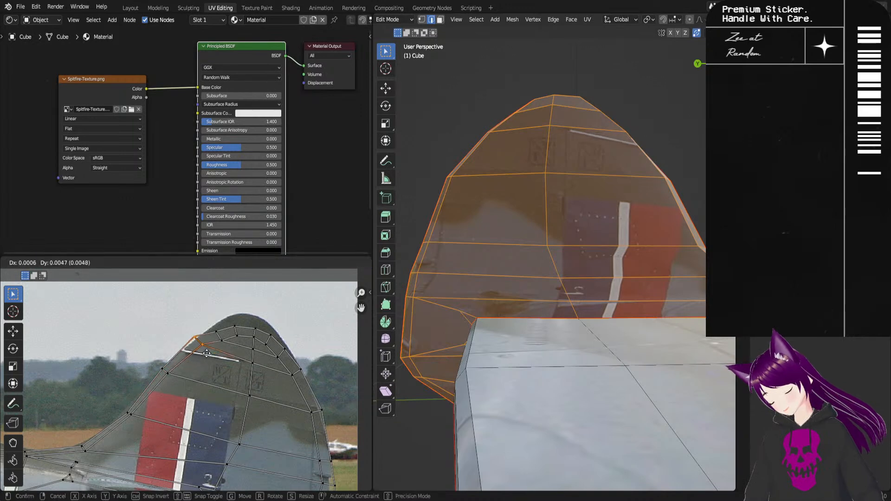
pyautogui.click(202, 361)
pyautogui.press('g')
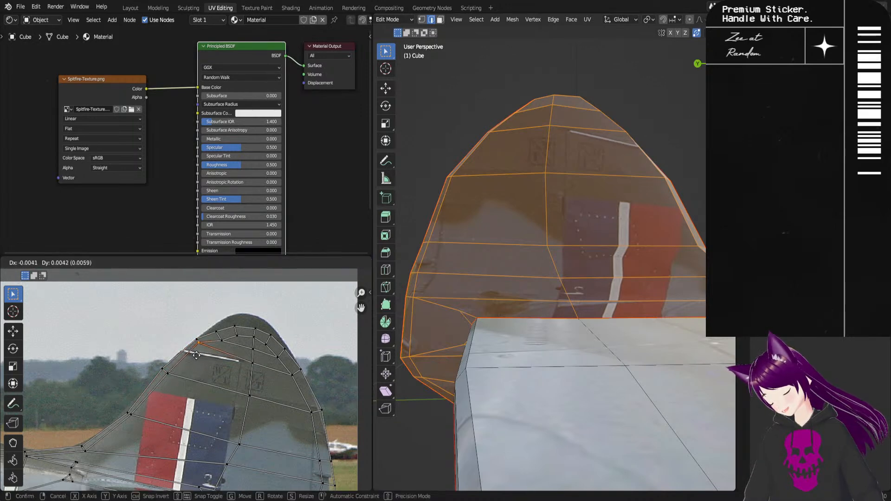
pyautogui.click(198, 356)
# Step: Move the next pair of UV points up the fin's leading edge, just before the tip, onto the photographed outline
pyautogui.moveTo(229, 322); pyautogui.dragTo(214, 350)
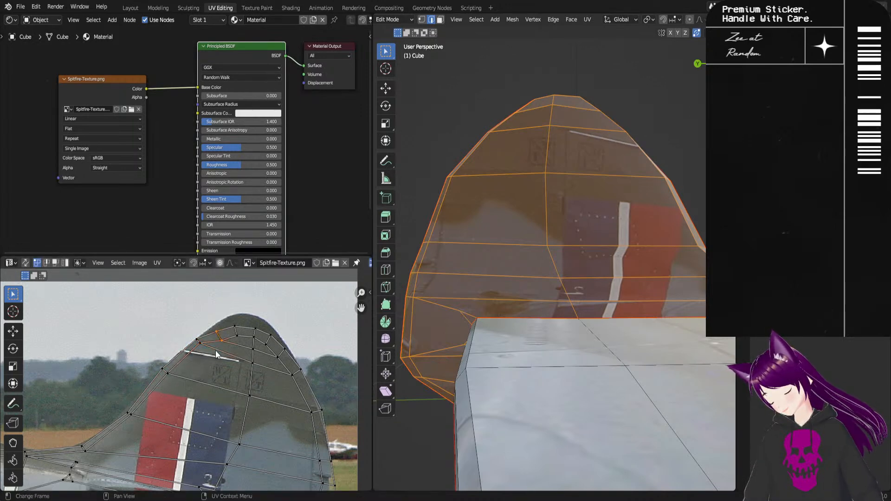
pyautogui.press('g')
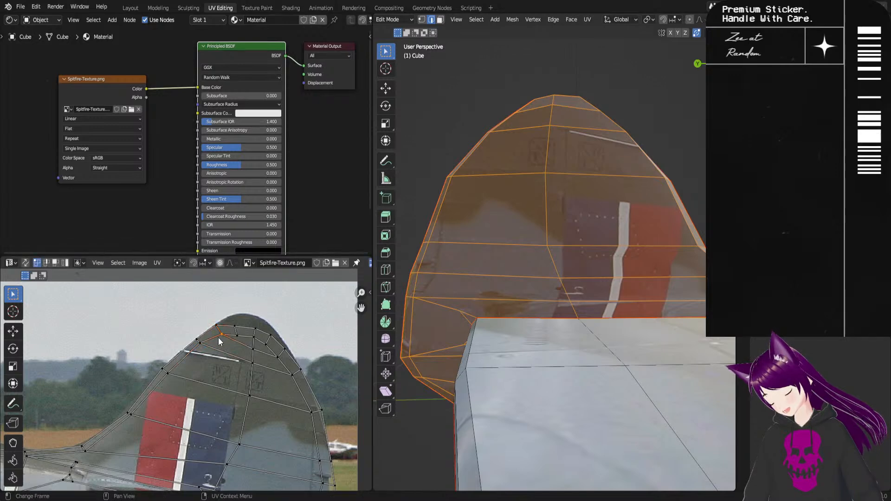
pyautogui.click(216, 336)
# Step: Raise the UV points at the front of the fin tip about 0.008 in Y, then the inner one about another 0.005
pyautogui.press('b')
pyautogui.moveTo(233, 335); pyautogui.dragTo(235, 346)
pyautogui.press('g')
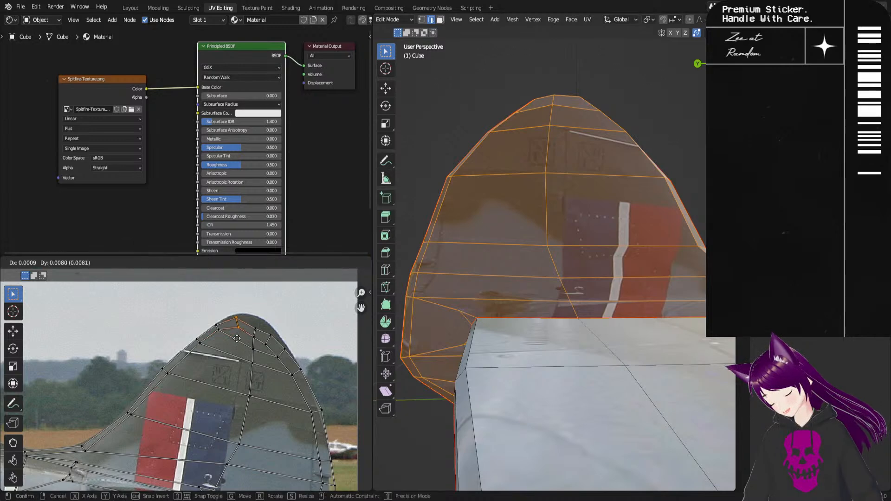
pyautogui.click(235, 335)
pyautogui.click(231, 331)
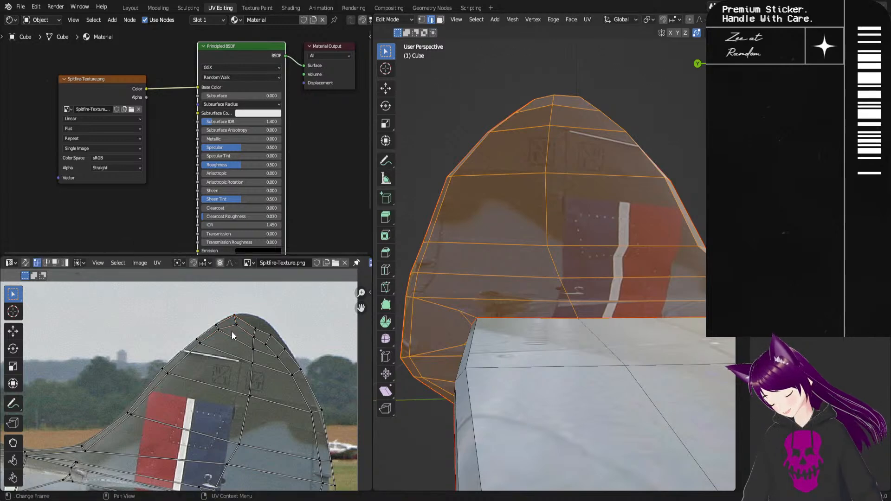
pyautogui.press('g')
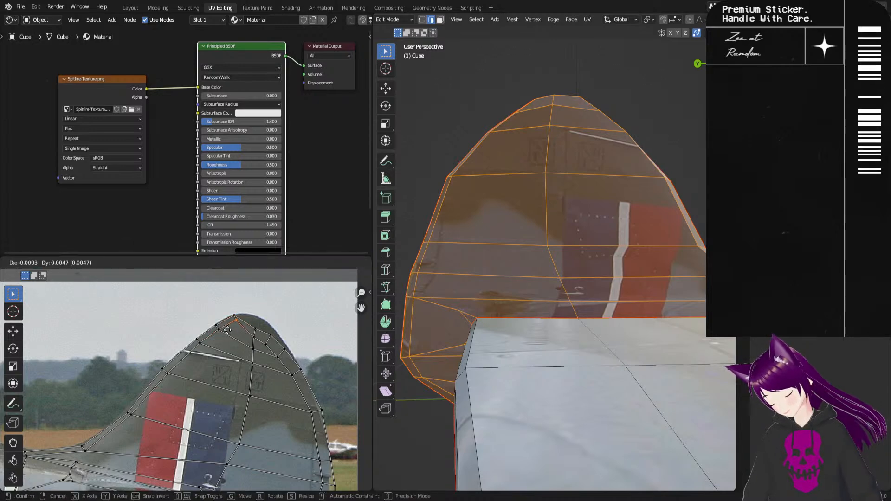
pyautogui.click(227, 329)
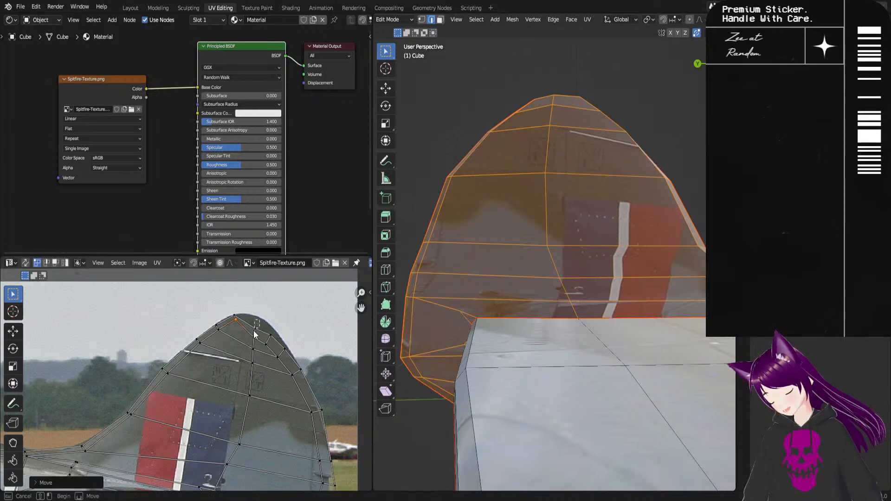
# Step: Raise the UV points at the rear of the fin tip about 0.012 in Y, then shift the inner one about 0.001 in X and 0.005 in Y
pyautogui.moveTo(257, 323); pyautogui.dragTo(251, 341)
pyautogui.press('g')
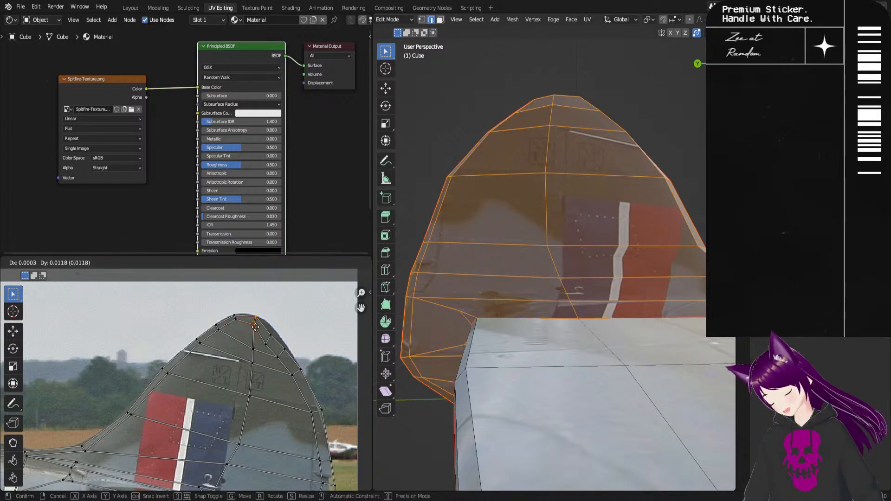
pyautogui.click(256, 330)
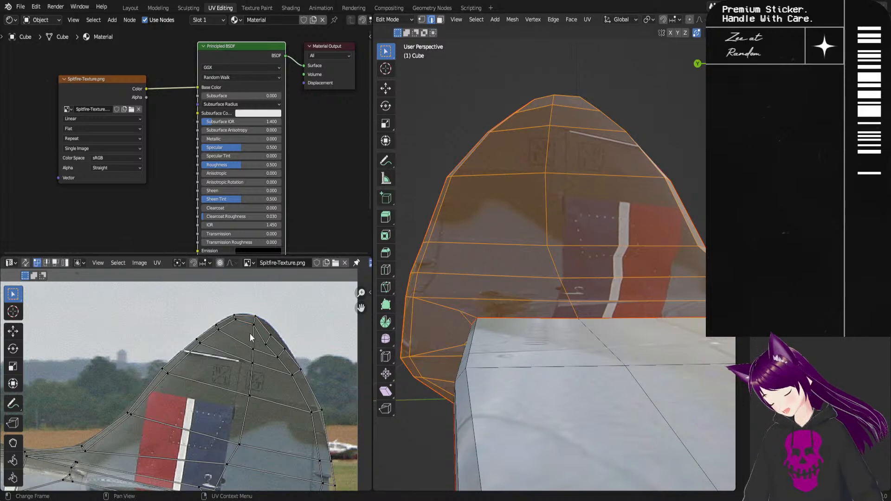
pyautogui.press('g')
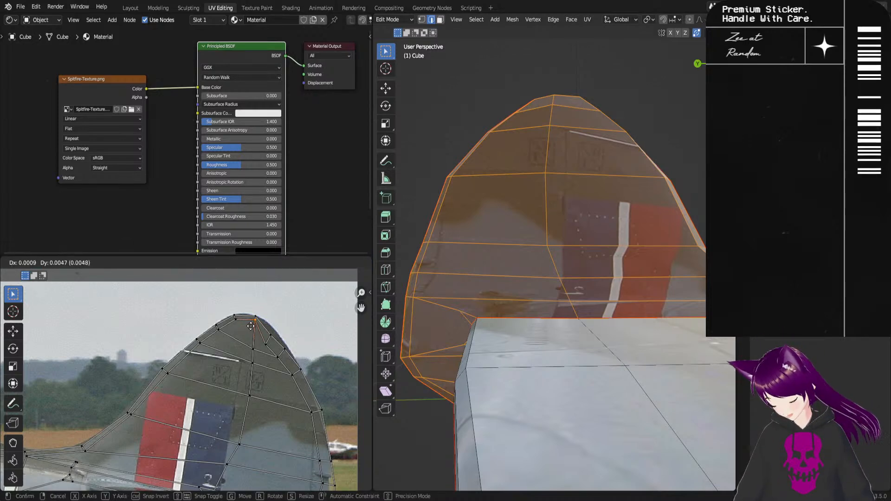
pyautogui.click(251, 330)
# Step: Move the first pair of UV points behind the fin tip onto the photographed outline, then shift the inner one about 0.002 in X and 0.004 in Y
pyautogui.click(268, 336)
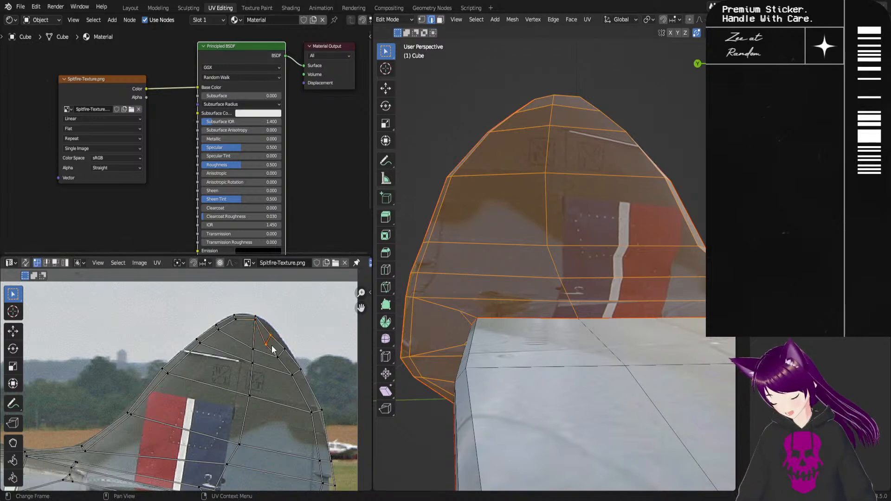
pyautogui.press('g')
pyautogui.click(281, 335)
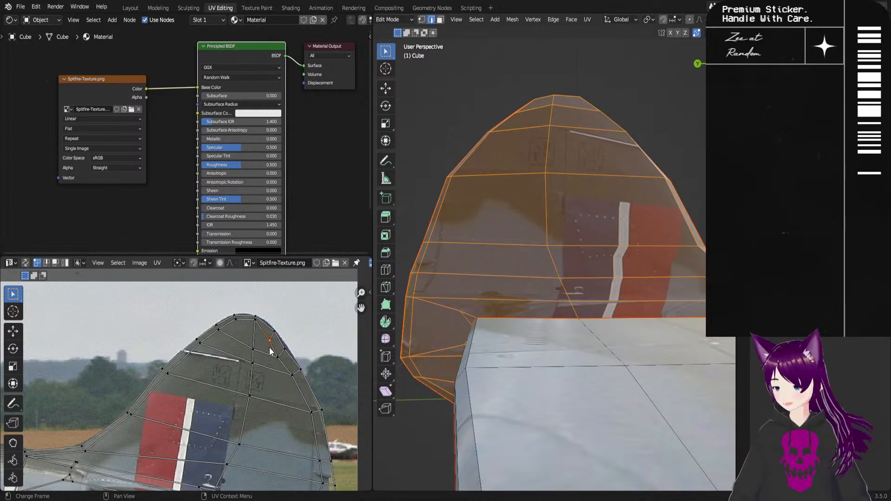
pyautogui.press('g')
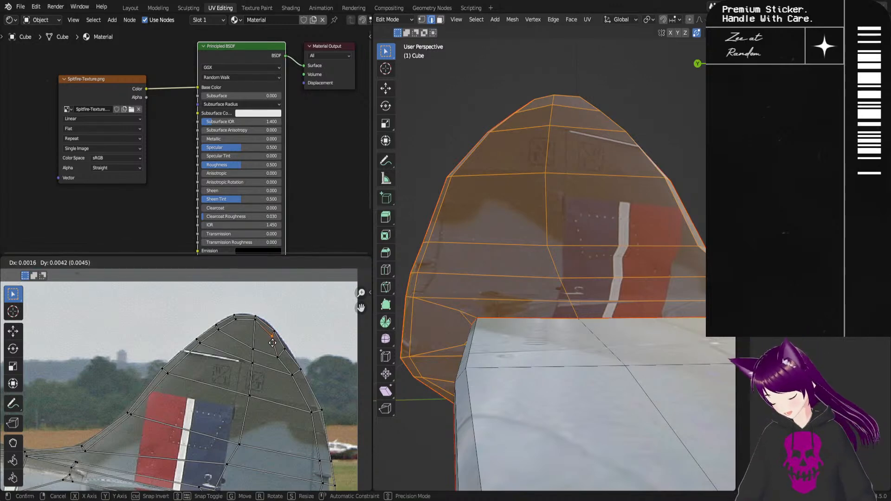
pyautogui.click(274, 343)
# Step: Fit the next two pairs of UV points down the fin's upper rear edge, shifting each inner one about 0.0035 in X and 0.004 to 0.005 in Y
pyautogui.moveTo(288, 347); pyautogui.dragTo(276, 364)
pyautogui.press('g')
pyautogui.click(281, 362)
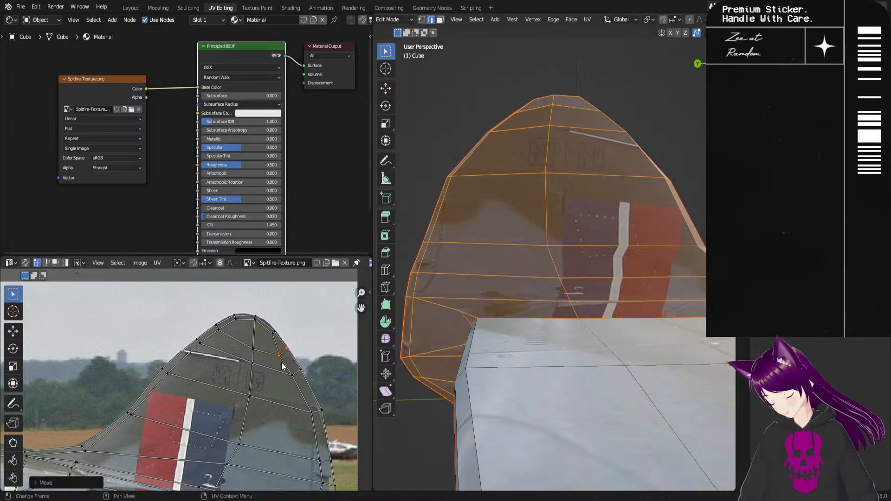
pyautogui.press('g')
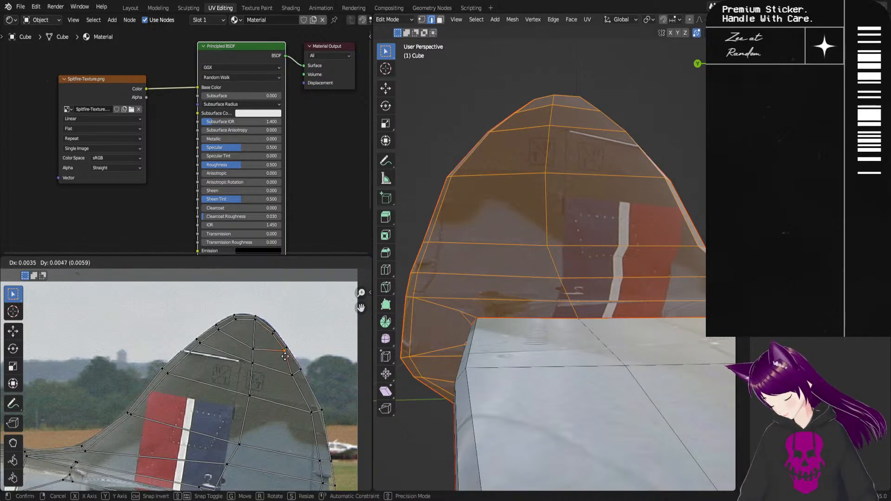
pyautogui.click(299, 374)
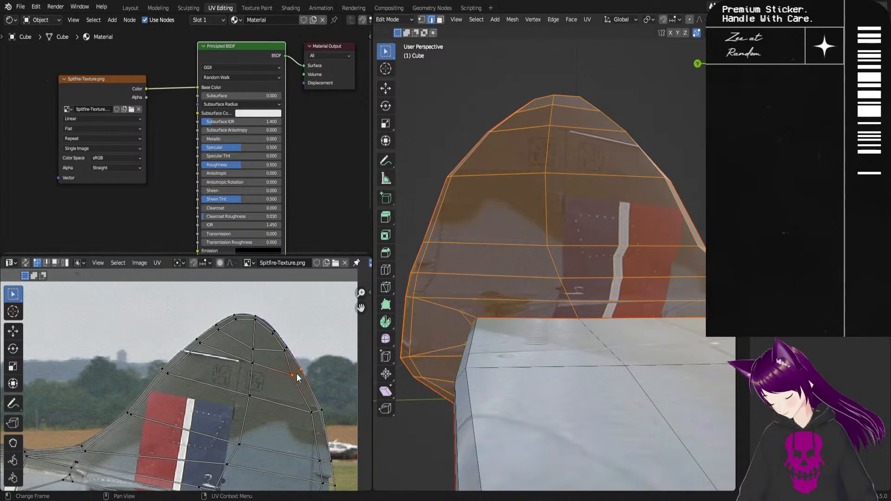
pyautogui.press('g')
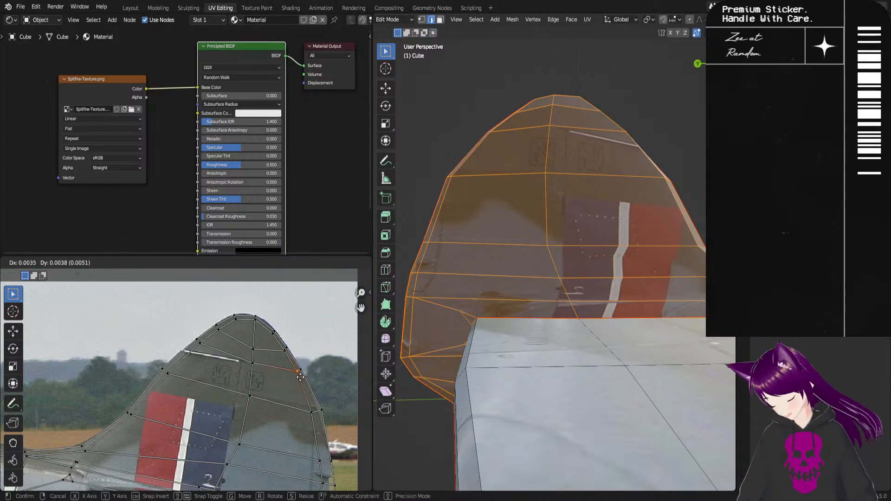
pyautogui.click(301, 378)
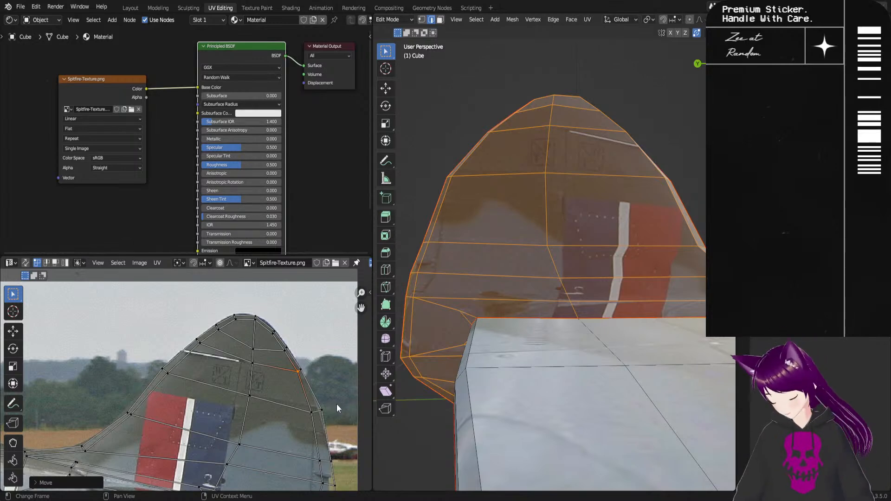
# Step: Move the pair of UV points midway down the fin's rear edge onto the photographed outline, then bring the inner one out beside the edge
pyautogui.click(312, 414)
pyautogui.press('g')
pyautogui.click(307, 423)
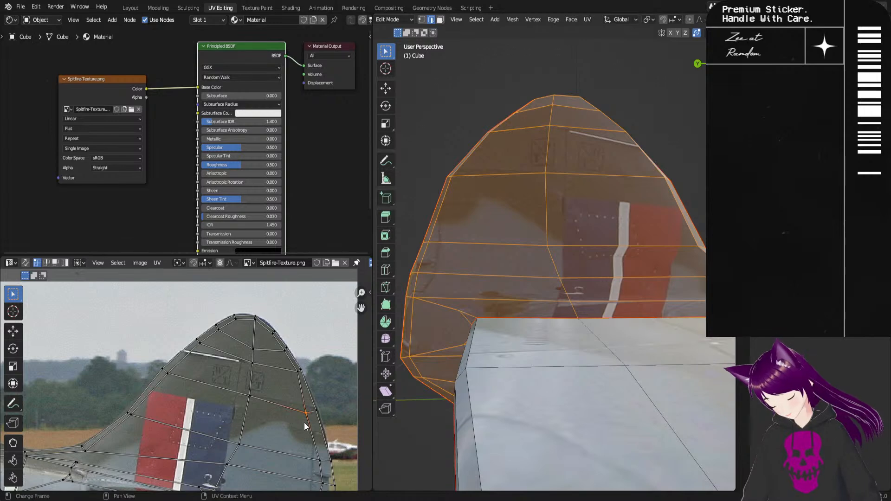
pyautogui.press('g')
pyautogui.click(311, 422)
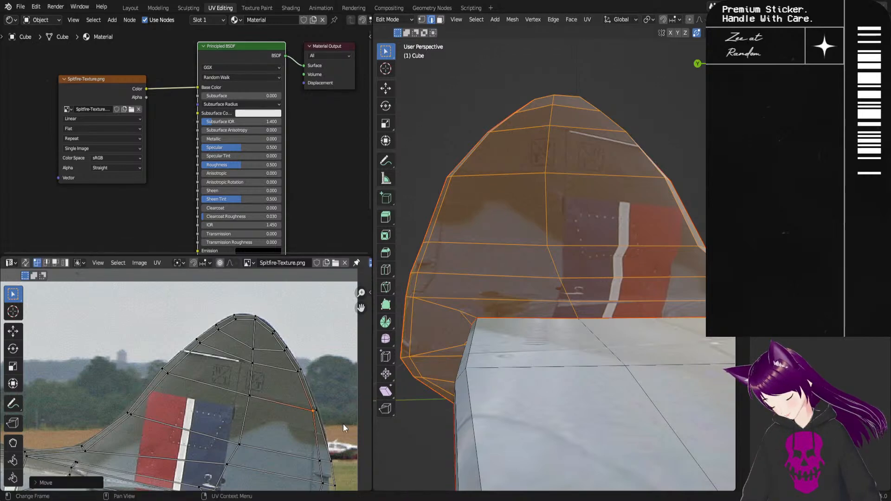
# Step: Fit the two UV rows on the rudder's rear edge above the tailplane to the outline, shifting their inner points about 0.006 in X
pyautogui.moveTo(344, 483); pyautogui.dragTo(300, 407, button='middle')
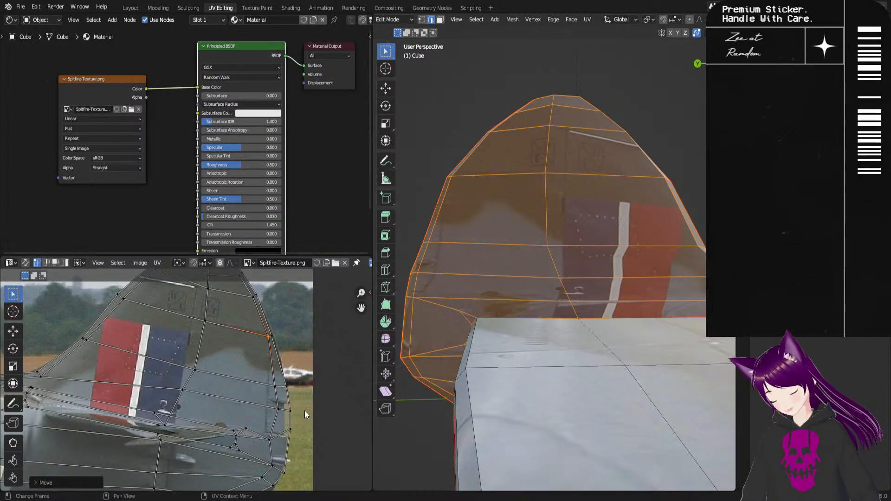
pyautogui.click(291, 412)
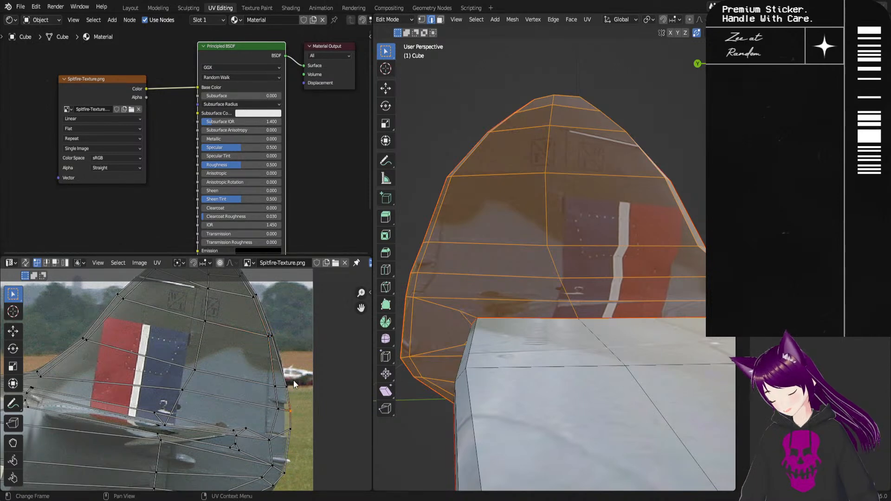
pyautogui.press('g')
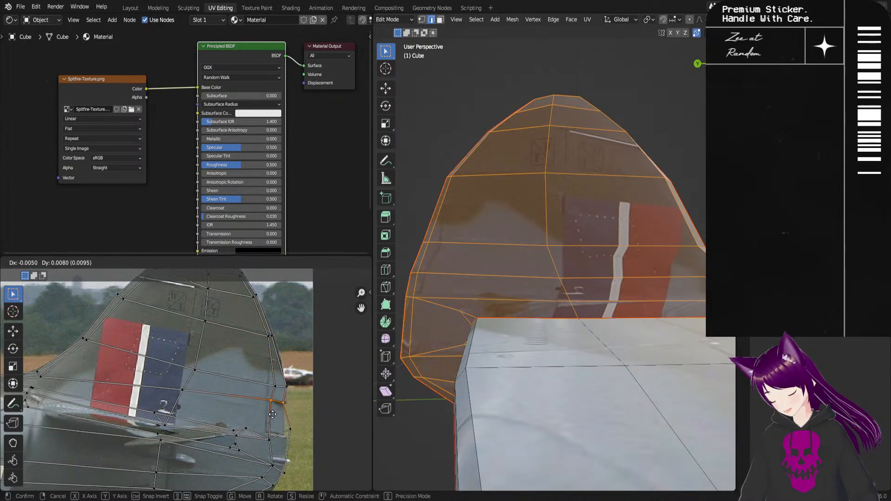
pyautogui.click(275, 402)
pyautogui.press('g')
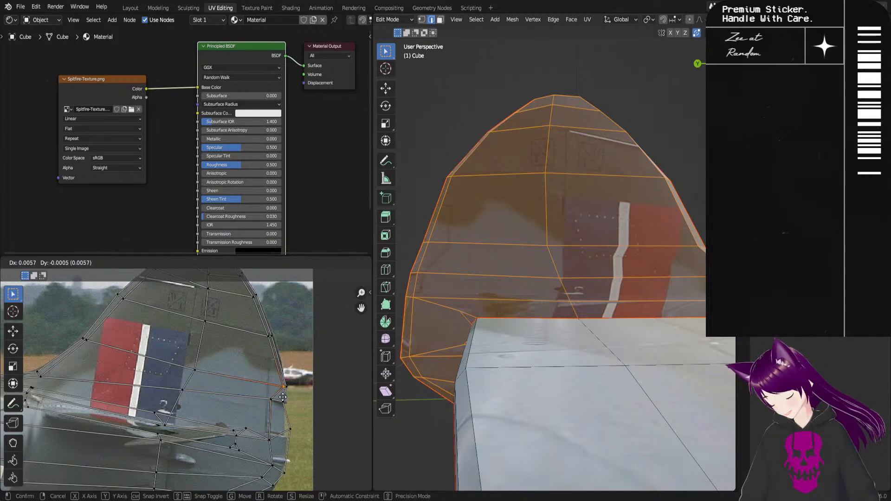
pyautogui.click(279, 398)
pyautogui.press('g')
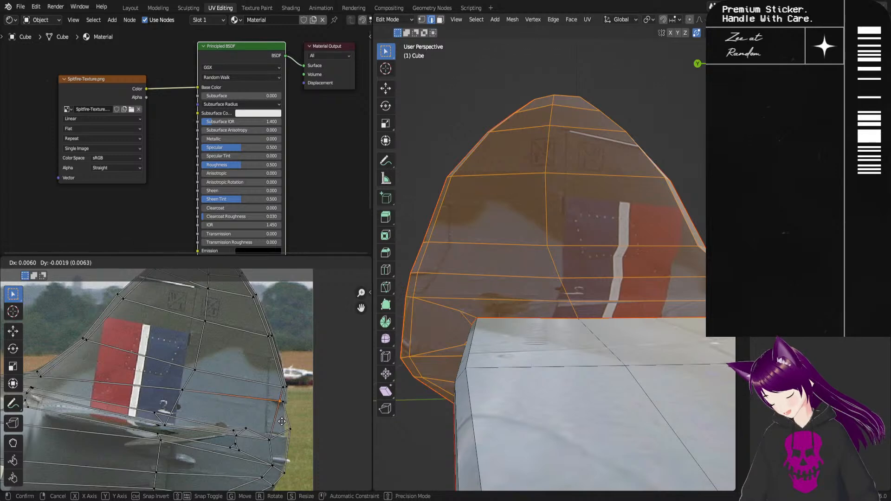
pyautogui.click(281, 421)
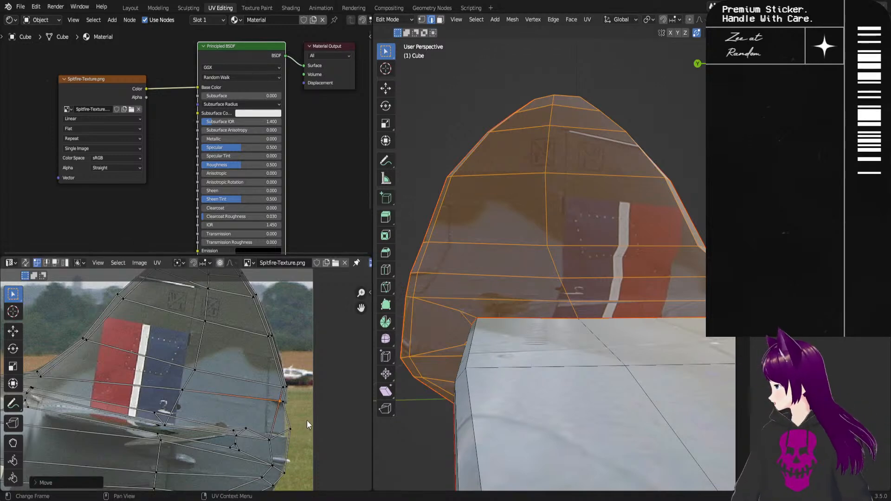
# Step: Shift the inner UV point on the rudder's rear edge at tailplane level about 0.005 in X and 0.002 in Y
pyautogui.click(287, 434)
pyautogui.press('g')
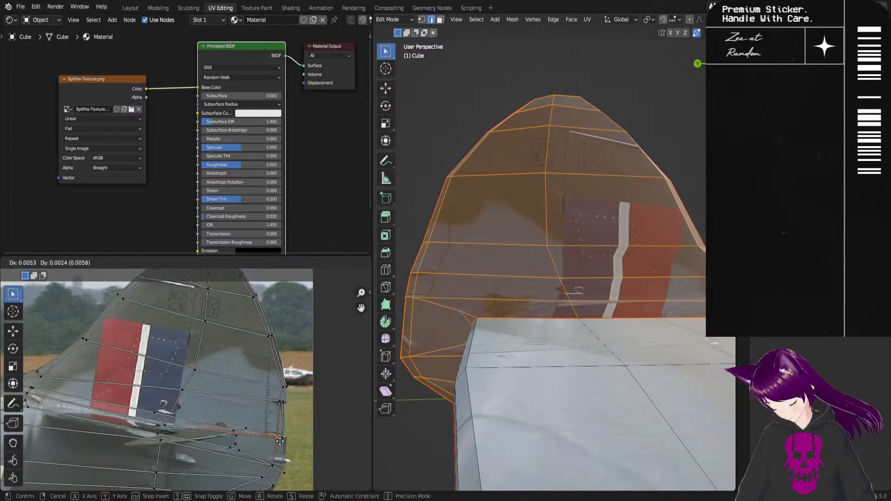
pyautogui.click(279, 442)
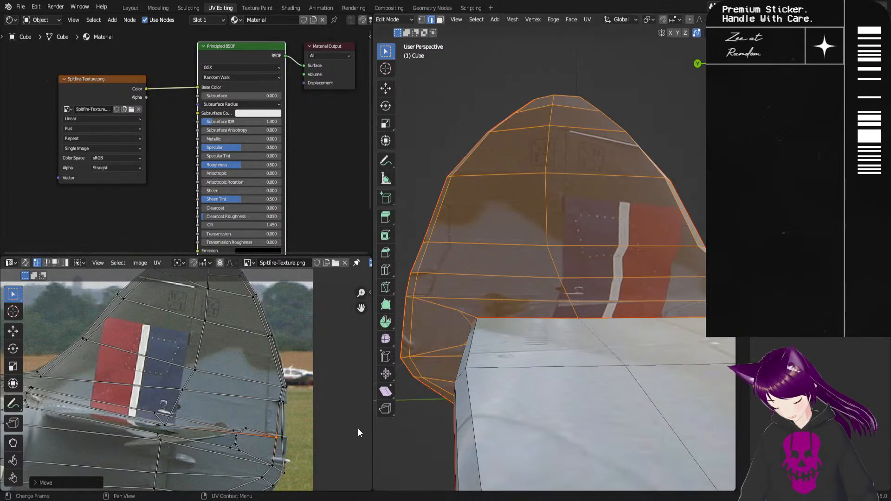
# Step: Shift the outer rear UV point below the tailplane about -0.002 in X and 0.001 in Y, then the inner one about 0.004 in X and -0.004 in Y
pyautogui.moveTo(308, 457); pyautogui.dragTo(318, 445, button='middle')
pyautogui.click(299, 447)
pyautogui.press('g')
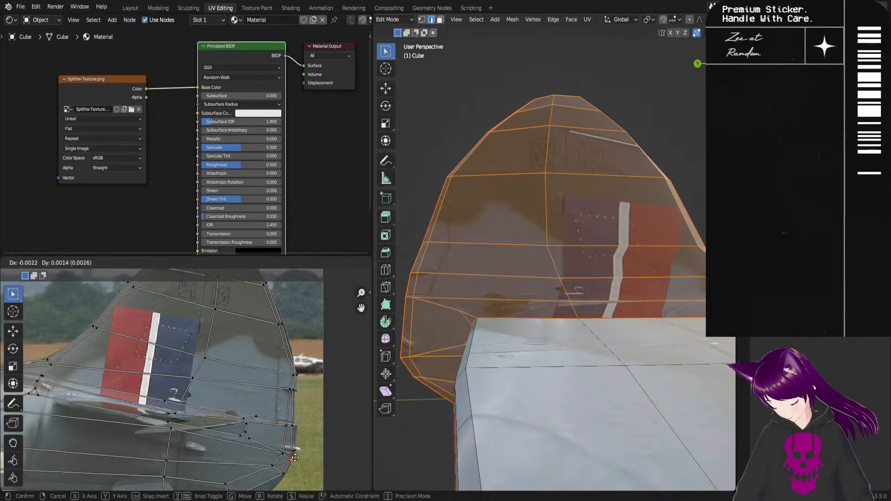
pyautogui.click(296, 458)
pyautogui.click(285, 448)
pyautogui.press('g')
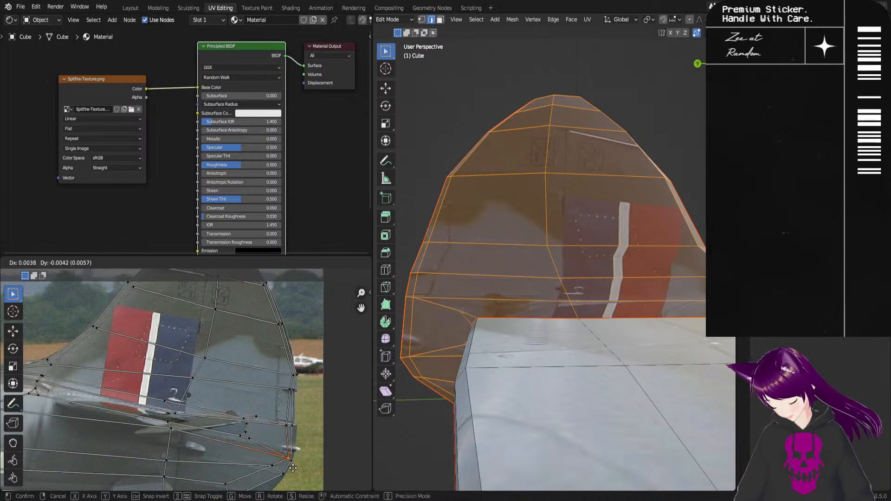
pyautogui.click(293, 467)
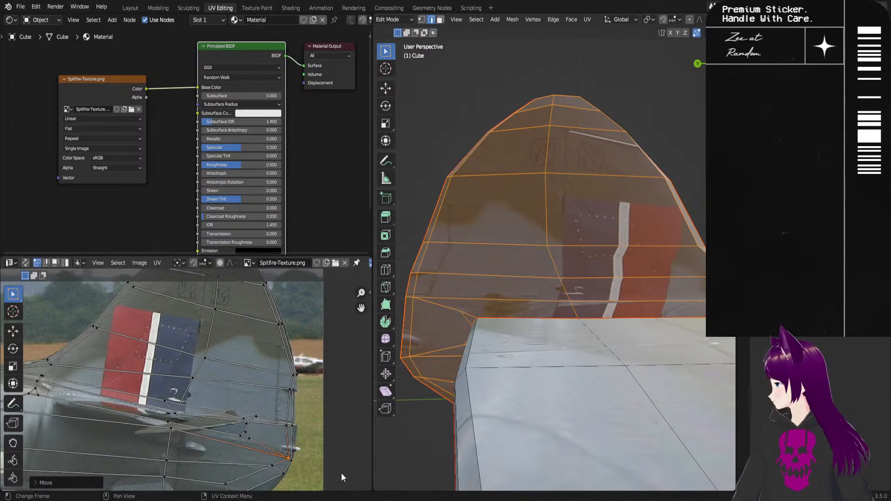
# Step: Raise the UV points on the rudder's rear edge below the tailplane about 0.01 in Y to meet the tail light
pyautogui.click(290, 460)
pyautogui.press('g')
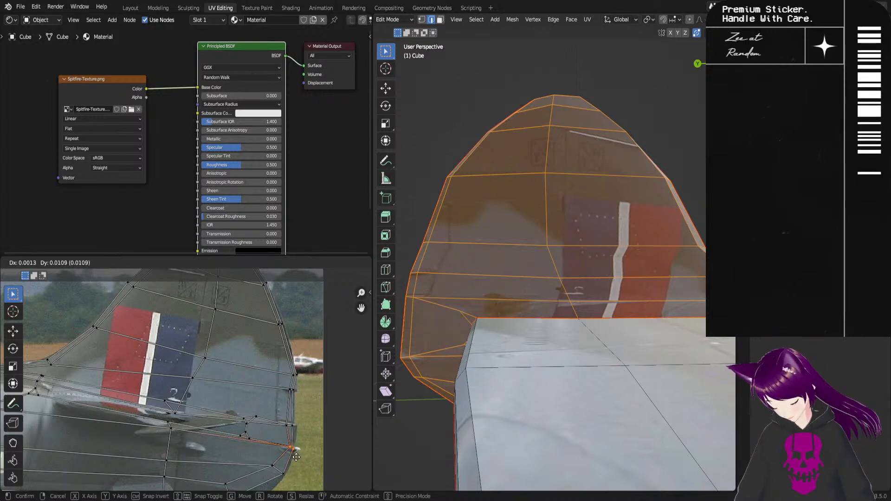
pyautogui.click(297, 462)
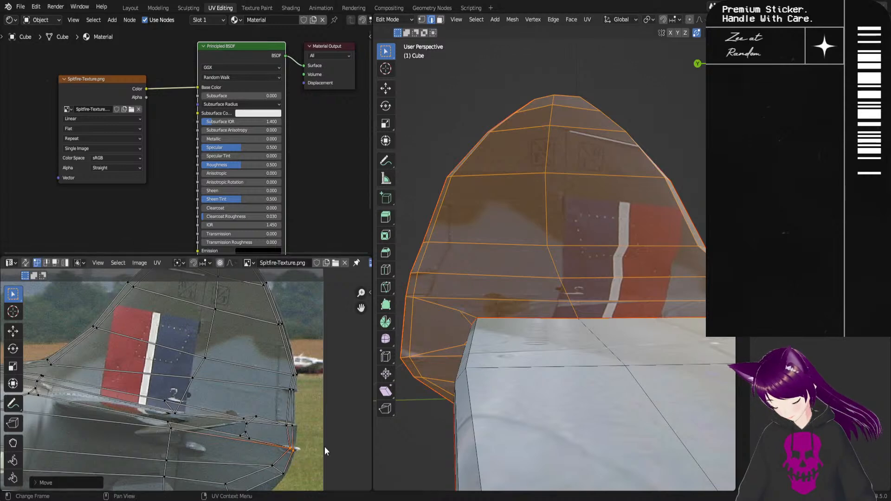
# Step: Lower the outer UV point at the rudder's lower rear corner onto the outline, then shift the inner one about 0.005 in X and -0.010 in Y
pyautogui.moveTo(313, 461); pyautogui.dragTo(323, 433, button='middle')
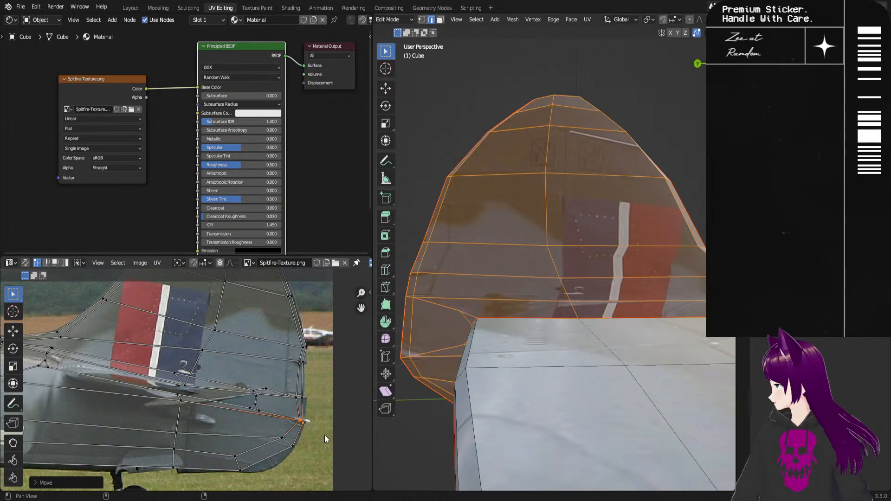
pyautogui.moveTo(317, 439); pyautogui.dragTo(331, 426, button='middle')
pyautogui.click(307, 433)
pyautogui.press('g')
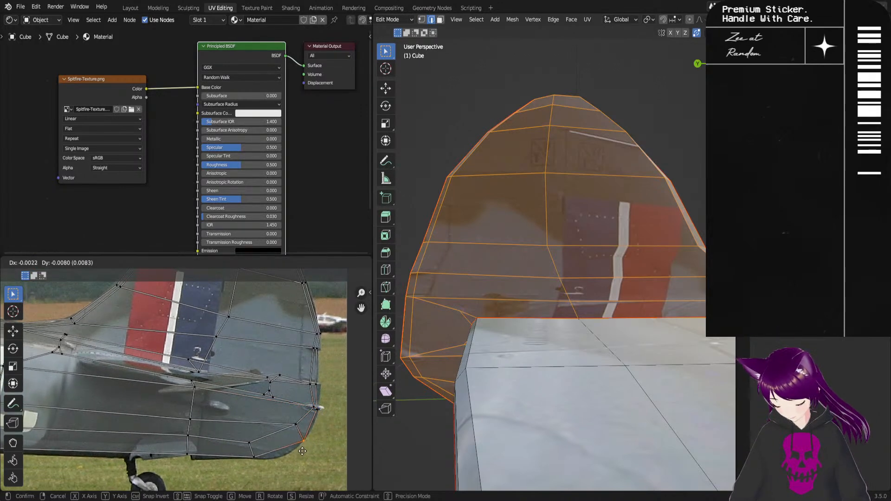
pyautogui.click(305, 448)
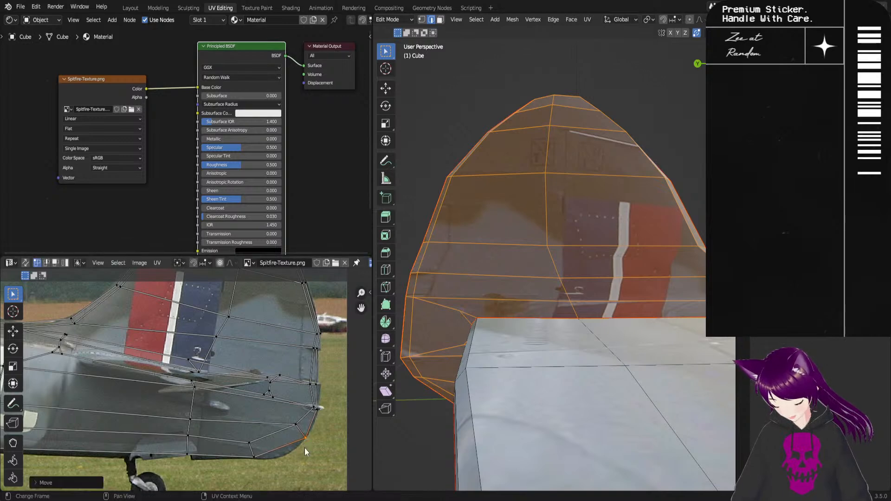
pyautogui.click(298, 423)
pyautogui.press('g')
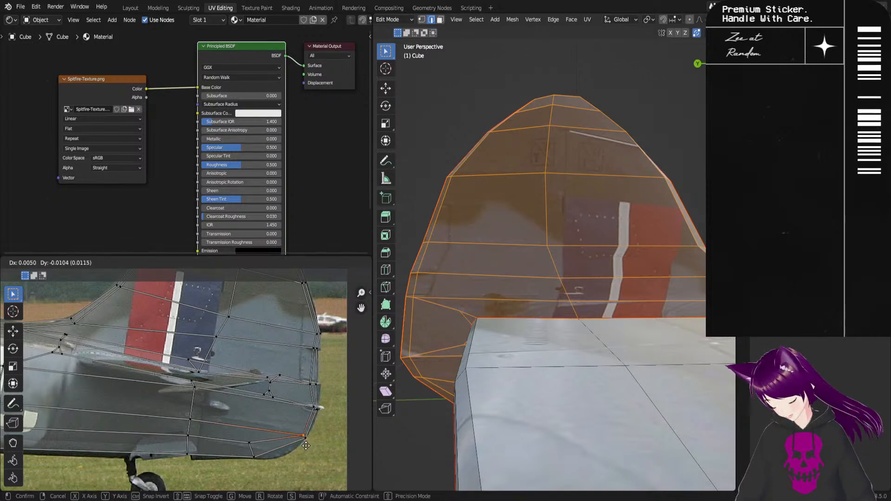
pyautogui.click(306, 446)
# Step: Move the pair of UV points on the rudder's bottom edge rearward onto the outline, then bring the inner one down beside the edge
pyautogui.click(249, 442)
pyautogui.press('g')
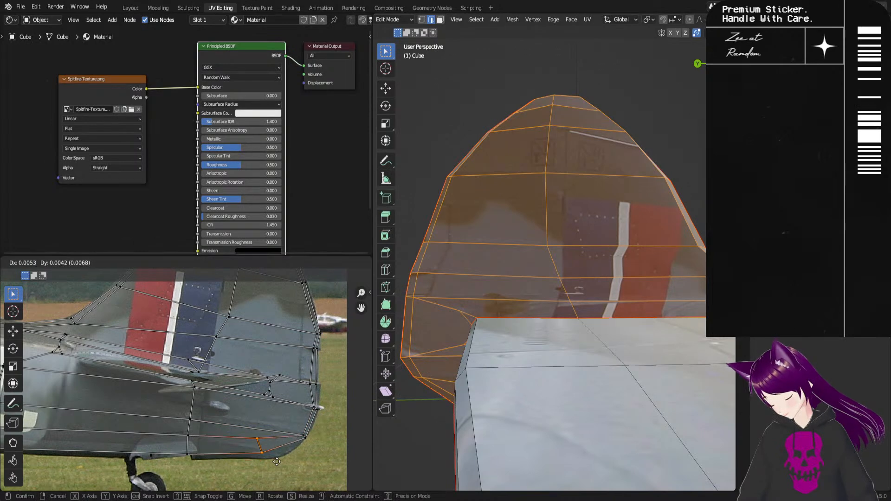
pyautogui.click(283, 463)
pyautogui.press('g')
pyautogui.click(278, 457)
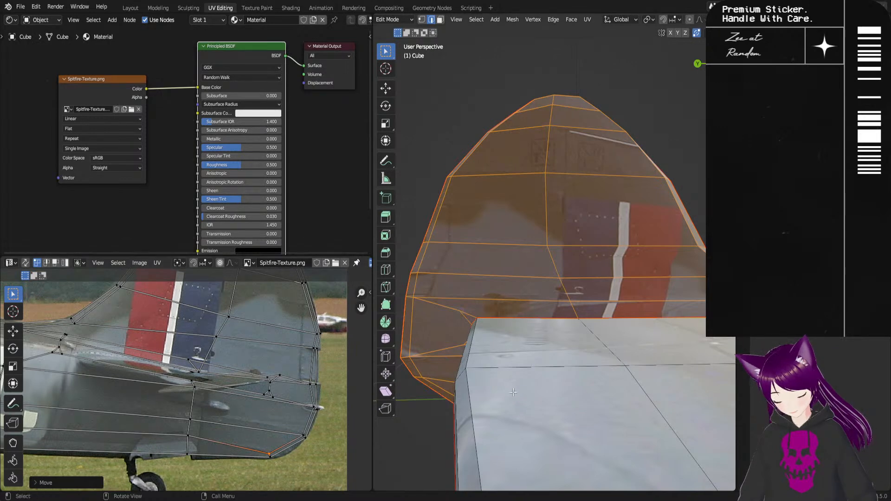
# Step: Lower the inner UV point at the fuselage underside just behind the tail wheel about 0.012 in Y
pyautogui.moveTo(541, 362); pyautogui.dragTo(613, 351, button='middle')
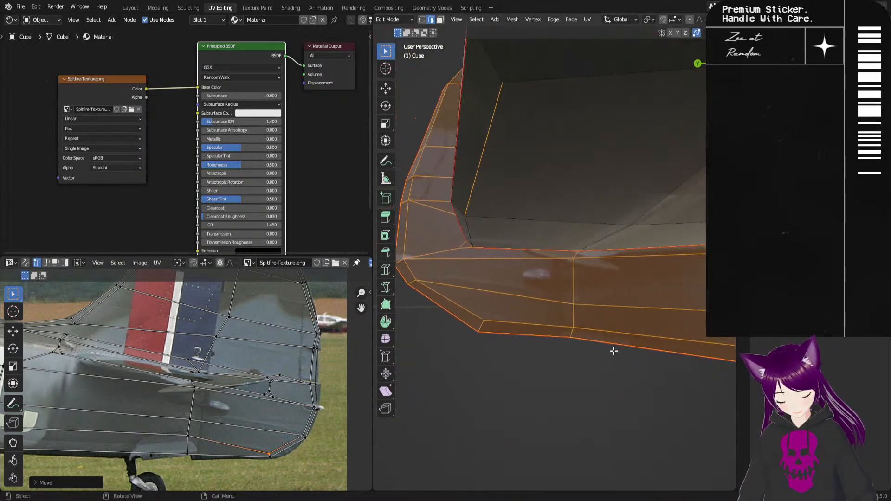
pyautogui.click(196, 430)
pyautogui.press('g')
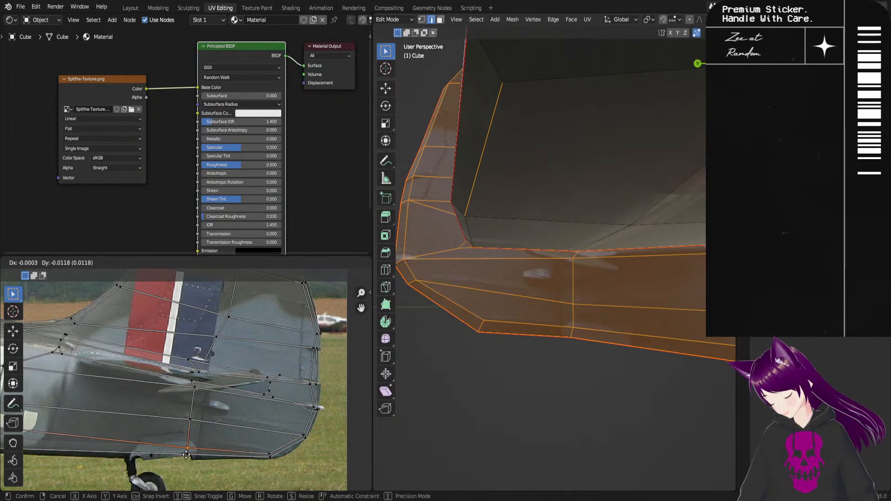
pyautogui.click(187, 455)
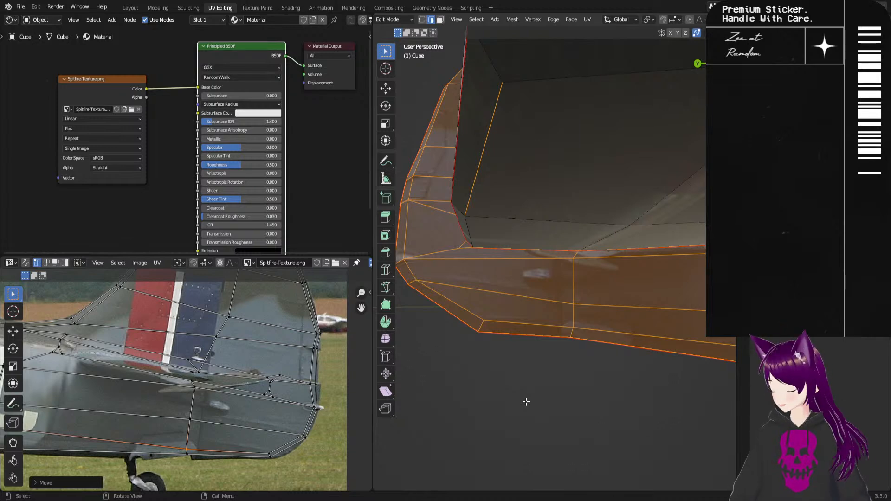
# Step: Lower the inner UV point beneath the fuselage code letters toward the photographed underside edge
pyautogui.moveTo(217, 452); pyautogui.dragTo(292, 449, button='middle')
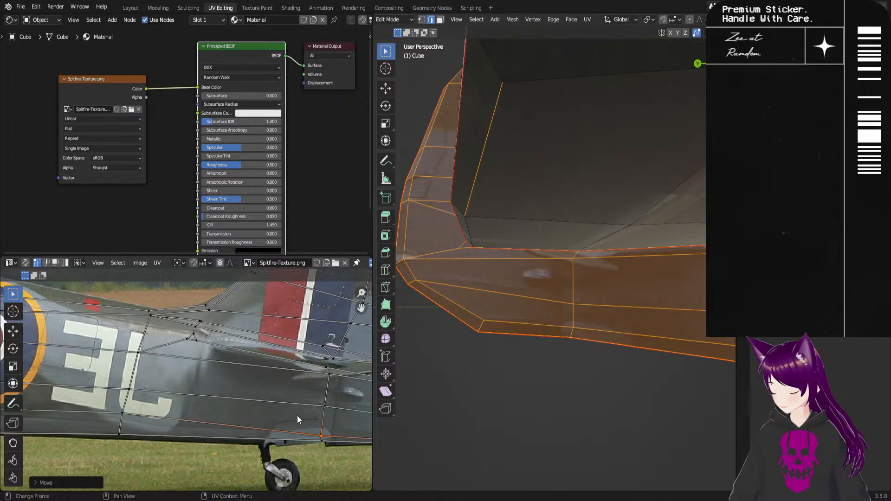
pyautogui.click(123, 411)
pyautogui.press('g')
pyautogui.click(121, 423)
pyautogui.keyDown('shift'); pyautogui.moveTo(613, 394); pyautogui.dragTo(519, 419, button='middle'); pyautogui.keyUp('shift')
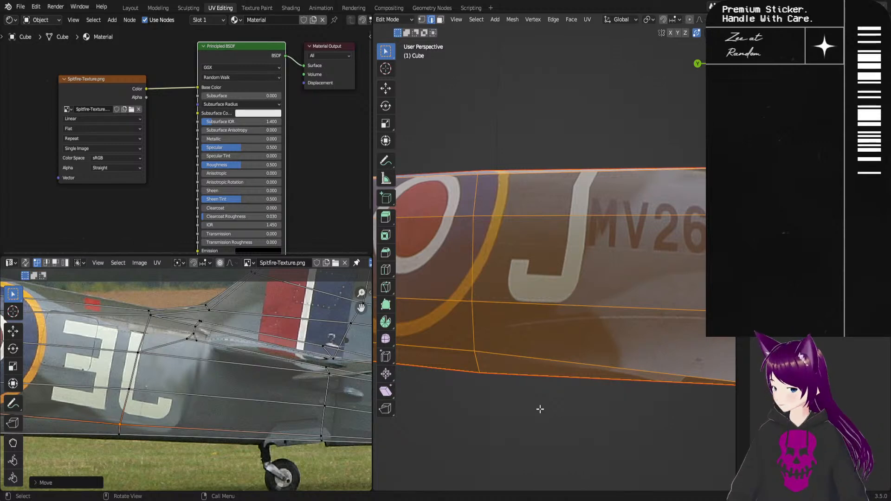
pyautogui.moveTo(89, 450)
pyautogui.mouseDown(button='middle')
pyautogui.moveTo(298, 434)
pyautogui.moveTo(257, 437)
pyautogui.mouseUp(button='middle')
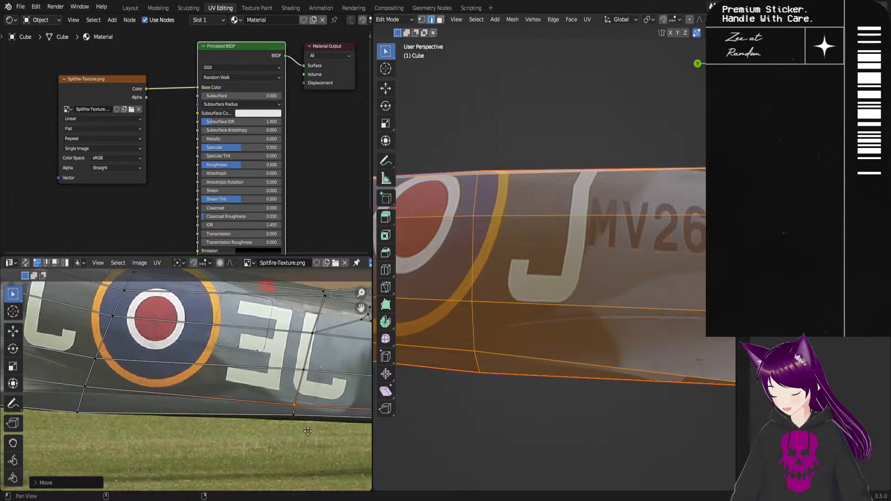
# Step: Bring the inner UV points beneath the code letters and beneath the roundel down beside the photographed fuselage underside edge
pyautogui.moveTo(317, 430); pyautogui.dragTo(261, 437, button='middle')
pyautogui.moveTo(337, 442); pyautogui.dragTo(326, 444, button='middle')
pyautogui.press('g')
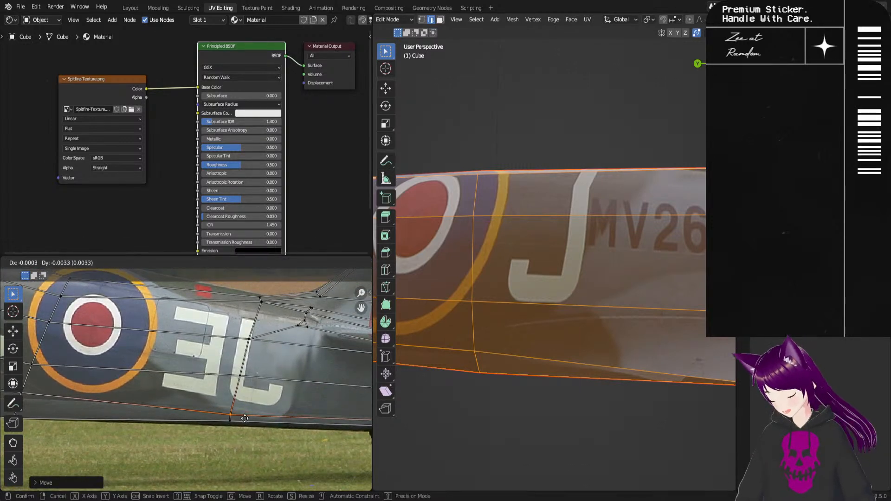
pyautogui.click(245, 419)
pyautogui.moveTo(193, 425); pyautogui.dragTo(288, 427, button='middle')
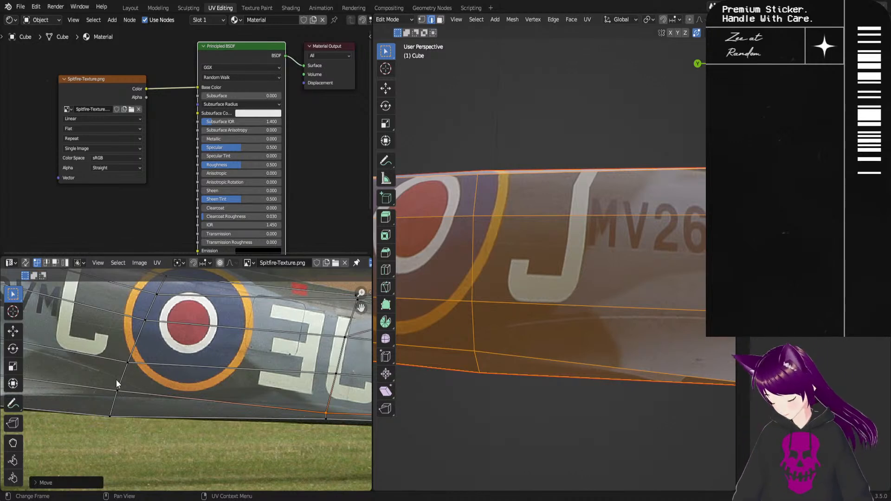
pyautogui.moveTo(113, 390); pyautogui.dragTo(114, 425)
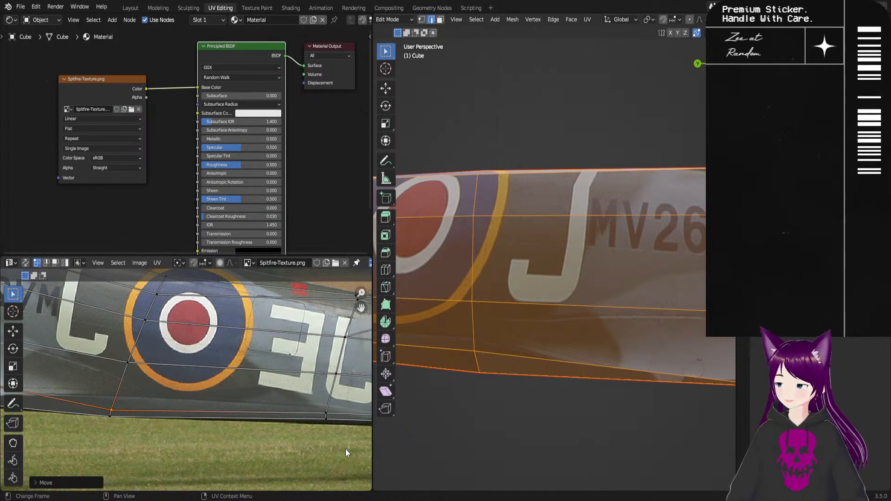
# Step: Move the inner UV point at the wing root's trailing end down about 0.02 and rearward along the fuselage underside
pyautogui.moveTo(246, 401); pyautogui.dragTo(292, 411, button='middle')
pyautogui.click(245, 368)
pyautogui.press('g')
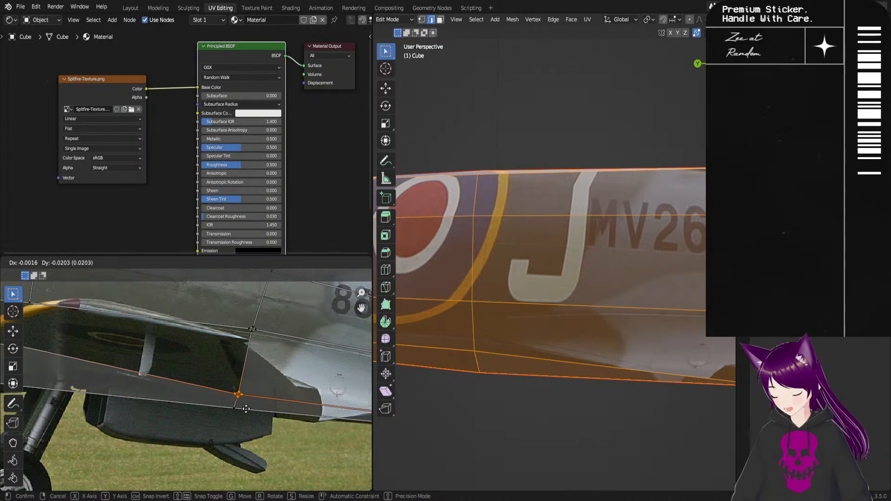
pyautogui.click(271, 405)
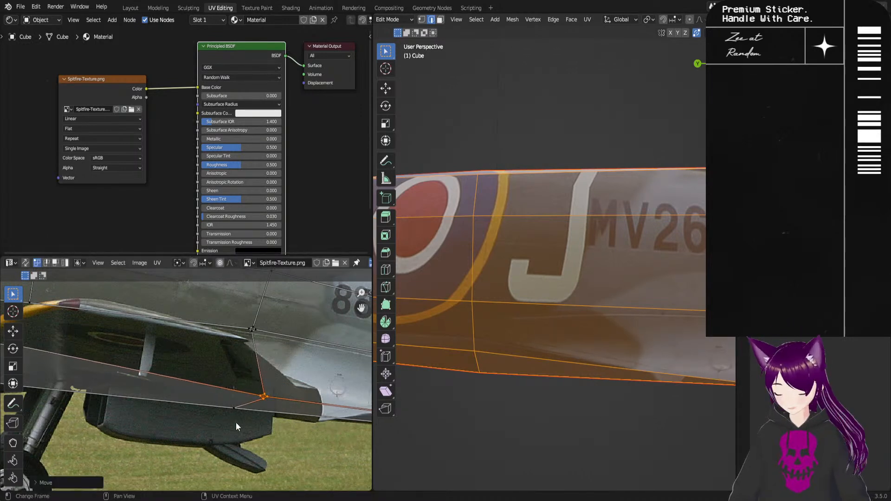
# Step: Lower the inner UV point above the landing gear leg onto the photographed lower edge of the fuselage
pyautogui.moveTo(149, 435)
pyautogui.mouseDown(button='middle')
pyautogui.moveTo(229, 433)
pyautogui.moveTo(262, 421)
pyautogui.mouseUp(button='middle')
pyautogui.moveTo(173, 350); pyautogui.dragTo(260, 369, button='middle')
pyautogui.click(229, 369)
pyautogui.press('g')
pyautogui.click(223, 399)
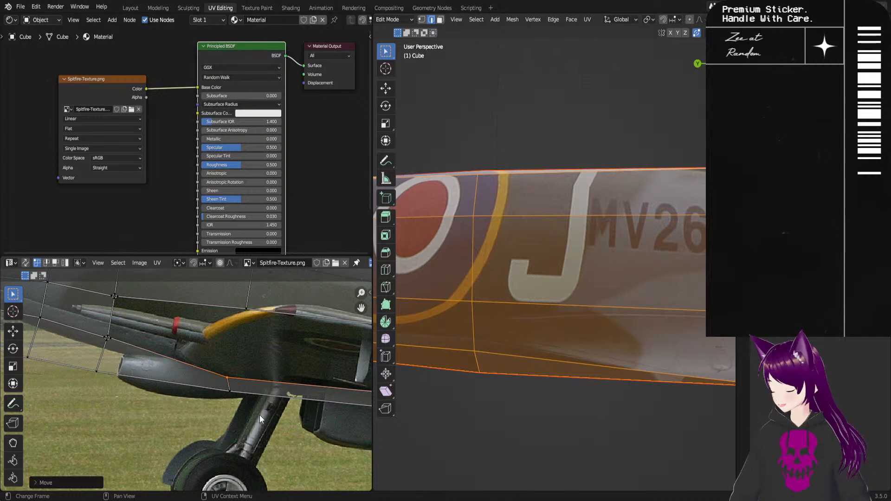
# Step: Move the two inner UV points beside the wing cannon forward, placing them just ahead of the cannon's muzzle
pyautogui.click(110, 335)
pyautogui.press('g')
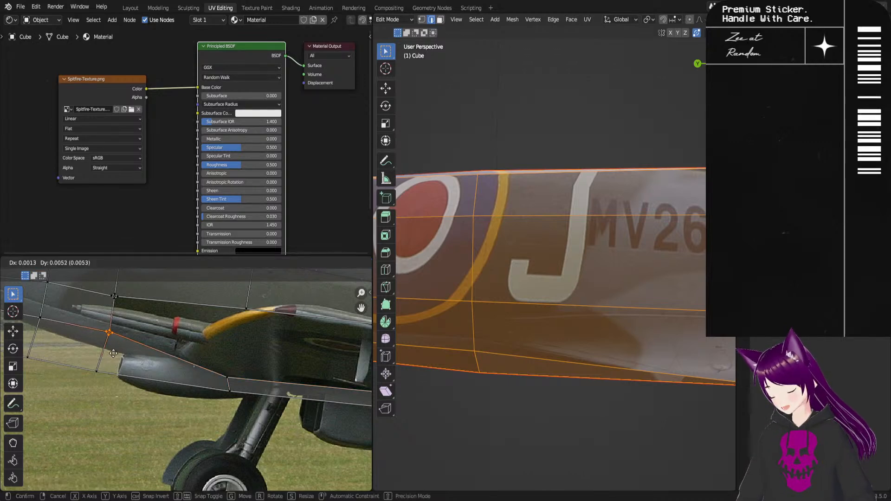
pyautogui.click(118, 350)
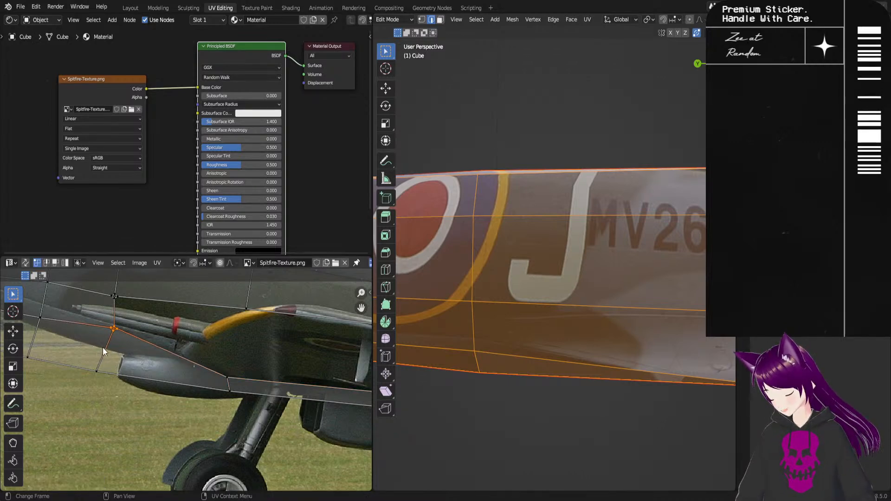
pyautogui.press('g')
pyautogui.click(56, 336)
pyautogui.click(114, 296)
pyautogui.press('g')
pyautogui.click(64, 311)
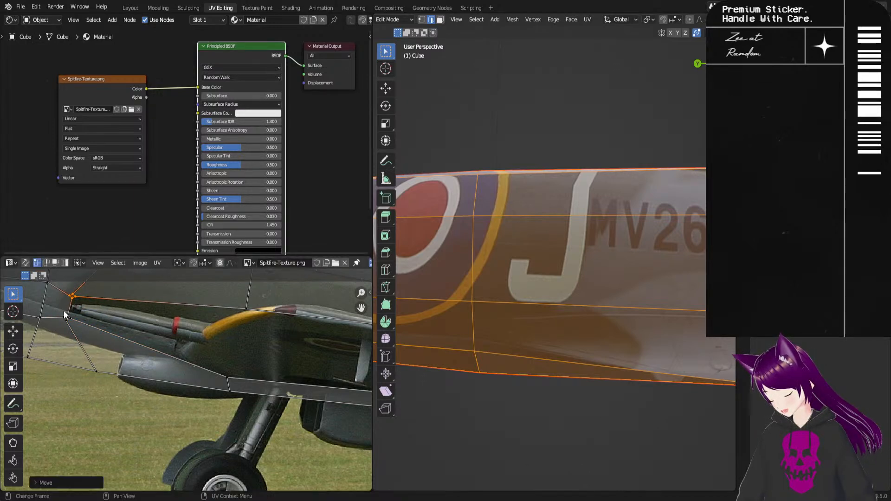
# Step: Move the outer UV point ahead of the underwing radiator up and forward onto the fuselage's lower outline
pyautogui.click(96, 372)
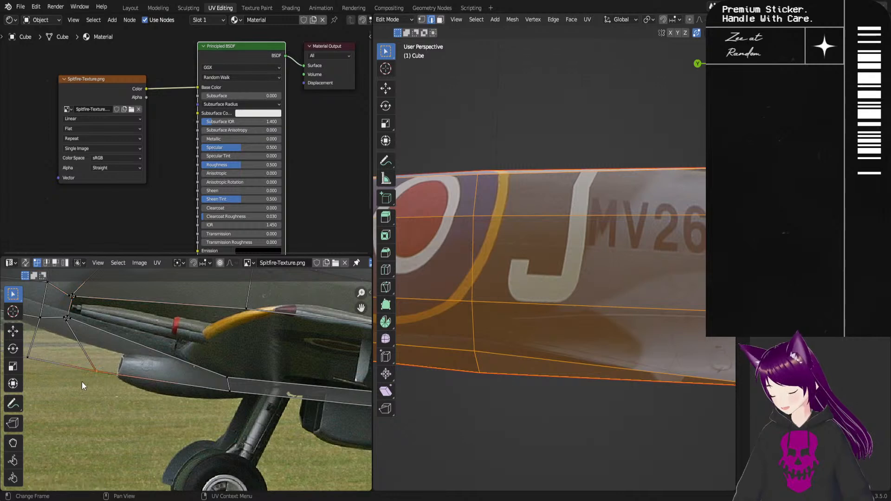
pyautogui.press('g')
pyautogui.click(78, 343)
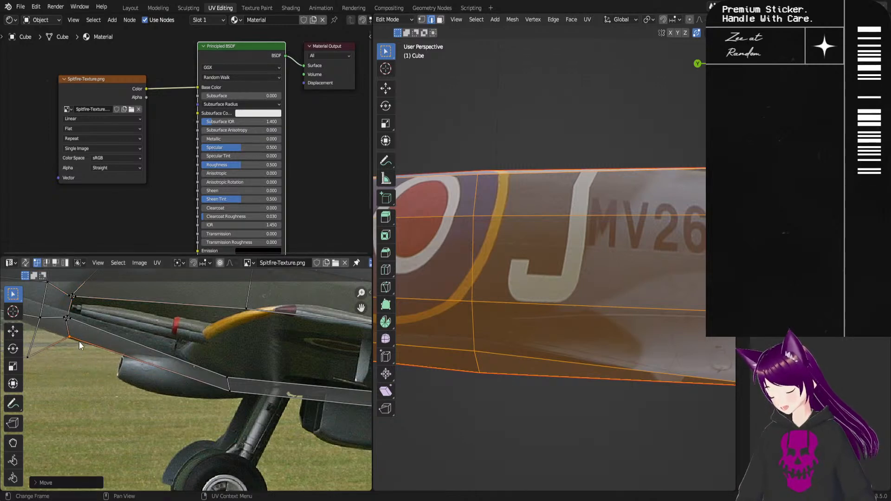
# Step: Raise the inner UV point on the nose underside slightly, and move the outer one about 0.005 in X and 0.035 in Y onto the outline
pyautogui.moveTo(79, 341); pyautogui.dragTo(209, 393, button='middle')
pyautogui.click(171, 366)
pyautogui.press('g')
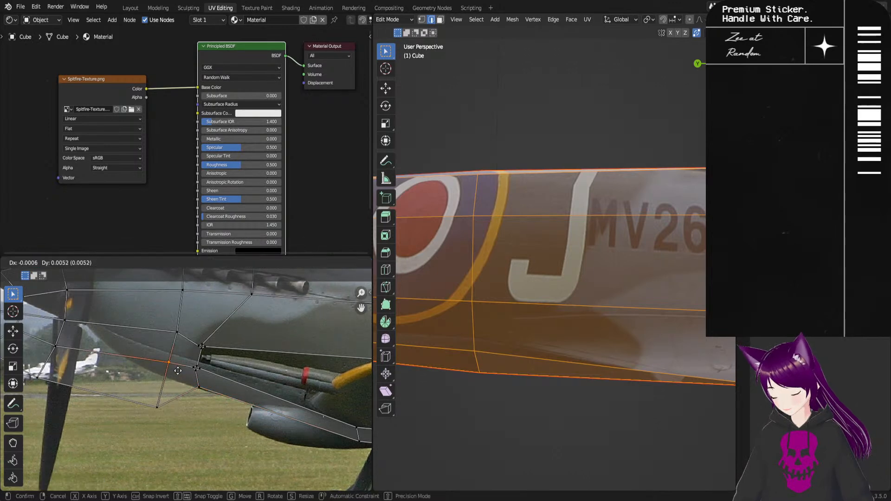
pyautogui.click(177, 364)
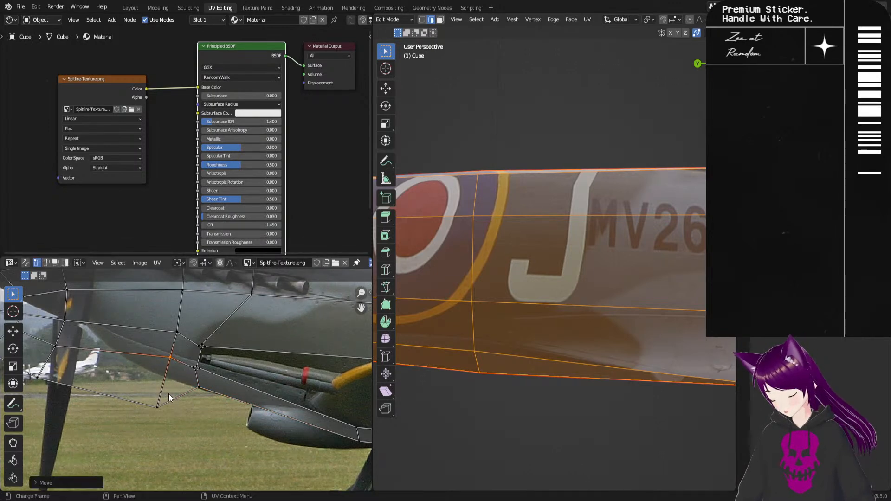
pyautogui.click(159, 405)
pyautogui.press('g')
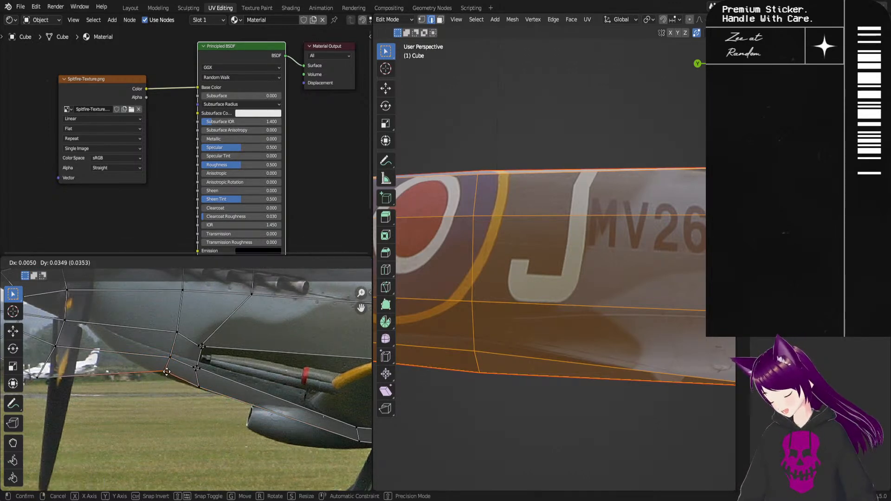
pyautogui.click(165, 373)
# Step: Move the frontmost group of nose UV points about 0.031 in X and 0.051 in Y onto the spinner base, then refine its position
pyautogui.moveTo(216, 373)
pyautogui.mouseDown(button='middle')
pyautogui.moveTo(204, 412)
pyautogui.moveTo(224, 385)
pyautogui.mouseUp(button='middle')
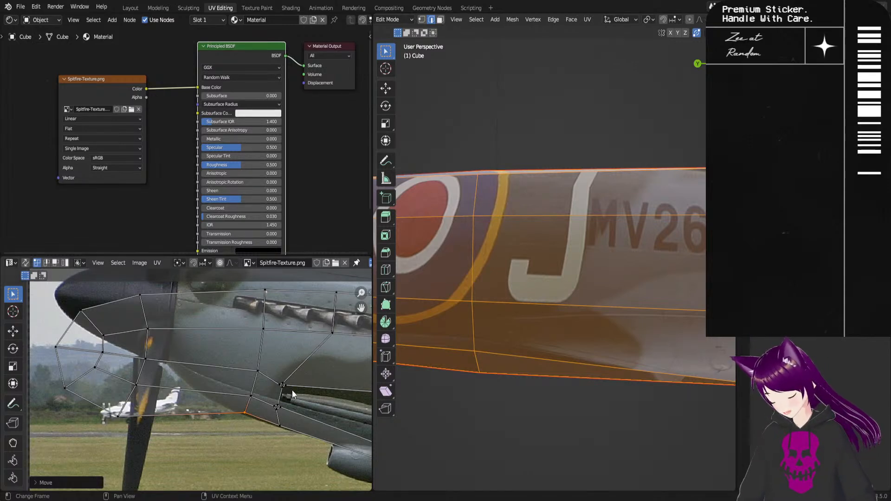
pyautogui.moveTo(148, 296); pyautogui.dragTo(48, 436)
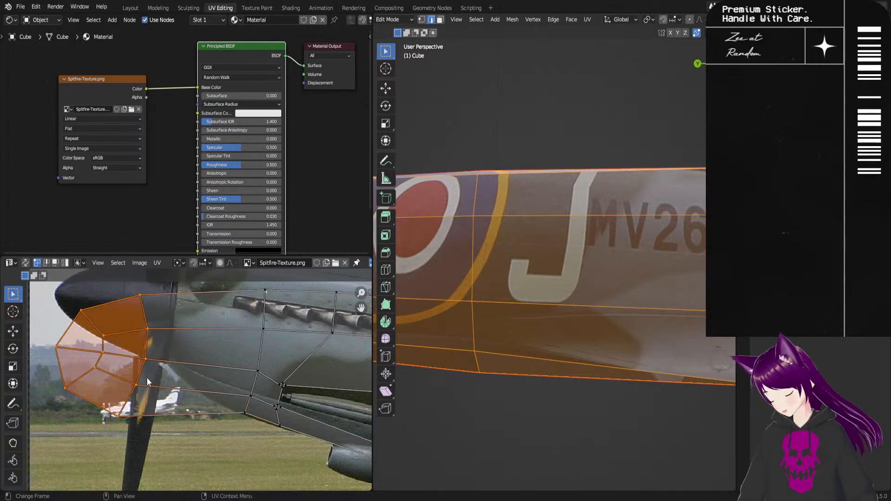
pyautogui.press('g')
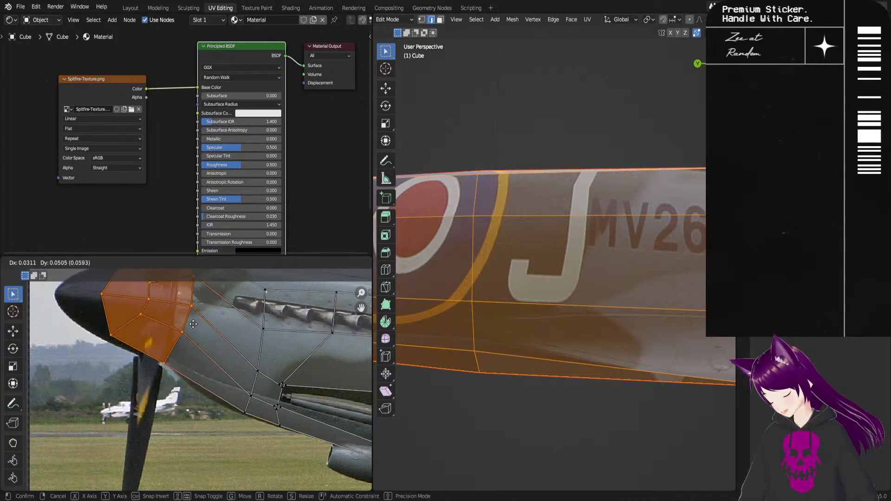
pyautogui.click(194, 324)
pyautogui.moveTo(231, 308); pyautogui.dragTo(228, 389, button='middle')
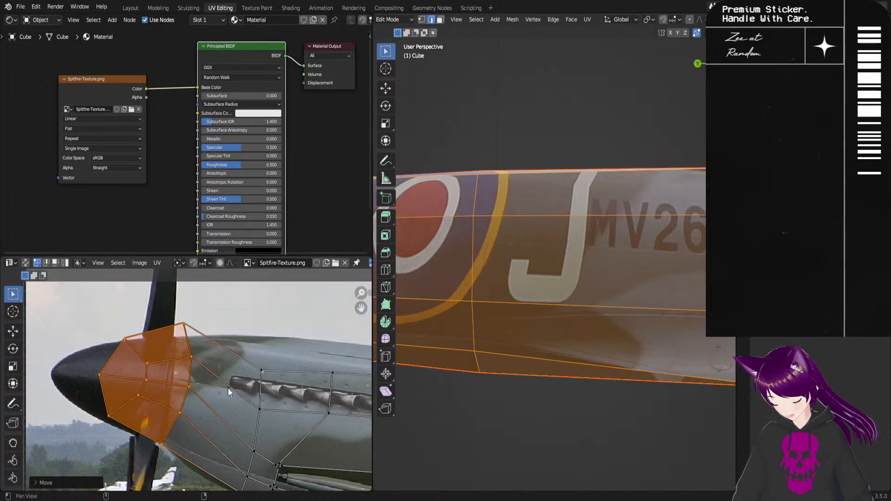
pyautogui.press('g')
pyautogui.click(202, 333)
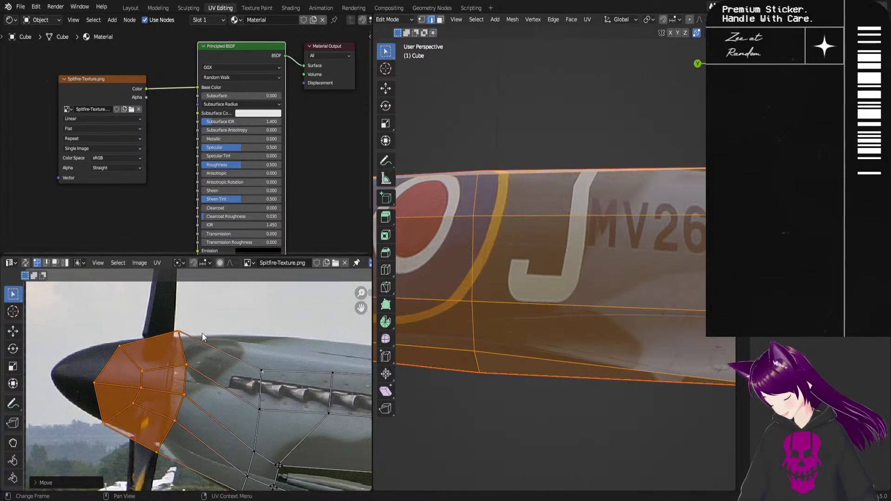
# Step: Scale the front UV group to about 0.91 along Y so it fits the photographed nose height
pyautogui.press('s')
pyautogui.press('y')
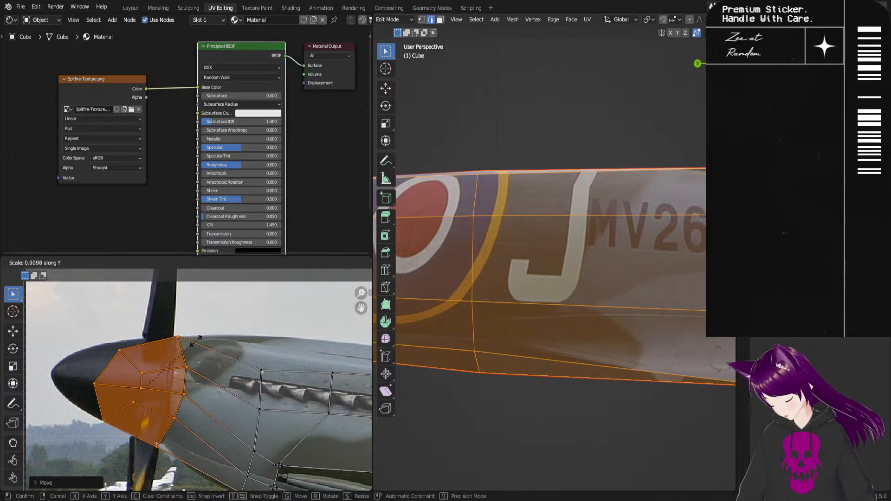
pyautogui.click(195, 342)
pyautogui.press('g')
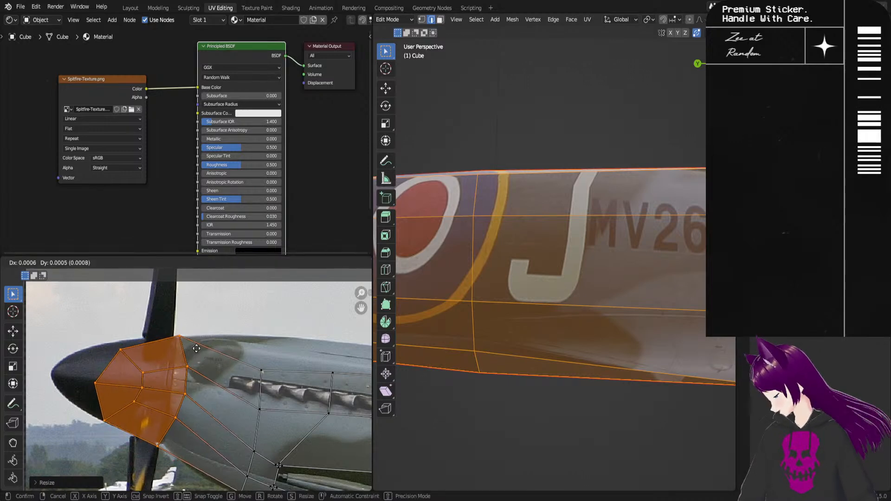
pyautogui.click(195, 348)
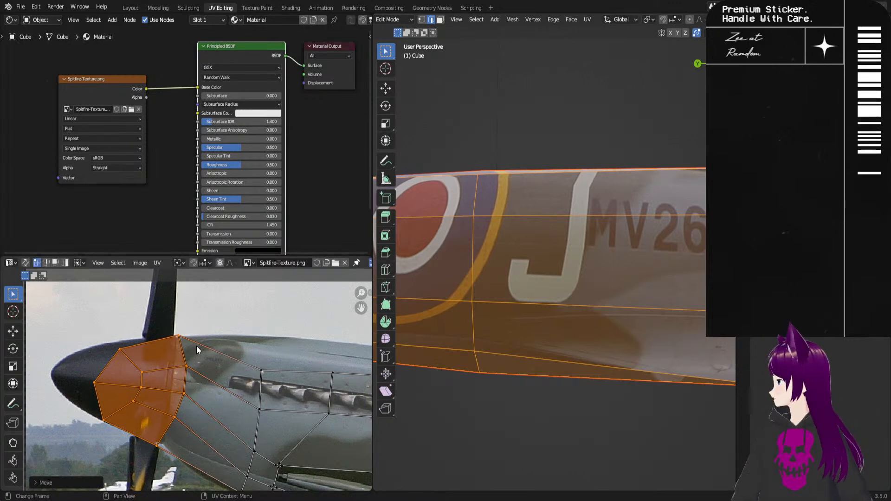
# Step: Shrink the front UV group slightly more along Y and nudge it onto the upper and lower nose outlines
pyautogui.press('s')
pyautogui.press('y')
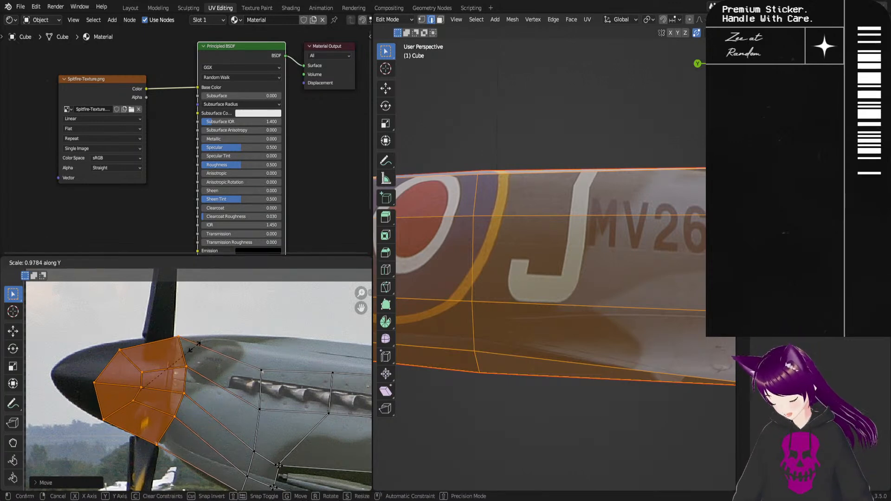
pyautogui.click(194, 352)
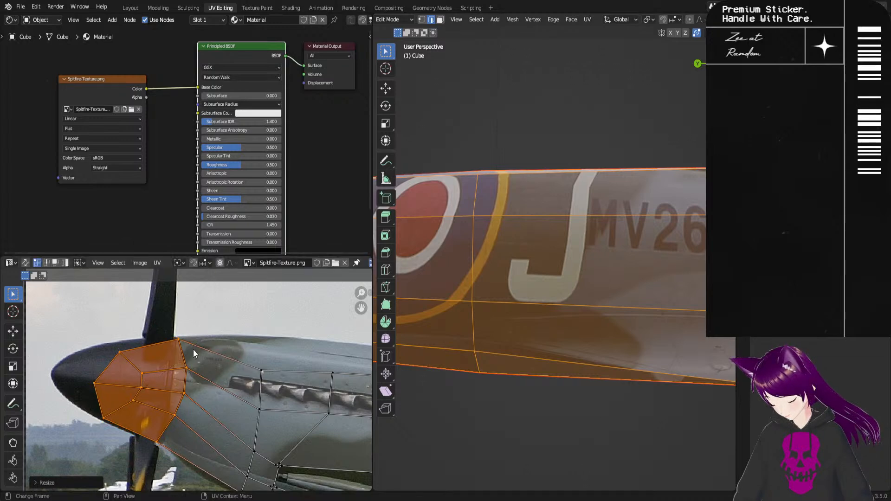
pyautogui.press('g')
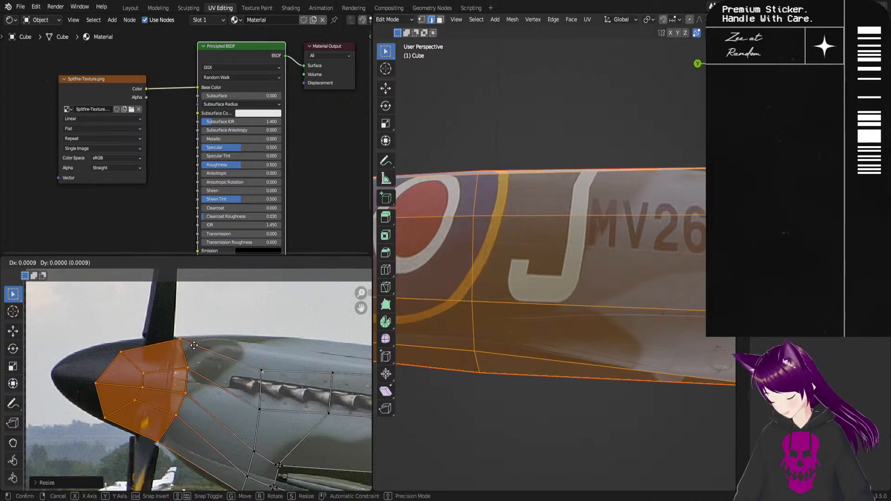
pyautogui.click(194, 348)
pyautogui.press('g')
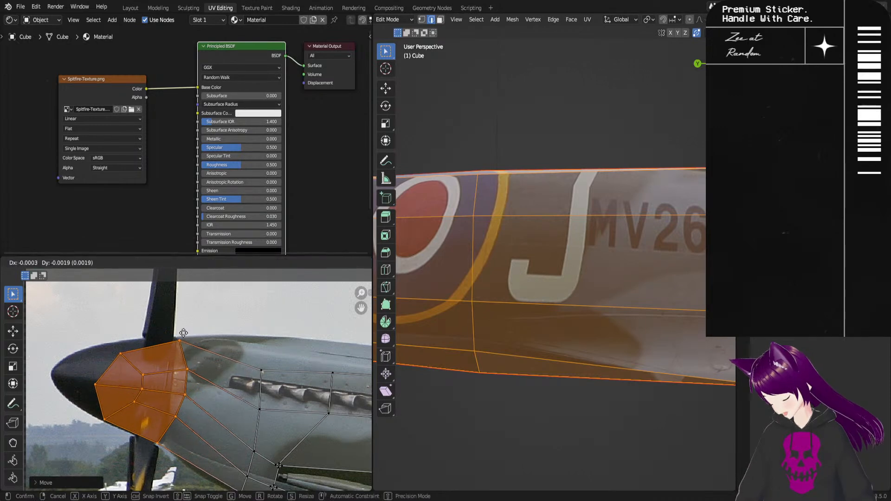
pyautogui.click(184, 340)
# Step: Align the front group's rear UV points with the spinner's back edge and shift the lowest one rearward onto the underside outline
pyautogui.click(186, 368)
pyautogui.press('g')
pyautogui.click(175, 383)
pyautogui.press('g')
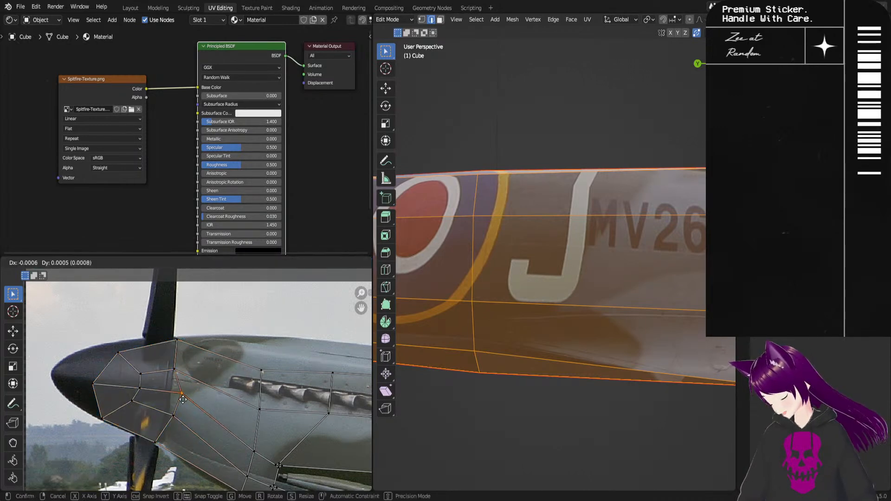
pyautogui.click(173, 398)
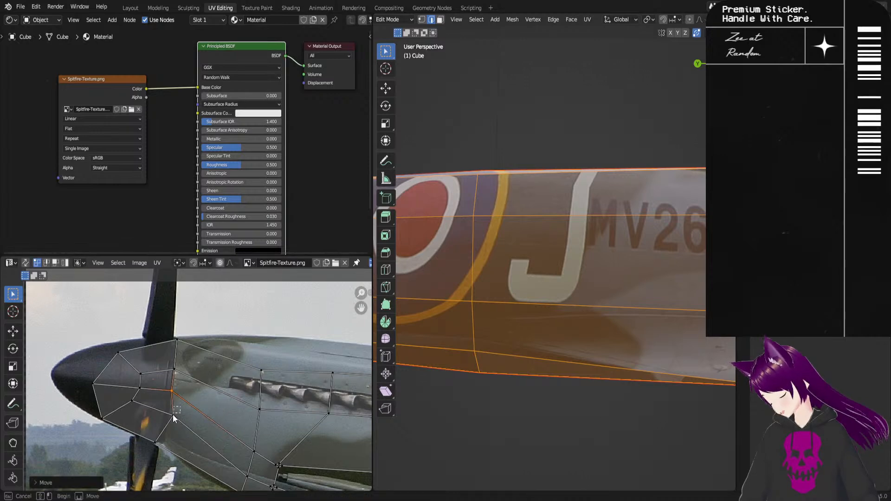
pyautogui.click(176, 410)
pyautogui.press('g')
pyautogui.click(177, 421)
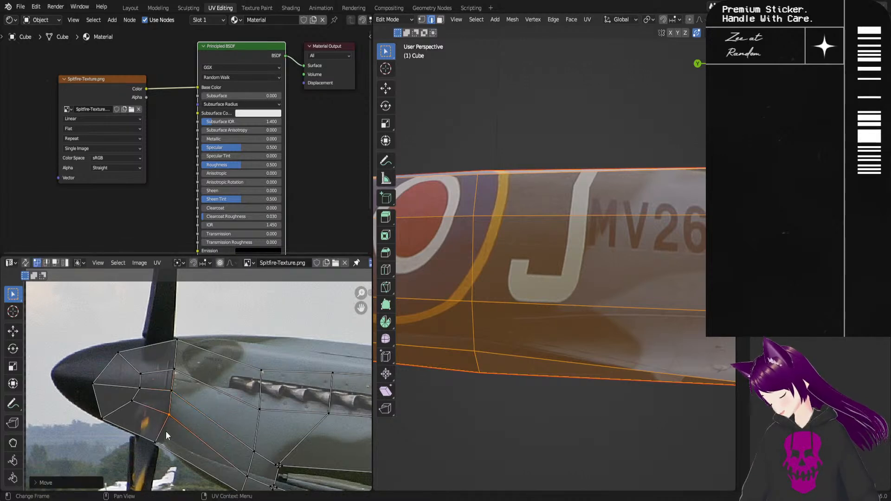
pyautogui.click(154, 442)
pyautogui.press('g')
pyautogui.click(175, 453)
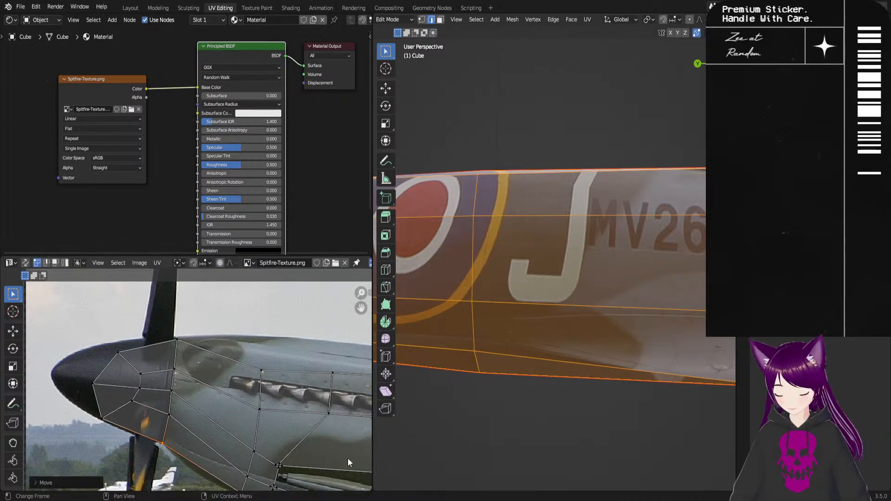
# Step: Move the foremost UV points on the spinner rearward about 0.010 in X and up about 0.004 in Y
pyautogui.moveTo(141, 343); pyautogui.dragTo(89, 431)
pyautogui.press('g')
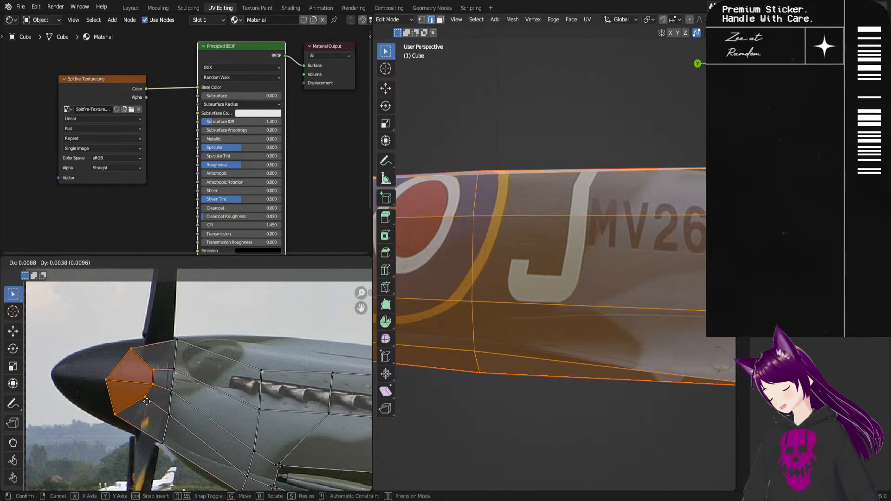
pyautogui.click(166, 402)
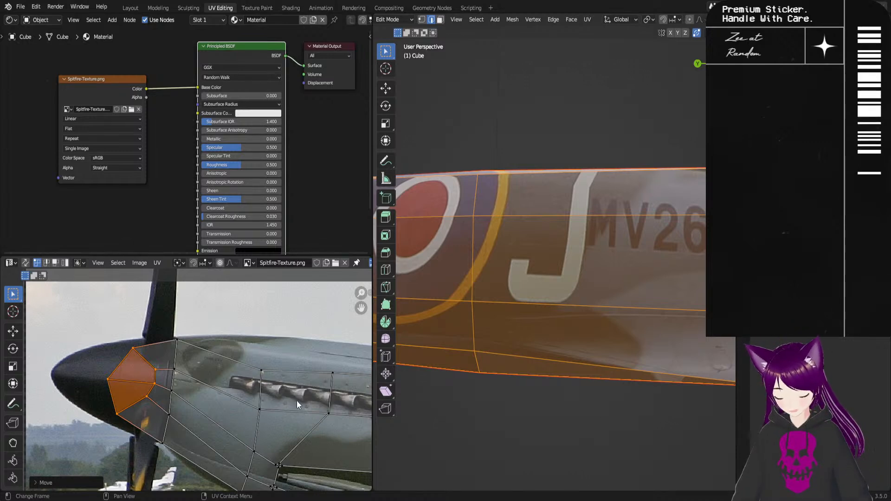
pyautogui.click(251, 423)
pyautogui.press('g')
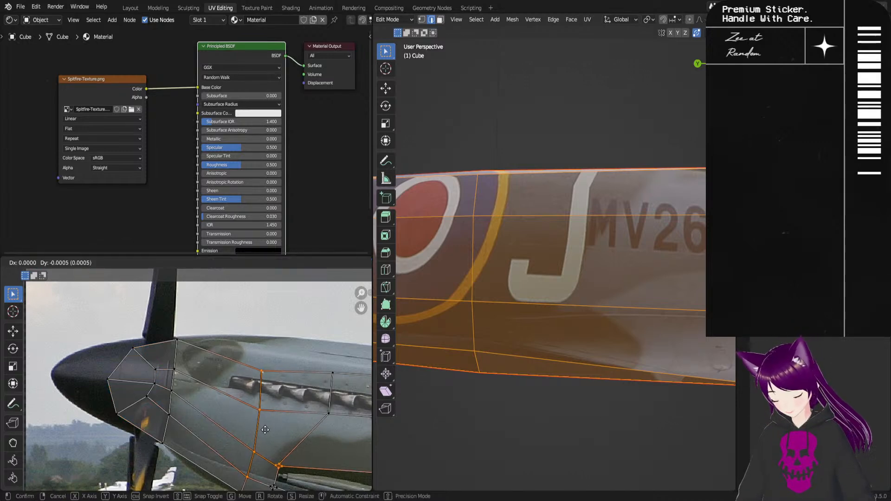
pyautogui.click(266, 427)
pyautogui.moveTo(276, 364); pyautogui.dragTo(298, 377)
# Step: Examine how the photo texture fits the nose of the 3D model up to the spinner
pyautogui.keyDown('ctrl'); pyautogui.keyDown('alt'); pyautogui.moveTo(550, 448); pyautogui.dragTo(481, 379); pyautogui.keyUp('alt'); pyautogui.keyUp('ctrl')
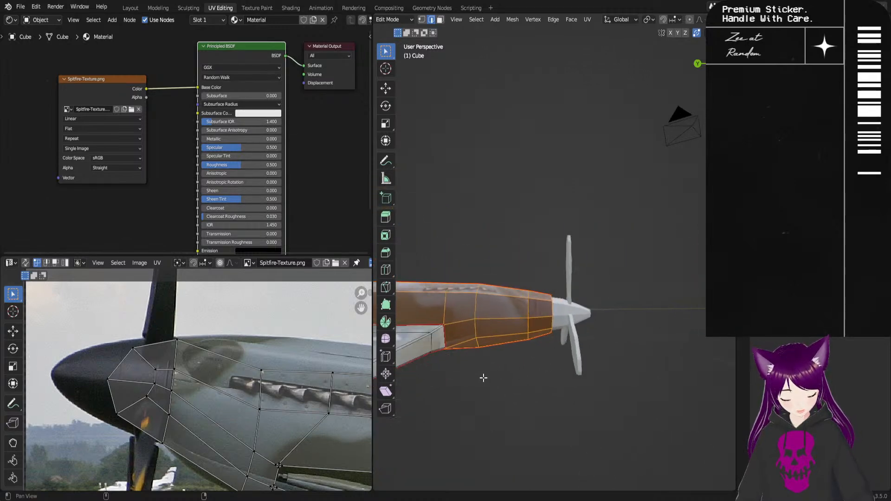
pyautogui.keyDown('alt'); pyautogui.moveTo(523, 340); pyautogui.dragTo(492, 377); pyautogui.keyUp('alt')
pyautogui.keyDown('alt'); pyautogui.moveTo(577, 338); pyautogui.dragTo(572, 360); pyautogui.keyUp('alt')
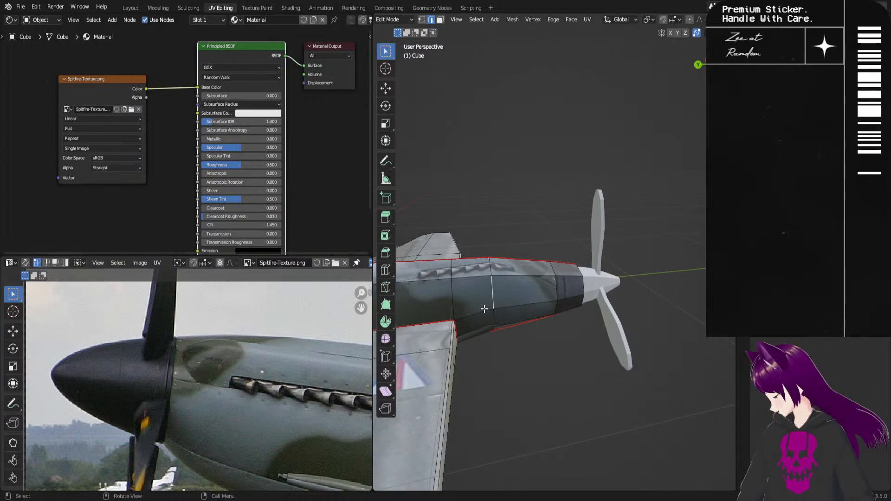
# Step: Select the linked fuselage faces and raise the UV point pair at the front exhausts onto the photo's upper nose outline
pyautogui.press('l')
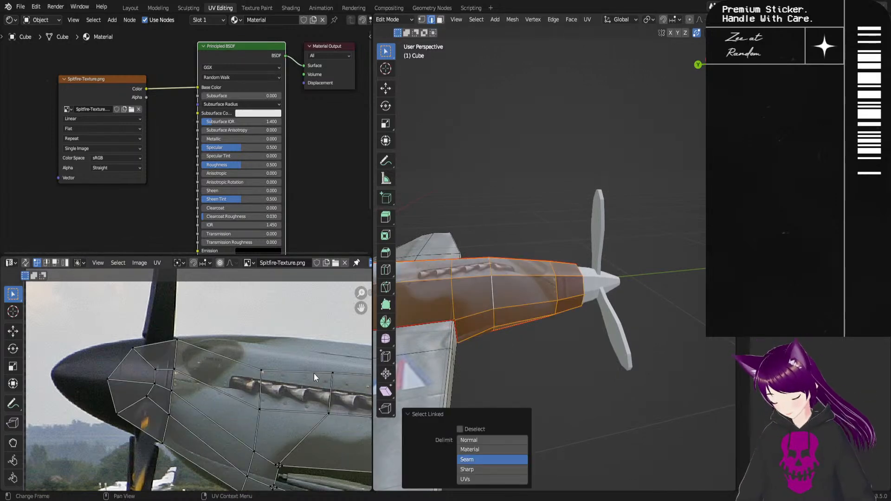
pyautogui.moveTo(319, 386); pyautogui.dragTo(295, 372, button='middle')
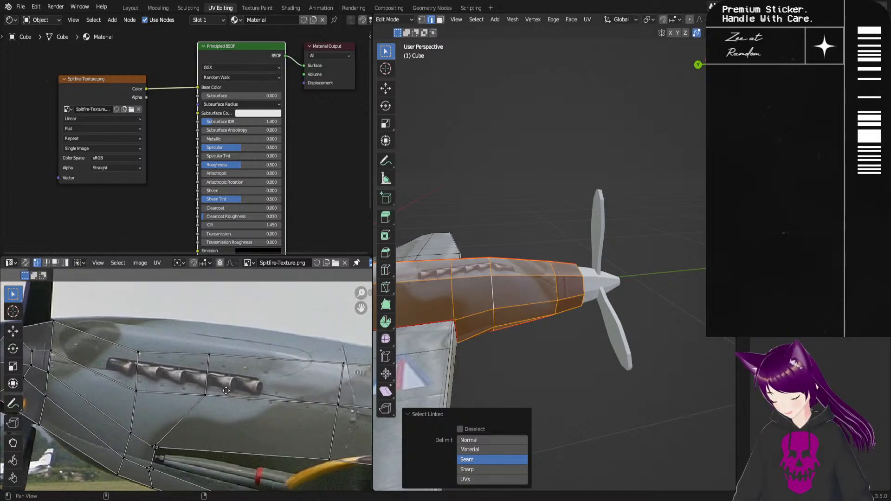
pyautogui.moveTo(225, 390); pyautogui.dragTo(247, 379, button='middle')
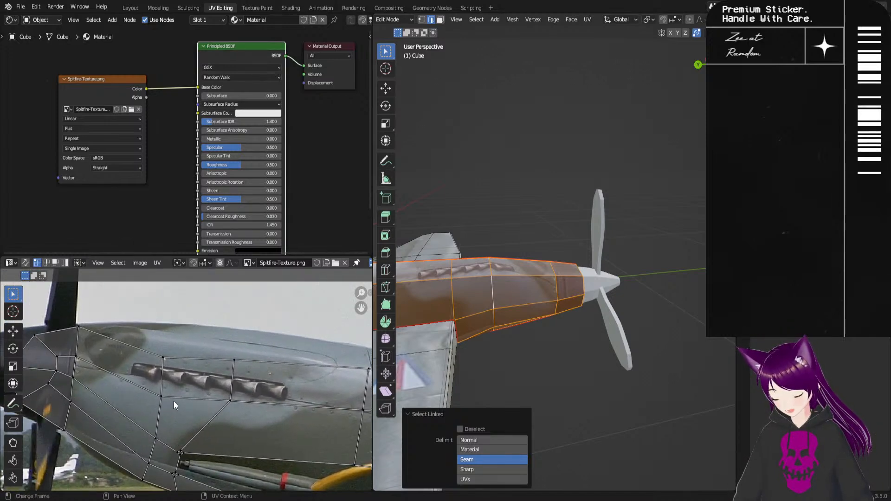
pyautogui.click(163, 392)
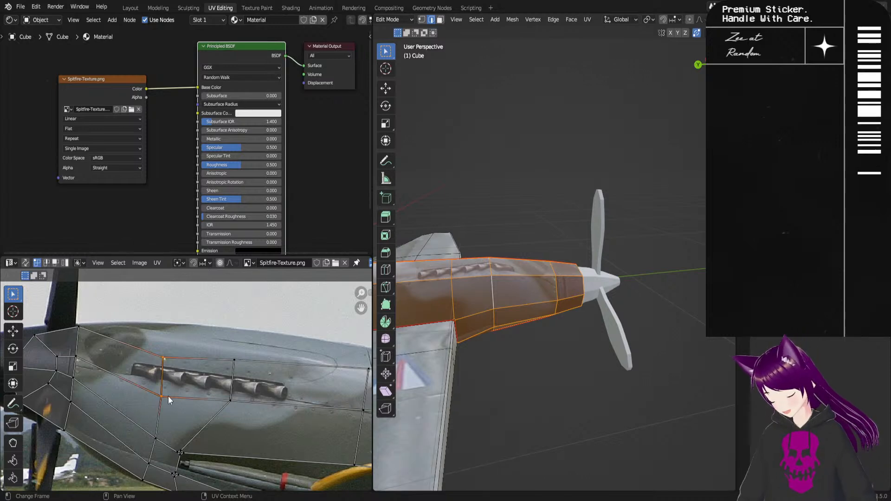
pyautogui.press('g')
pyautogui.click(174, 363)
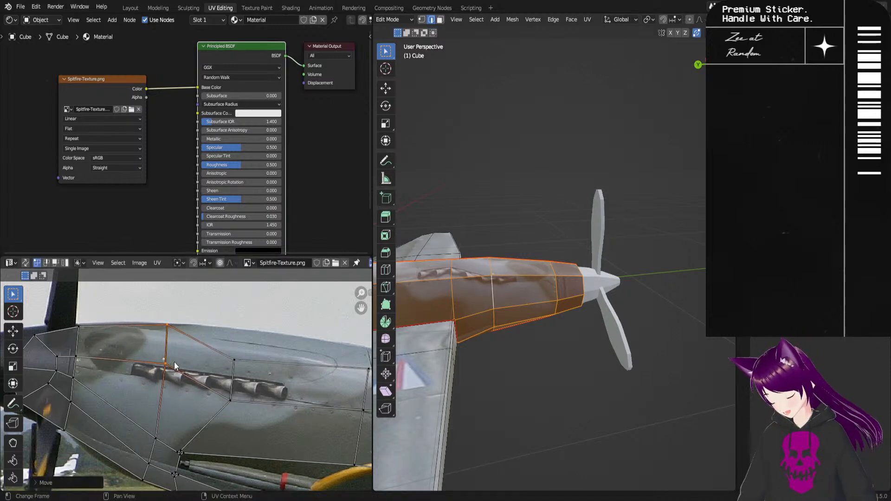
# Step: Raise the UV point pairs at the rear exhausts and at the panel line behind them onto the upper nose outline
pyautogui.click(231, 381)
pyautogui.press('g')
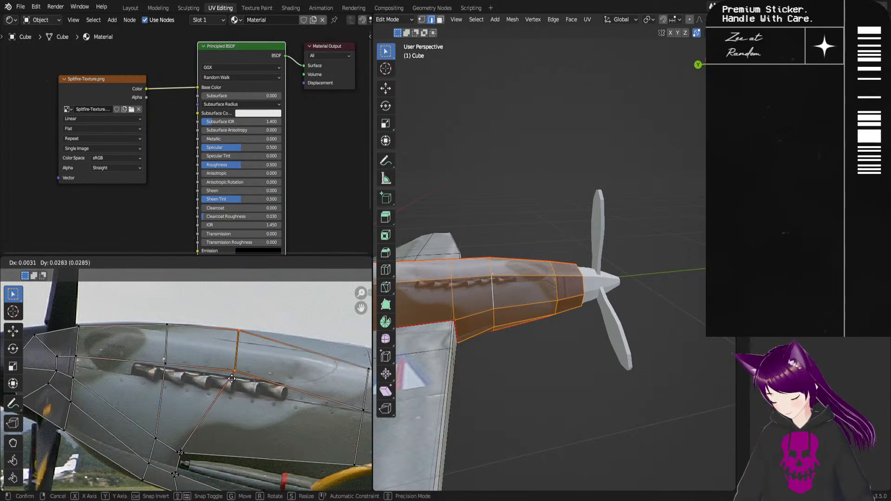
pyautogui.click(232, 379)
pyautogui.moveTo(342, 417); pyautogui.dragTo(260, 411, button='middle')
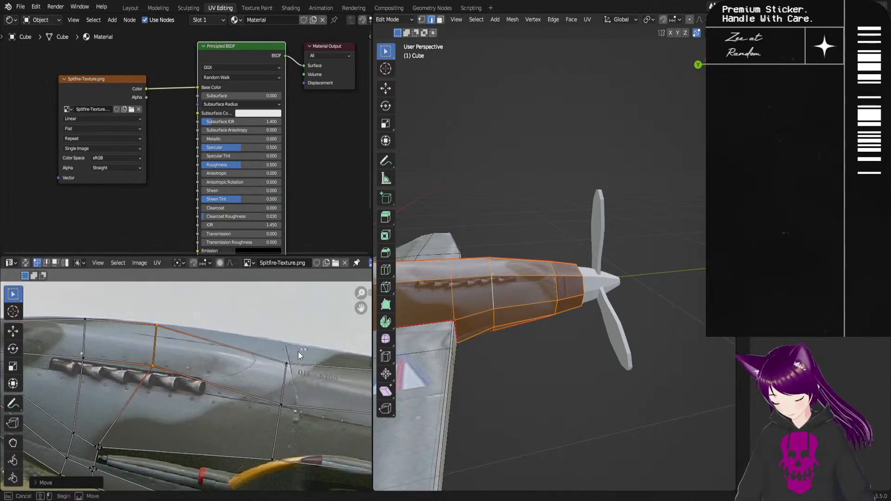
pyautogui.moveTo(302, 346); pyautogui.dragTo(277, 408)
pyautogui.press('g')
pyautogui.click(280, 385)
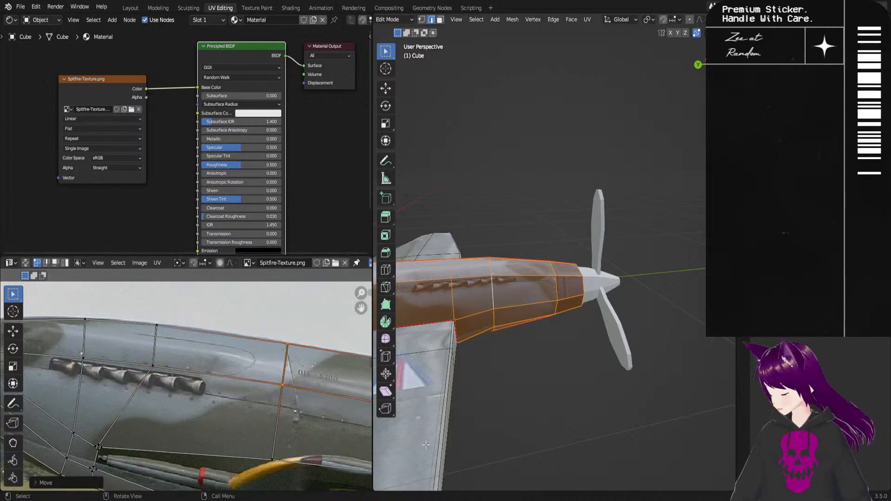
# Step: Lower the upper UV point pair between the windscreen and the pilot onto the cockpit's lower edge
pyautogui.keyDown('alt'); pyautogui.moveTo(341, 394); pyautogui.dragTo(279, 389); pyautogui.keyUp('alt')
pyautogui.keyDown('alt'); pyautogui.moveTo(343, 412); pyautogui.dragTo(268, 403); pyautogui.keyUp('alt')
pyautogui.keyDown('alt'); pyautogui.moveTo(364, 440); pyautogui.dragTo(287, 438); pyautogui.keyUp('alt')
pyautogui.moveTo(290, 343); pyautogui.dragTo(271, 411)
pyautogui.press('g')
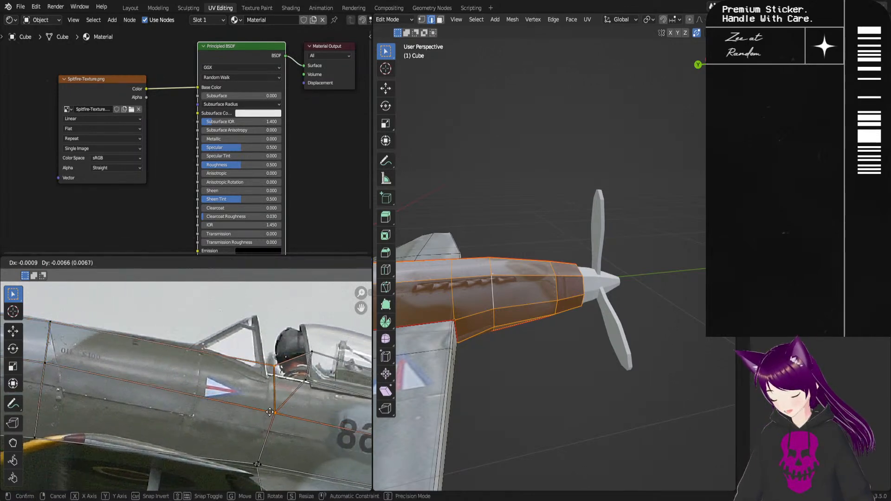
pyautogui.click(269, 423)
# Step: Lower the UV point pair at the canopy's front edge about 0.03 in Y onto the cockpit sill
pyautogui.keyDown('alt'); pyautogui.moveTo(347, 412); pyautogui.dragTo(280, 406); pyautogui.keyUp('alt')
pyautogui.moveTo(261, 338); pyautogui.dragTo(234, 380)
pyautogui.press('g')
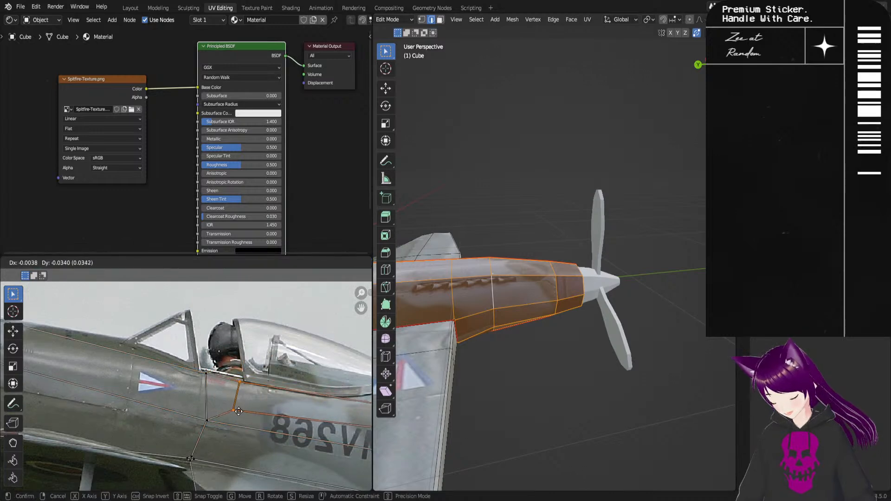
pyautogui.click(263, 417)
# Step: Raise the upper UV point pair on the fuselage roundel about 0.019 in Y onto the rear fuselage's upper outline
pyautogui.keyDown('alt'); pyautogui.moveTo(358, 418); pyautogui.dragTo(274, 418); pyautogui.keyUp('alt')
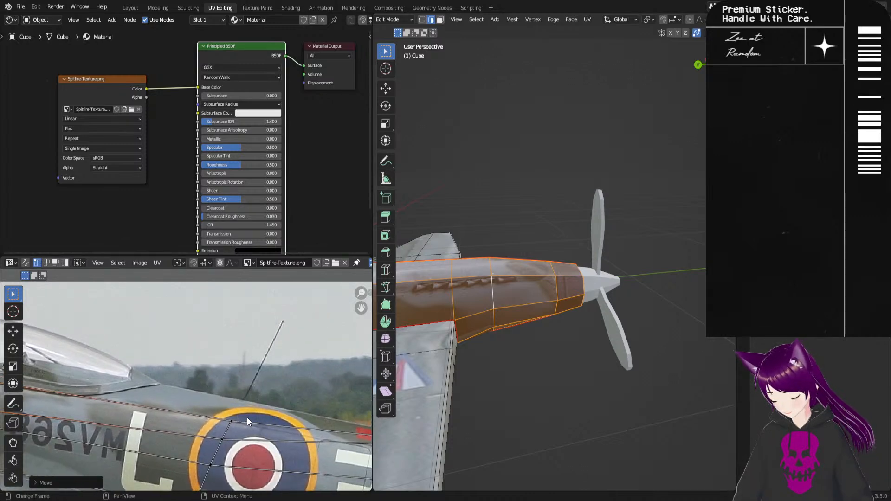
pyautogui.keyDown('alt'); pyautogui.click(236, 434); pyautogui.keyUp('alt')
pyautogui.press('g')
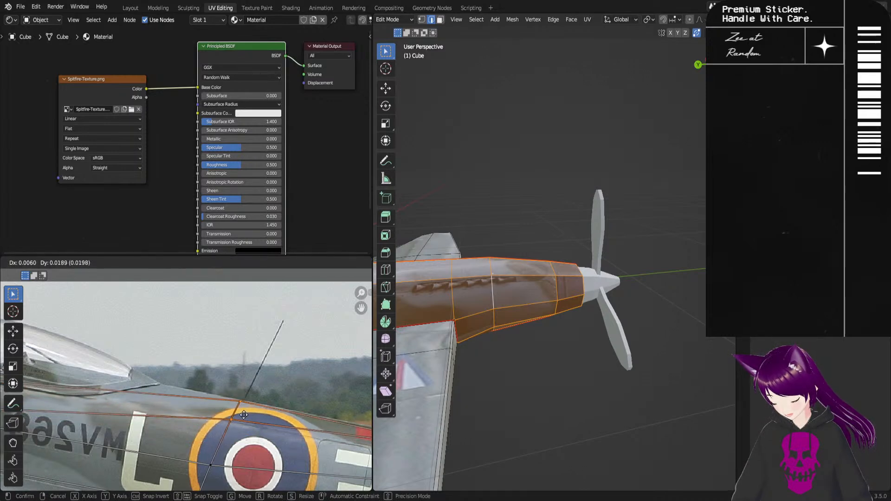
pyautogui.click(246, 415)
# Step: Check the fuselage markings on the model and raise the UV point below the canopy's front edge about 0.017 in Y
pyautogui.moveTo(477, 363); pyautogui.dragTo(443, 373, button='middle')
pyautogui.moveTo(440, 342); pyautogui.dragTo(452, 379, button='middle')
pyautogui.keyDown('alt'); pyautogui.moveTo(169, 460); pyautogui.dragTo(284, 437); pyautogui.keyUp('alt')
pyautogui.keyDown('alt'); pyautogui.moveTo(483, 352); pyautogui.dragTo(550, 353); pyautogui.keyUp('alt')
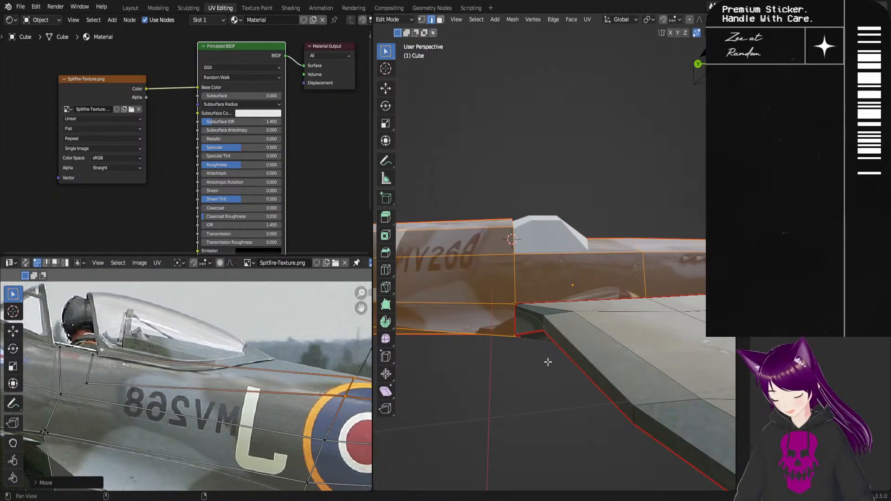
pyautogui.moveTo(474, 346); pyautogui.dragTo(507, 348, button='middle')
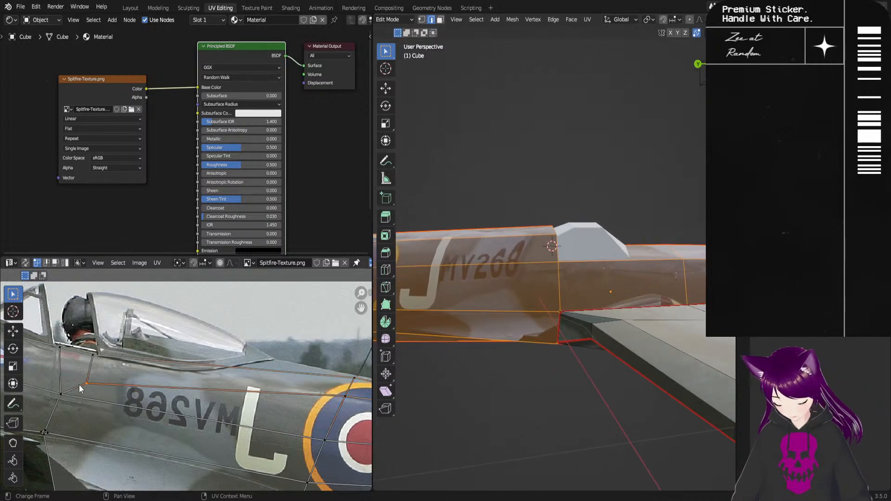
pyautogui.press('g')
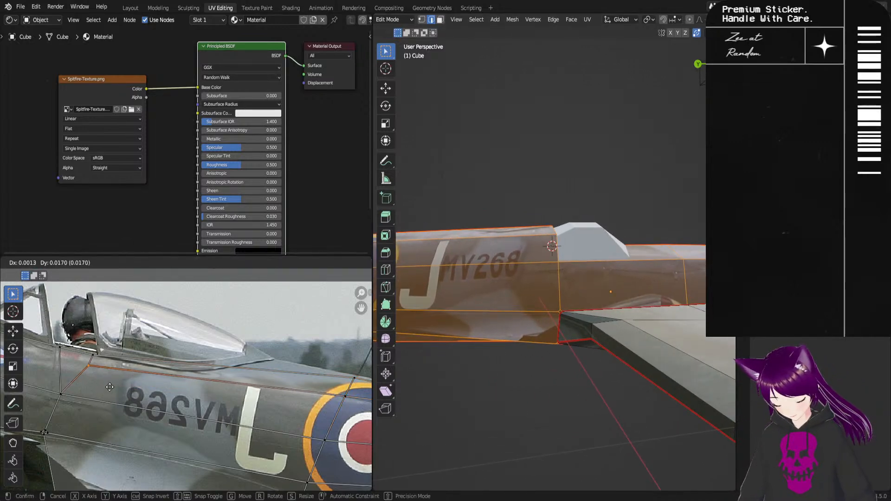
pyautogui.click(110, 387)
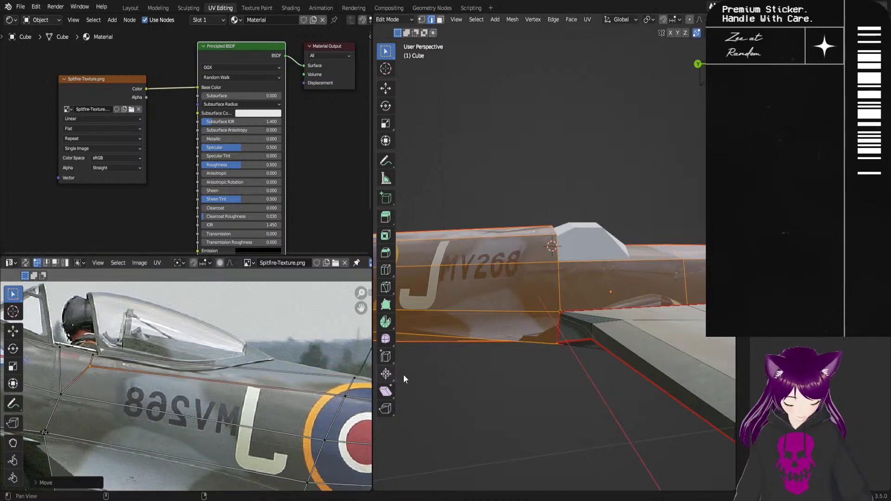
# Step: Try moving the UV point above the wing's gun barrels upward and slightly rearward onto the fuselage side
pyautogui.moveTo(610, 358); pyautogui.dragTo(560, 363, button='middle')
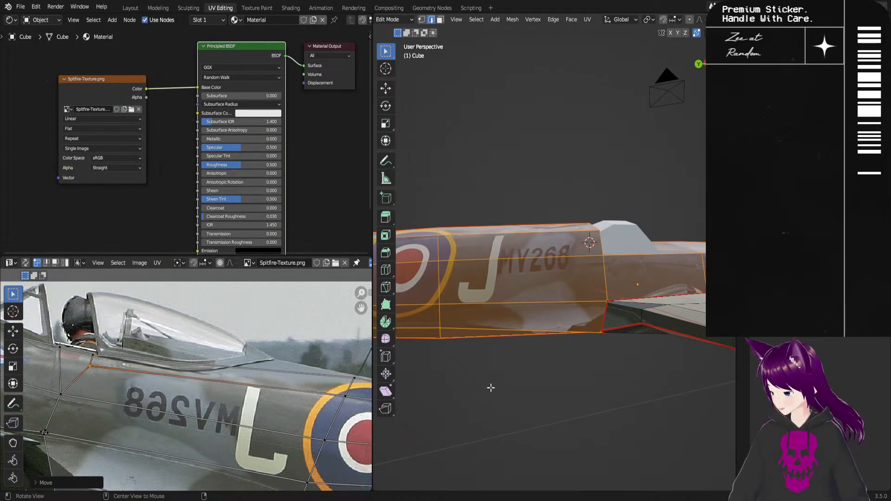
pyautogui.moveTo(488, 393); pyautogui.dragTo(467, 348, button='middle')
pyautogui.moveTo(240, 444); pyautogui.dragTo(370, 454, button='middle')
pyautogui.moveTo(309, 419); pyautogui.dragTo(314, 435, button='middle')
pyautogui.click(159, 340)
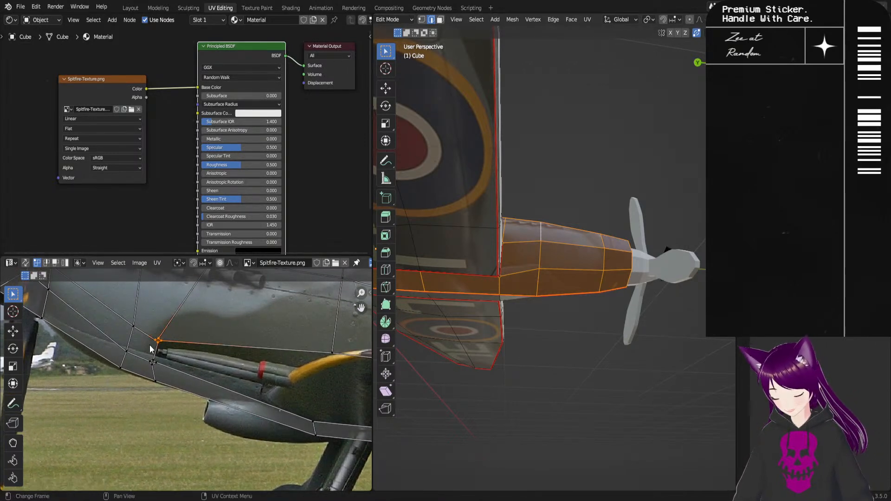
pyautogui.press('g')
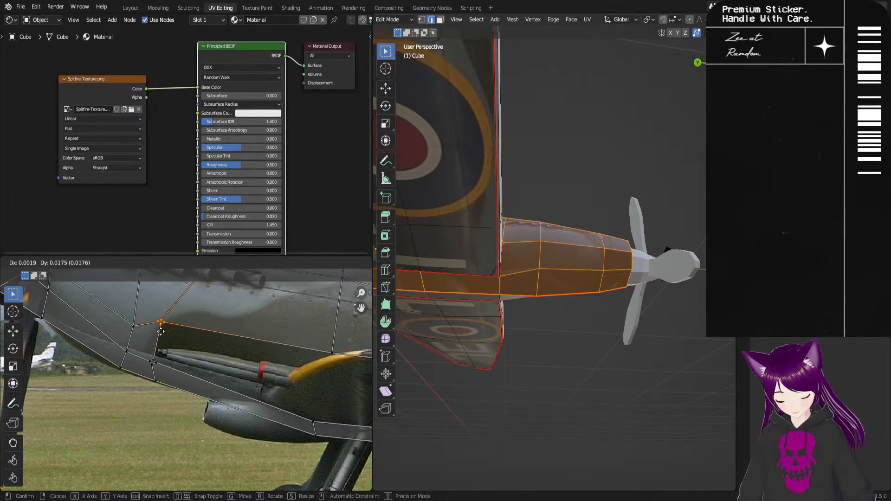
pyautogui.click(171, 315)
pyautogui.click(131, 329)
pyautogui.press('g')
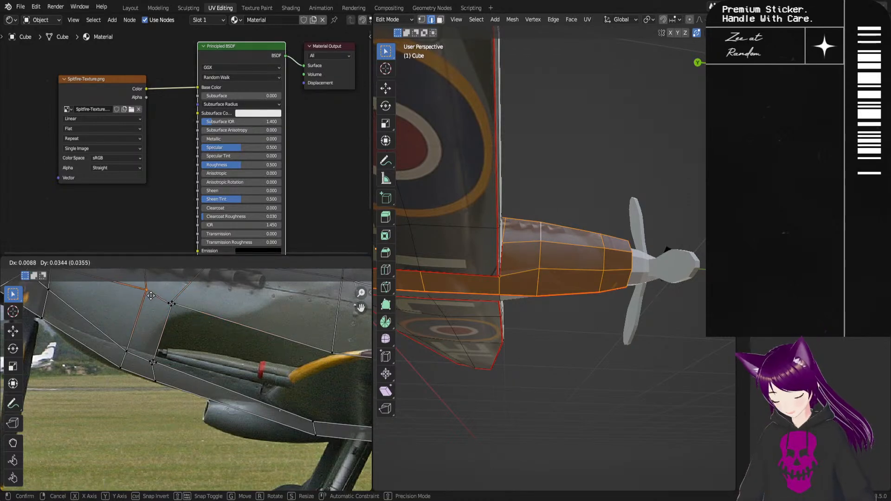
pyautogui.rightClick(139, 326)
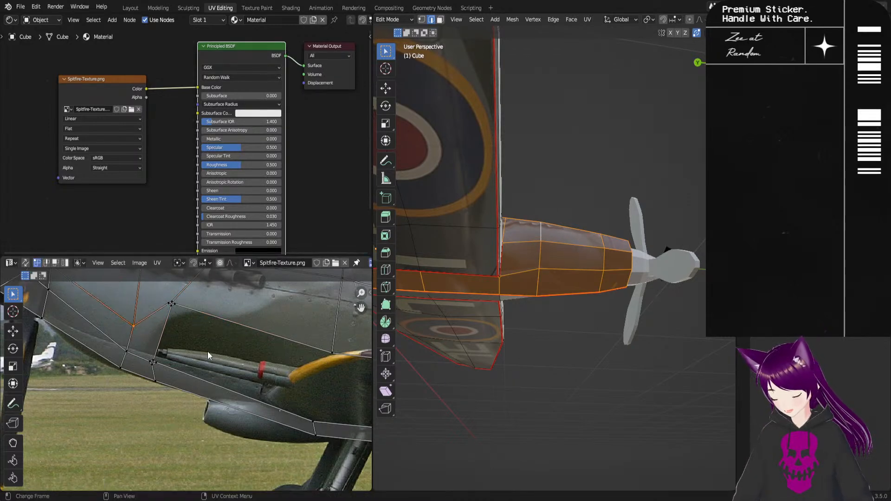
# Step: Shift the UV points at the gun barrel tips up and clear of the barrels, and raise the neighbouring lower nose point about 0.017 in Y
pyautogui.click(163, 360)
pyautogui.press('g')
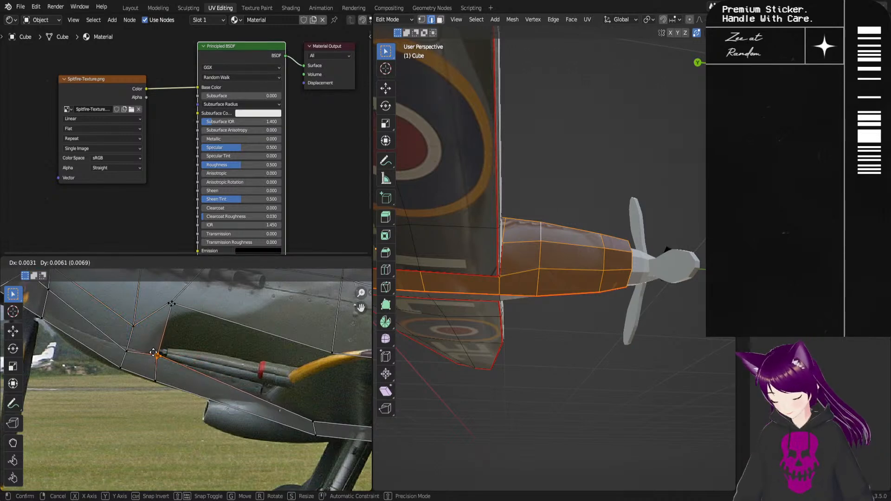
pyautogui.click(158, 358)
pyautogui.click(159, 348)
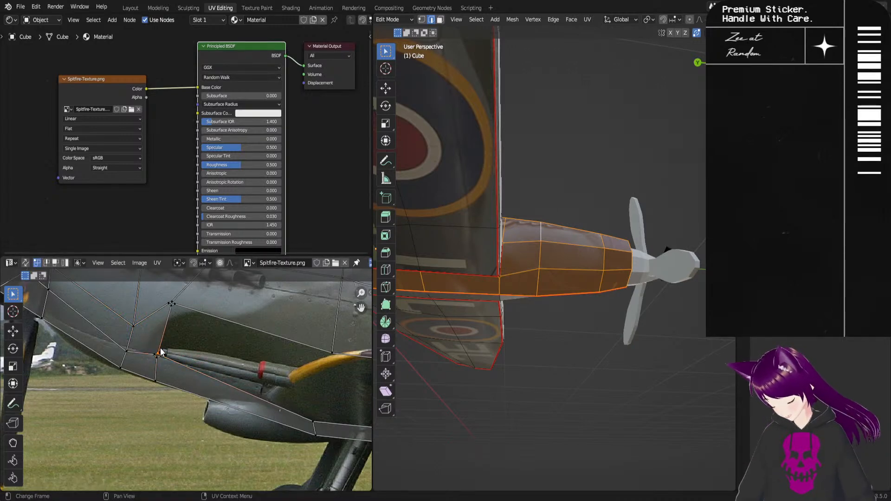
pyautogui.press('g')
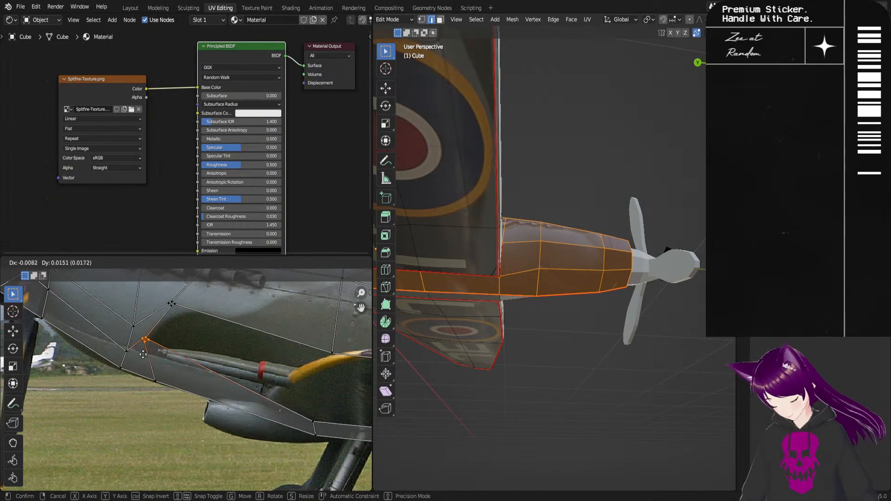
pyautogui.click(144, 361)
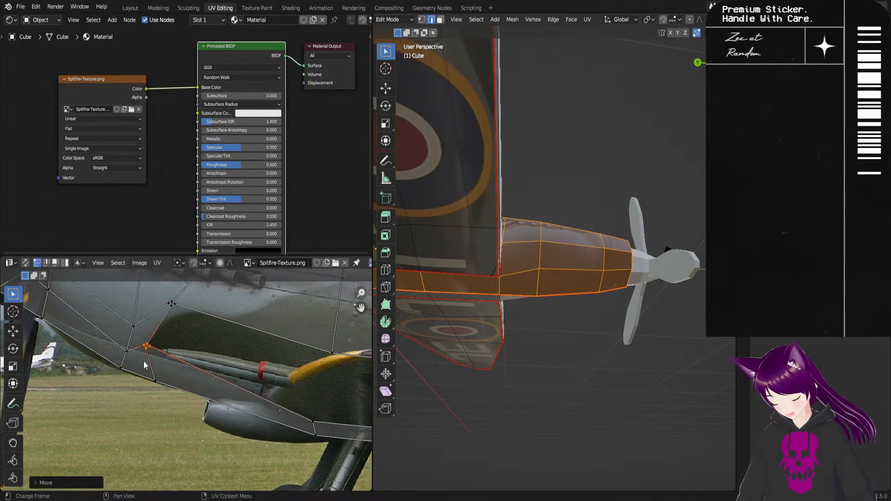
pyautogui.click(125, 353)
pyautogui.press('g')
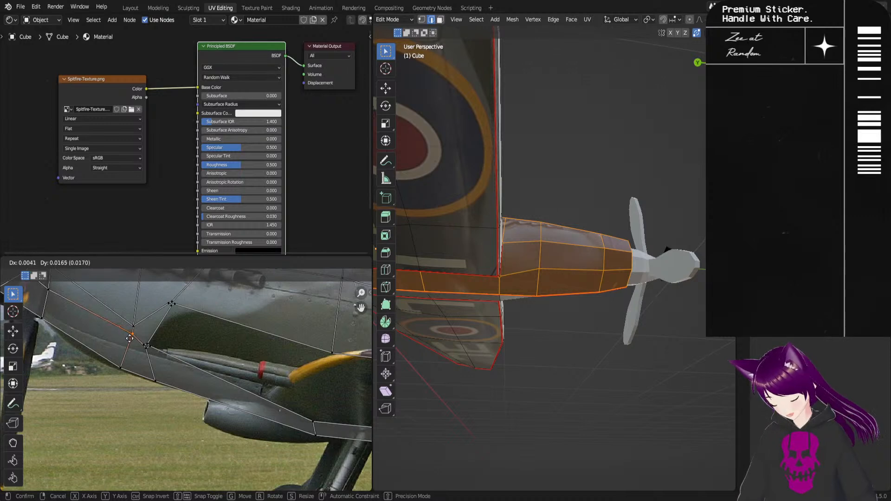
pyautogui.click(130, 338)
# Step: Move the UV point above the gun barrels down and forward to just above the barrel tips
pyautogui.moveTo(622, 320)
pyautogui.mouseDown(button='middle')
pyautogui.moveTo(628, 350)
pyautogui.moveTo(623, 337)
pyautogui.mouseUp(button='middle')
pyautogui.moveTo(211, 319); pyautogui.dragTo(187, 377, button='middle')
pyautogui.moveTo(166, 345); pyautogui.dragTo(136, 385)
pyautogui.press('g')
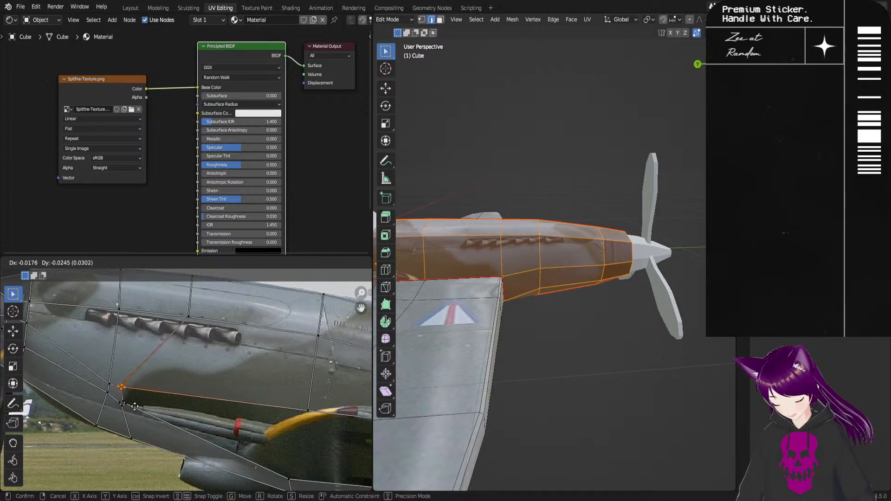
pyautogui.click(140, 412)
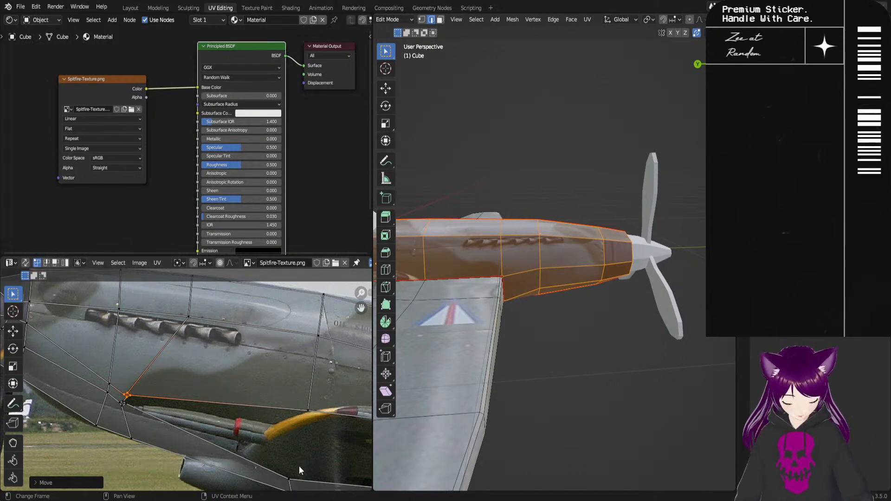
# Step: Try to move the UV points behind the spinner, including the small inner face, rearward about 0.037 in X, and undo it
pyautogui.moveTo(608, 338); pyautogui.dragTo(510, 356, button='middle')
pyautogui.moveTo(183, 374); pyautogui.dragTo(265, 408, button='middle')
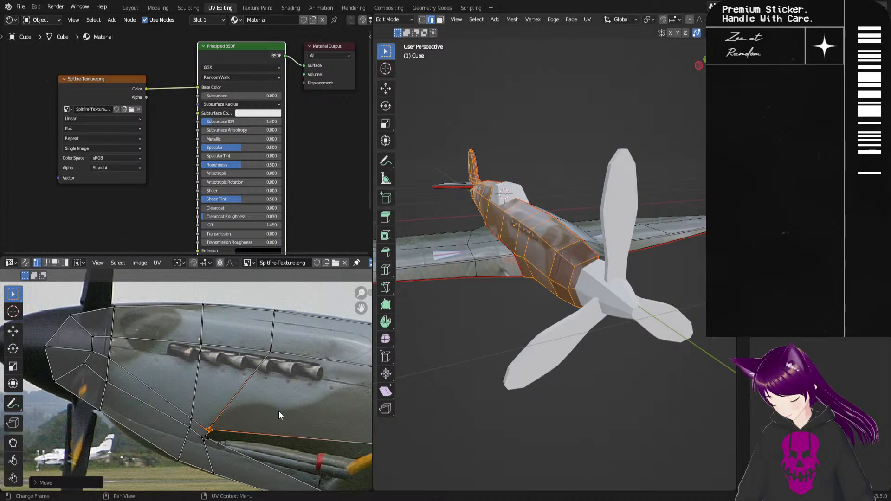
pyautogui.moveTo(408, 367); pyautogui.dragTo(719, 342, button='middle')
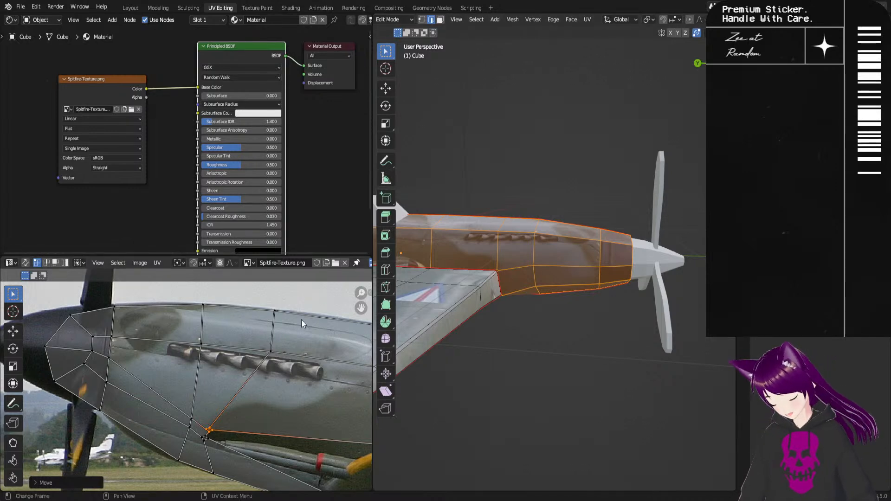
pyautogui.click(210, 308)
pyautogui.moveTo(126, 297); pyautogui.dragTo(90, 422)
pyautogui.press('g')
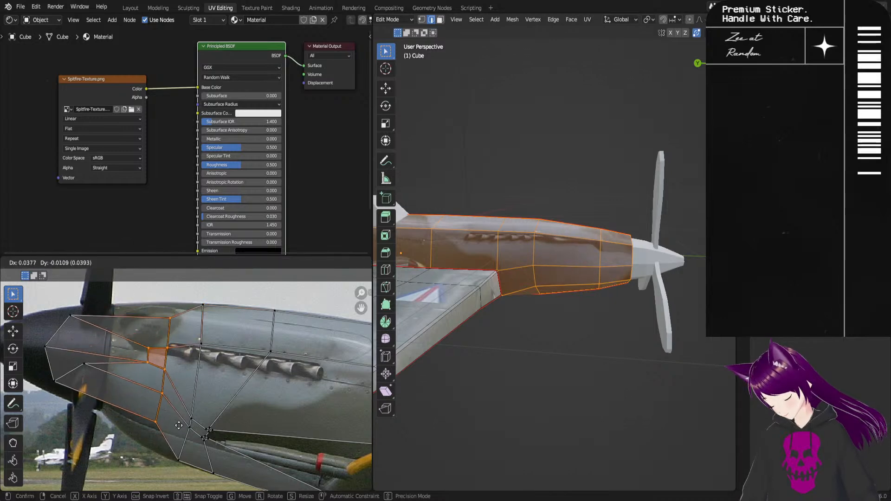
pyautogui.click(179, 426)
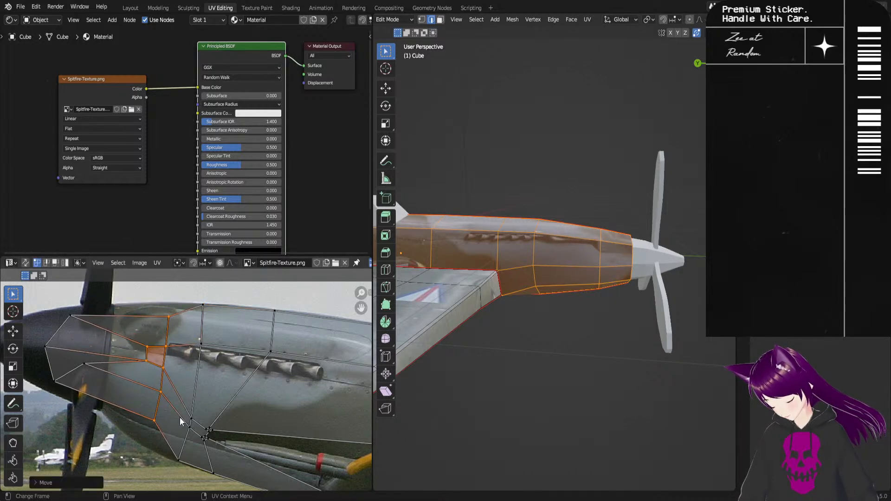
pyautogui.hotkey('ctrl', 'z')
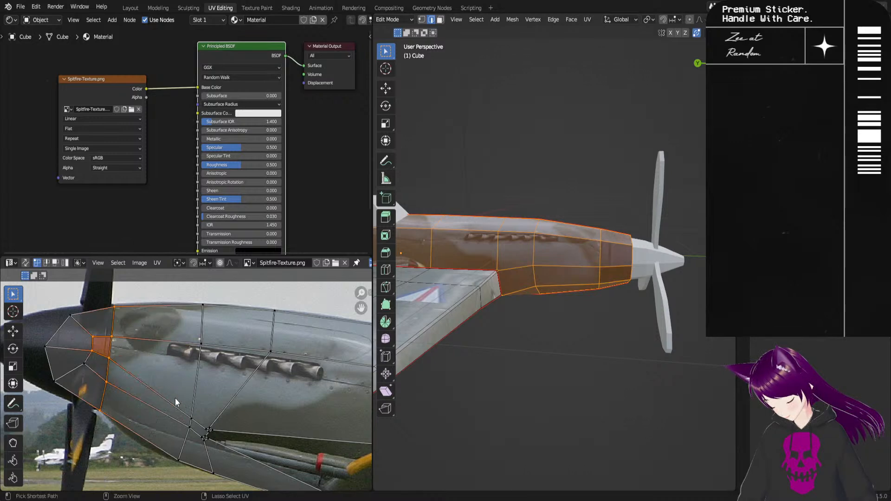
# Step: Move the UV column just behind the spinner rearward to the front of the exhaust row and scale it by about 1.39
pyautogui.press('b')
pyautogui.moveTo(104, 417); pyautogui.dragTo(101, 434)
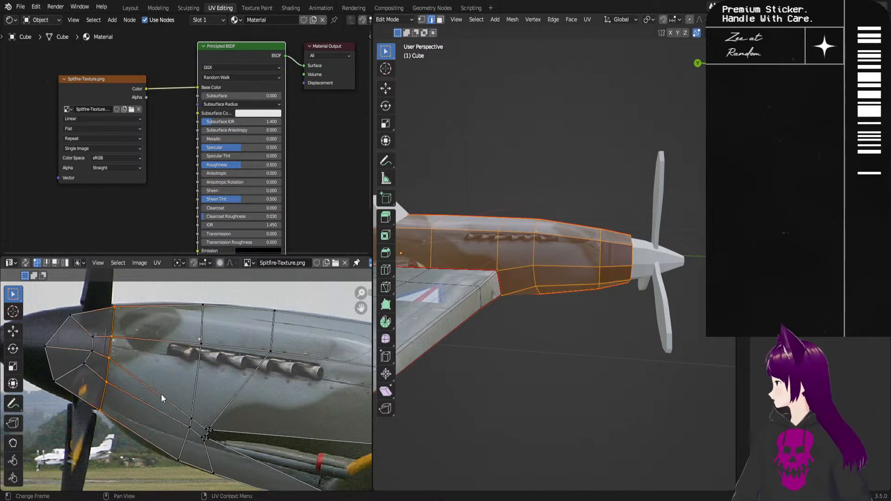
pyautogui.press('g')
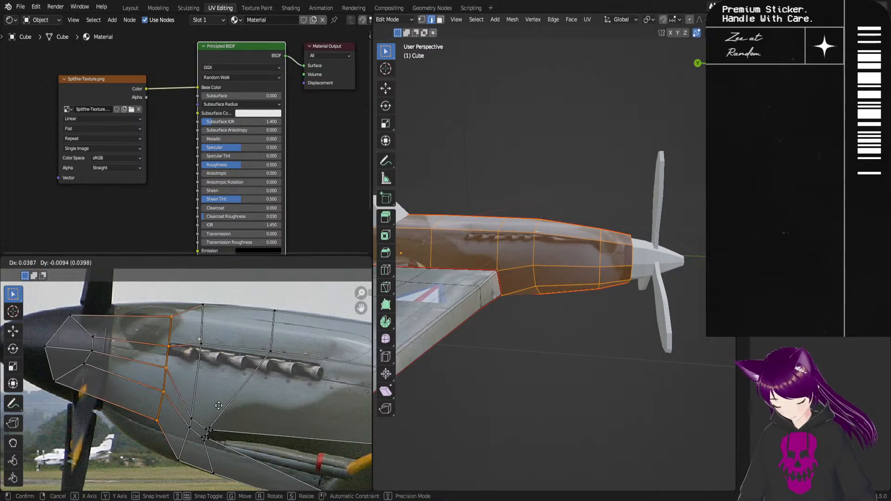
pyautogui.click(216, 410)
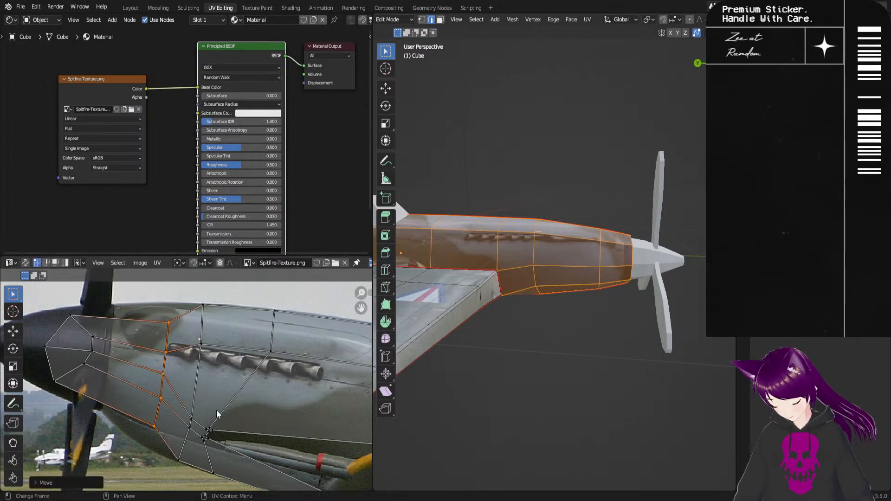
pyautogui.press('s')
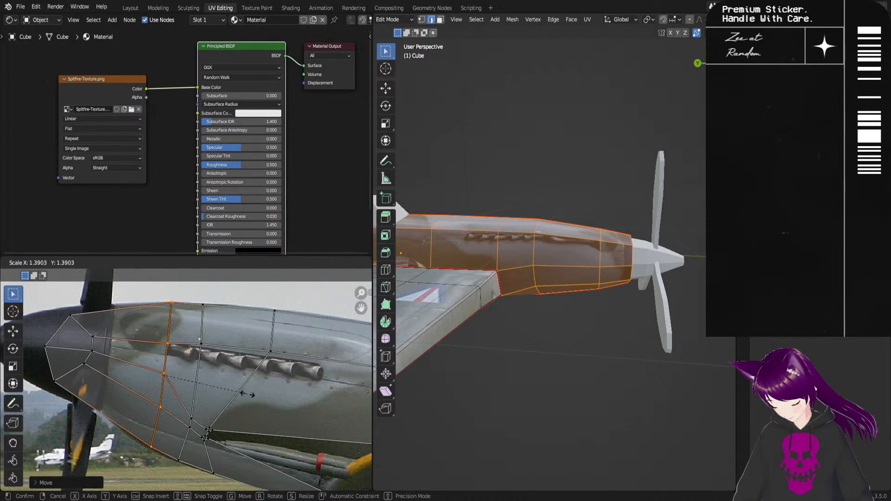
pyautogui.click(249, 394)
pyautogui.press('g')
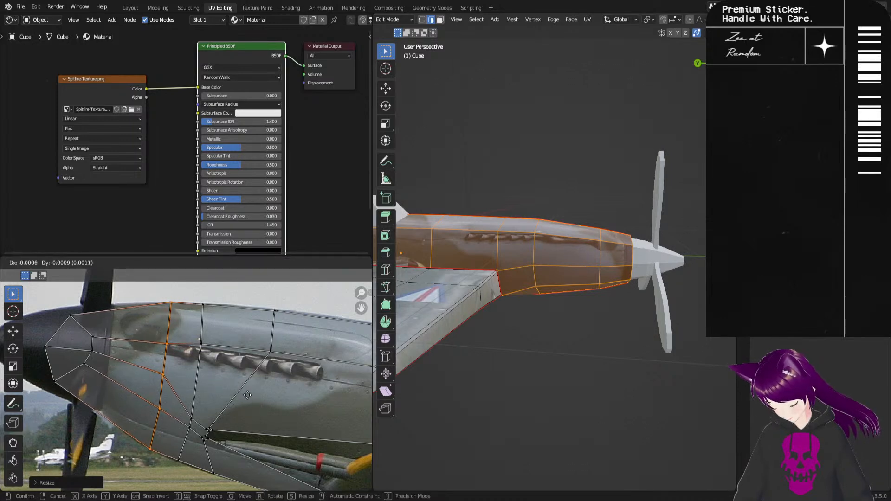
pyautogui.click(248, 395)
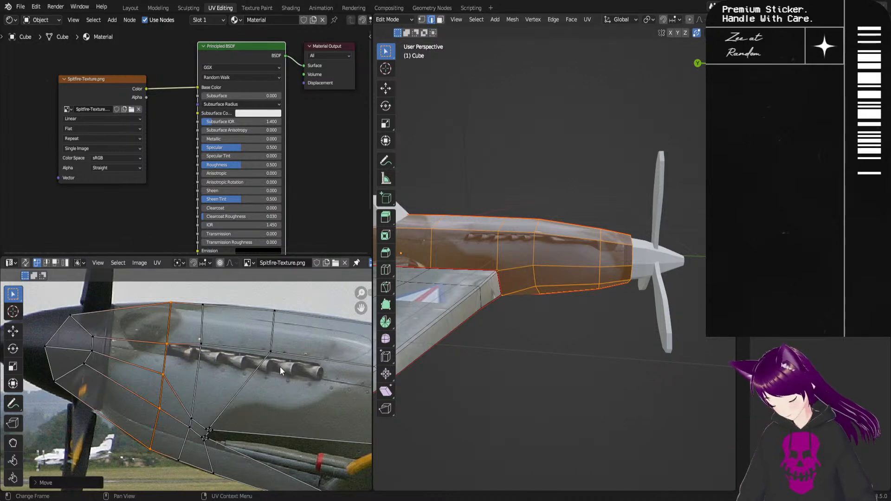
# Step: Move the next column's upper two UV points rearward about 0.035 in X, above the middle of the exhaust row and along the cowling's top edge
pyautogui.click(203, 340)
pyautogui.press('g')
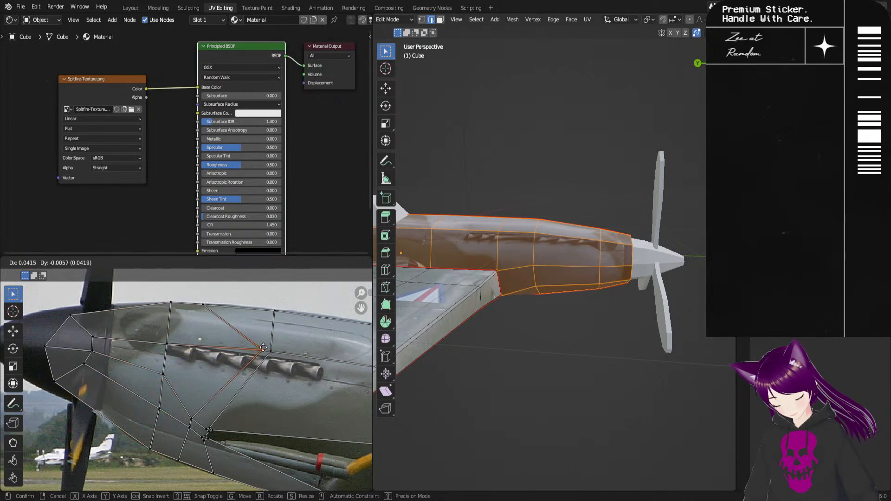
pyautogui.click(254, 351)
pyautogui.click(203, 305)
pyautogui.press('g')
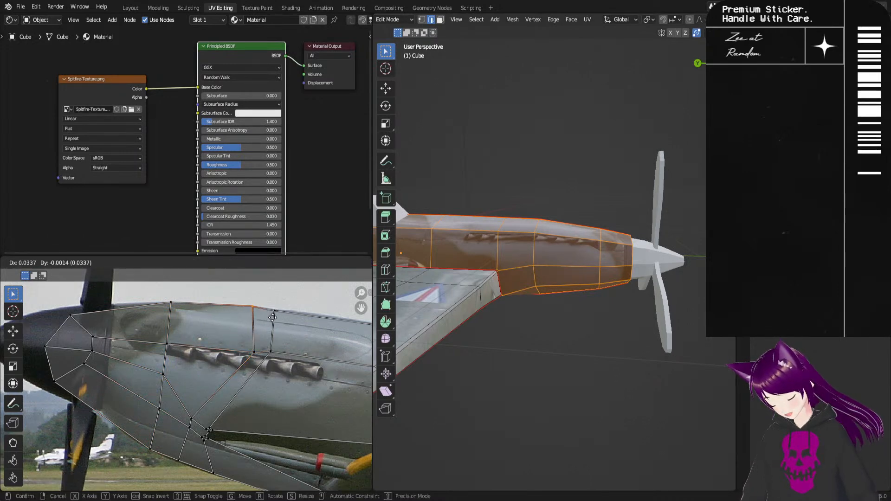
pyautogui.click(277, 319)
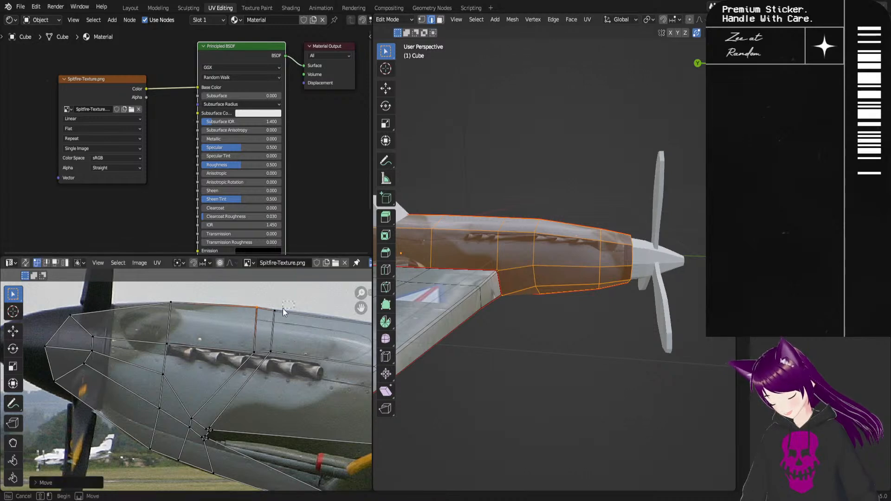
# Step: Move the following pair of UV points rearward to above the last exhaust stack and lower the pair's bottom point slightly
pyautogui.click(273, 355)
pyautogui.press('g')
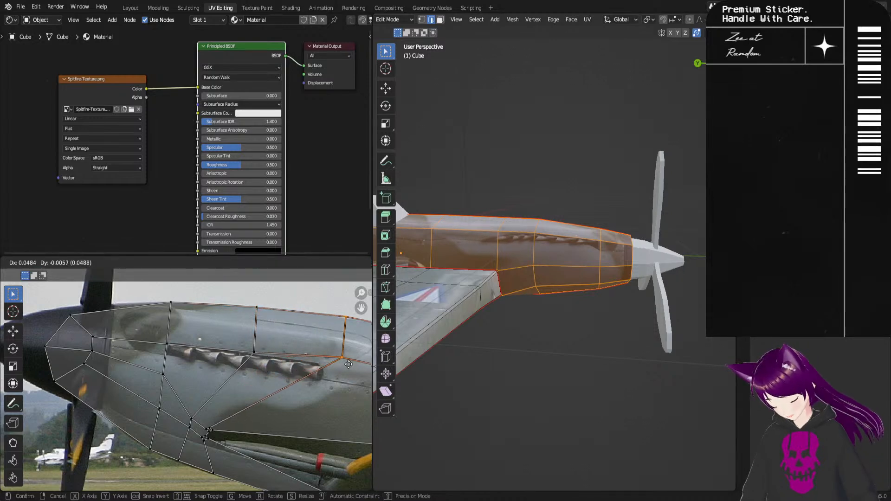
pyautogui.click(320, 364)
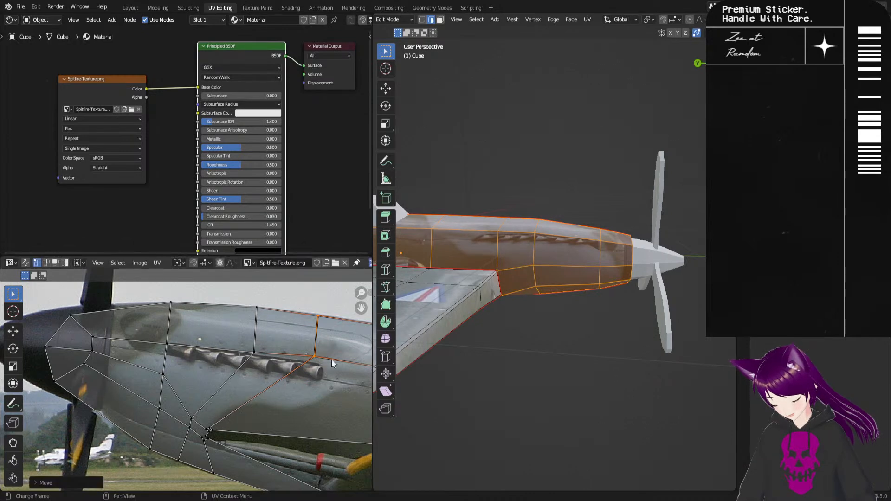
pyautogui.click(321, 356)
pyautogui.press('g')
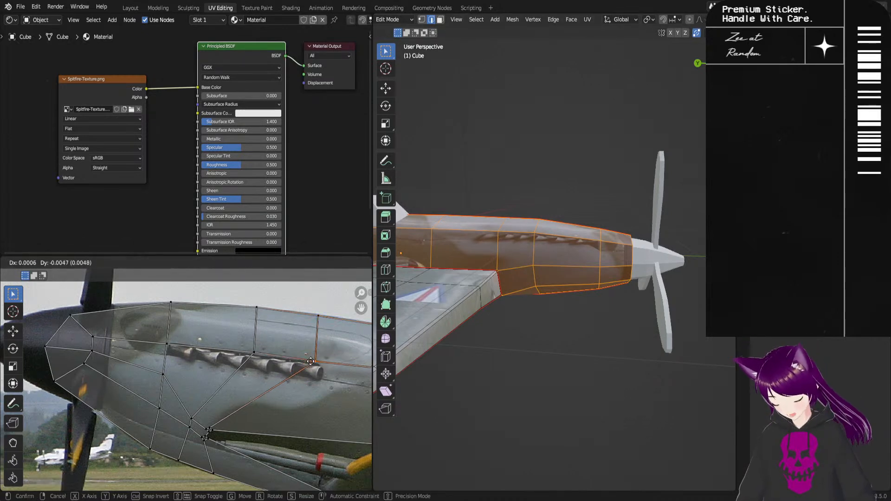
pyautogui.click(316, 360)
# Step: Try shifting the UV column beside the oil tank lettering forward along the fuselage
pyautogui.moveTo(549, 348); pyautogui.dragTo(599, 342, button='middle')
pyautogui.moveTo(349, 400); pyautogui.dragTo(301, 392, button='middle')
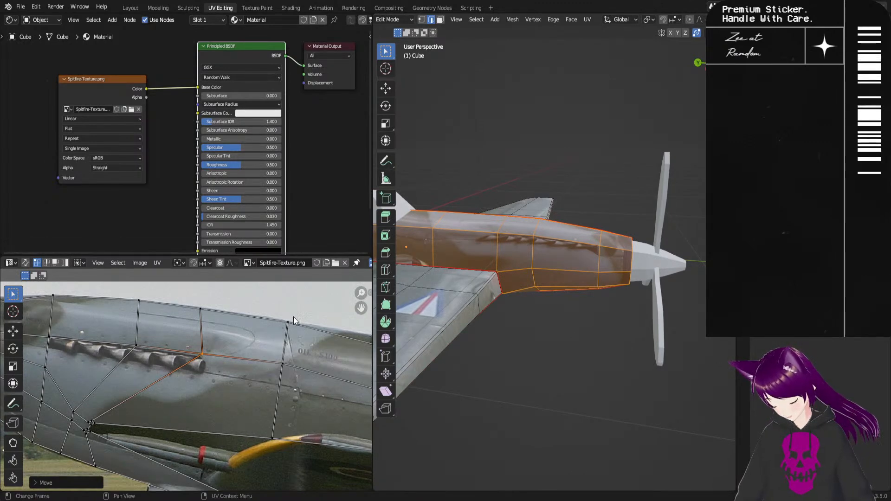
pyautogui.moveTo(294, 315); pyautogui.dragTo(259, 439)
pyautogui.press('g')
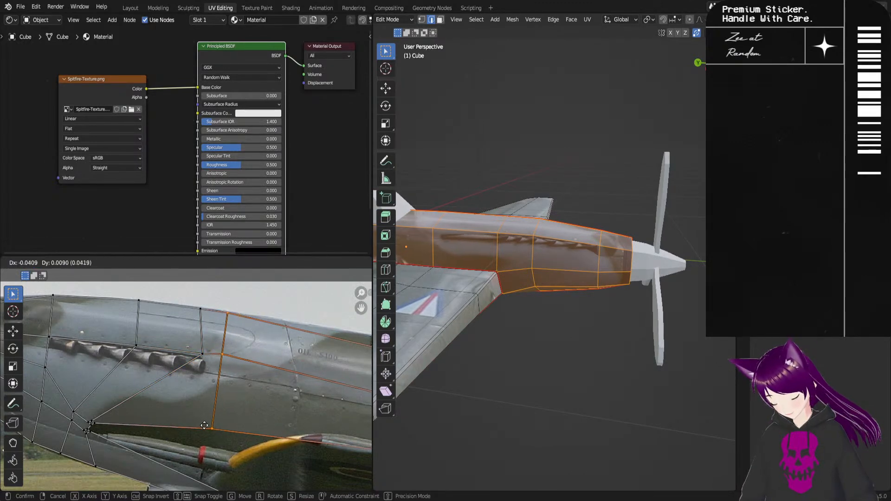
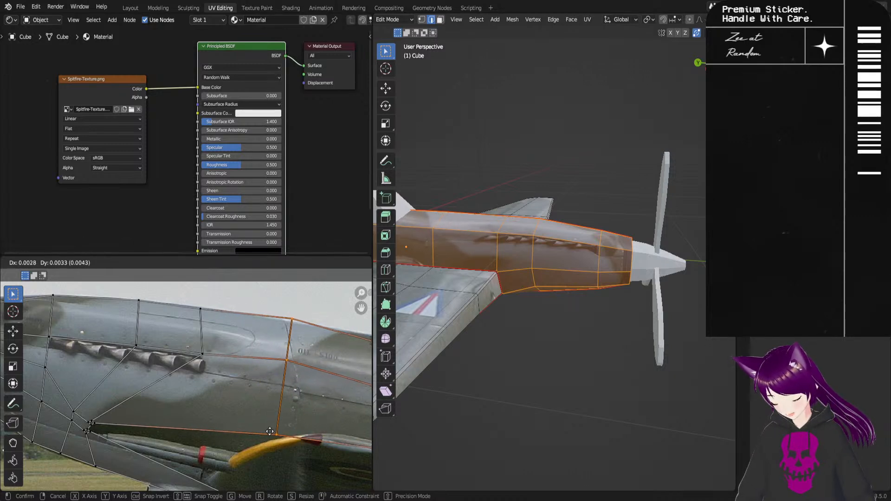
pyautogui.click(265, 435)
# Step: Move the UV points at the gun barrel tips rearward to just ahead of the yellow leading edge, and the point behind the last exhaust rearward above them
pyautogui.moveTo(547, 332)
pyautogui.mouseDown(button='middle')
pyautogui.moveTo(599, 324)
pyautogui.moveTo(557, 330)
pyautogui.mouseUp(button='middle')
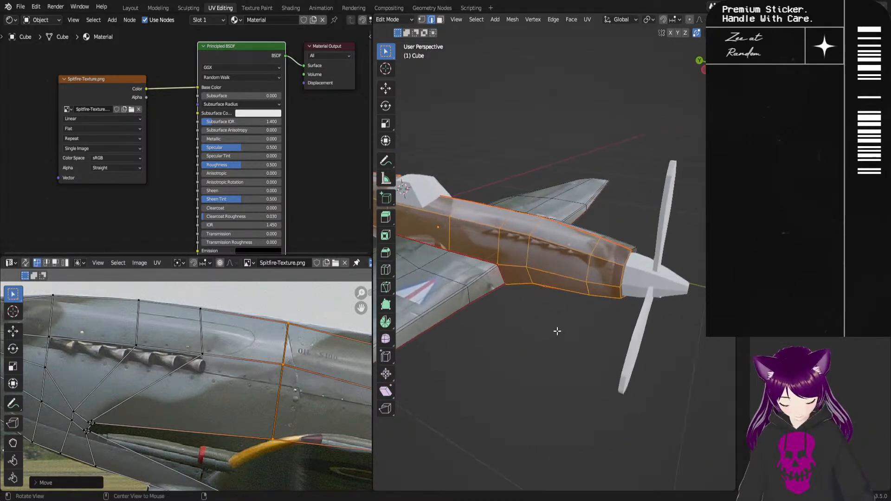
pyautogui.click(95, 419)
pyautogui.press('g')
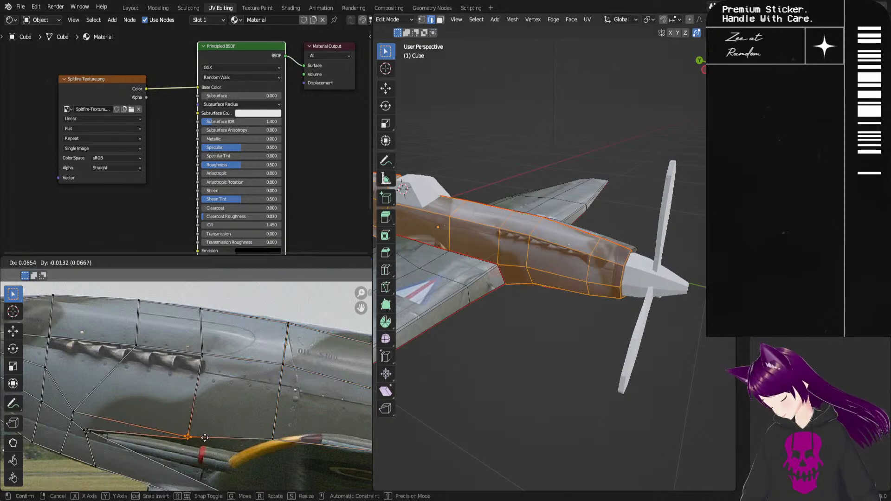
pyautogui.click(237, 444)
pyautogui.click(204, 354)
pyautogui.press('g')
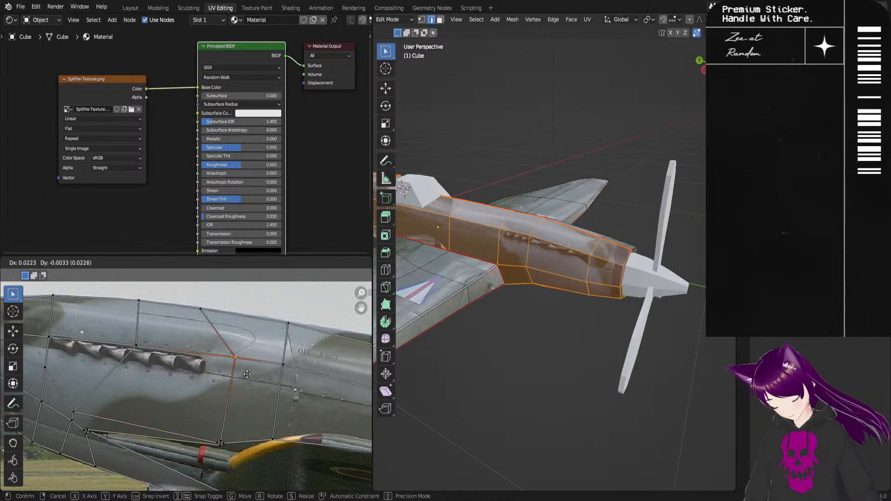
pyautogui.click(254, 377)
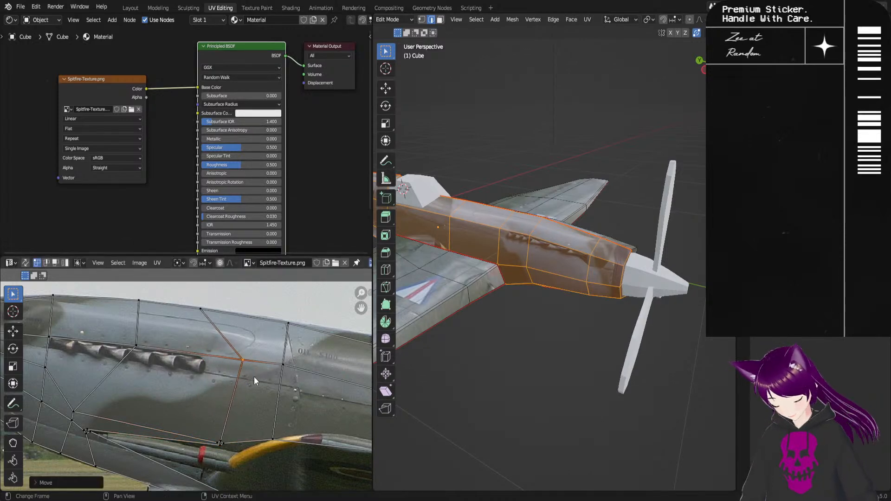
# Step: Move the UV point above the gun barrel tips rearward, and shift the point above the exhaust row about 0.02 in X
pyautogui.click(139, 345)
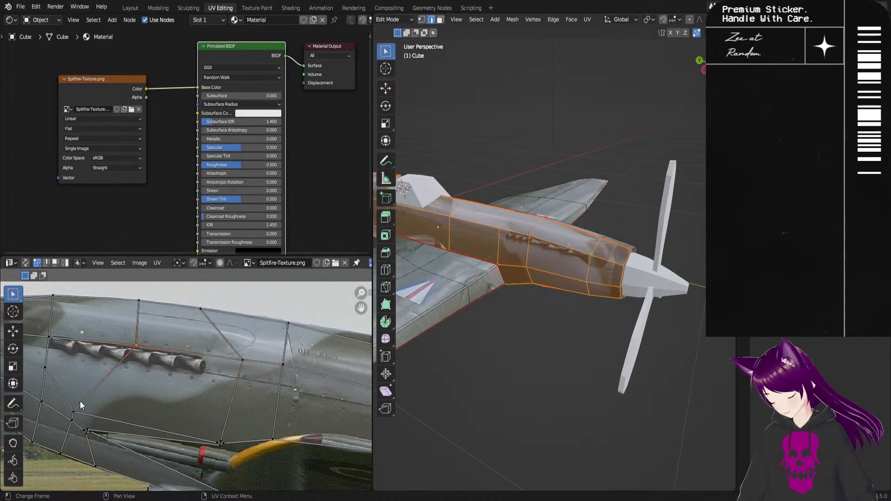
pyautogui.press('g')
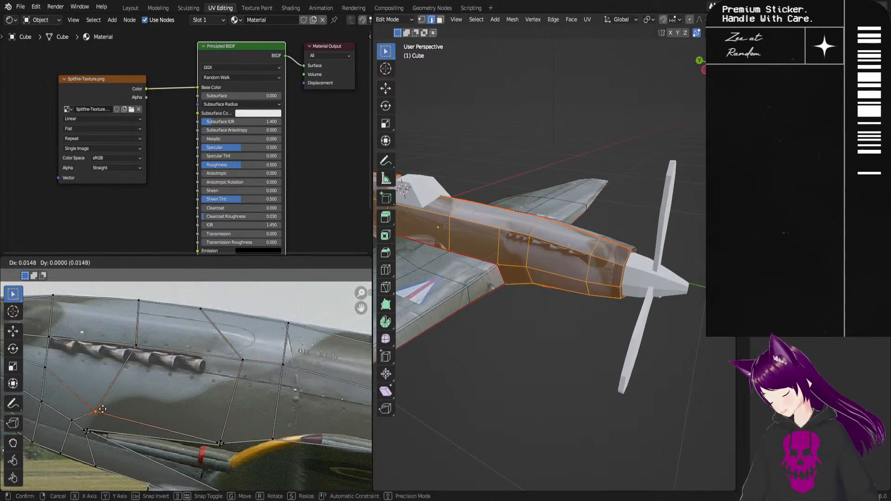
pyautogui.click(116, 410)
pyautogui.press('g')
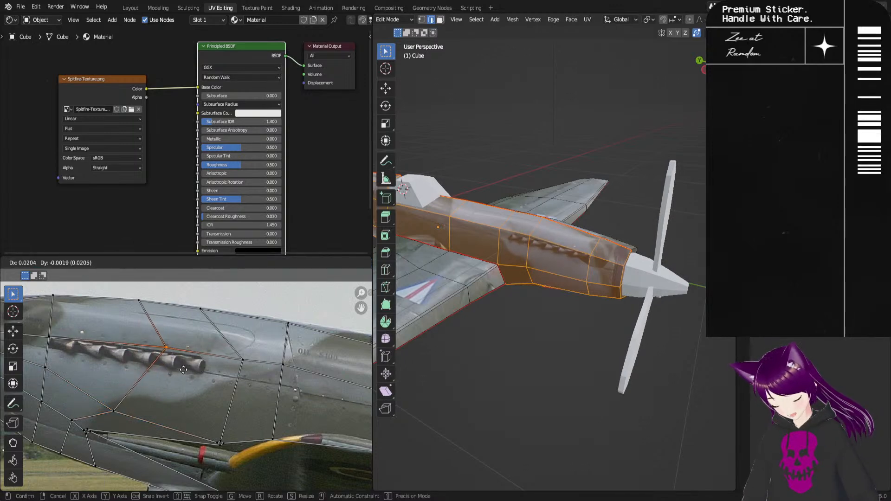
pyautogui.click(181, 370)
# Step: Add the opposite fuselage side to the selection and move its UV point above the exhausts about 0.0057 in X and 0.0042 in Y
pyautogui.moveTo(577, 328); pyautogui.dragTo(571, 350, button='middle')
pyautogui.press('l')
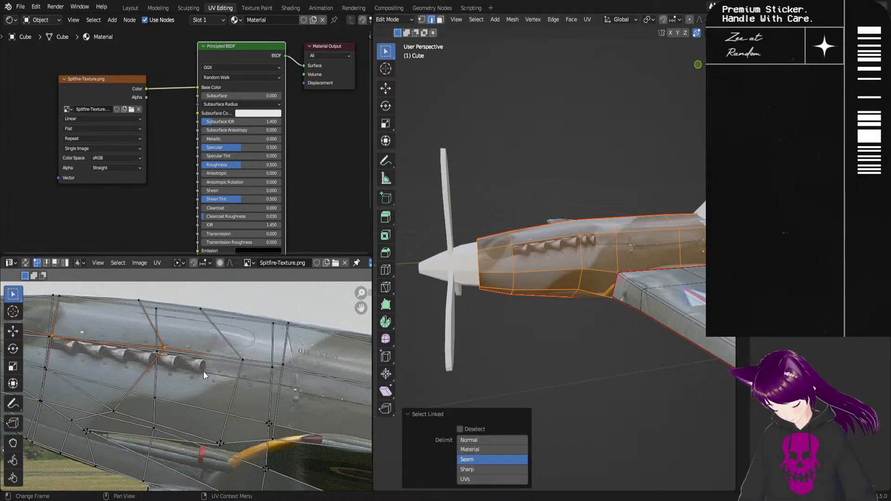
pyautogui.click(160, 356)
pyautogui.press('g')
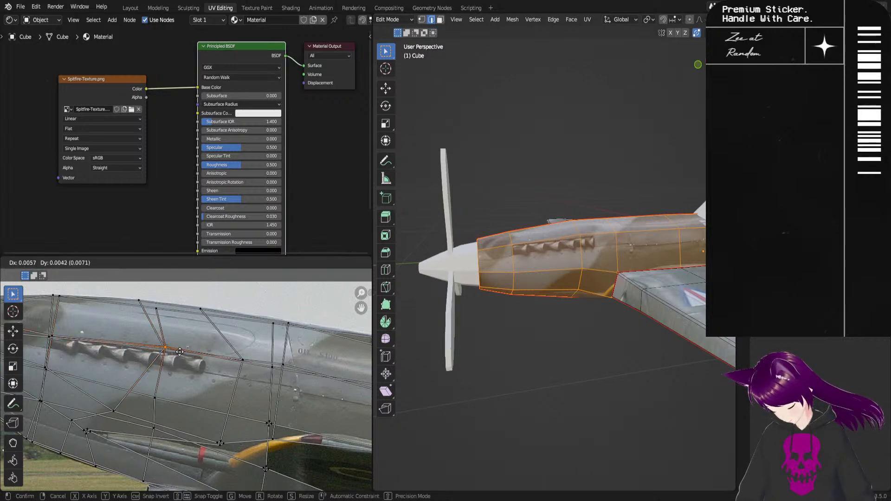
pyautogui.click(179, 352)
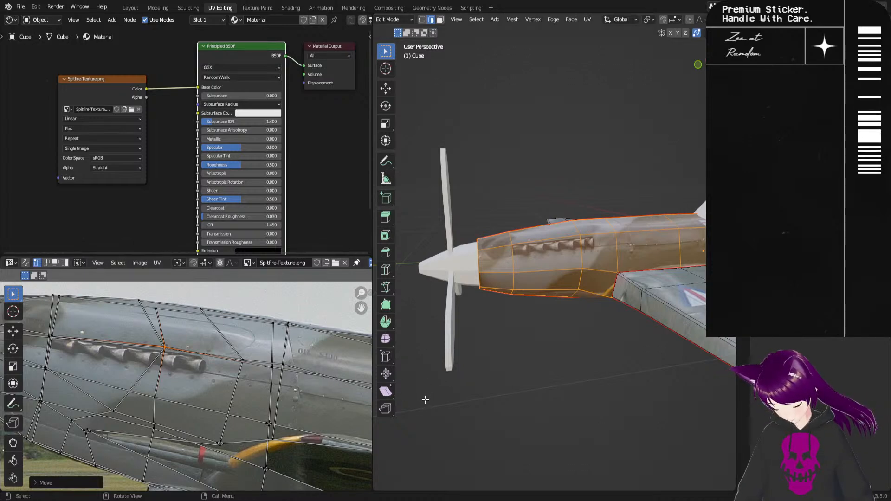
# Step: Limit the selection to one side of the fuselage, using linked selection delimited by seam
pyautogui.moveTo(495, 372); pyautogui.dragTo(656, 379, button='middle')
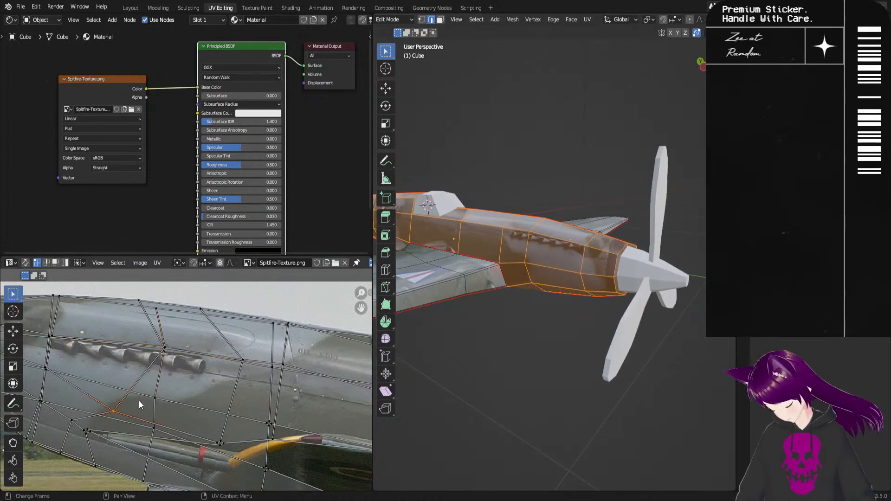
pyautogui.moveTo(143, 407)
pyautogui.mouseDown()
pyautogui.moveTo(179, 385)
pyautogui.moveTo(131, 389)
pyautogui.moveTo(140, 427)
pyautogui.moveTo(146, 407)
pyautogui.mouseUp()
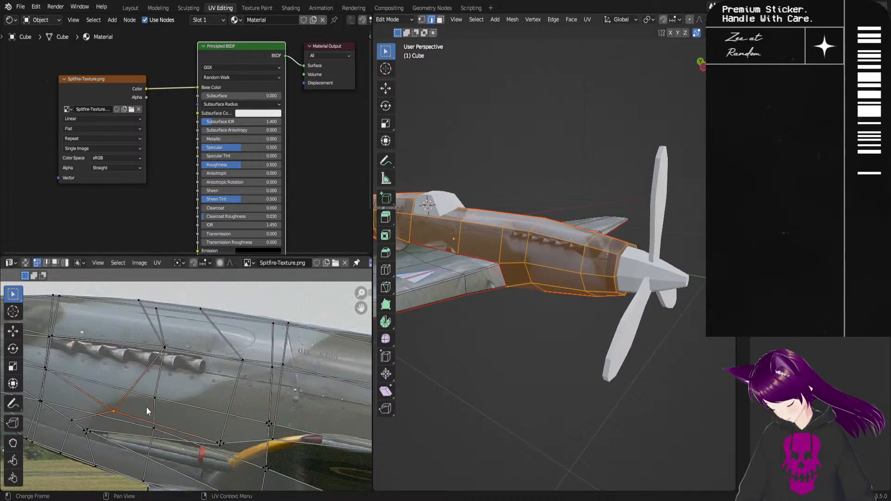
pyautogui.moveTo(151, 420); pyautogui.dragTo(275, 419, button='middle')
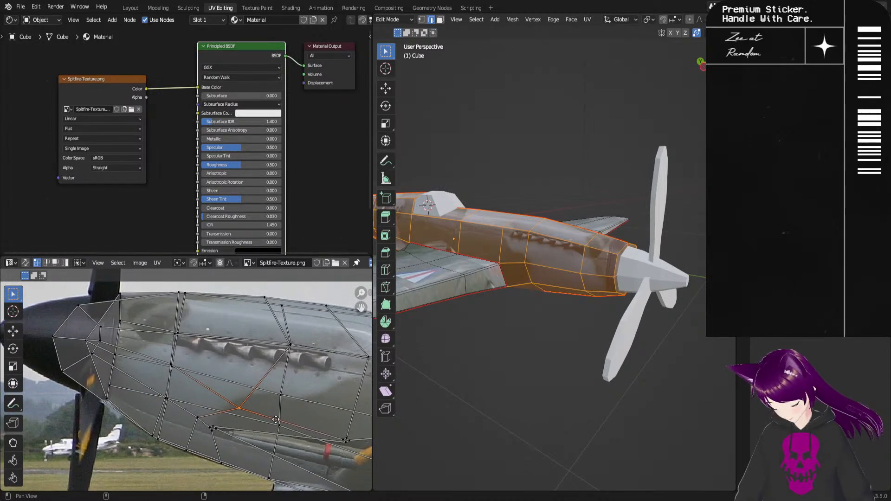
pyautogui.moveTo(625, 366); pyautogui.dragTo(585, 302, button='middle')
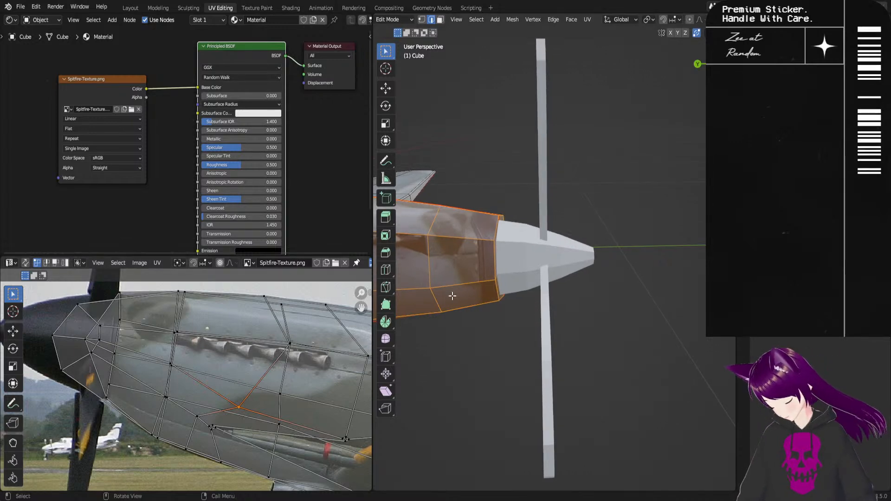
pyautogui.hotkey('ctrl', 'l')
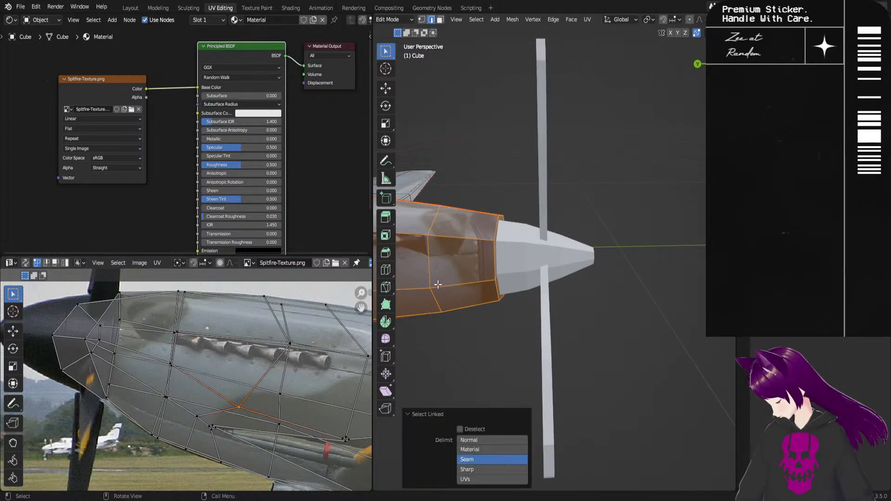
pyautogui.click(438, 312)
pyautogui.hotkey('ctrl', 'l')
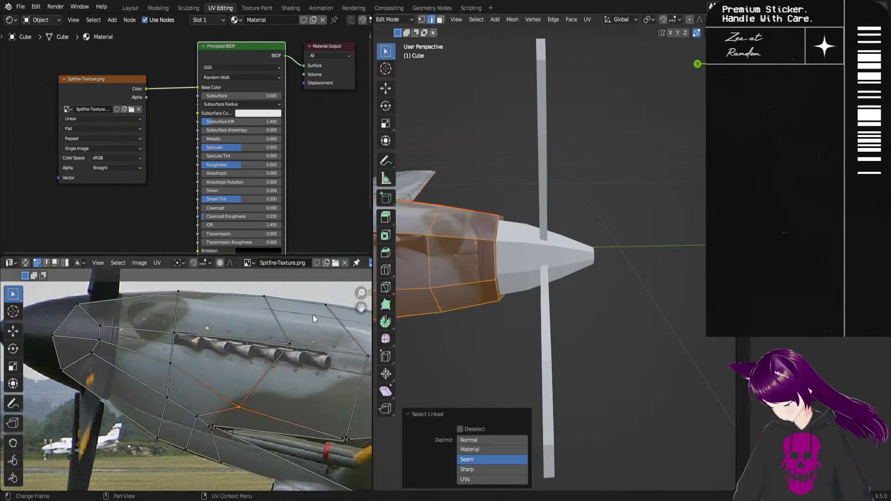
# Step: Move the three inner UV points behind the spinner rearward about 0.012 in X onto the cowling's front edge
pyautogui.keyDown('alt'); pyautogui.click(181, 302); pyautogui.keyUp('alt')
pyautogui.keyDown('alt'); pyautogui.click(97, 352); pyautogui.keyUp('alt')
pyautogui.press('g')
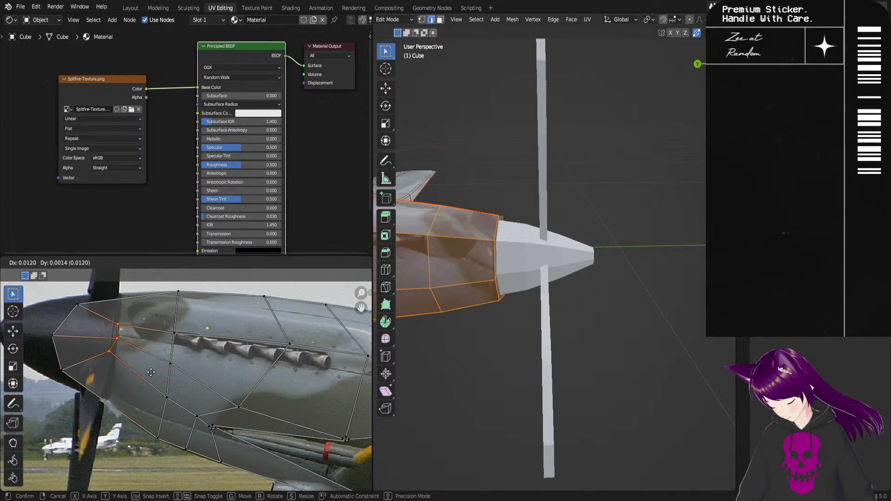
pyautogui.click(152, 372)
# Step: Move the upper and lower outer UV points from the spinner rearward onto the top and bottom corners of the cowling's front edge
pyautogui.click(116, 324)
pyautogui.press('g')
pyautogui.click(124, 296)
pyautogui.click(62, 371)
pyautogui.press('g')
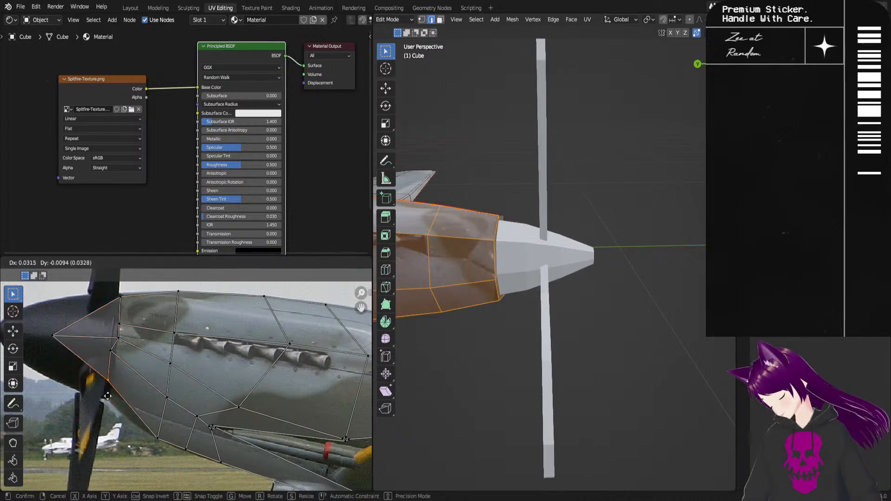
pyautogui.click(108, 412)
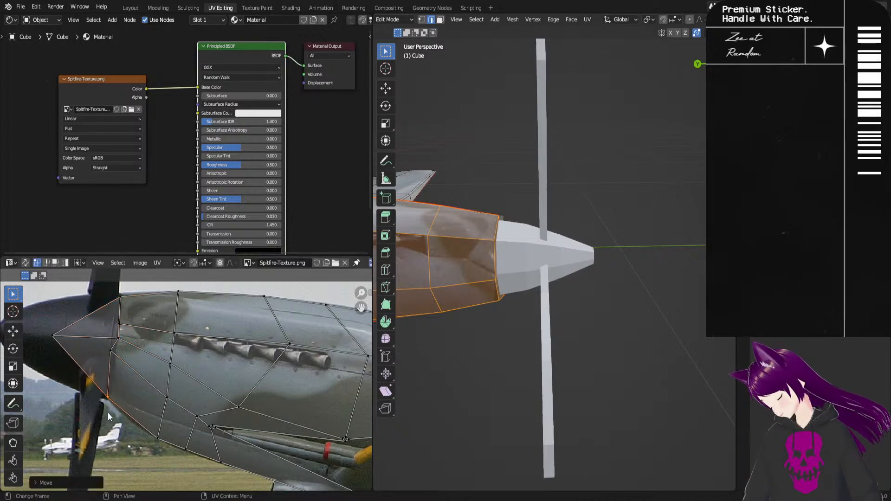
# Step: Move the foremost UV point on the spinner rearward toward the cowling, and lower the inner front-edge point slightly
pyautogui.click(72, 323)
pyautogui.press('g')
pyautogui.click(131, 353)
pyautogui.click(112, 353)
pyautogui.press('g')
pyautogui.click(119, 371)
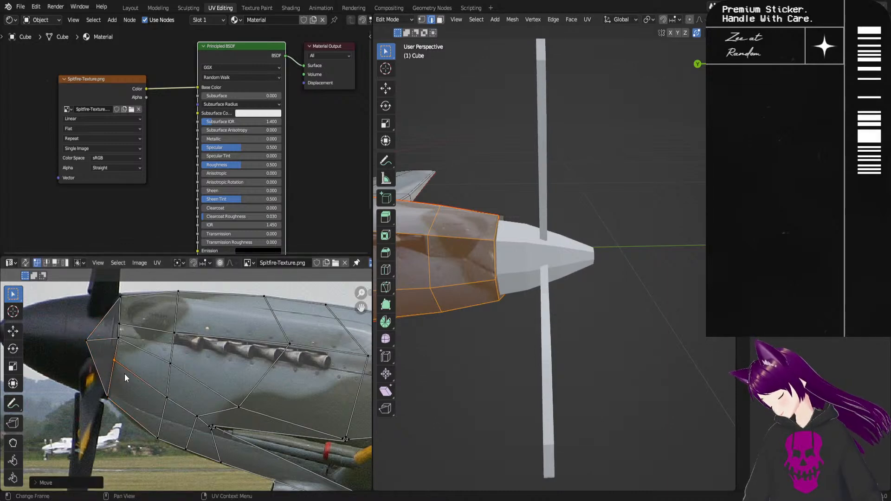
# Step: Reselect one fuselage side up to its seams and move the UV point below the exhausts about 0.009 rearward and 0.010 up
pyautogui.click(477, 354)
pyautogui.moveTo(485, 355); pyautogui.dragTo(488, 410, button='middle')
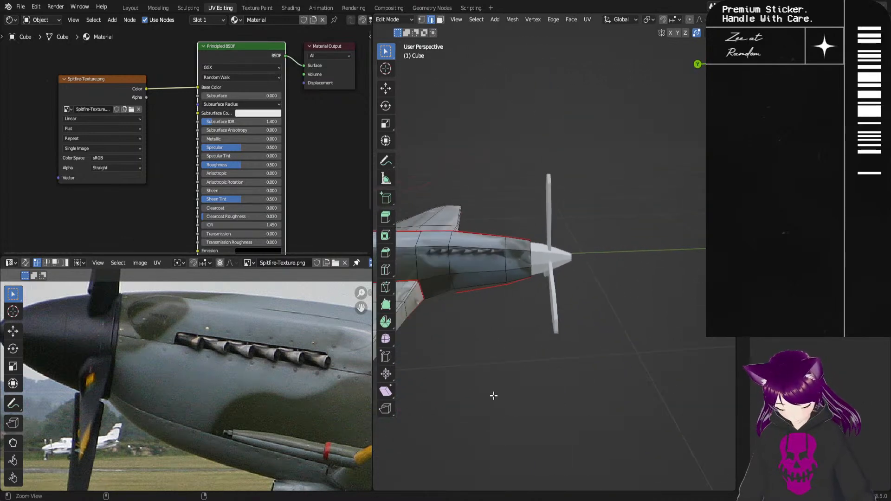
pyautogui.moveTo(552, 350); pyautogui.dragTo(575, 322, button='middle')
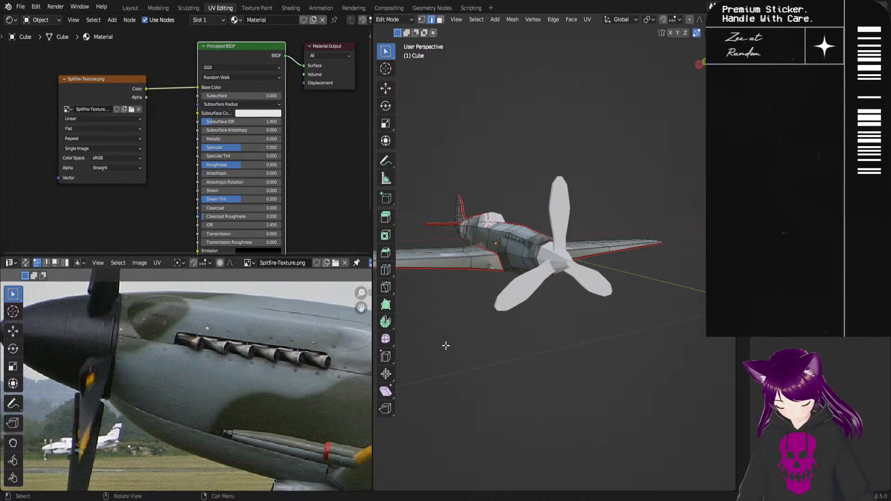
pyautogui.press('l')
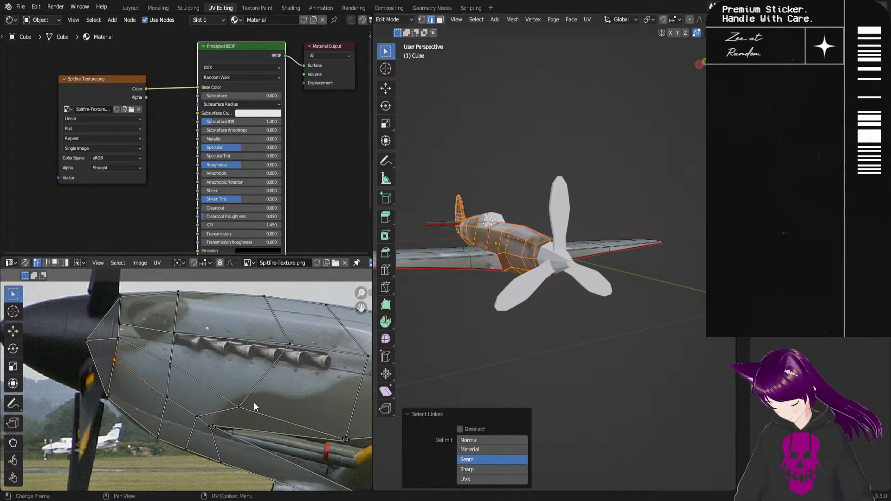
pyautogui.click(238, 407)
pyautogui.press('g')
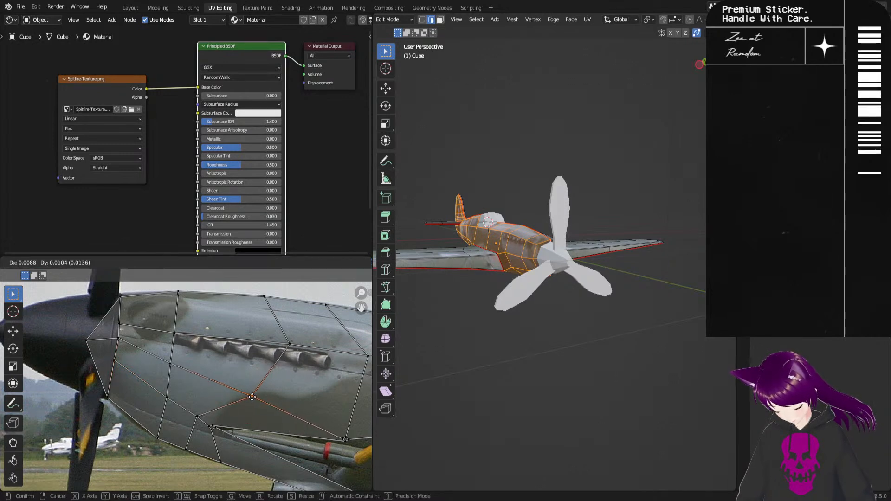
pyautogui.click(246, 392)
# Step: Raise the UV point at the wing's leading edge slightly, and nudge the wing root's front corner point slightly forward and down
pyautogui.moveTo(575, 352); pyautogui.dragTo(644, 333, button='middle')
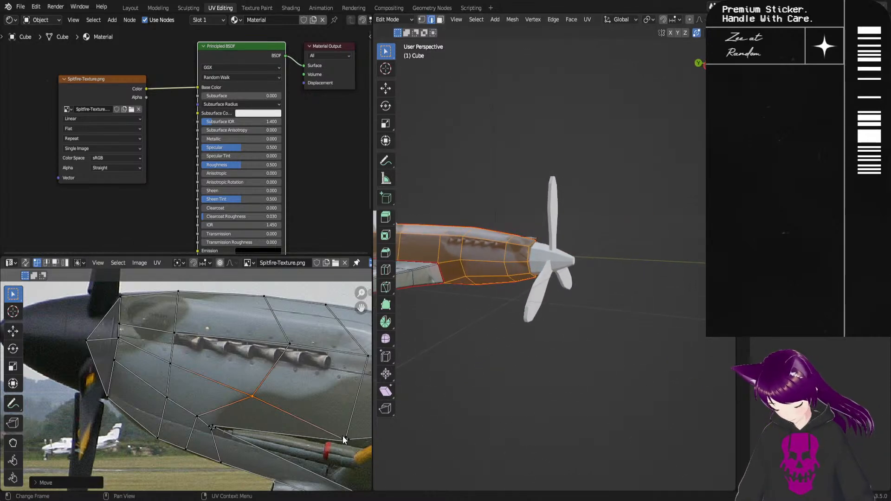
pyautogui.click(342, 436)
pyautogui.moveTo(354, 426); pyautogui.dragTo(333, 448)
pyautogui.press('g')
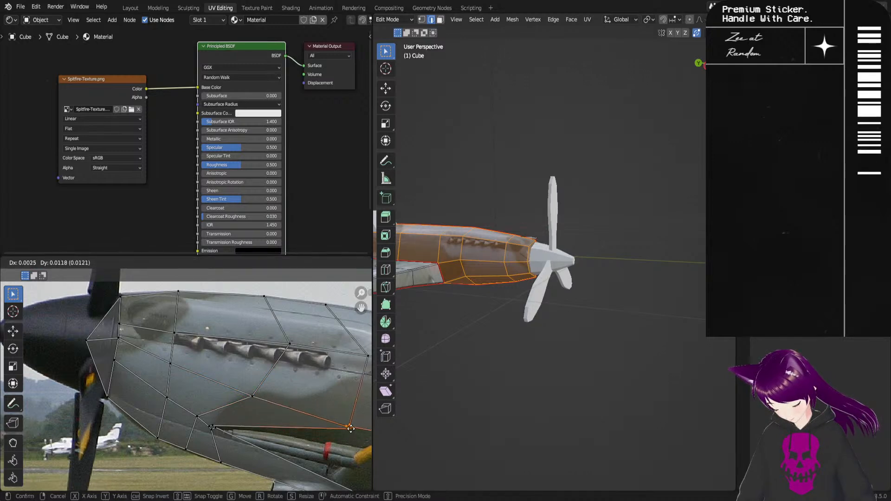
pyautogui.click(346, 437)
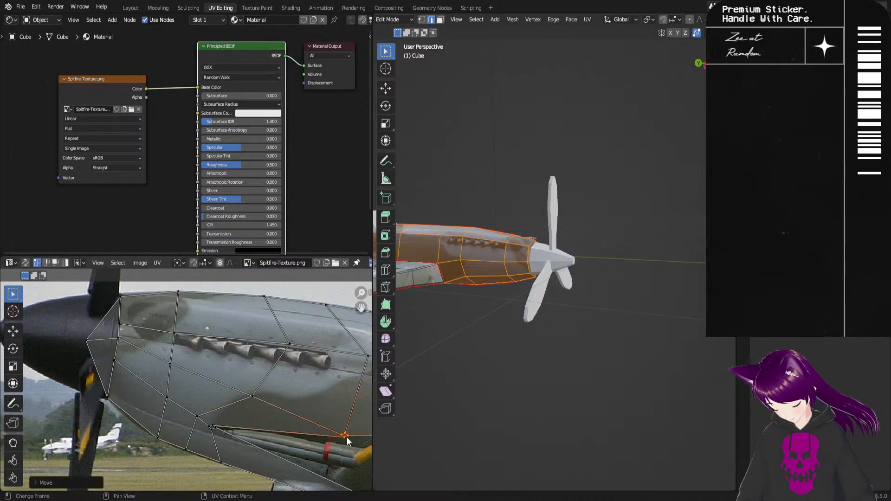
pyautogui.click(216, 422)
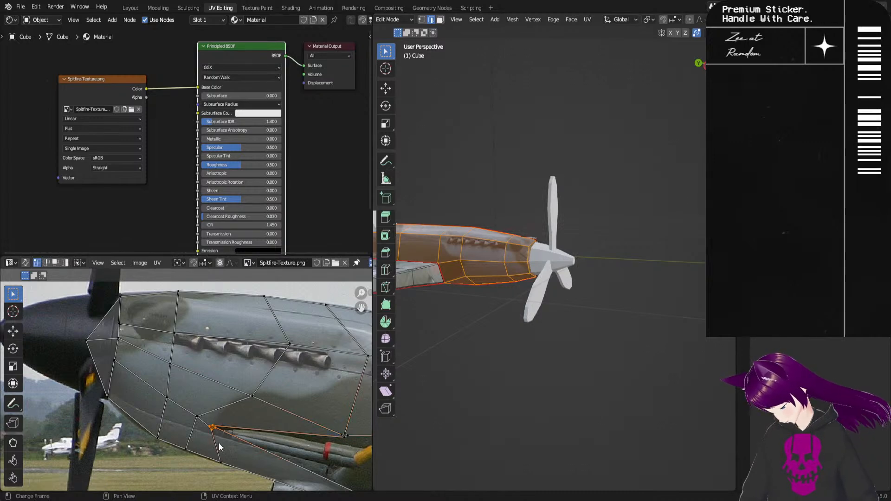
pyautogui.press('g')
pyautogui.click(229, 446)
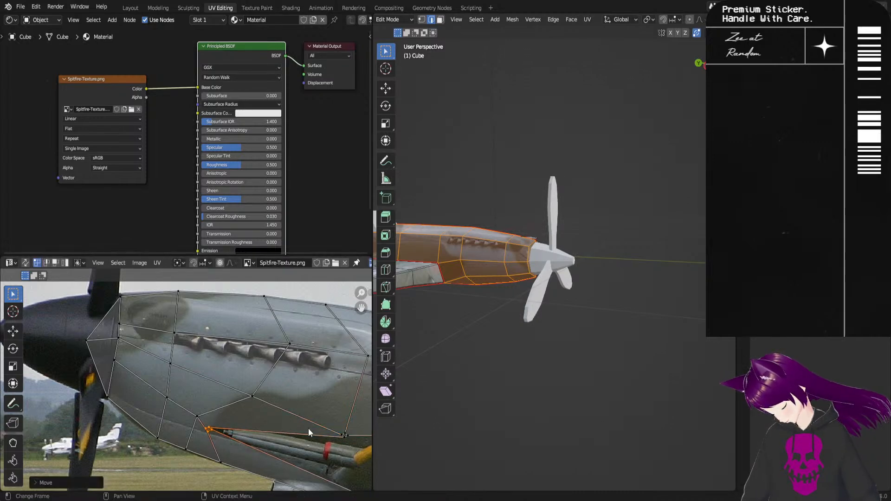
# Step: Clear the selection and select only the opposite side of the fuselage, using linked selection delimited by seam
pyautogui.click(543, 372)
pyautogui.moveTo(542, 372); pyautogui.dragTo(493, 322, button='middle')
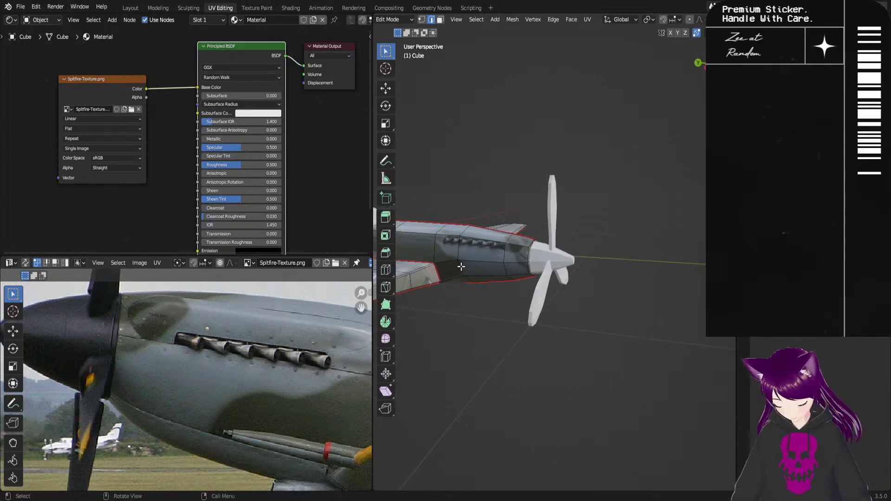
pyautogui.press('l')
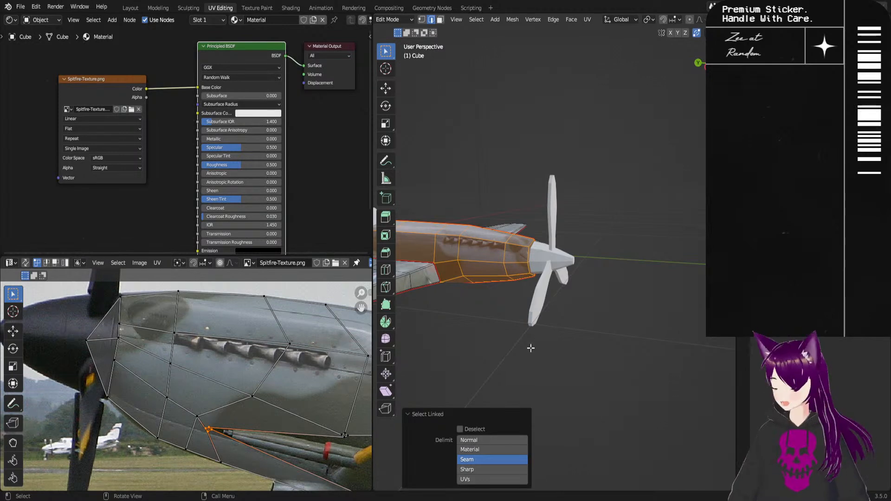
pyautogui.moveTo(583, 306); pyautogui.dragTo(608, 297, button='middle')
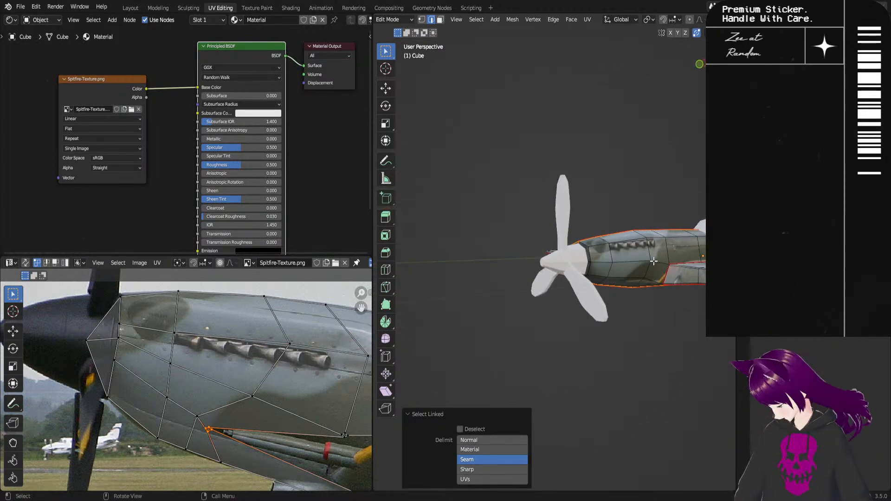
pyautogui.hotkey('ctrl', 'l')
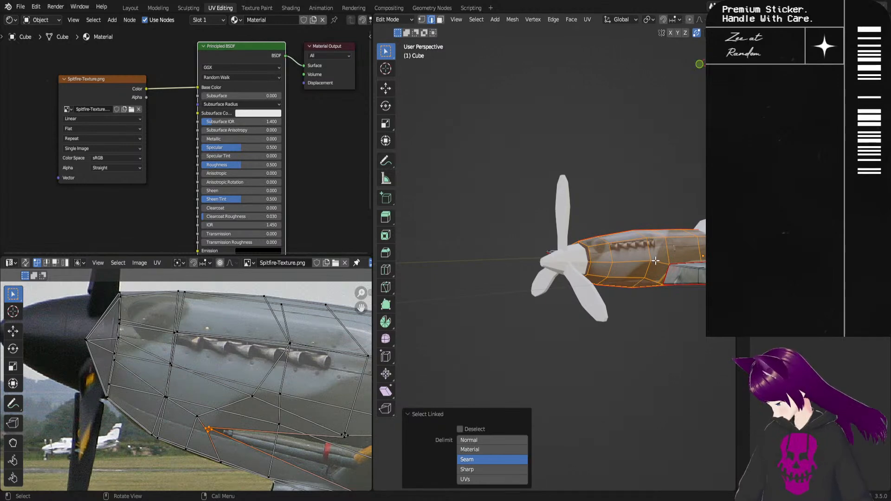
pyautogui.hotkey('alt', 'l')
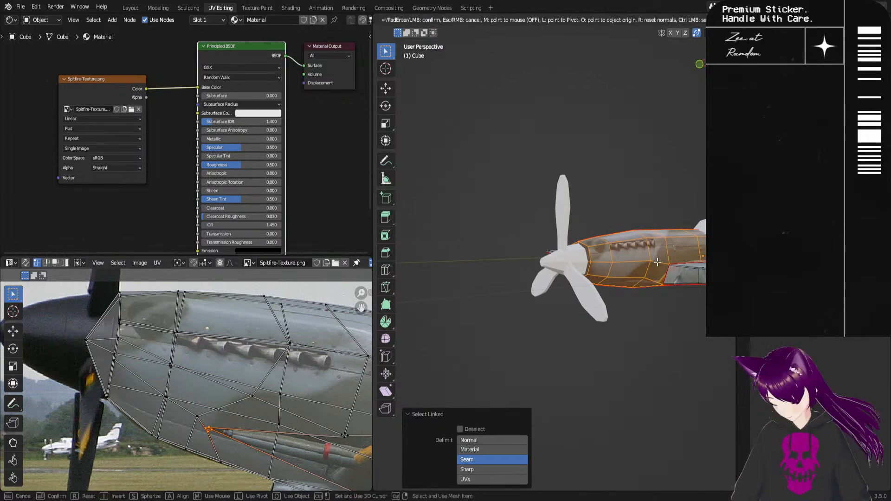
pyautogui.hotkey('alt', 'a')
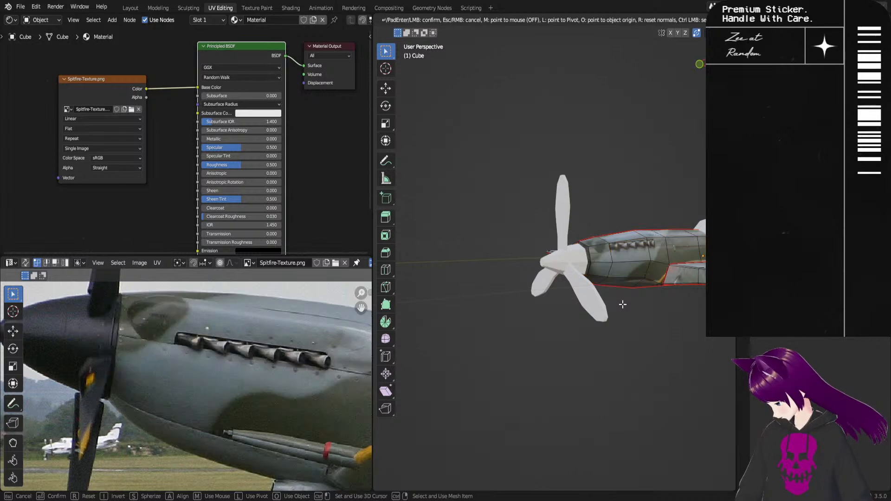
pyautogui.press('Escape')
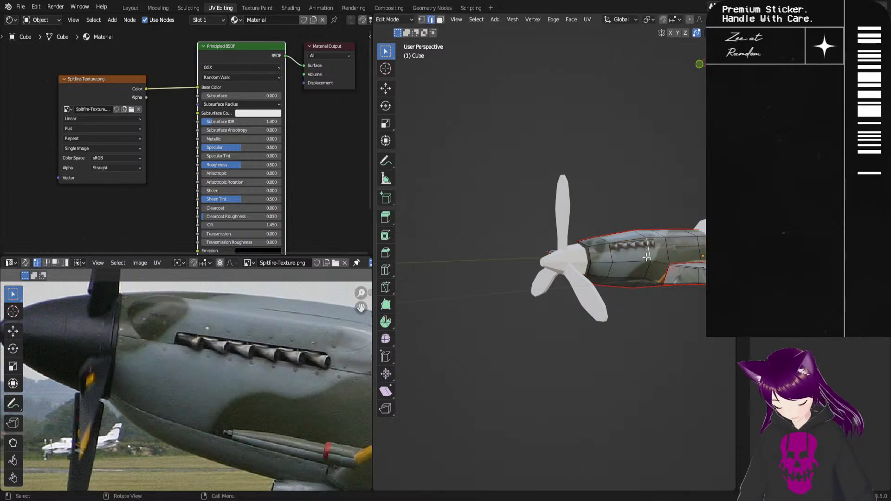
pyautogui.press('l')
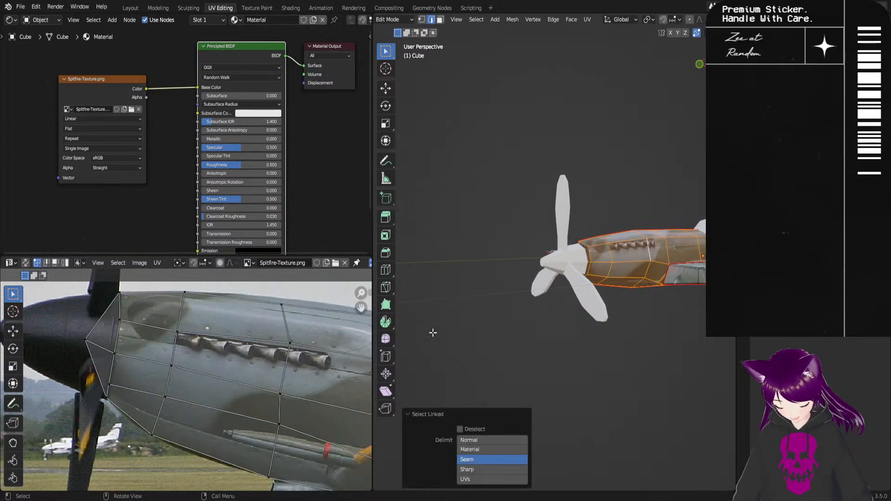
# Step: Move the two UV points behind the exhausts forward about 0.034 in X, and nudge the lower one down about 0.003
pyautogui.moveTo(329, 399); pyautogui.dragTo(316, 409, button='middle')
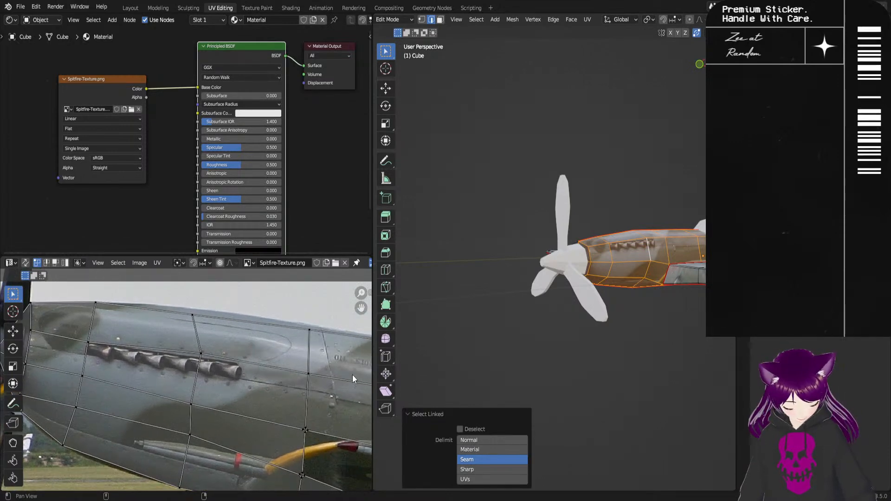
pyautogui.click(290, 433)
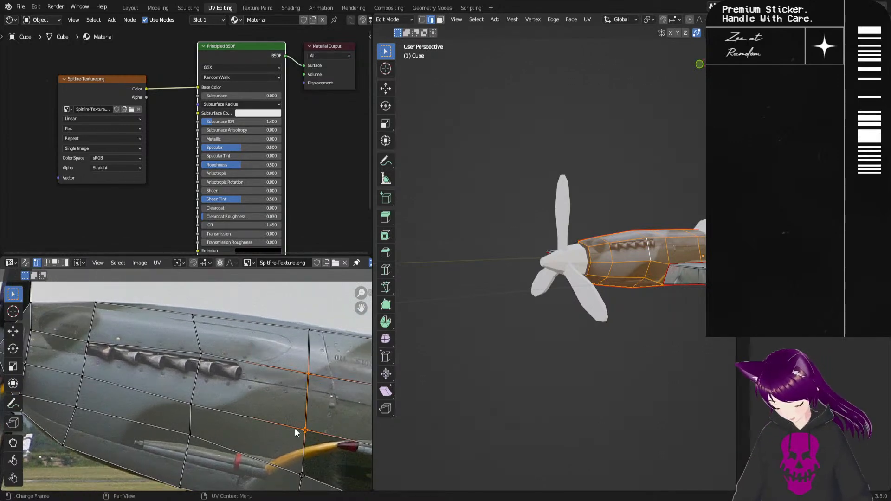
pyautogui.press('g')
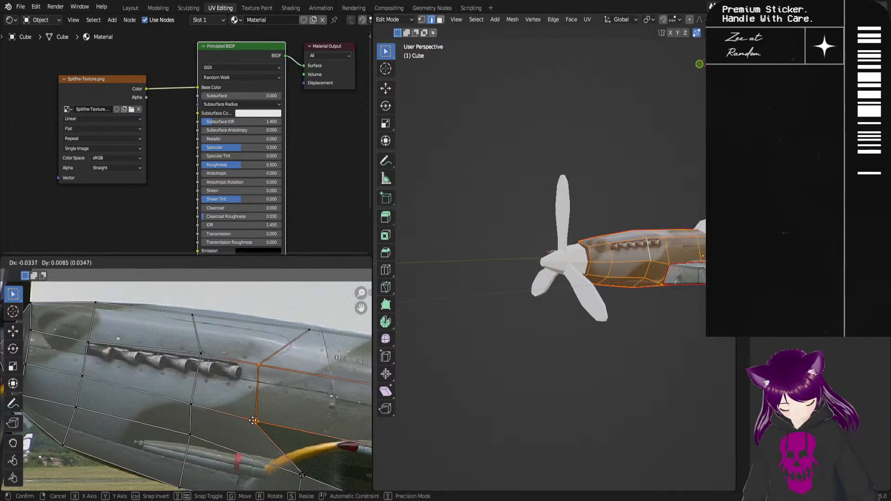
pyautogui.click(256, 421)
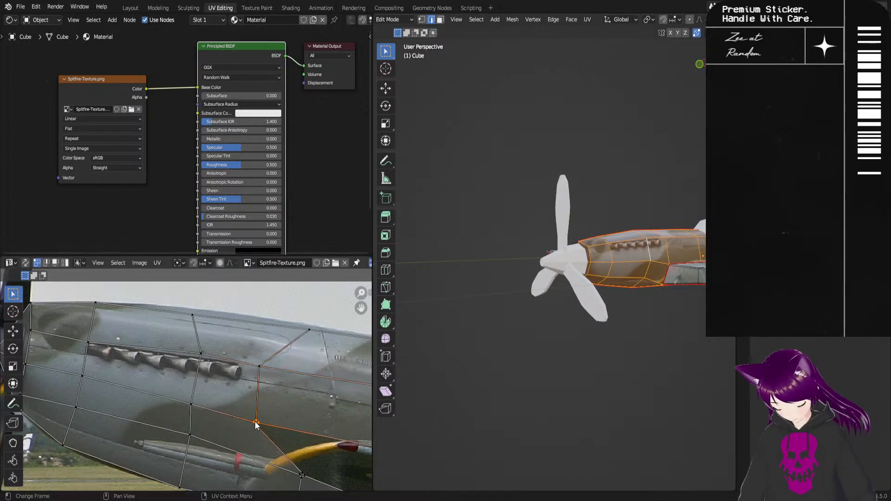
pyautogui.press('g')
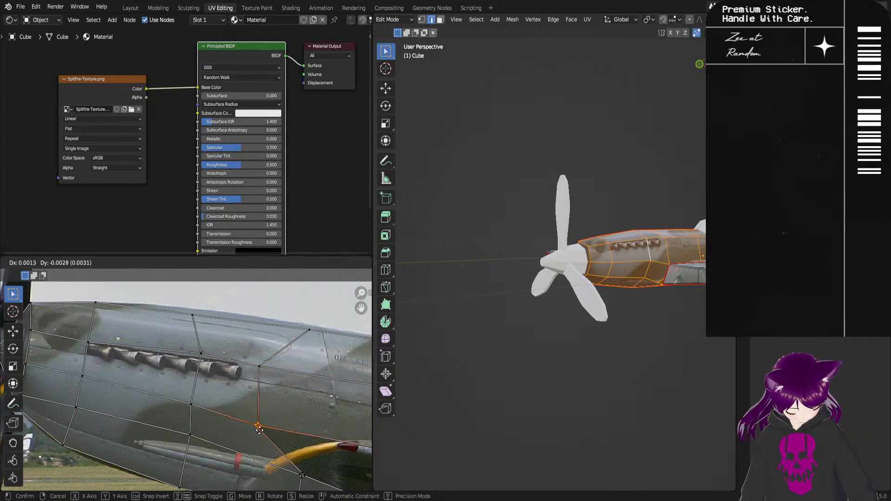
pyautogui.click(258, 429)
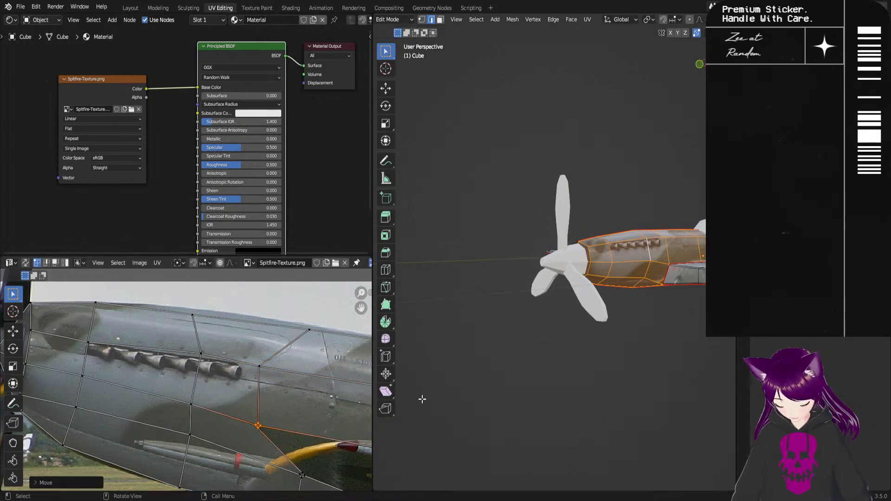
# Step: Add the other fuselage side to the selection and lower the wing-root UV point onto the other side's matching point
pyautogui.moveTo(674, 329); pyautogui.dragTo(596, 374, button='middle')
pyautogui.moveTo(328, 442); pyautogui.dragTo(330, 407, button='middle')
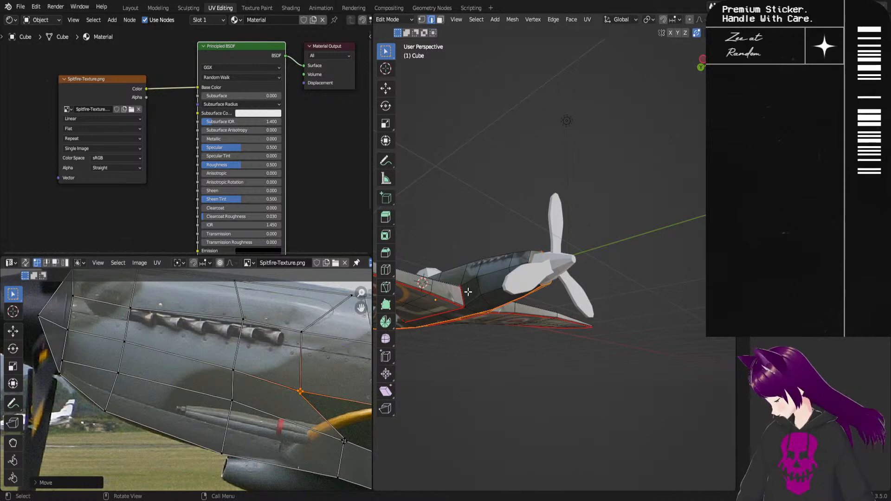
pyautogui.hotkey('ctrl', 'l')
pyautogui.press('l')
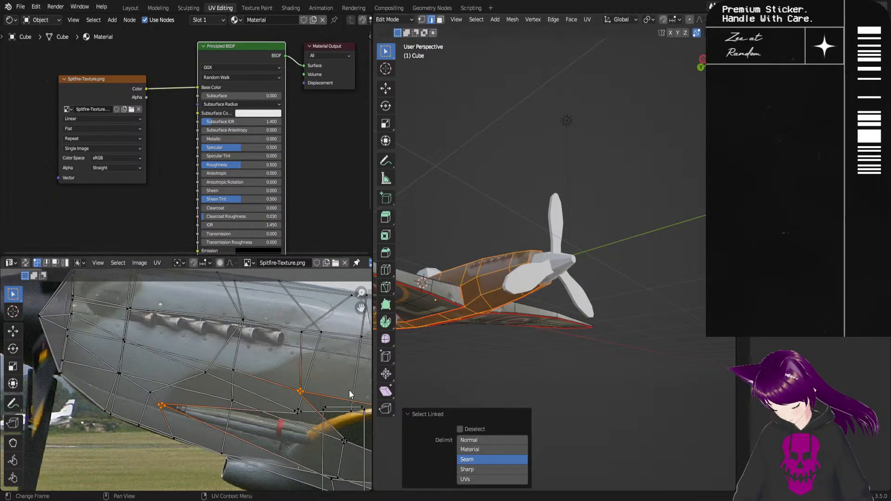
pyautogui.press('g')
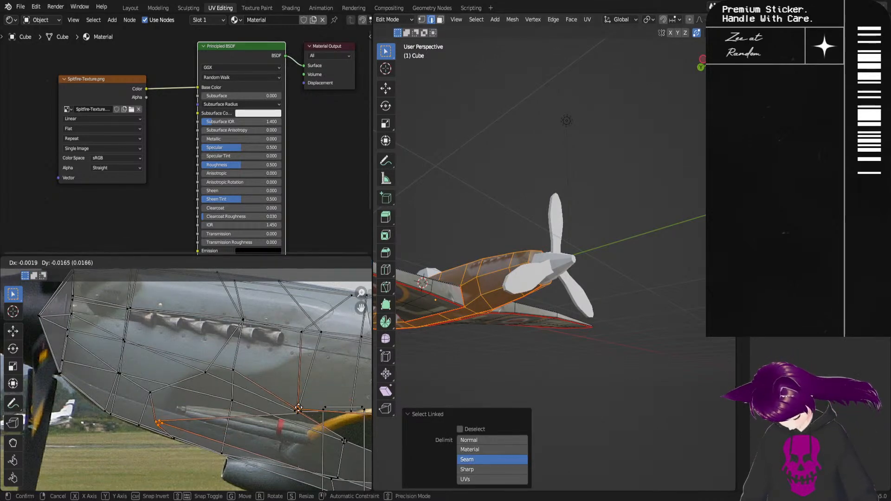
pyautogui.rightClick(301, 407)
pyautogui.moveTo(310, 384); pyautogui.dragTo(292, 397)
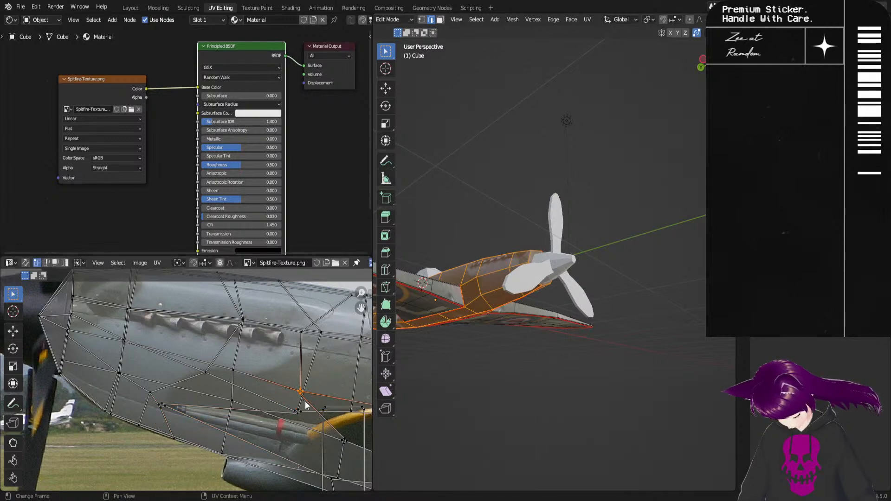
pyautogui.press('g')
pyautogui.click(298, 427)
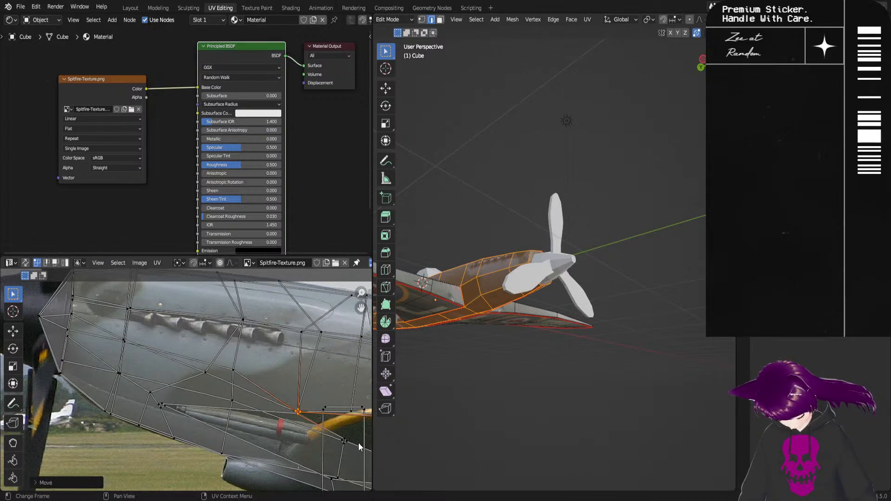
# Step: Clear the selection and reselect only the fuselage side being adjusted, delimited by seam
pyautogui.moveTo(363, 440); pyautogui.dragTo(310, 423, button='middle')
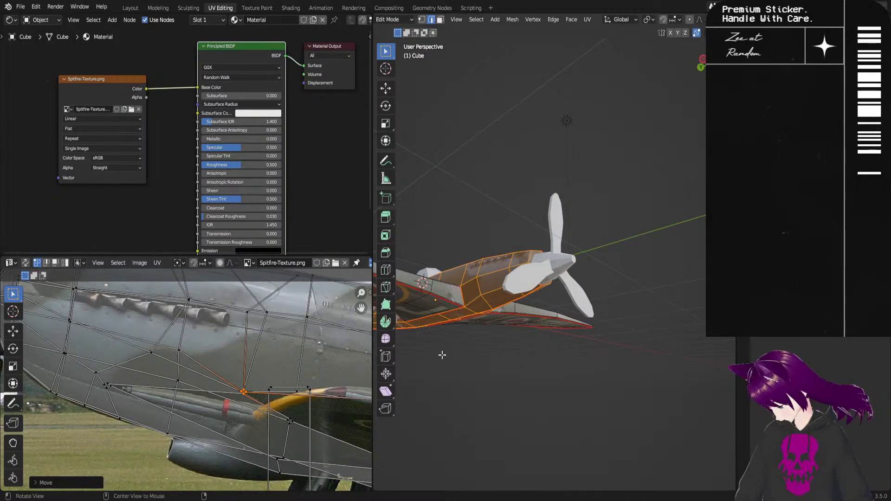
pyautogui.click(442, 355)
pyautogui.moveTo(460, 315); pyautogui.dragTo(580, 344, button='middle')
pyautogui.press('l')
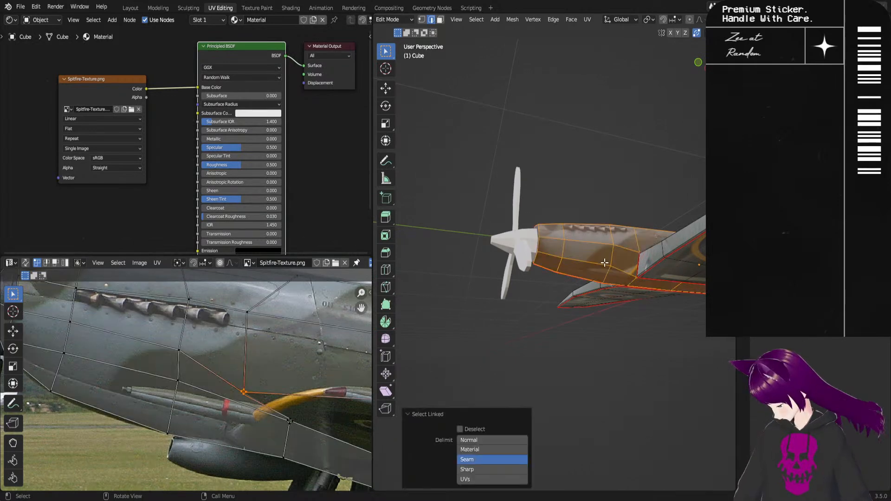
# Step: Lower the two inner UV points ahead of the wing root to just above the fuselage's lower edge
pyautogui.click(282, 424)
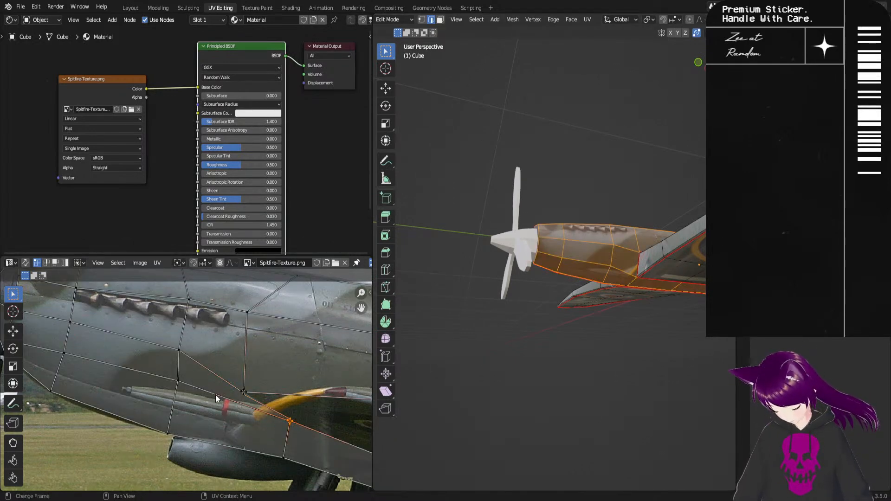
pyautogui.click(163, 393)
pyautogui.press('g')
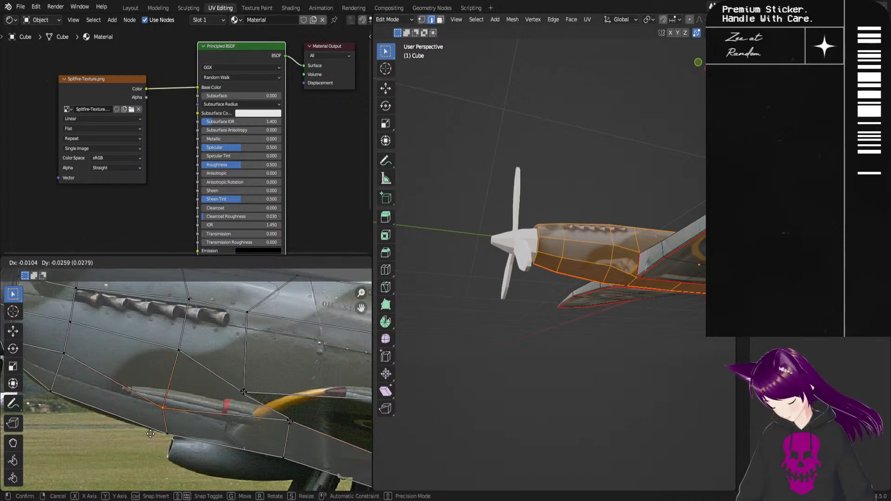
pyautogui.click(156, 450)
pyautogui.click(51, 390)
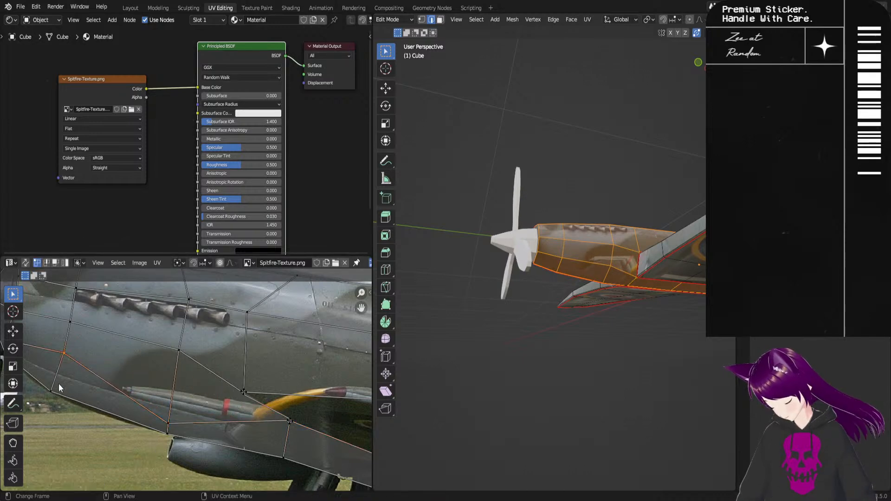
pyautogui.press('g')
pyautogui.click(45, 413)
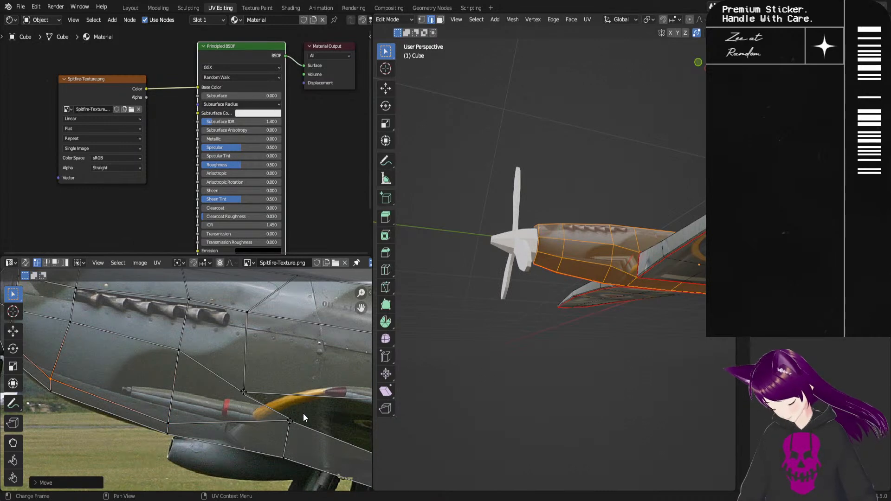
# Step: Move the lower wing-root UV point forward to sit directly beneath the upper wing-root point
pyautogui.click(301, 415)
pyautogui.press('g')
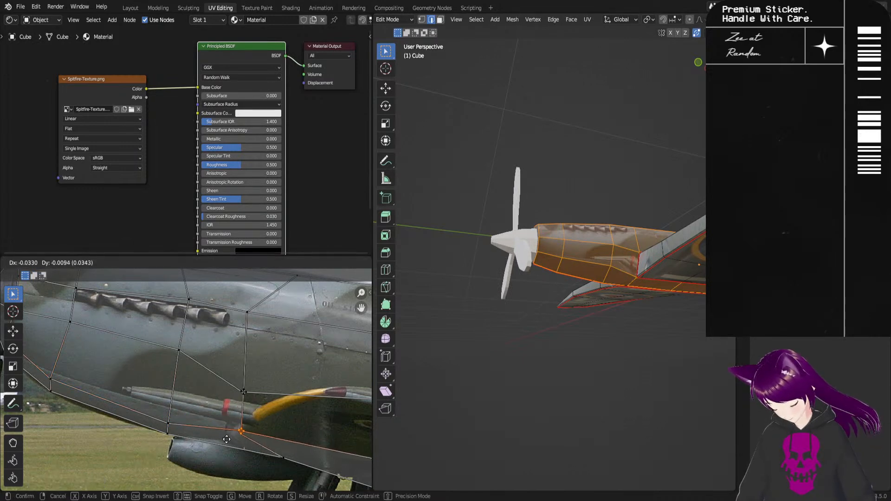
pyautogui.click(228, 429)
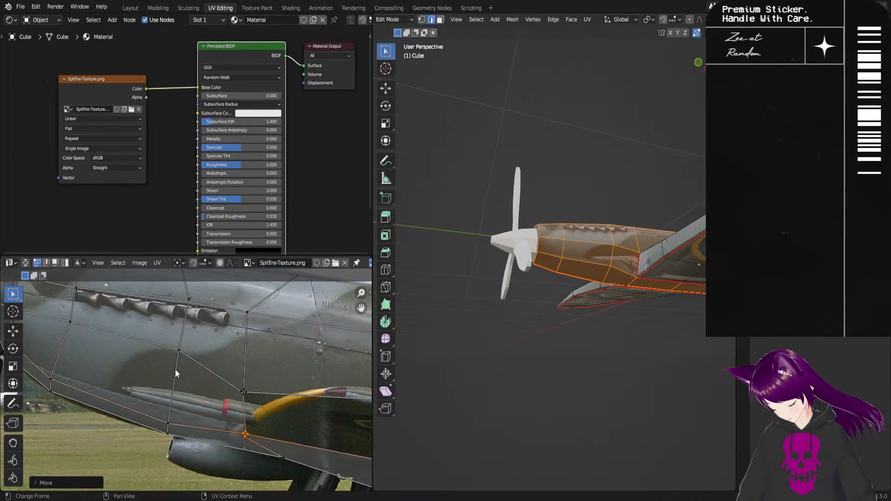
# Step: Move the UV point near the belly edge and the mid-side point below the exhausts forward toward the nose
pyautogui.click(175, 415)
pyautogui.press('g')
pyautogui.click(81, 409)
pyautogui.click(185, 352)
pyautogui.press('g')
pyautogui.click(120, 341)
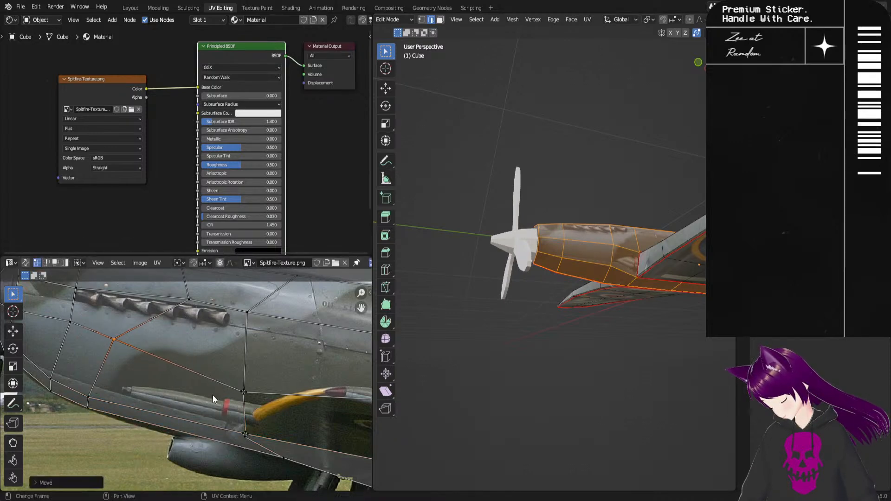
# Step: Move the upper wing-root UV point forward to the front tip of the wing's gun barrel
pyautogui.click(237, 396)
pyautogui.press('g')
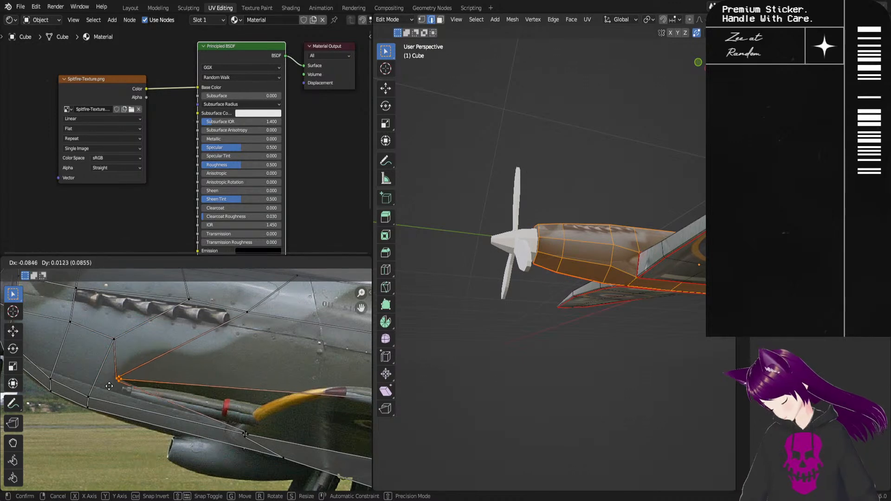
# Step: Try positioning the fuselage UV vertex near the front tip of the wing in the Spitfire photo, checking the texture in Object Mode
pyautogui.click(101, 394)
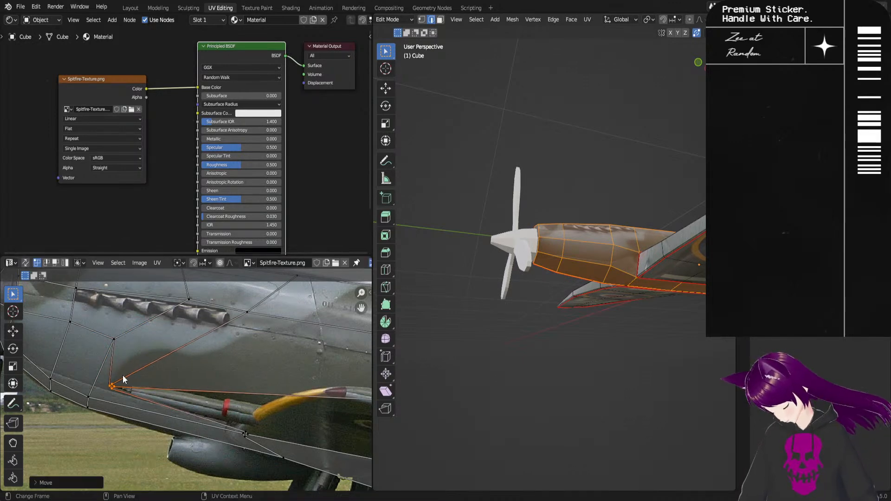
pyautogui.click(113, 398)
pyautogui.press('g')
pyautogui.click(110, 392)
pyautogui.moveTo(622, 325); pyautogui.dragTo(517, 271, button='middle')
pyautogui.press('Tab')
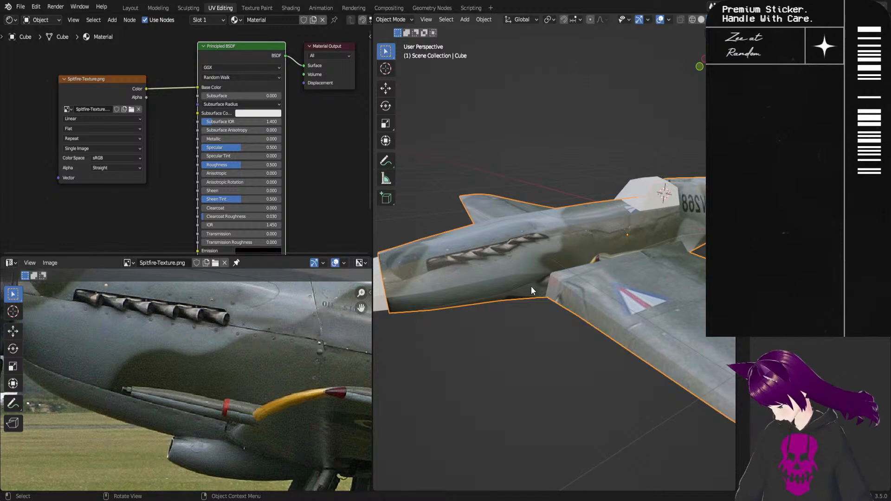
pyautogui.press('Tab')
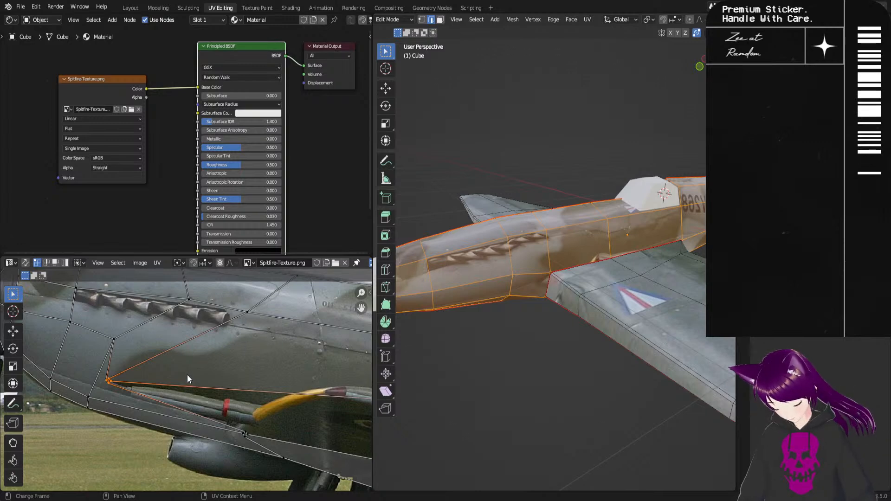
# Step: Move the fuselage UV vertex back above the wing root and shift its forward neighbour slightly below the exhaust stubs
pyautogui.press('g')
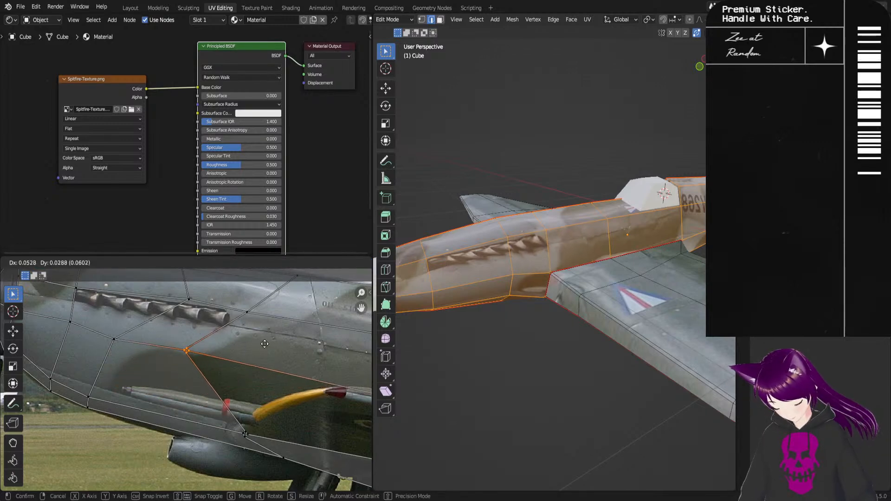
pyautogui.click(274, 371)
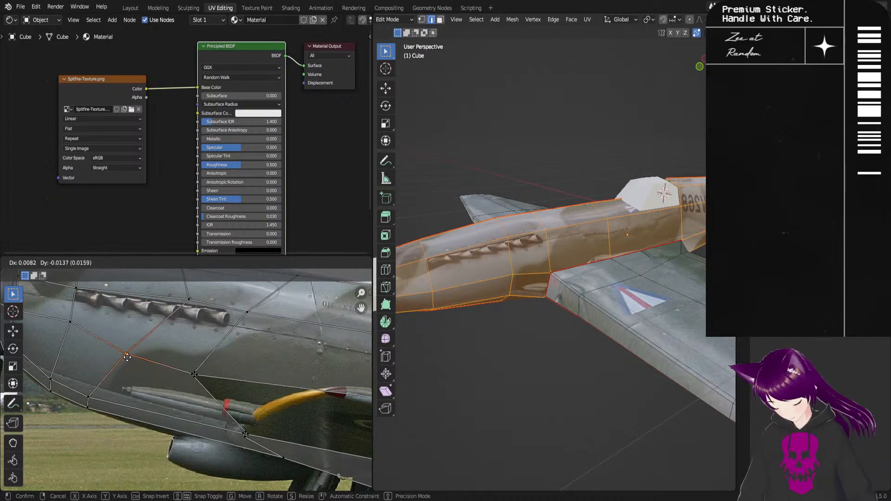
pyautogui.click(127, 357)
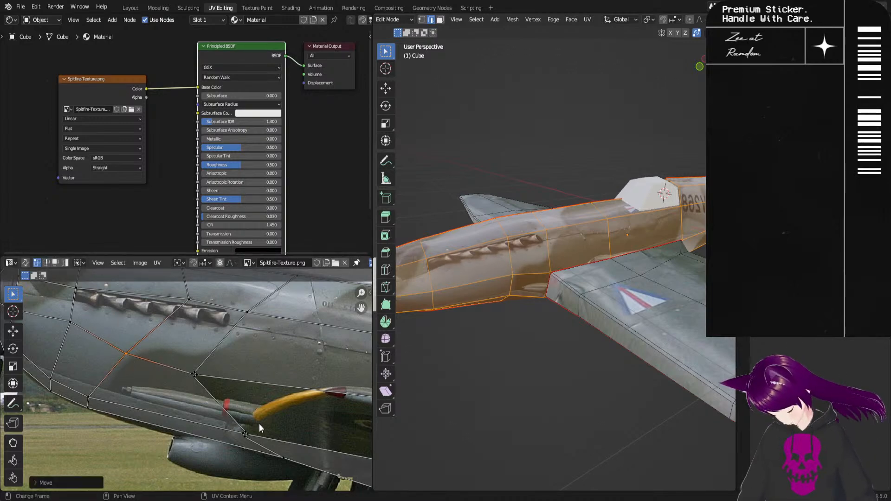
# Step: Move the lower wing-root UV vertex forward to the wing's front tip, and shift it together with the adjacent lower nose vertex to align
pyautogui.click(245, 434)
pyautogui.press('g')
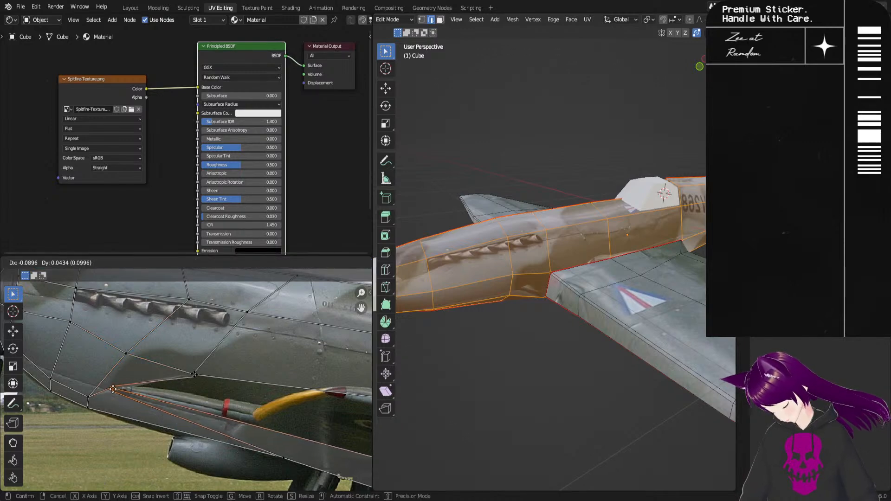
pyautogui.click(114, 393)
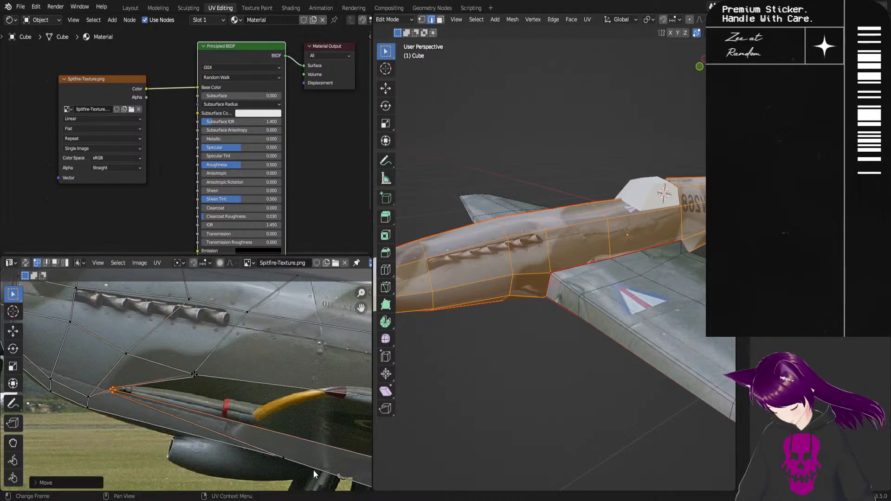
pyautogui.moveTo(524, 360); pyautogui.dragTo(561, 278, button='middle')
pyautogui.press('g')
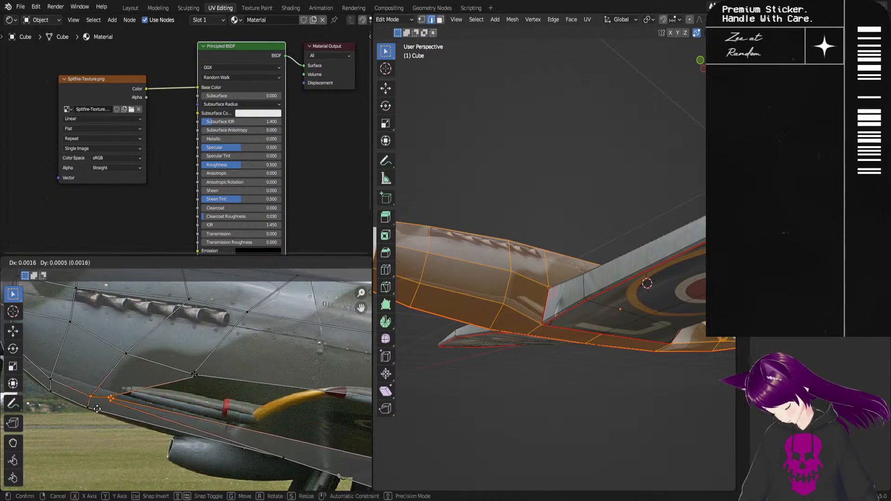
pyautogui.click(95, 400)
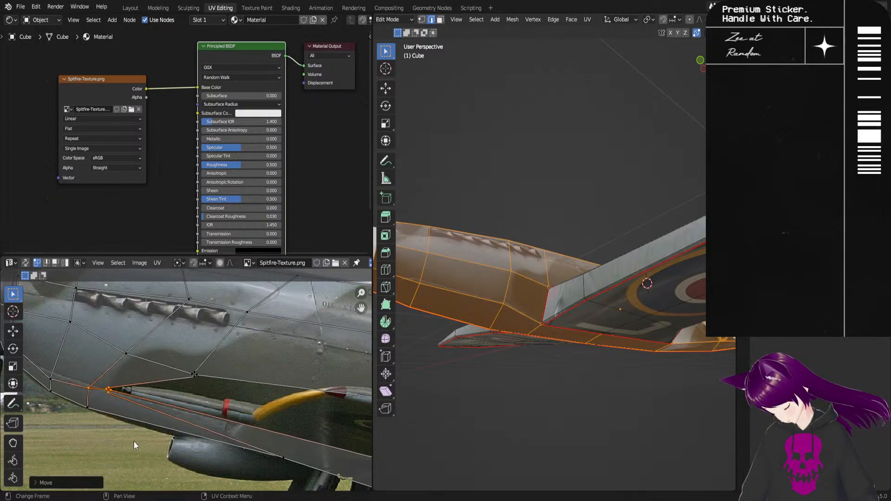
# Step: Select the linked rear fuselage side, shift its roundel UV column about 0.024 to the roundel's centre, and scale the column slightly along Y
pyautogui.click(543, 384)
pyautogui.moveTo(543, 383); pyautogui.dragTo(527, 327, button='middle')
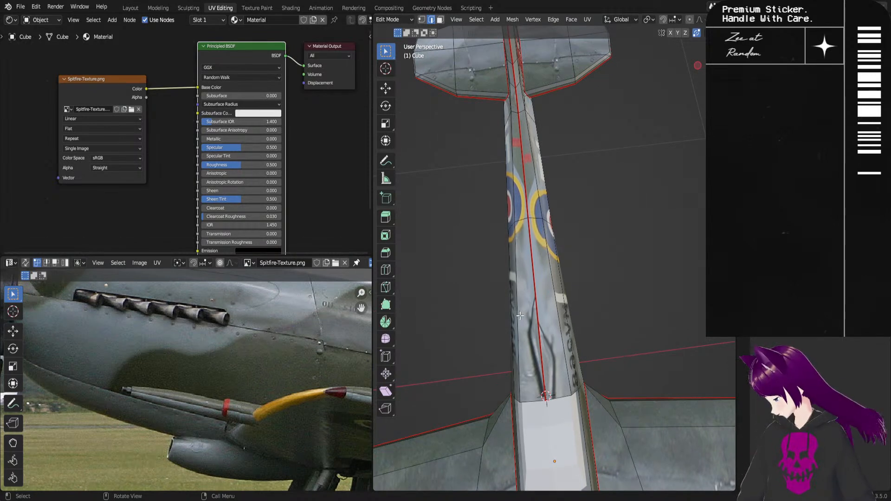
pyautogui.hotkey('ctrl', 'l')
pyautogui.moveTo(360, 376); pyautogui.dragTo(150, 326, button='middle')
pyautogui.moveTo(312, 340); pyautogui.dragTo(197, 353, button='middle')
pyautogui.press('a')
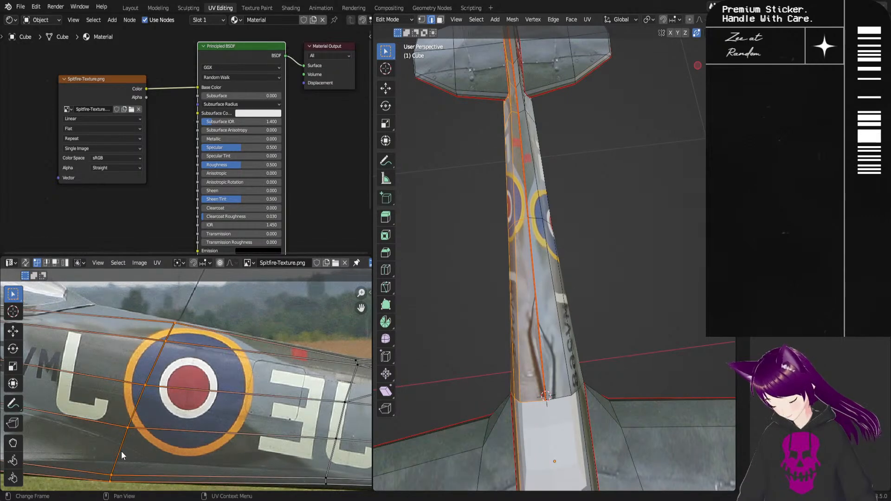
pyautogui.press('g')
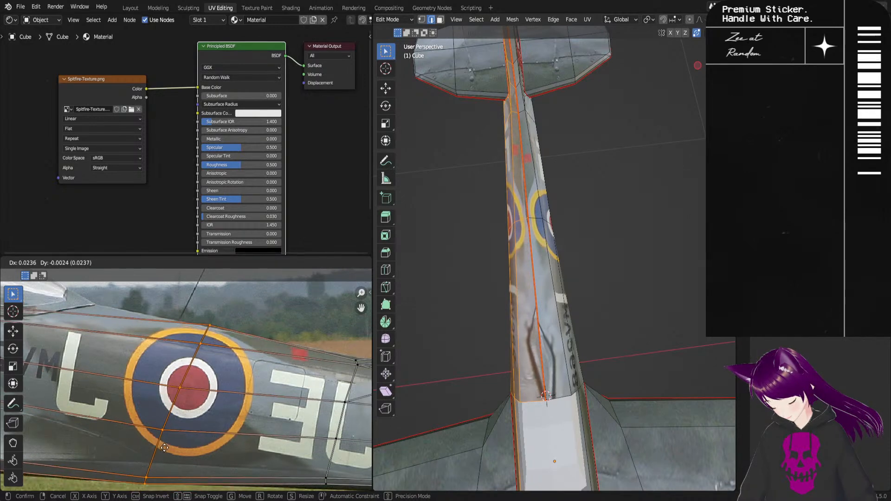
pyautogui.click(167, 452)
pyautogui.press('s')
pyautogui.press('y')
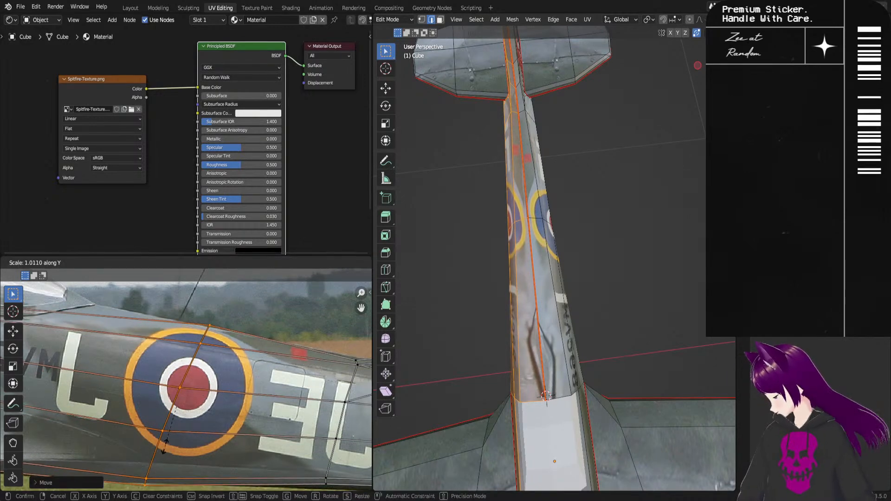
pyautogui.click(164, 445)
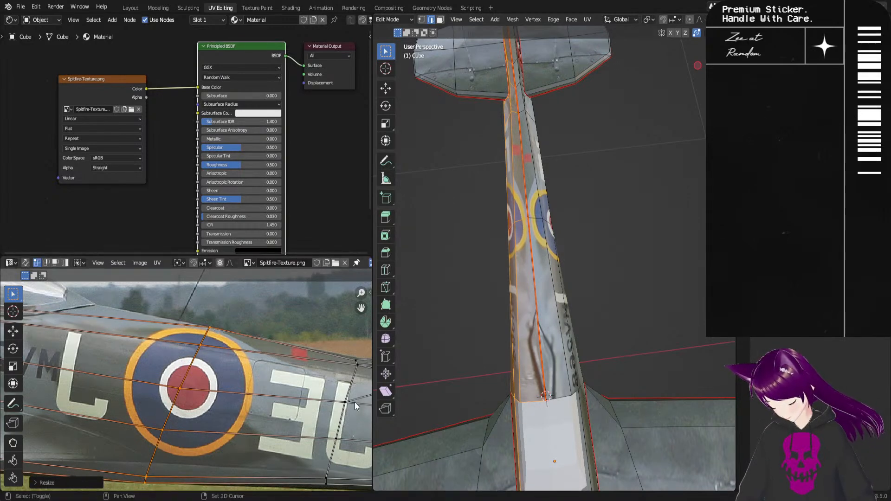
# Step: Select the UV vertex column at the rear code letters and move it toward the tail, just past the letters
pyautogui.moveTo(352, 401); pyautogui.dragTo(269, 389, button='middle')
pyautogui.moveTo(296, 326); pyautogui.dragTo(243, 434)
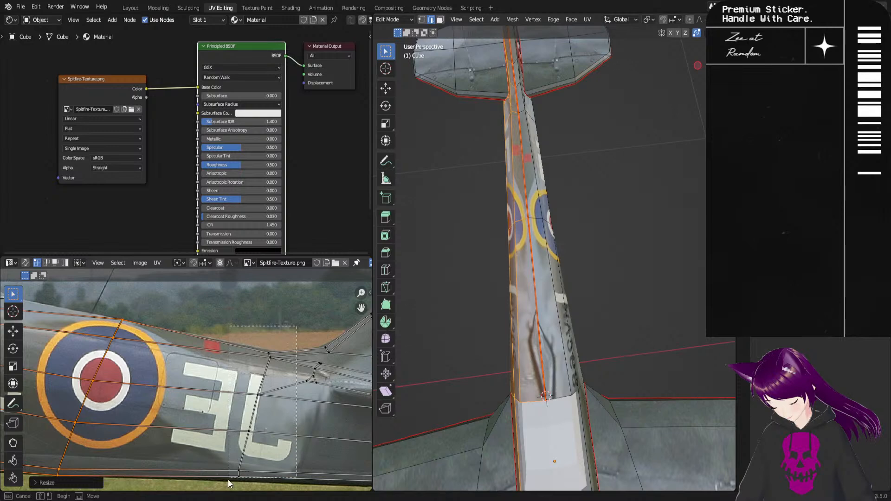
pyautogui.moveTo(230, 475); pyautogui.dragTo(229, 475)
pyautogui.press('g')
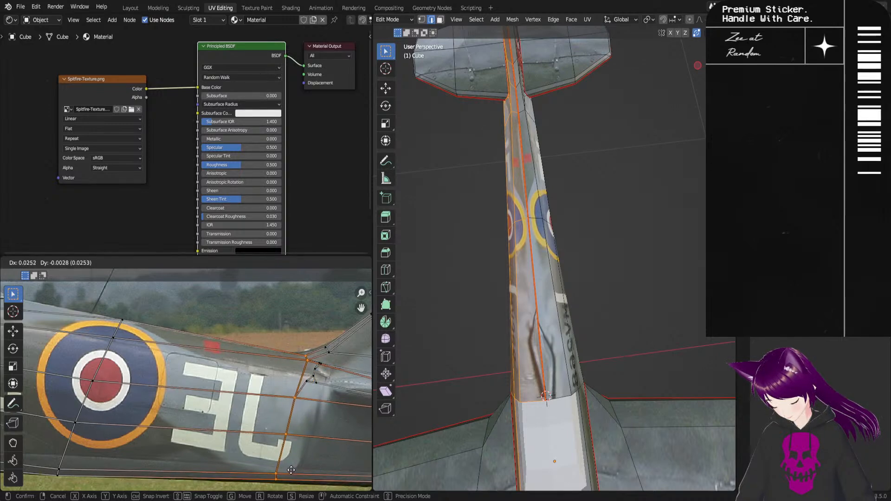
pyautogui.click(296, 470)
# Step: Select the UV vertices below the cockpit and move them toward the tail, just ahead of the MV268 marking
pyautogui.moveTo(582, 342); pyautogui.dragTo(629, 323, button='middle')
pyautogui.moveTo(222, 445); pyautogui.dragTo(354, 428, button='middle')
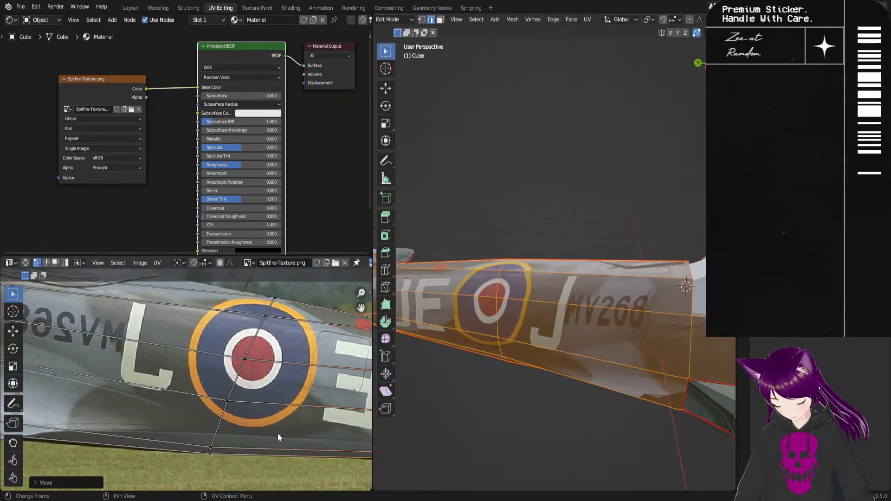
pyautogui.keyDown('alt'); pyautogui.moveTo(322, 467); pyautogui.dragTo(296, 433); pyautogui.keyUp('alt')
pyautogui.keyDown('alt'); pyautogui.moveTo(285, 389); pyautogui.dragTo(334, 435); pyautogui.keyUp('alt')
pyautogui.moveTo(464, 394); pyautogui.dragTo(498, 372, button='middle')
pyautogui.keyDown('alt'); pyautogui.moveTo(498, 371); pyautogui.dragTo(496, 377); pyautogui.keyUp('alt')
pyautogui.keyDown('alt'); pyautogui.moveTo(170, 368); pyautogui.dragTo(411, 409); pyautogui.keyUp('alt')
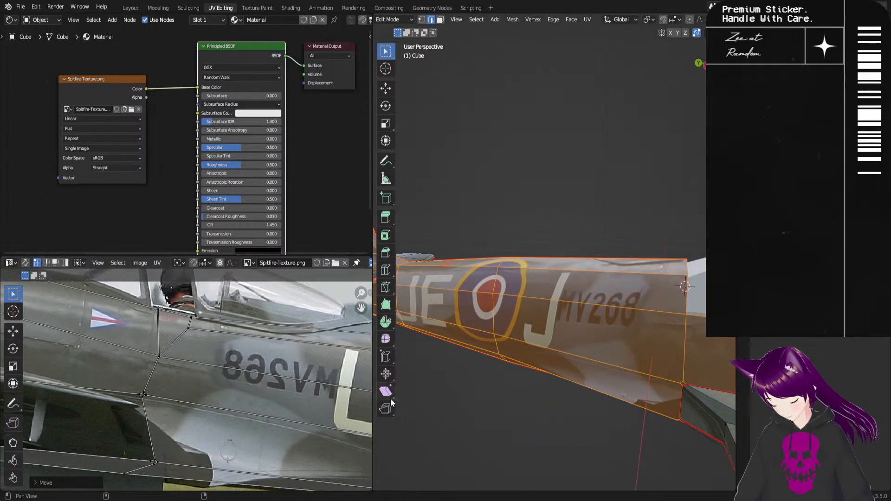
pyautogui.moveTo(223, 357); pyautogui.dragTo(129, 409)
pyautogui.press('g')
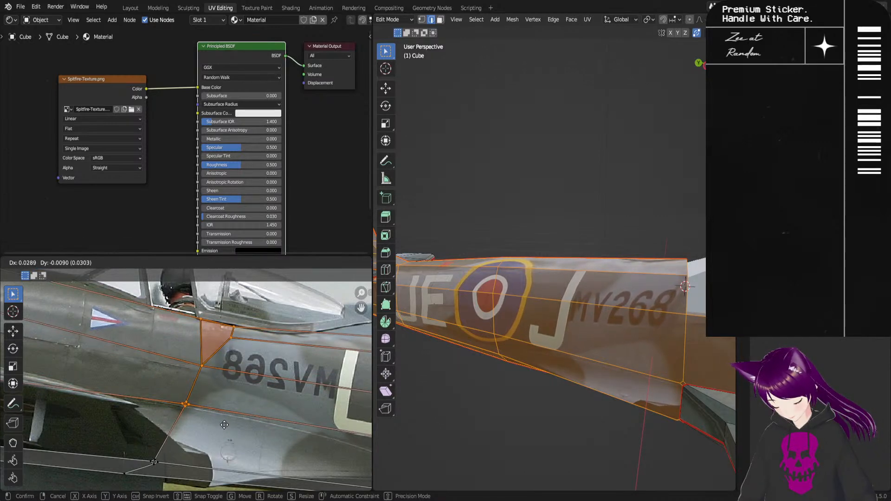
pyautogui.click(224, 425)
pyautogui.press('g')
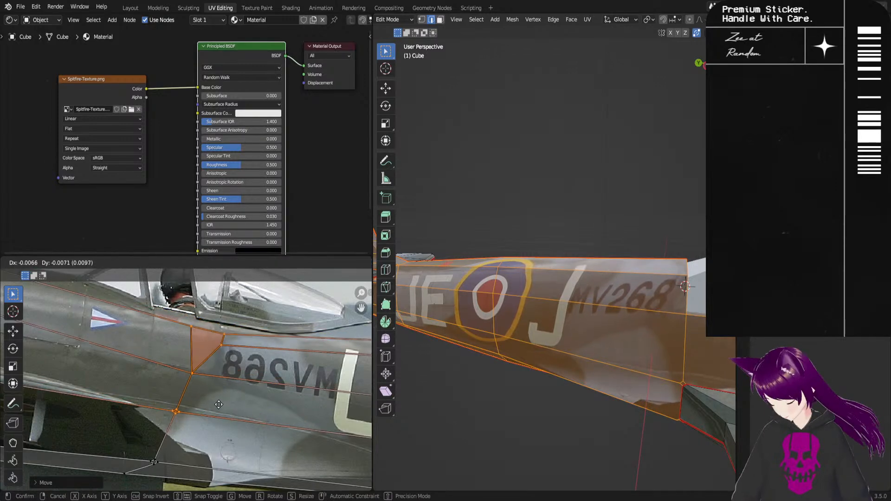
pyautogui.click(221, 402)
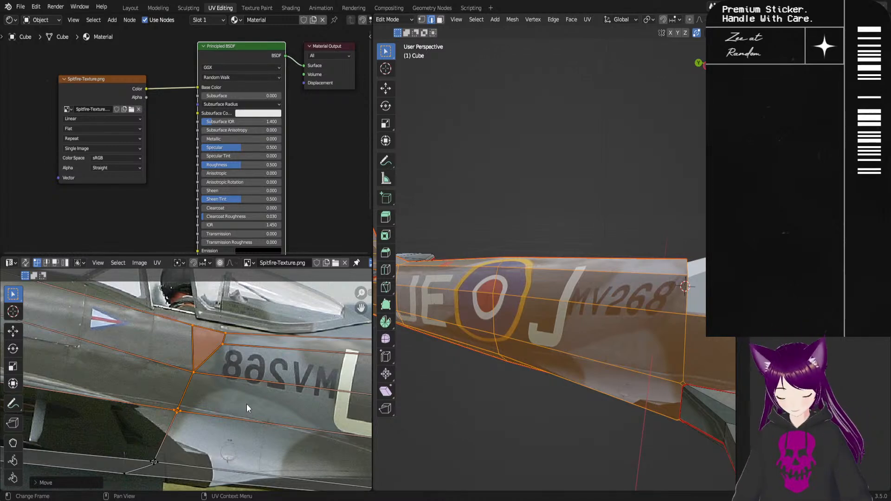
# Step: Raise the middle UV vertex ahead of the MV268 marking, and inspect the opposite fuselage side in Object Mode
pyautogui.moveTo(530, 387); pyautogui.dragTo(557, 399, button='middle')
pyautogui.moveTo(194, 372); pyautogui.dragTo(199, 350)
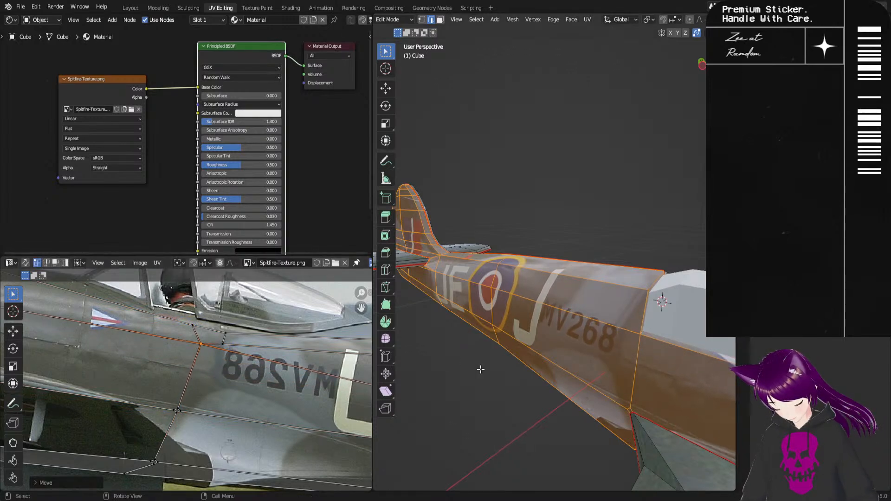
pyautogui.press('Tab')
pyautogui.moveTo(613, 402); pyautogui.dragTo(522, 336, button='middle')
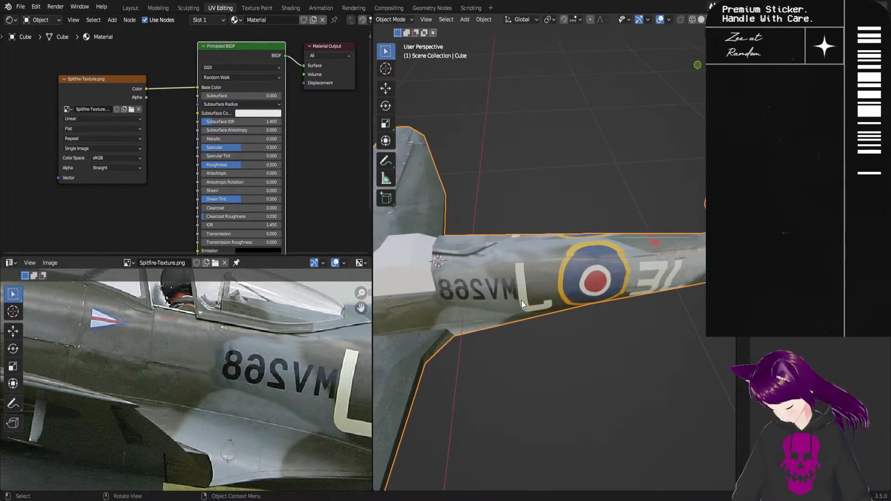
# Step: Select the linked fuselage side with the mirrored MV268 marking and raise its middle UV vertex just ahead of the marking
pyautogui.press('Tab')
pyautogui.press('l')
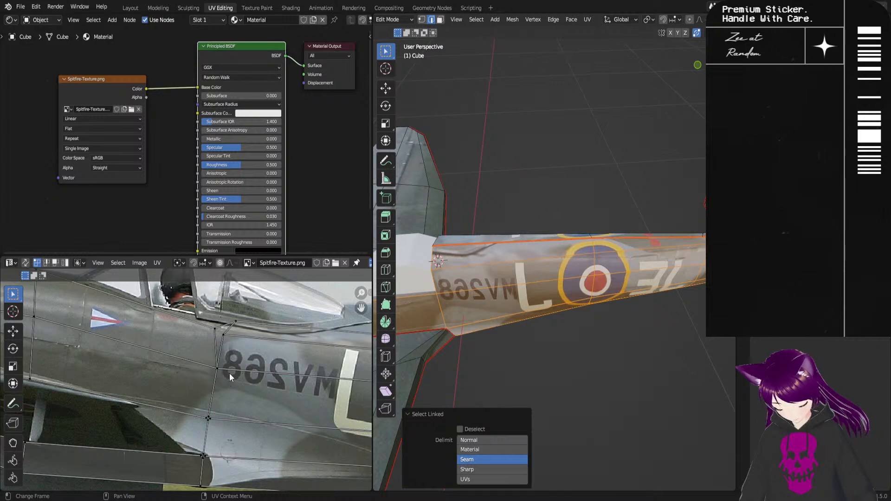
pyautogui.click(211, 374)
pyautogui.press('g')
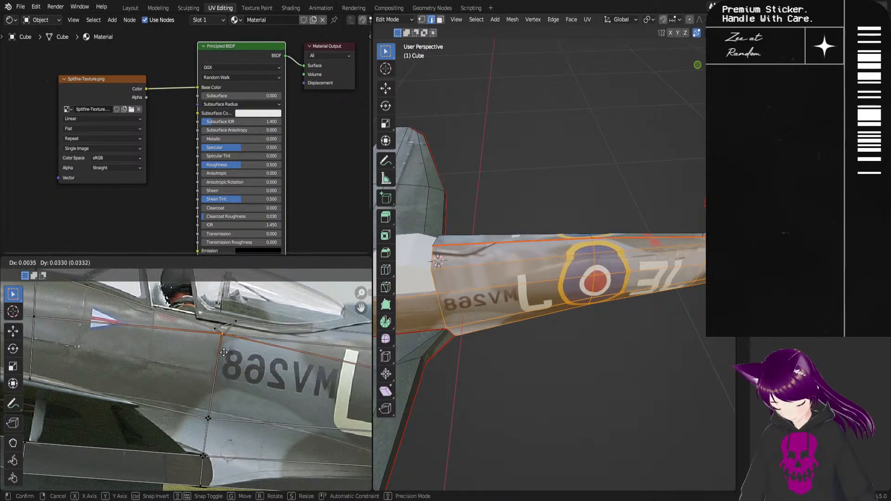
pyautogui.click(227, 369)
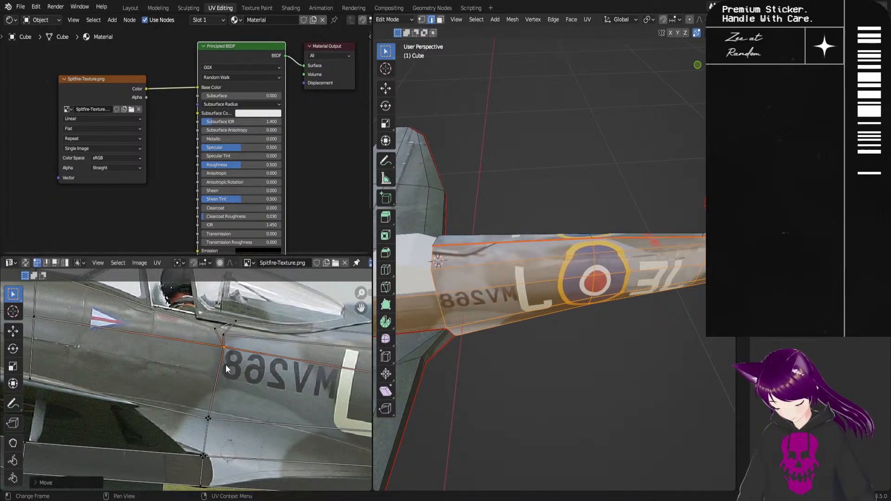
# Step: Reselect the mirrored-marking fuselage side and nudge its upper UV vertex along the cockpit sill
pyautogui.click(539, 387)
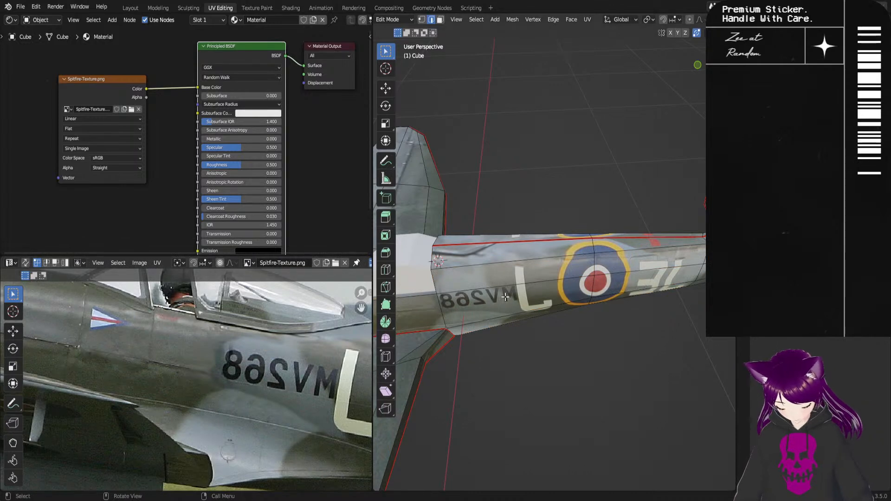
pyautogui.press('l')
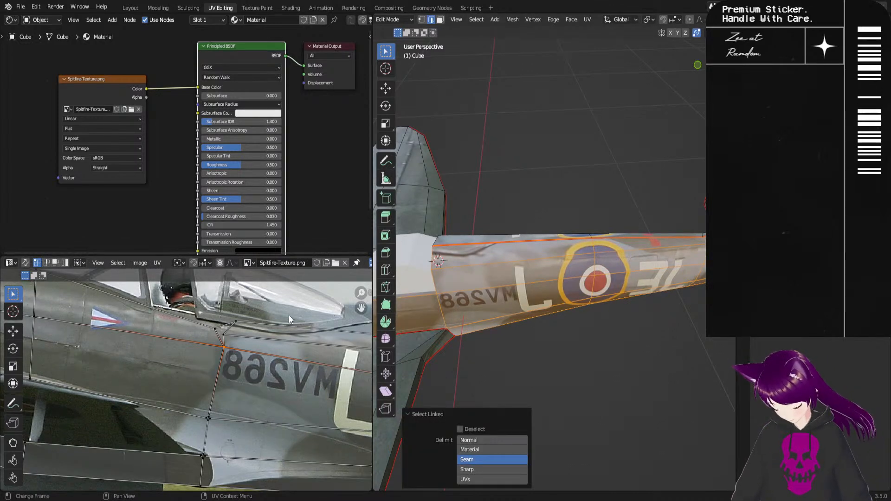
pyautogui.click(240, 317)
pyautogui.press('g')
pyautogui.click(241, 323)
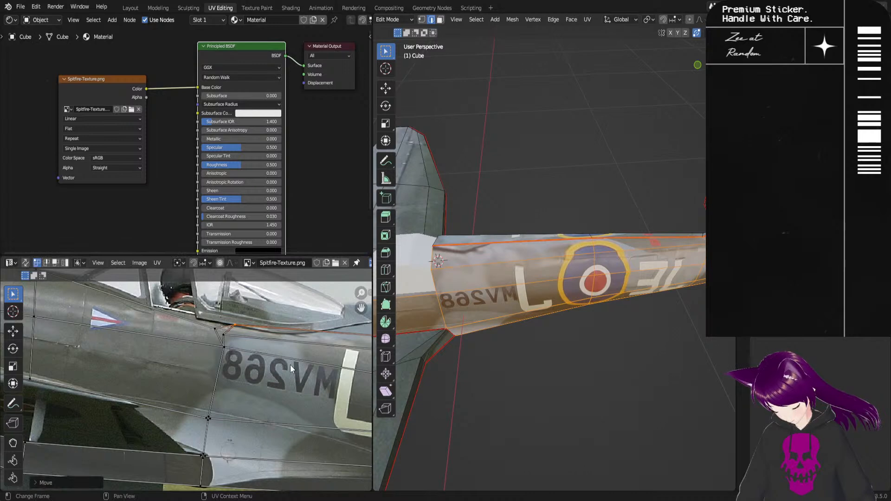
# Step: Adjust the uppermost UV vertex above the roundel so it follows the top edge of the fuselage
pyautogui.moveTo(349, 379); pyautogui.dragTo(212, 398, button='middle')
pyautogui.moveTo(476, 325); pyautogui.dragTo(408, 347, button='middle')
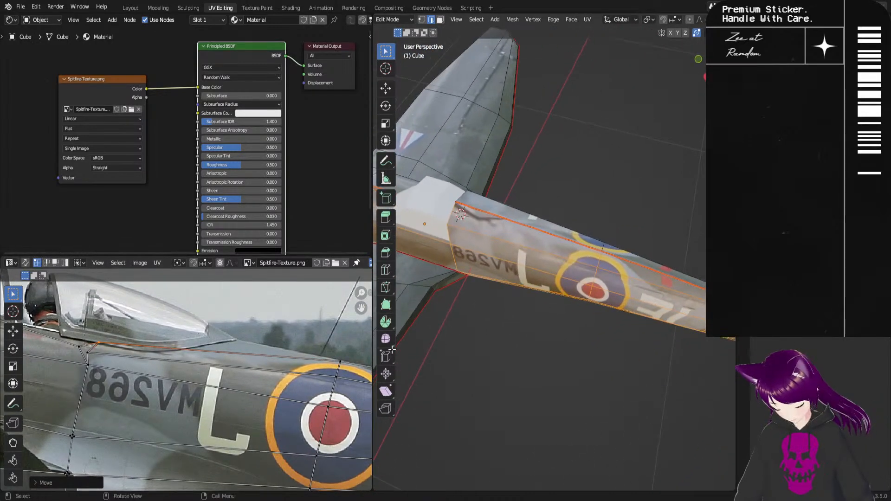
pyautogui.click(344, 363)
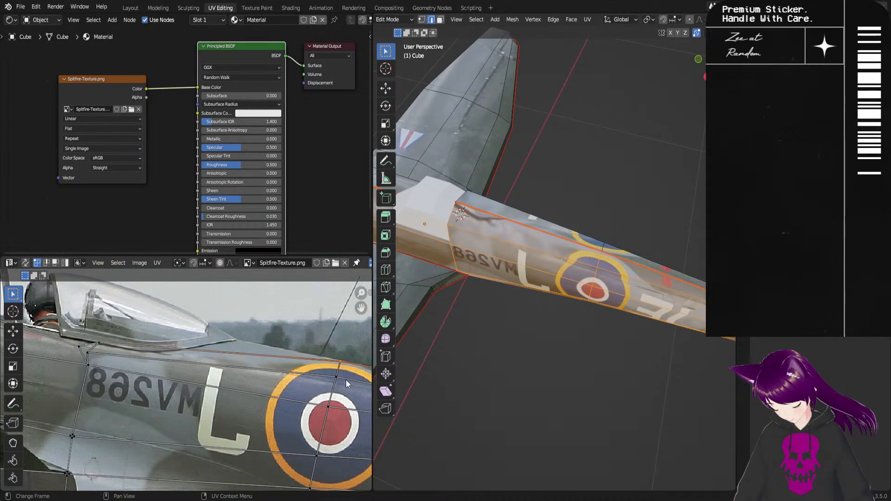
pyautogui.press('g')
pyautogui.click(347, 381)
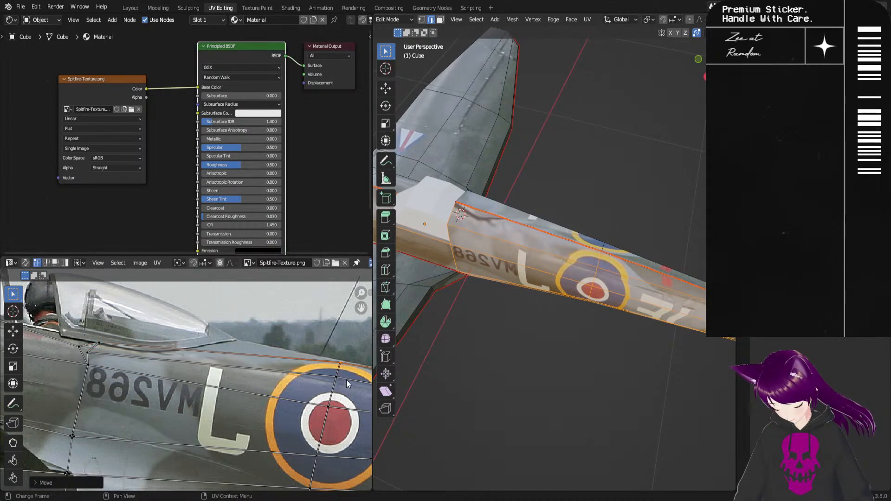
pyautogui.press('g')
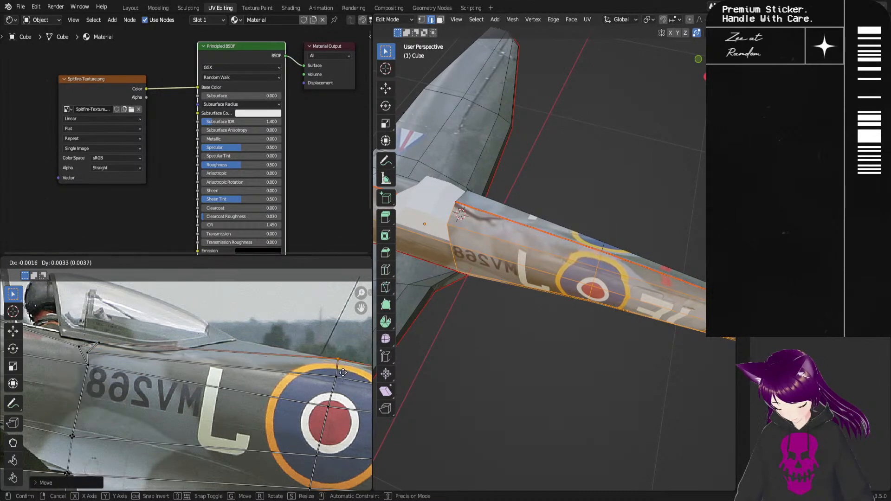
pyautogui.click(343, 374)
# Step: Select the column of UV vertices running through the roundel and rotate it about -2.7 degrees
pyautogui.moveTo(348, 355); pyautogui.dragTo(304, 490)
pyautogui.press('t')
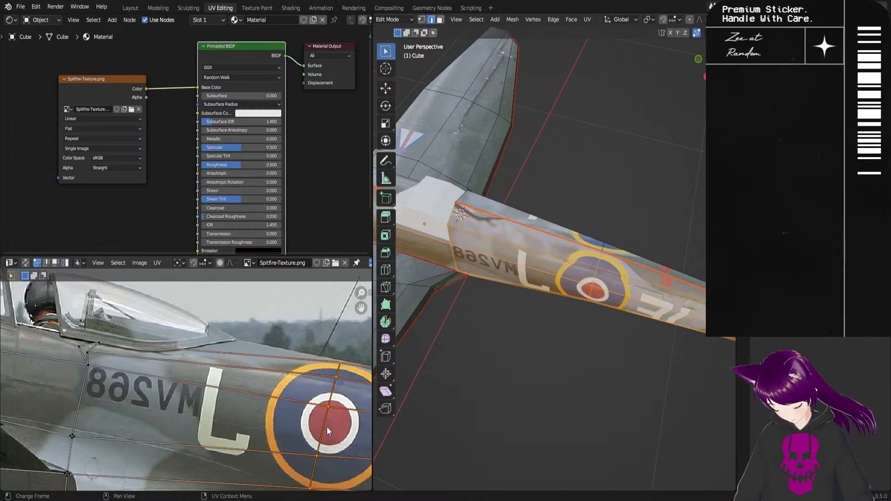
pyautogui.press('r')
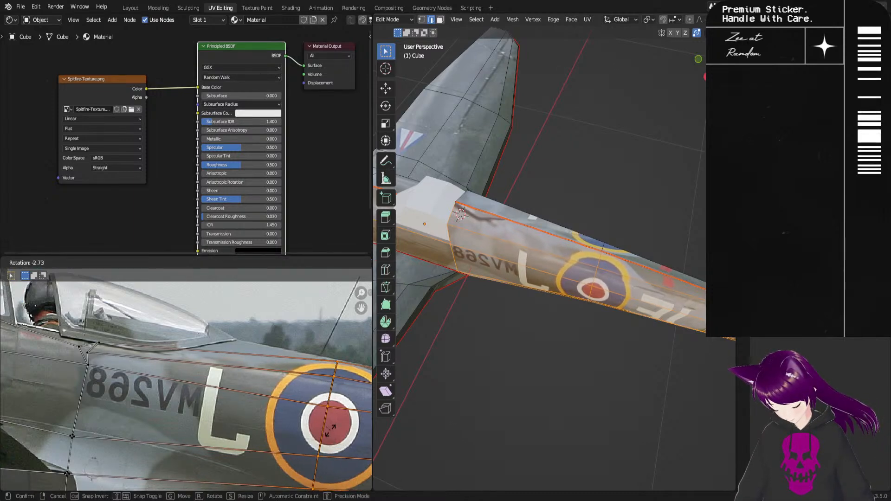
pyautogui.click(332, 432)
# Step: Raise the two uppermost UV vertices above the roundel to fit the fuselage's top edge
pyautogui.press('g')
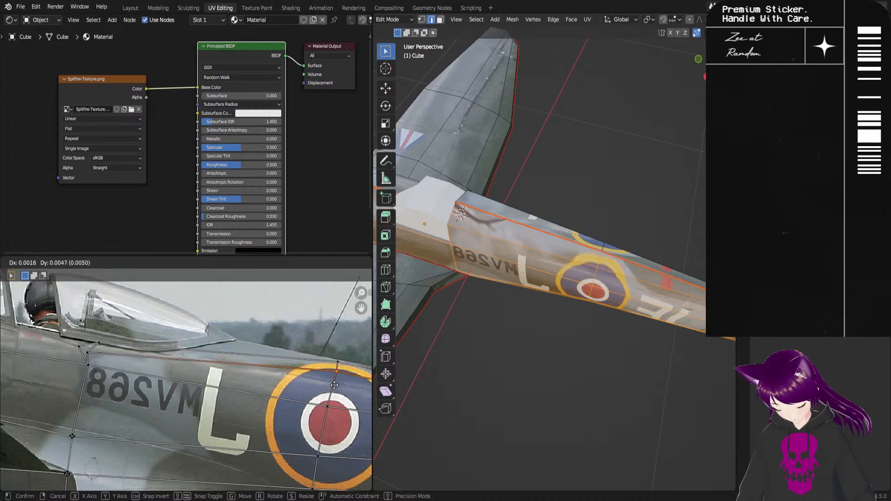
pyautogui.click(337, 384)
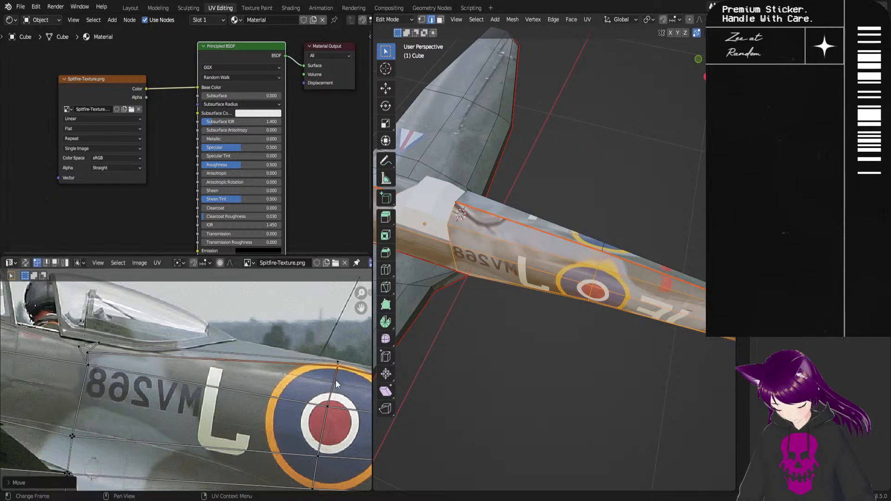
pyautogui.press('g')
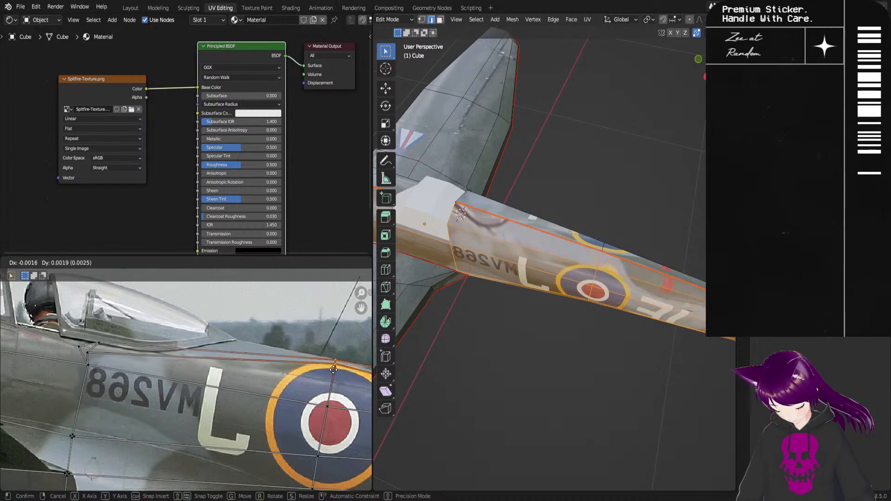
pyautogui.click(335, 369)
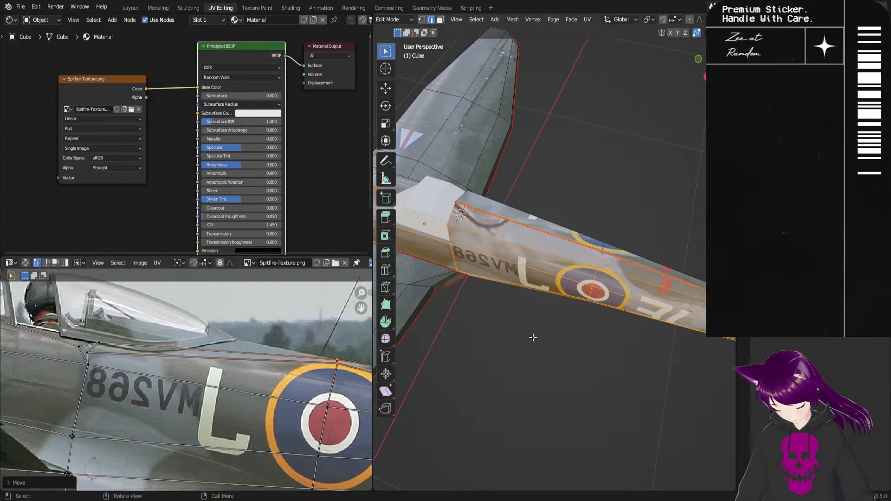
# Step: Select the opposite linked fuselage side and raise its upper UV vertex onto the top edge of the roundel
pyautogui.moveTo(411, 365); pyautogui.dragTo(562, 370, button='middle')
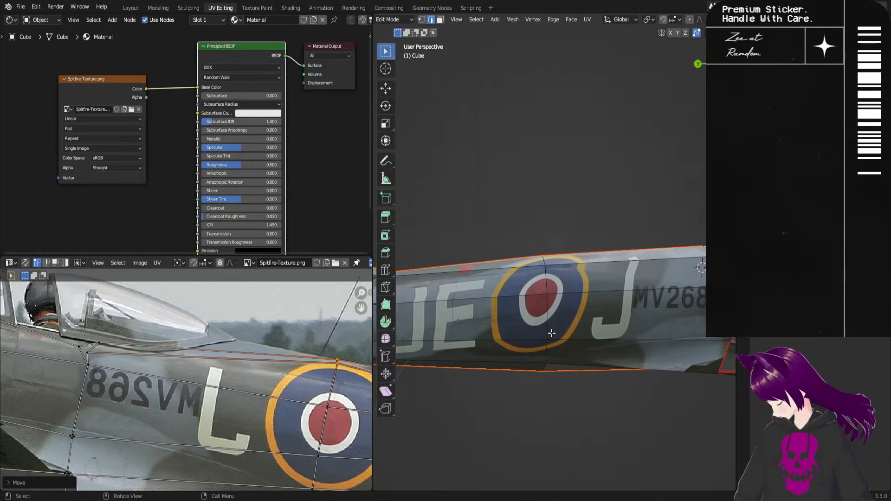
pyautogui.press('l')
pyautogui.moveTo(344, 374); pyautogui.dragTo(289, 372, button='middle')
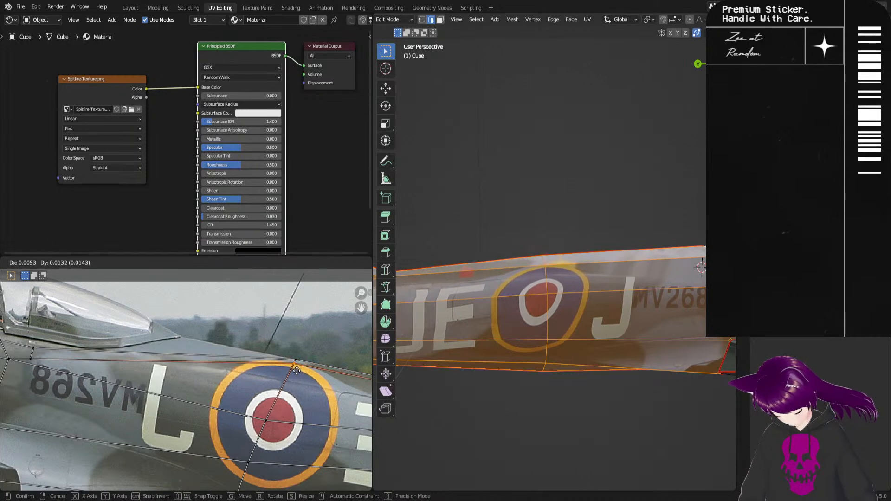
pyautogui.click(288, 365)
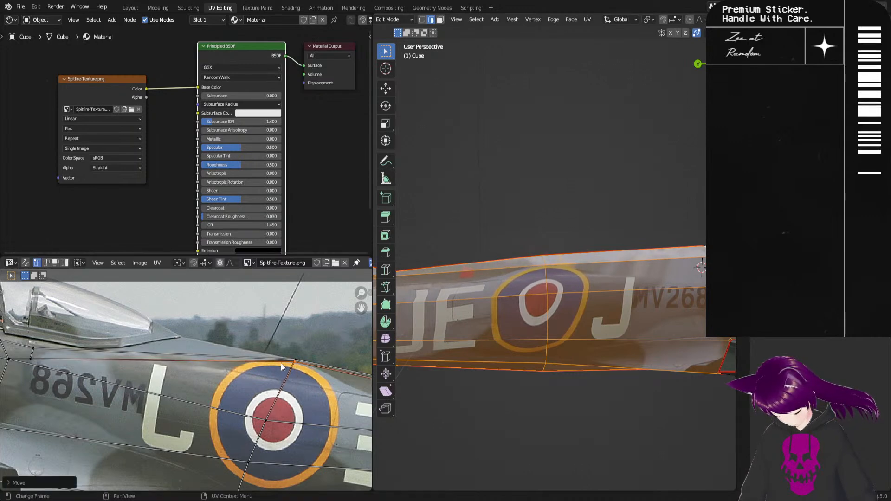
# Step: Shift the two upper UV vertices above the MV268 marking aft by about 0.04, and raise the lower one toward the cockpit sill
pyautogui.press('g')
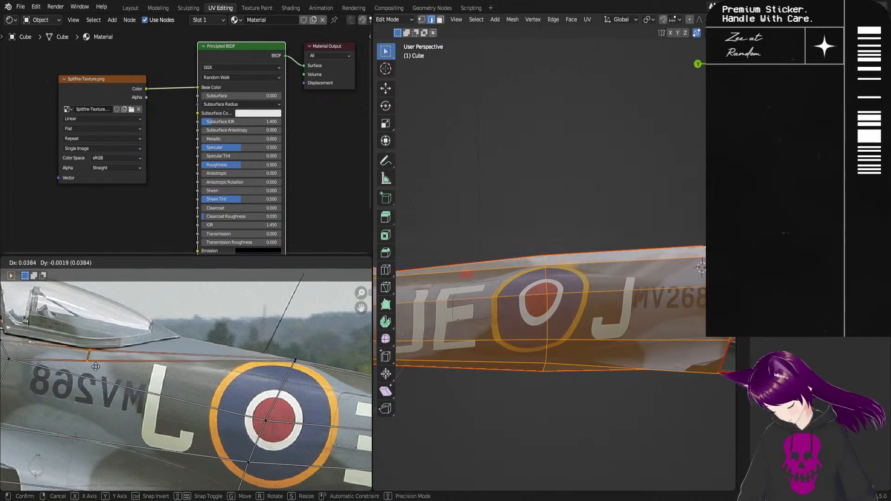
pyautogui.click(108, 378)
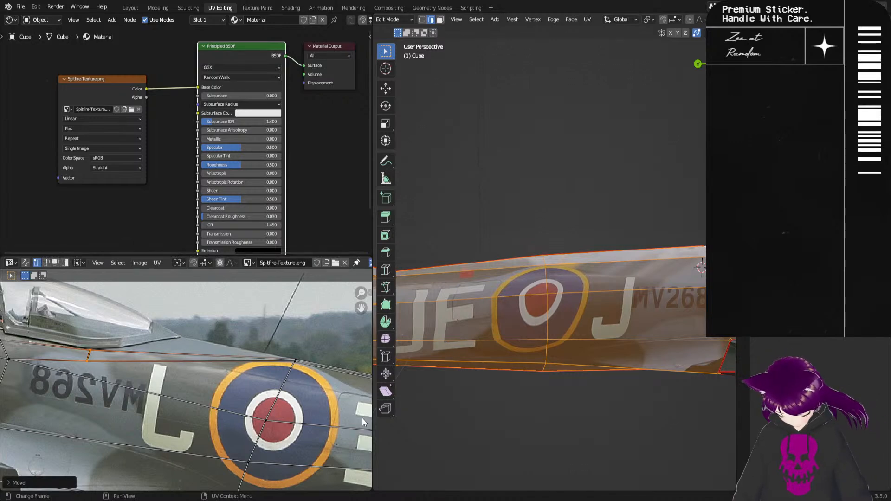
pyautogui.moveTo(449, 372); pyautogui.dragTo(517, 382, button='middle')
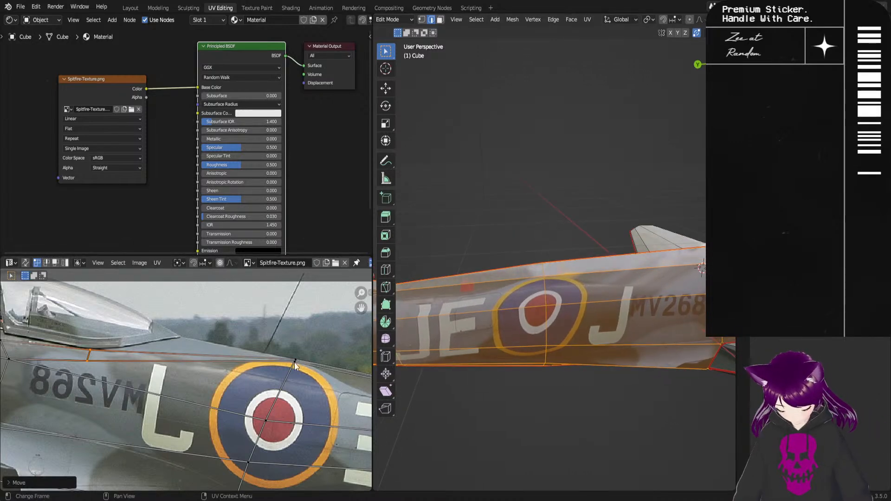
pyautogui.click(88, 360)
pyautogui.press('g')
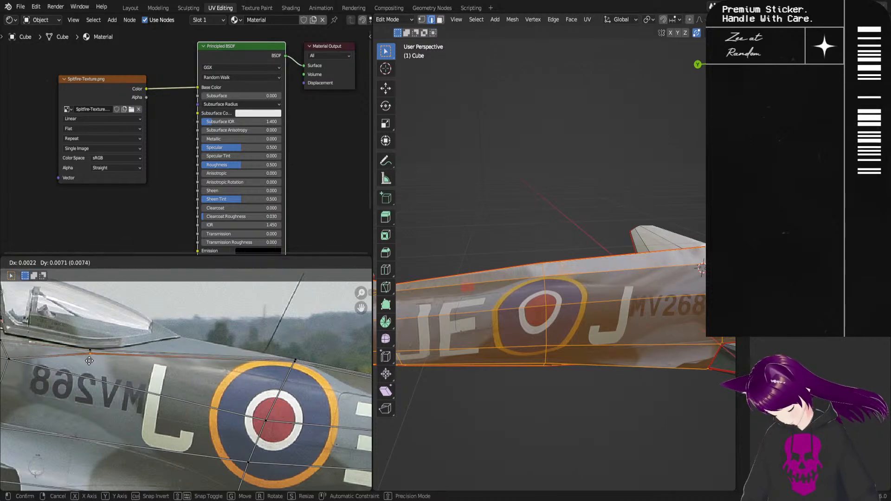
pyautogui.click(96, 365)
# Step: Nudge the uppermost UV vertices above the roundel so they follow the fuselage spine at the antenna base
pyautogui.scroll(3, 317, 376)
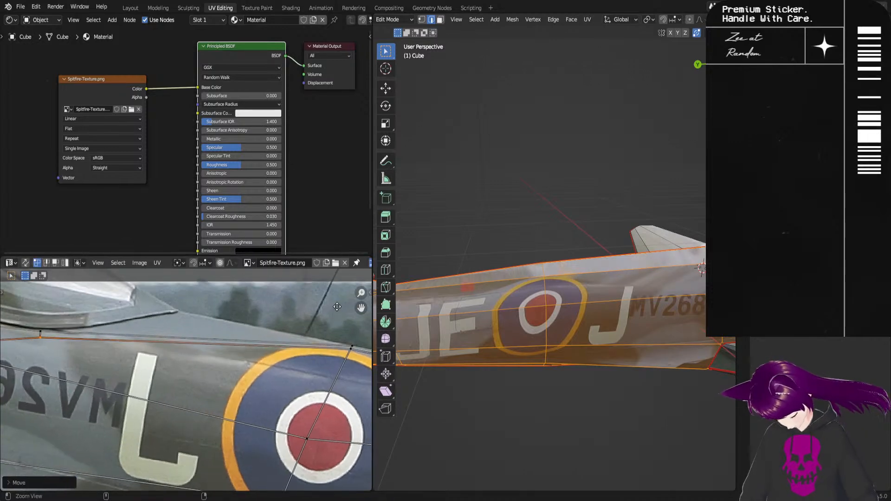
pyautogui.click(300, 359)
pyautogui.press('g')
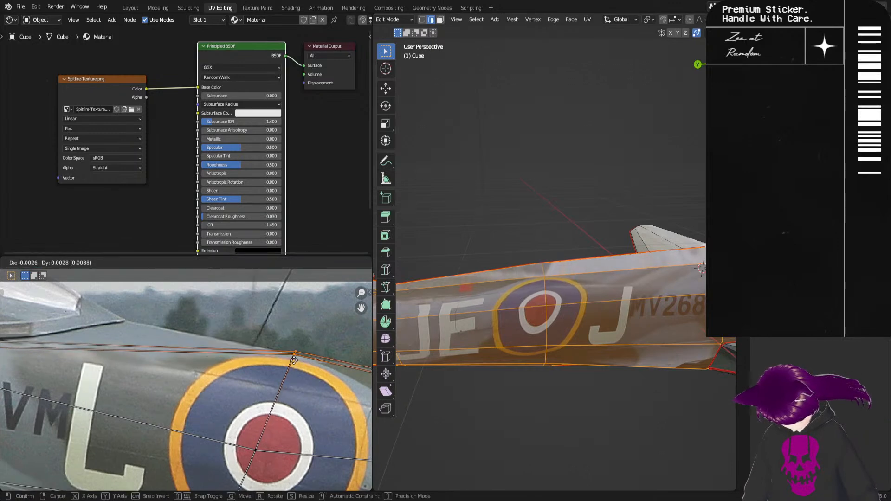
pyautogui.click(295, 364)
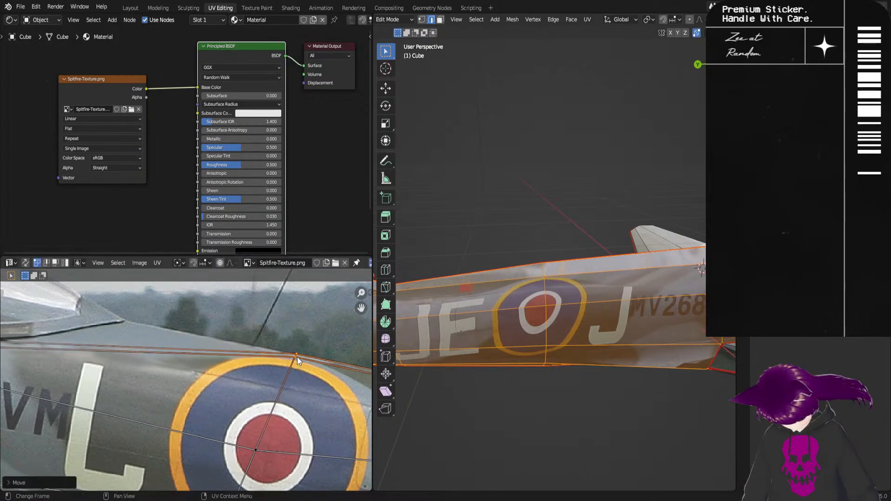
pyautogui.hotkey('alt', 'a')
pyautogui.moveTo(288, 369); pyautogui.dragTo(297, 355)
pyautogui.press('g')
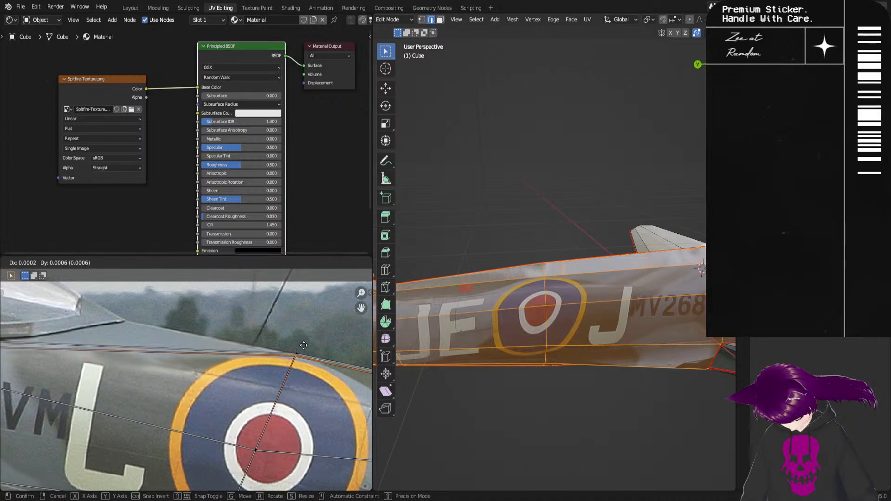
pyautogui.click(304, 345)
# Step: Deselect the fuselage side and select the linked undersides of both tailplane halves
pyautogui.click(557, 406)
pyautogui.keyDown('alt'); pyautogui.moveTo(614, 421); pyautogui.dragTo(558, 359); pyautogui.keyUp('alt')
pyautogui.moveTo(558, 359); pyautogui.dragTo(554, 219, button='middle')
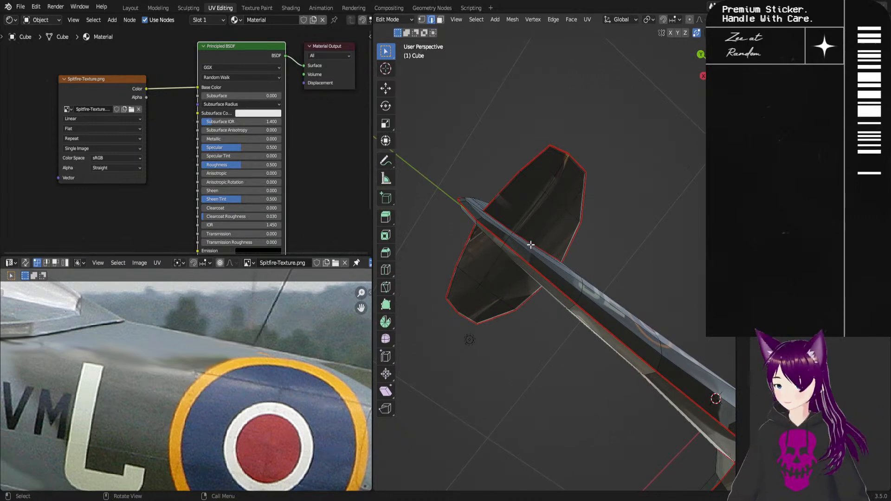
pyautogui.press('l')
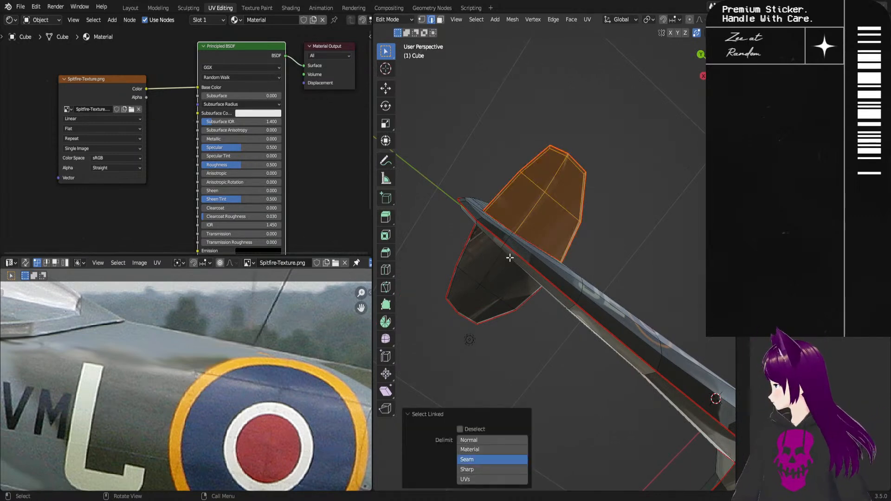
pyautogui.press('l')
# Step: Mirror the tailplane UV island nearer the MV268 marking vertically and stack it exactly over the other tailplane island
pyautogui.scroll(-2, 303, 448)
pyautogui.scroll(-4, 303, 448)
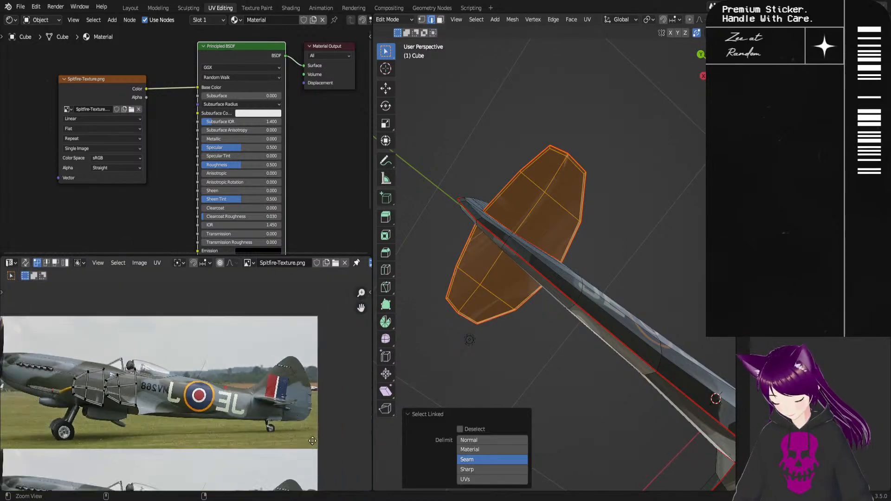
pyautogui.moveTo(278, 449); pyautogui.dragTo(352, 396, button='middle')
pyautogui.scroll(5, 275, 378)
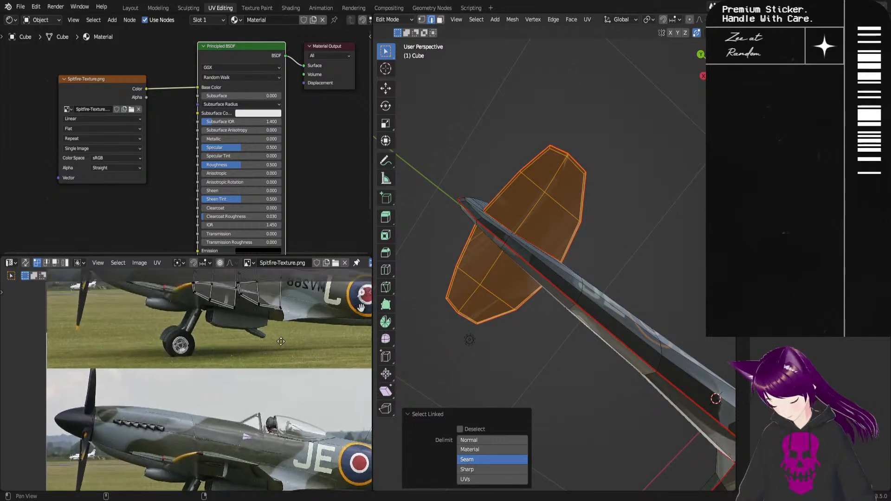
pyautogui.moveTo(282, 380)
pyautogui.mouseDown(button='middle')
pyautogui.moveTo(311, 375)
pyautogui.moveTo(302, 343)
pyautogui.moveTo(282, 376)
pyautogui.mouseUp(button='middle')
pyautogui.scroll(2, 300, 348)
pyautogui.moveTo(301, 347); pyautogui.dragTo(270, 348, button='middle')
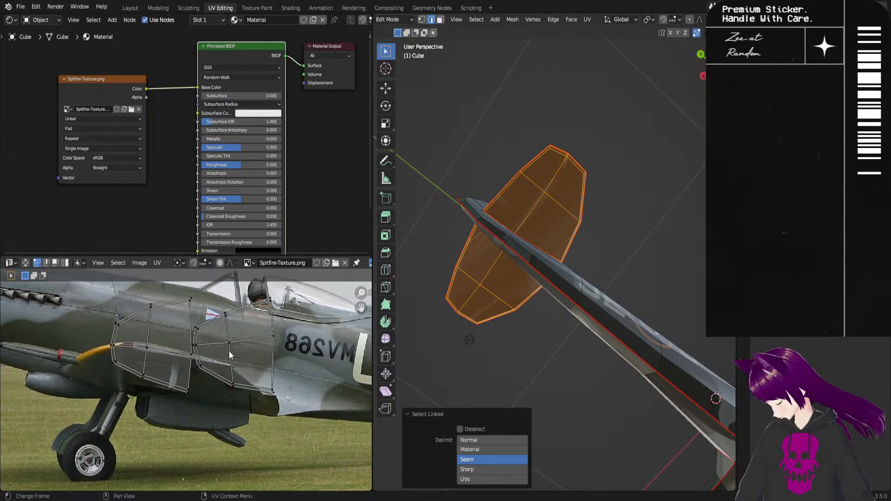
pyautogui.press('l')
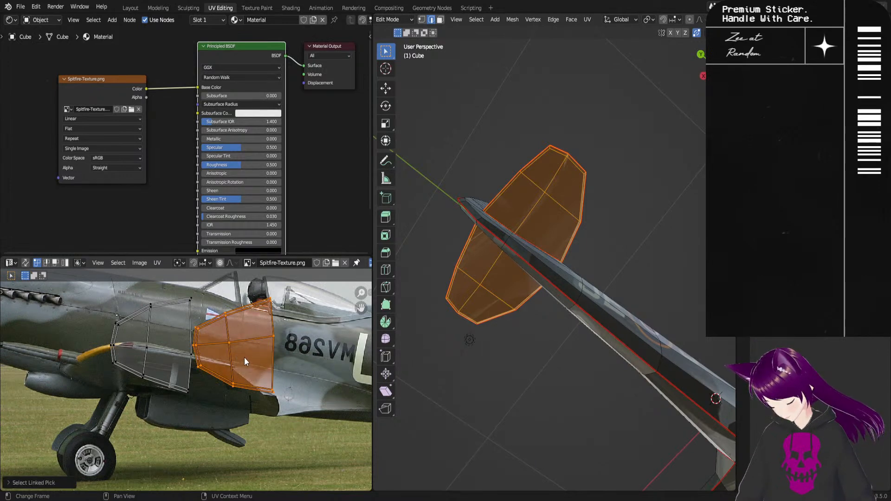
pyautogui.rightClick(244, 349)
pyautogui.click(241, 367)
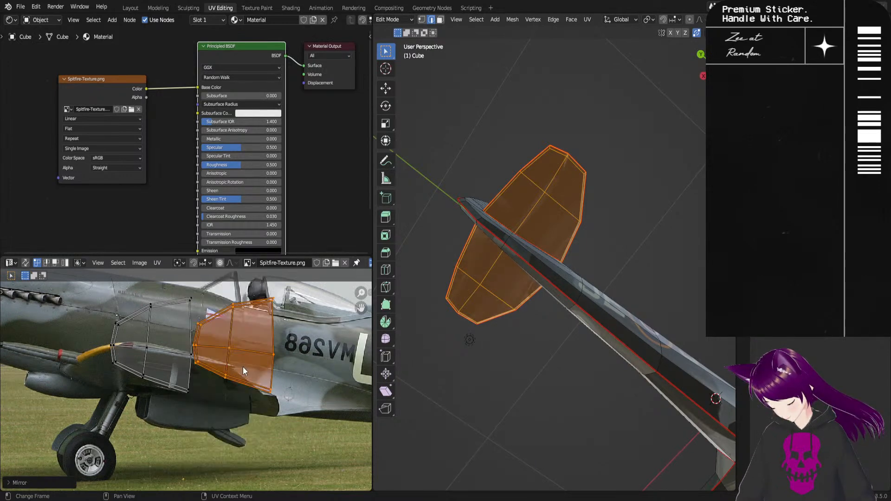
pyautogui.press('g')
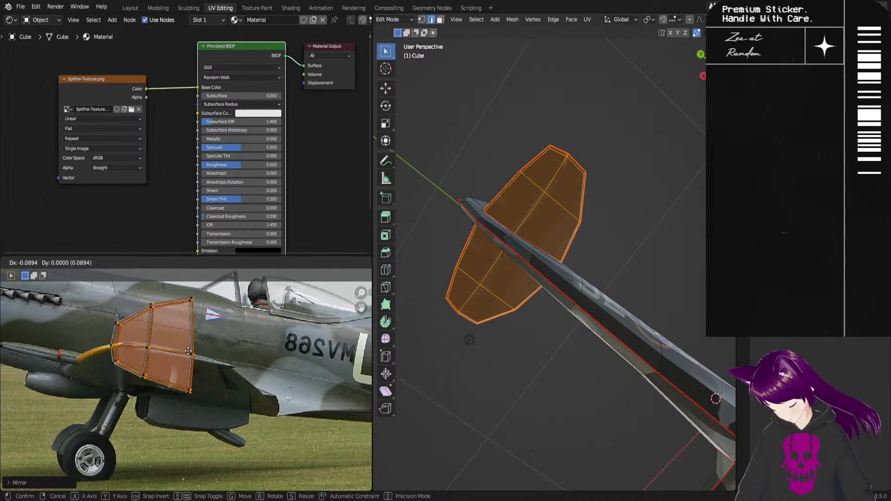
pyautogui.click(186, 353)
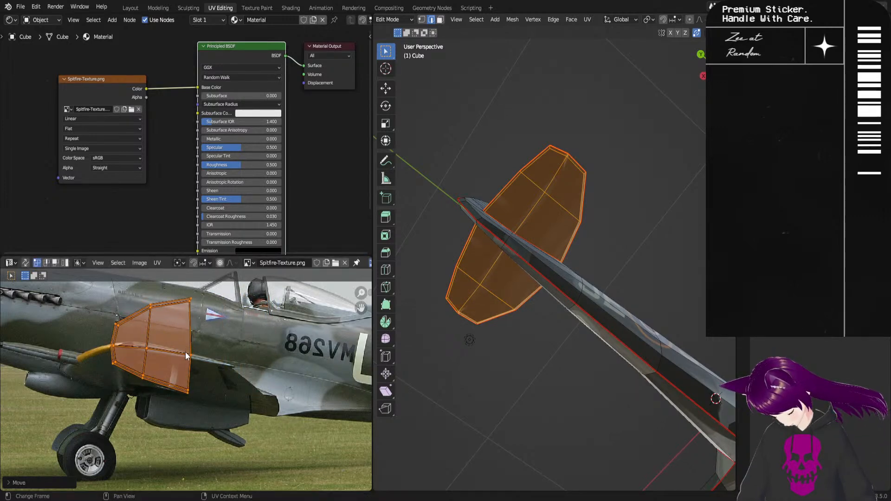
pyautogui.press('g')
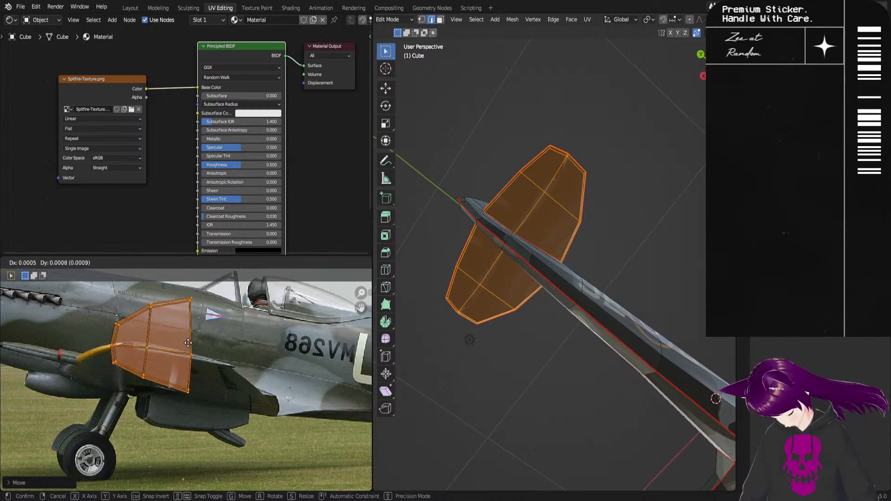
pyautogui.click(186, 344)
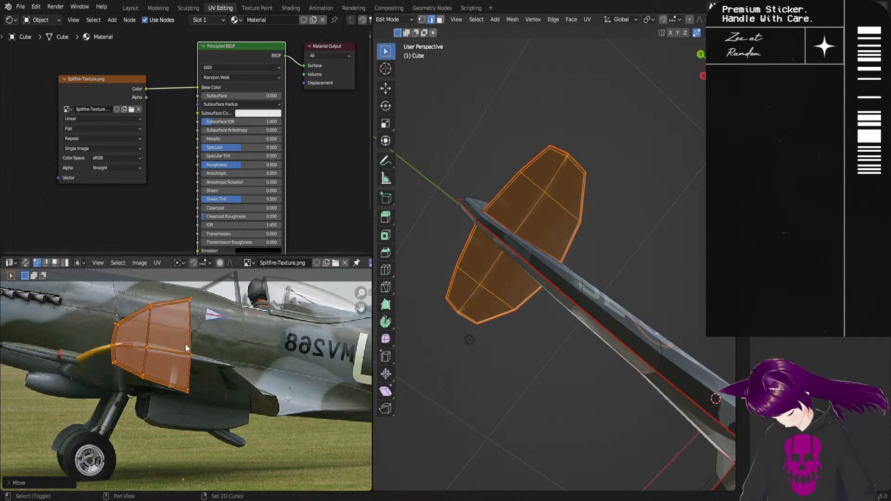
# Step: Select both stacked tailplane UV islands and scale them down to about 0.52
pyautogui.press('s')
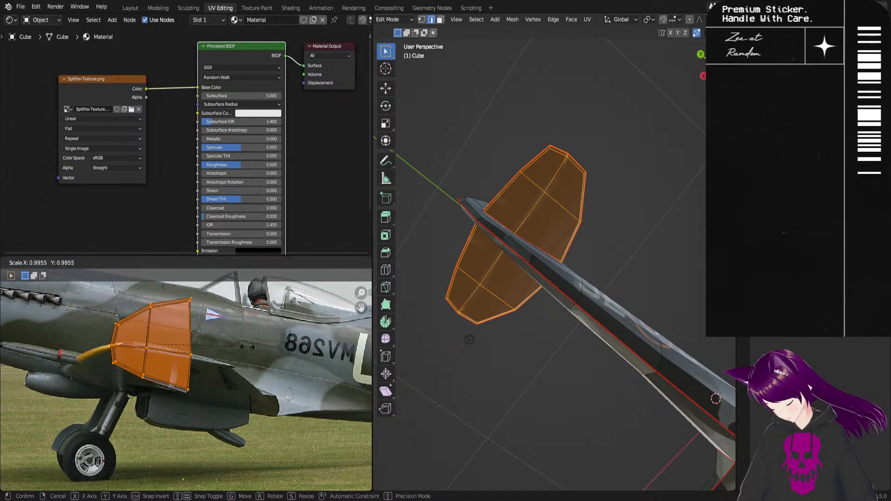
pyautogui.click(219, 347)
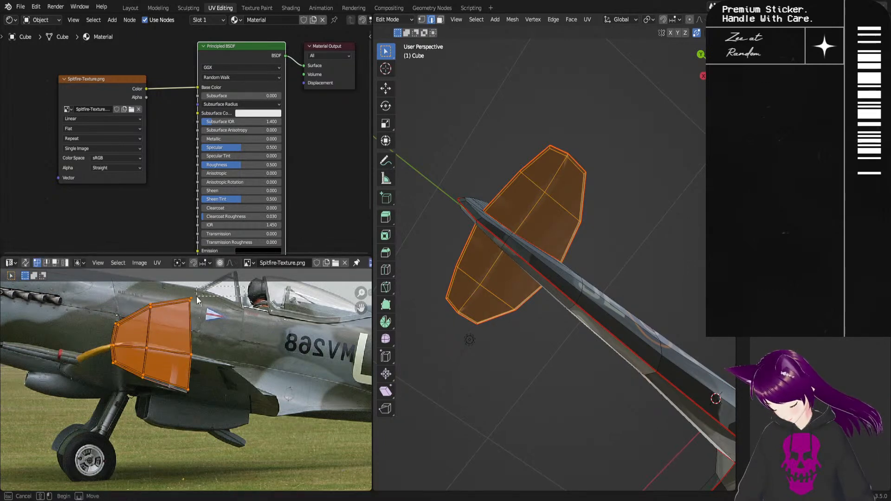
pyautogui.press('s')
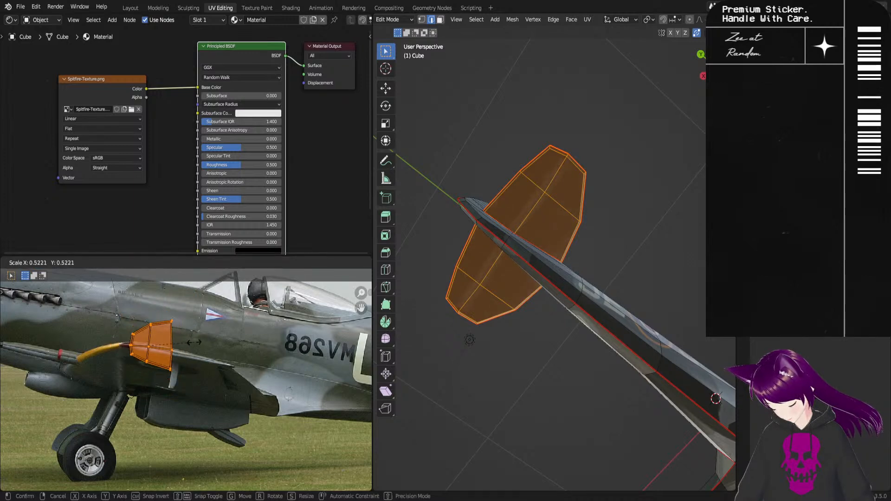
pyautogui.click(193, 341)
# Step: Place the stacked tailplane islands on the plain fuselage area ahead of the cockpit, rotate them slightly, and inspect the whole aircraft
pyautogui.press('g')
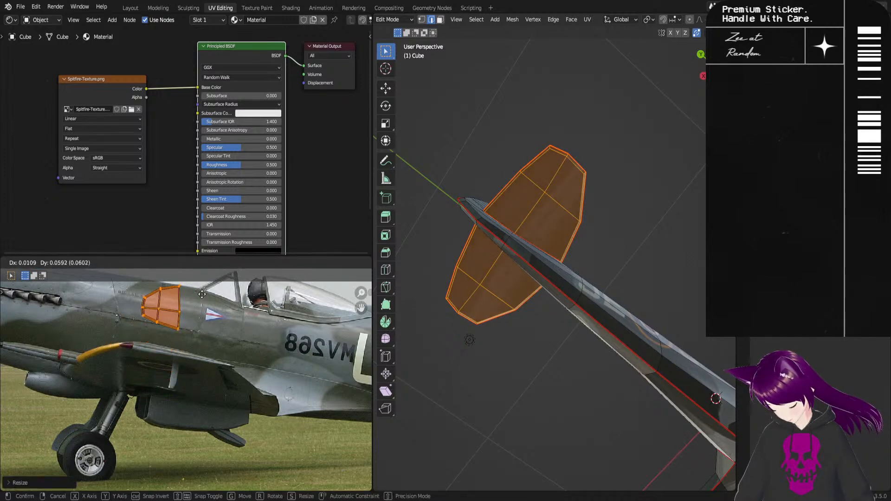
pyautogui.click(202, 294)
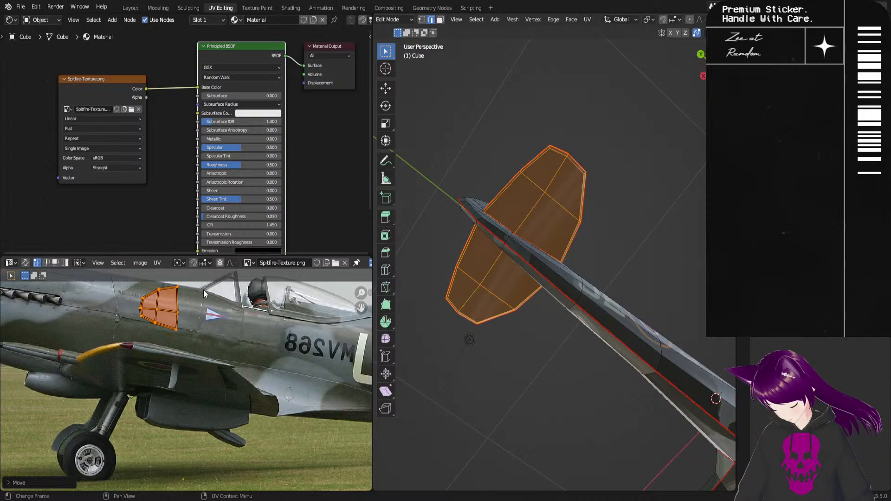
pyautogui.press('r')
pyautogui.click(206, 296)
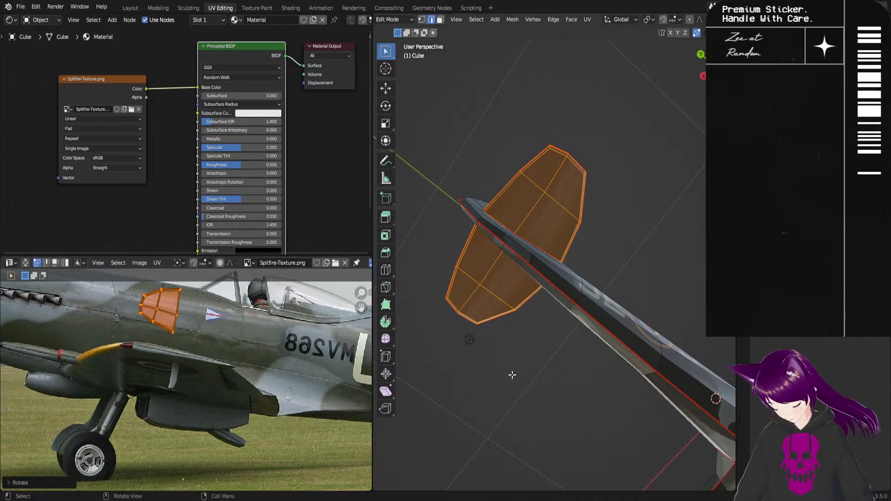
pyautogui.click(545, 383)
pyautogui.moveTo(558, 384)
pyautogui.mouseDown(button='middle')
pyautogui.moveTo(555, 391)
pyautogui.moveTo(537, 370)
pyautogui.moveTo(559, 384)
pyautogui.moveTo(624, 390)
pyautogui.moveTo(572, 417)
pyautogui.moveTo(569, 374)
pyautogui.moveTo(557, 405)
pyautogui.moveTo(586, 382)
pyautogui.moveTo(563, 342)
pyautogui.moveTo(551, 406)
pyautogui.moveTo(551, 373)
pyautogui.mouseUp(button='middle')
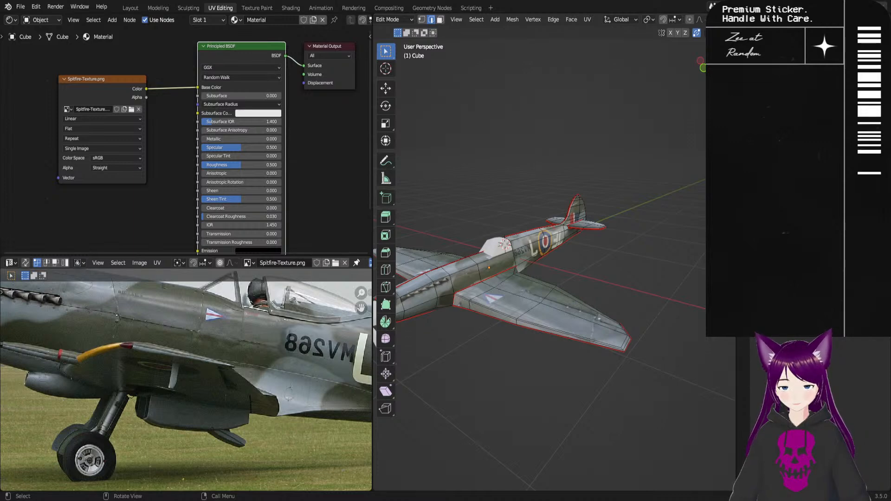
# Step: Select the linked fuselage side carrying the reversed MV268 marking and project its UVs from the right orthographic view
pyautogui.keyDown('alt'); pyautogui.moveTo(503, 378); pyautogui.dragTo(552, 386, button='middle'); pyautogui.keyUp('alt')
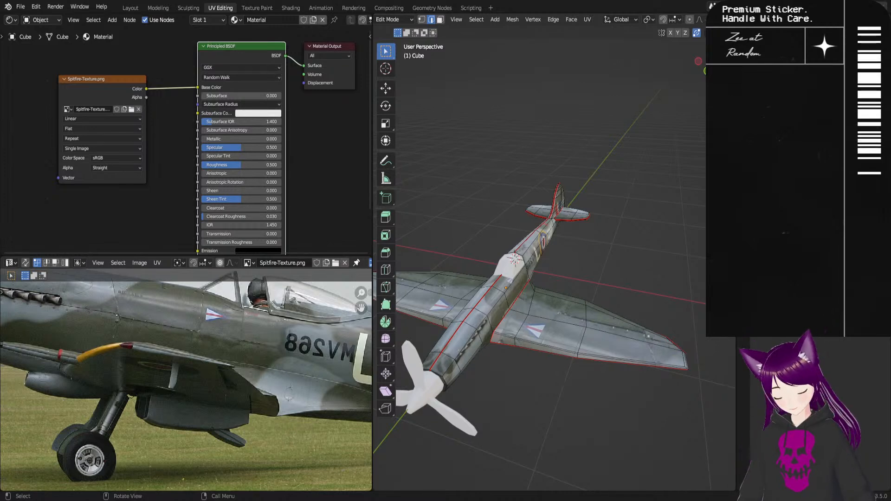
pyautogui.keyDown('alt'); pyautogui.moveTo(668, 302); pyautogui.dragTo(638, 325); pyautogui.keyUp('alt')
pyautogui.moveTo(665, 265); pyautogui.dragTo(569, 328, button='middle')
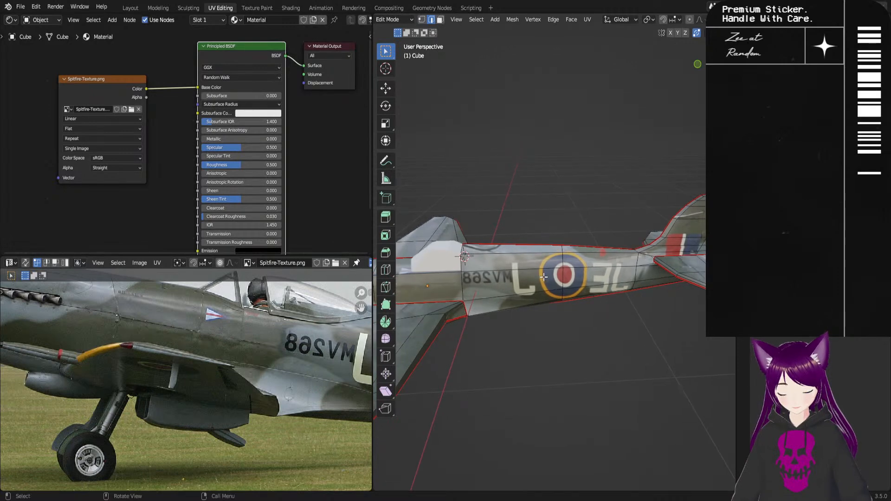
pyautogui.press('l')
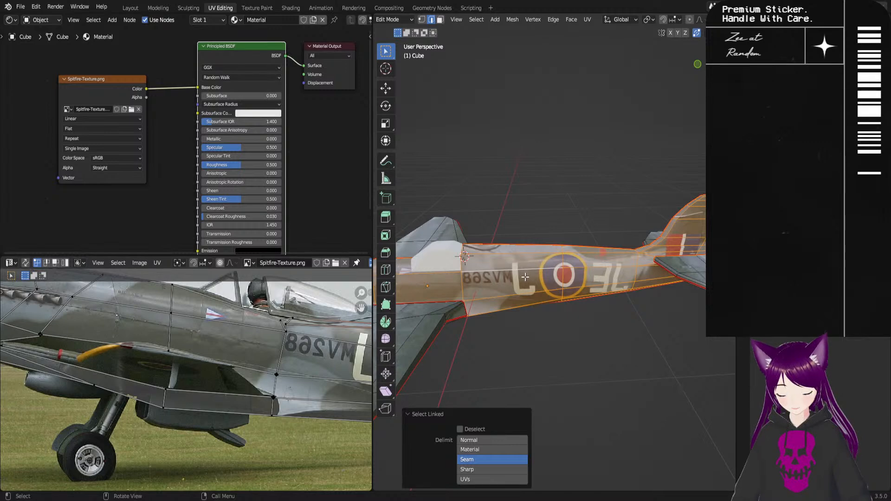
pyautogui.press('KP_3')
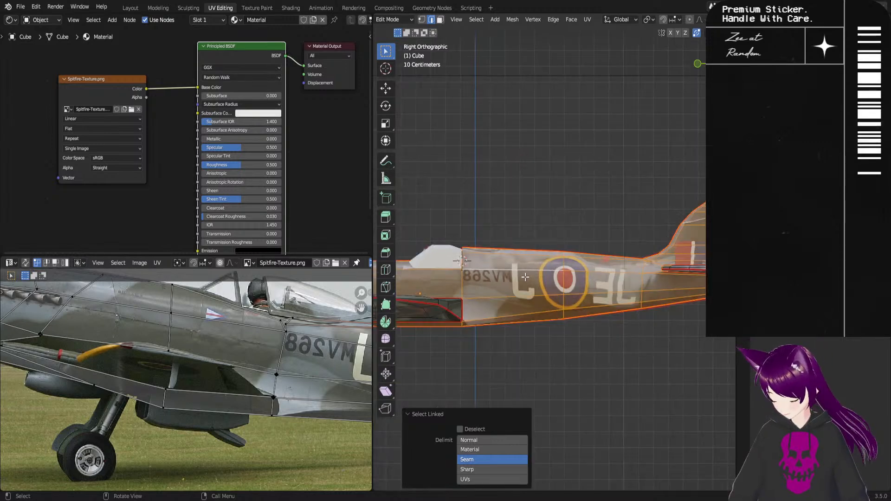
pyautogui.rightClick(525, 278)
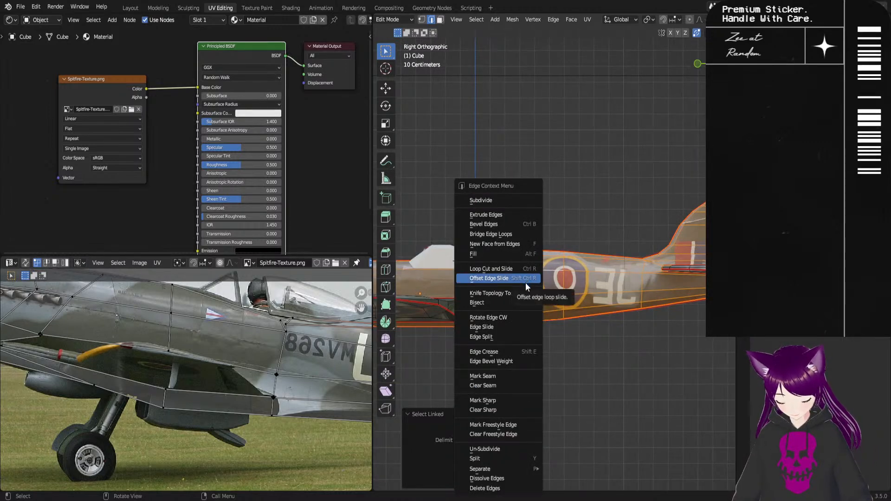
pyautogui.click(524, 279)
pyautogui.press('u')
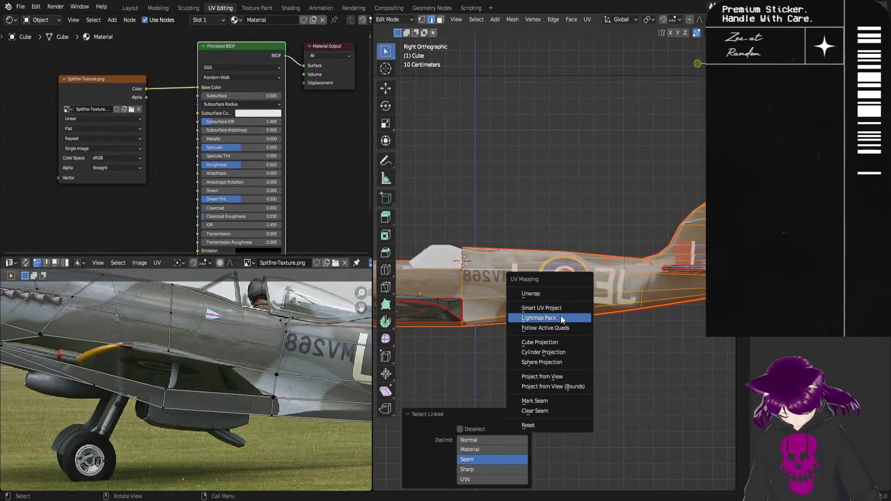
pyautogui.click(570, 377)
# Step: Select the whole projected fuselage island, rotate it to match the photographed aircraft's slope, and move it onto the upper Spitfire photo
pyautogui.scroll(-2, 305, 449)
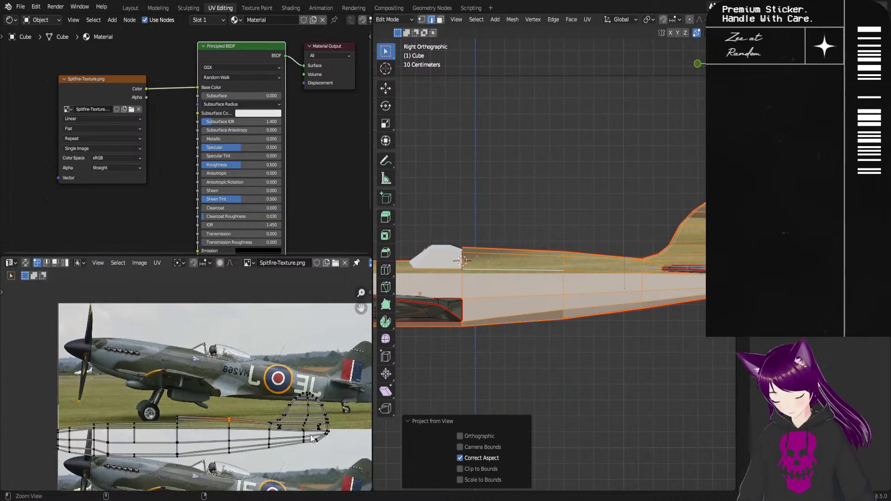
pyautogui.scroll(-1, 306, 449)
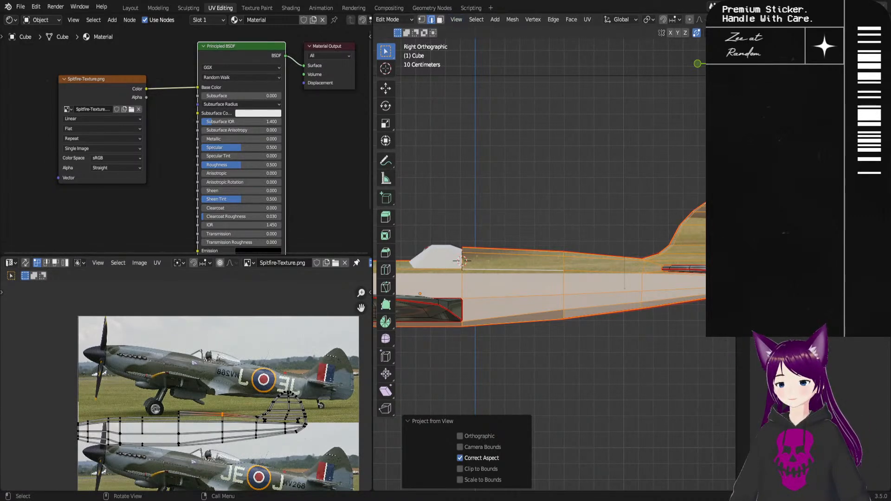
pyautogui.press('a')
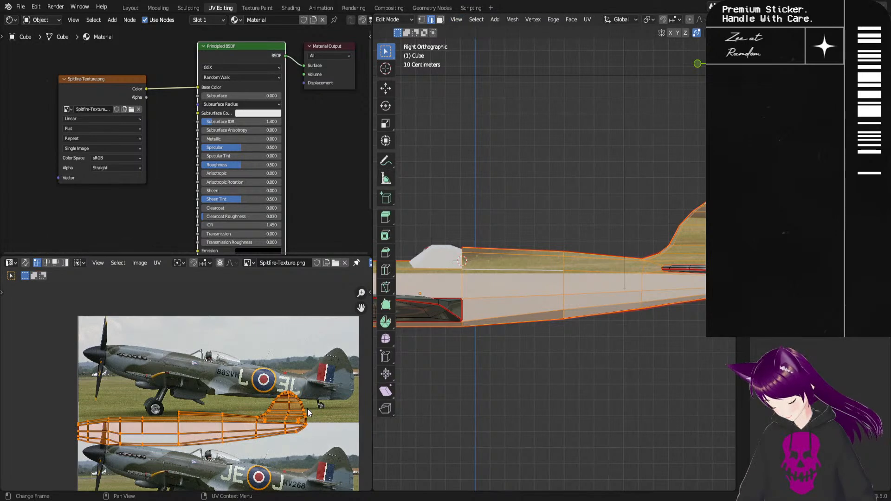
pyautogui.press('r')
pyautogui.click(307, 434)
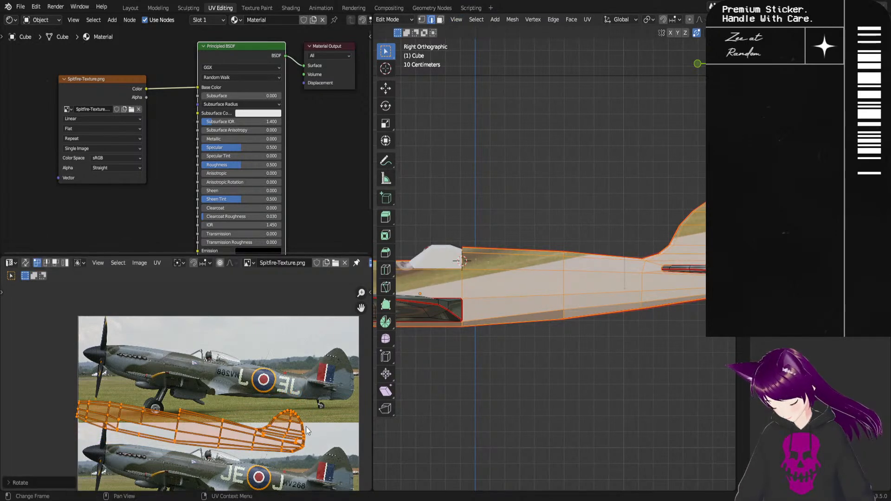
pyautogui.press('g')
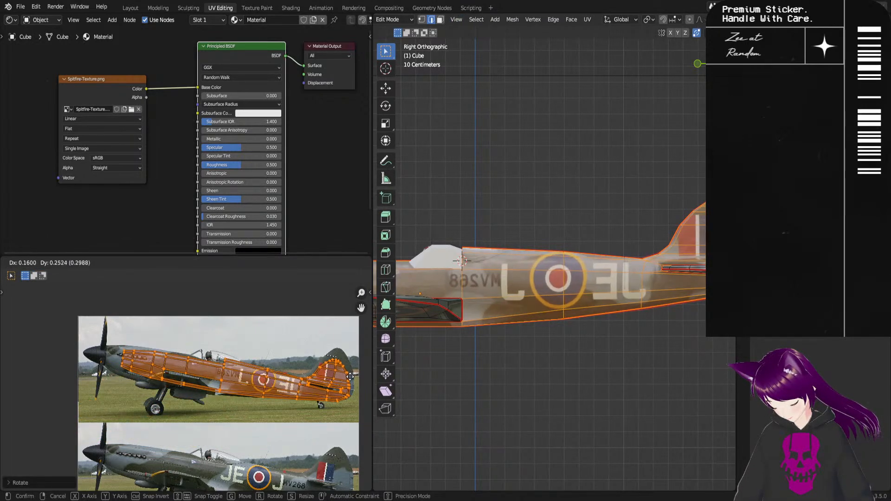
pyautogui.click(347, 376)
# Step: Stretch the fuselage island along X and shift it slightly so it spans from behind the spinner to the rudder
pyautogui.press('s')
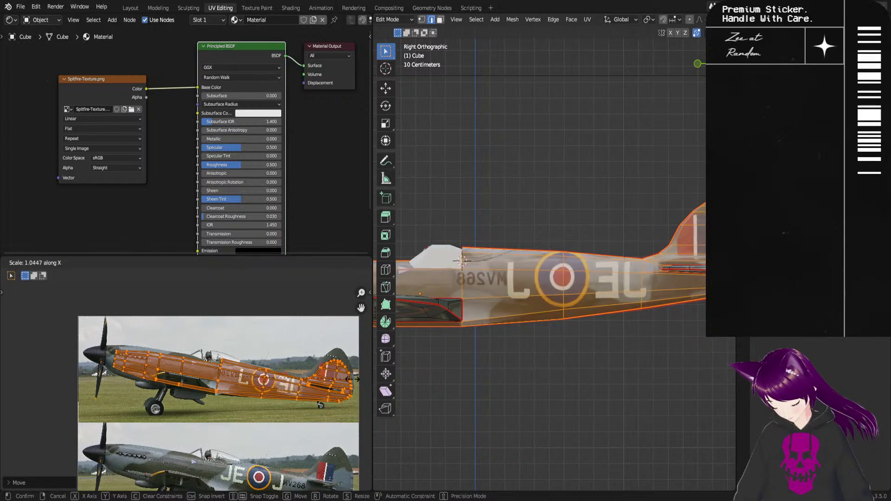
pyautogui.click(360, 384)
pyautogui.press('g')
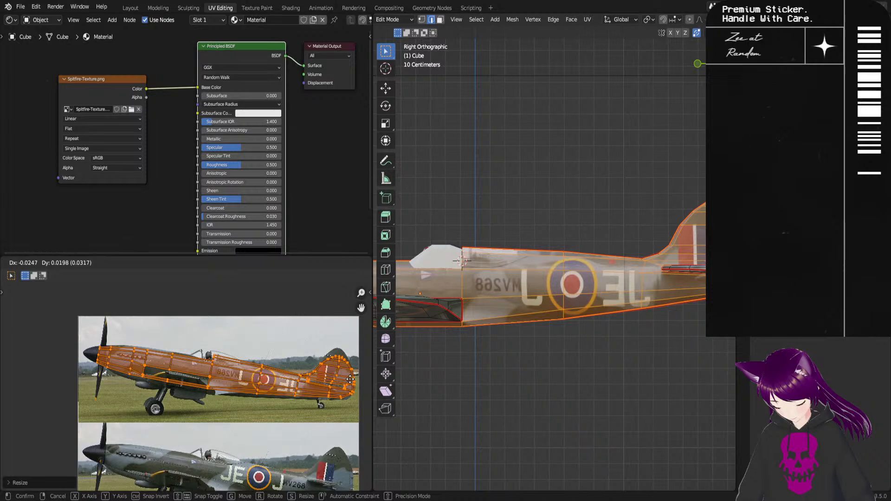
pyautogui.click(351, 381)
# Step: Check the fuselage island's fit against the photo from cockpit to tail, and examine the markings on the model
pyautogui.scroll(5, 270, 399)
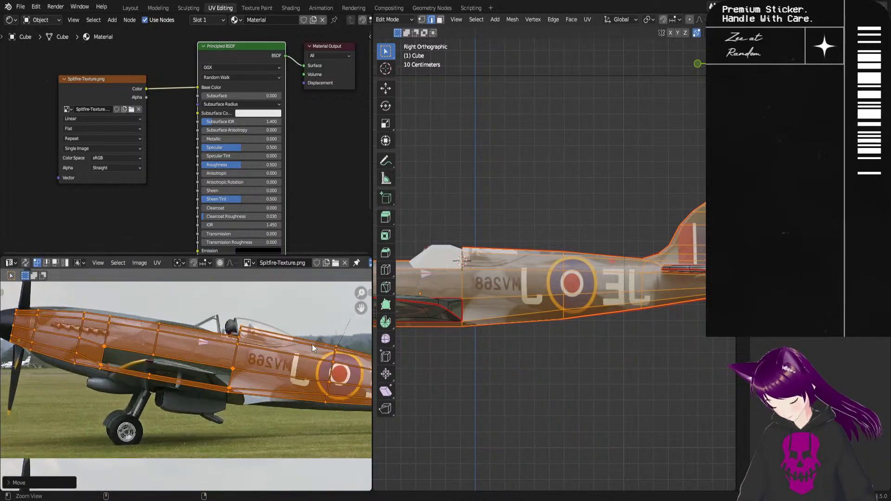
pyautogui.moveTo(347, 393); pyautogui.dragTo(332, 382, button='middle')
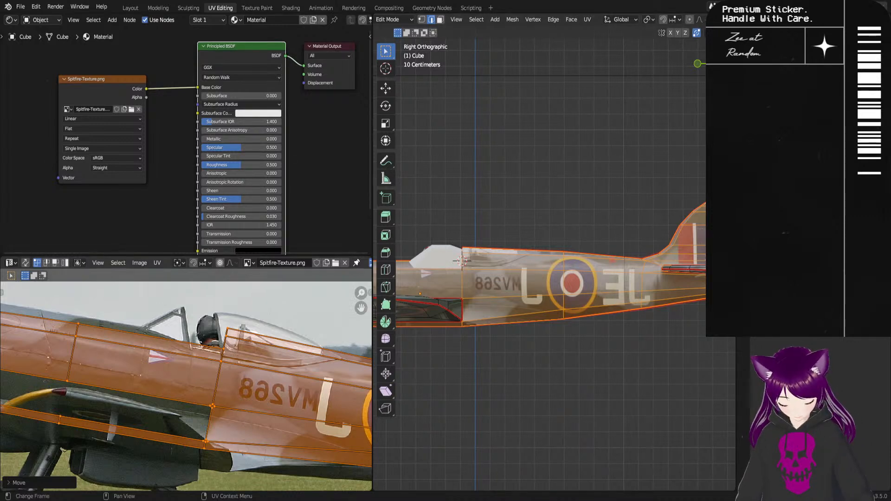
pyautogui.moveTo(344, 428); pyautogui.dragTo(288, 452, button='middle')
pyautogui.keyDown('alt'); pyautogui.moveTo(288, 452); pyautogui.dragTo(242, 453); pyautogui.keyUp('alt')
pyautogui.keyDown('alt'); pyautogui.moveTo(333, 469); pyautogui.dragTo(292, 463); pyautogui.keyUp('alt')
pyautogui.keyDown('alt'); pyautogui.moveTo(354, 453); pyautogui.dragTo(319, 462); pyautogui.keyUp('alt')
pyautogui.keyDown('shift'); pyautogui.moveTo(707, 349); pyautogui.dragTo(619, 351, button='middle'); pyautogui.keyUp('shift')
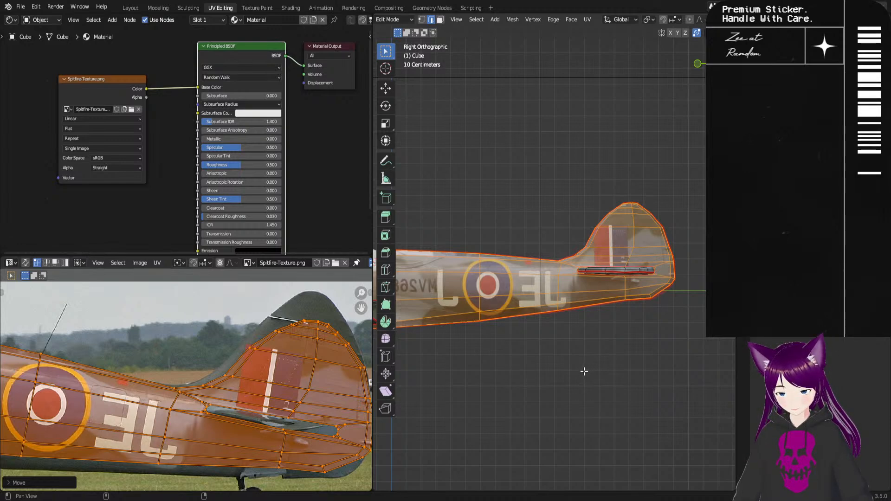
pyautogui.keyDown('ctrl'); pyautogui.moveTo(575, 358); pyautogui.dragTo(573, 422, button='middle'); pyautogui.keyUp('ctrl')
pyautogui.keyDown('shift'); pyautogui.moveTo(550, 387); pyautogui.dragTo(591, 384, button='middle'); pyautogui.keyUp('shift')
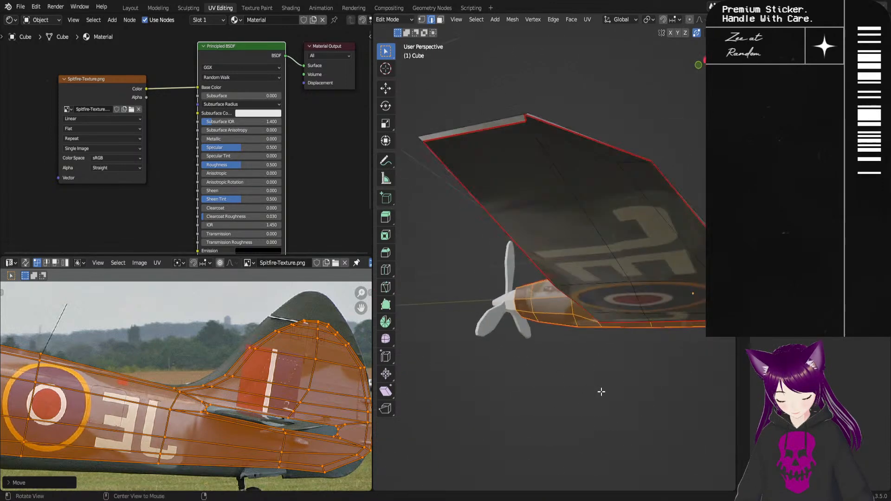
pyautogui.moveTo(640, 398); pyautogui.dragTo(610, 357, button='middle')
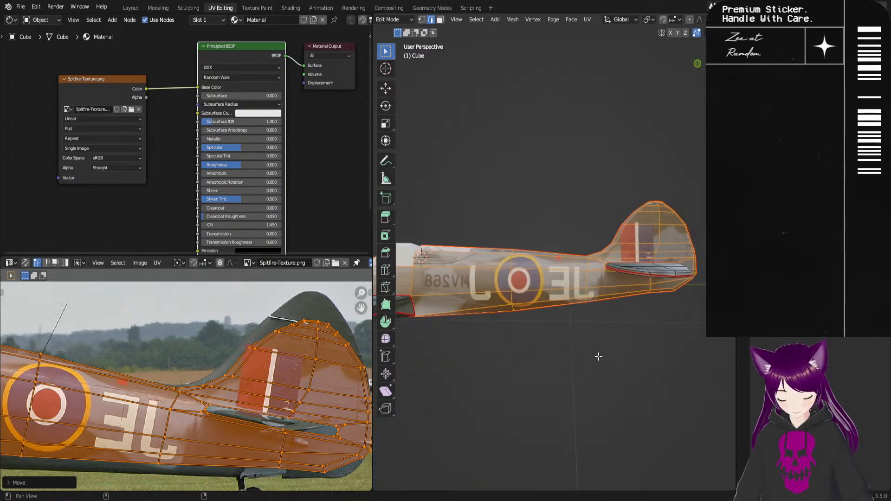
# Step: Fine-tune the fuselage island's height along Y, finishing with a scale factor of about 1.08
pyautogui.moveTo(195, 418); pyautogui.dragTo(296, 434, button='middle')
pyautogui.scroll(-2, 295, 433)
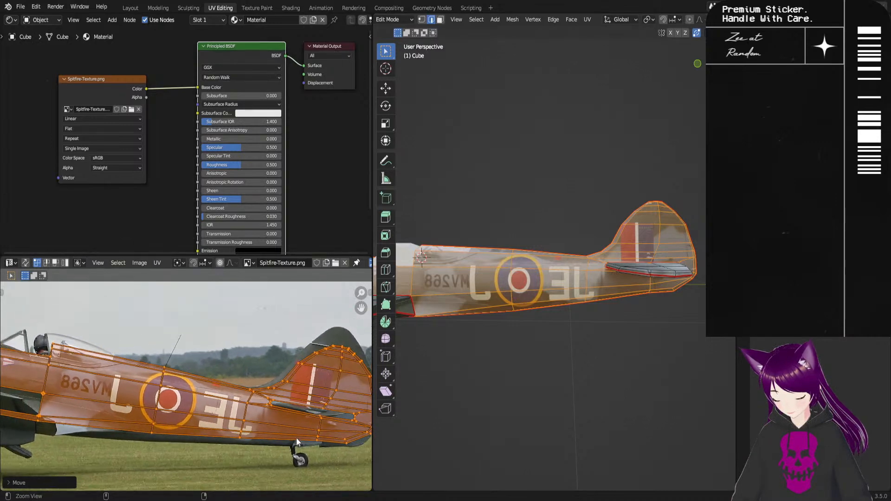
pyautogui.press('s')
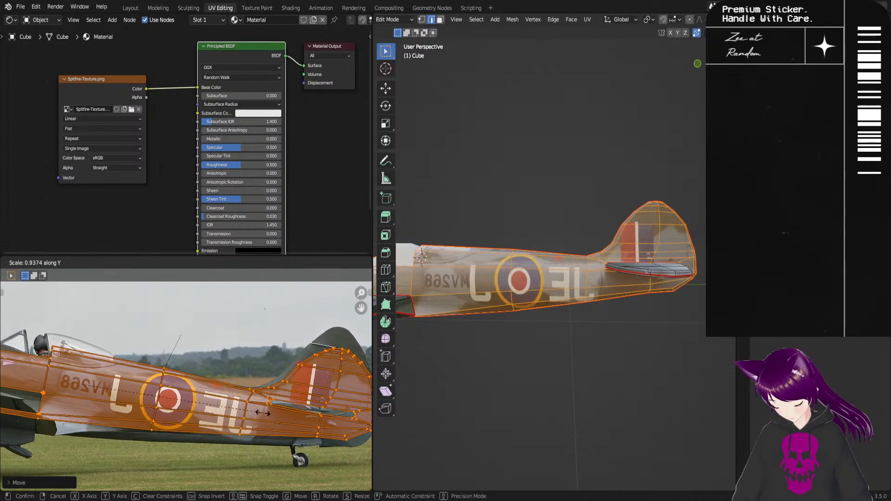
pyautogui.press('y')
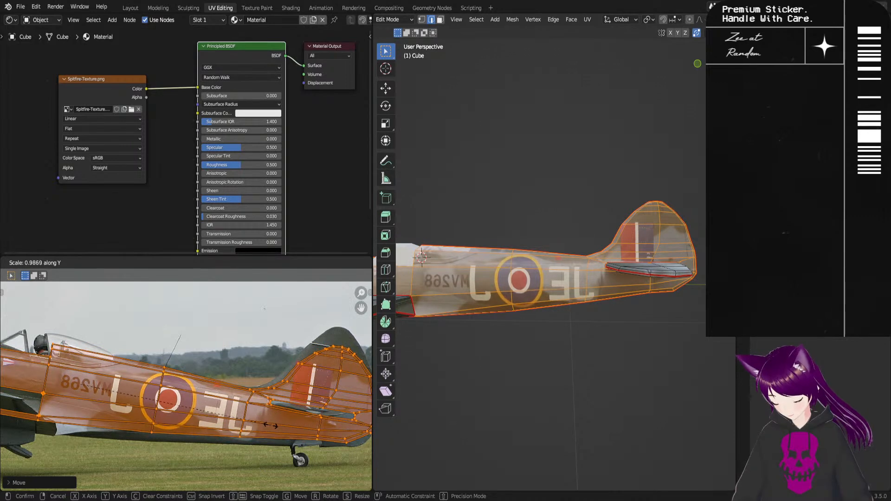
pyautogui.click(286, 418)
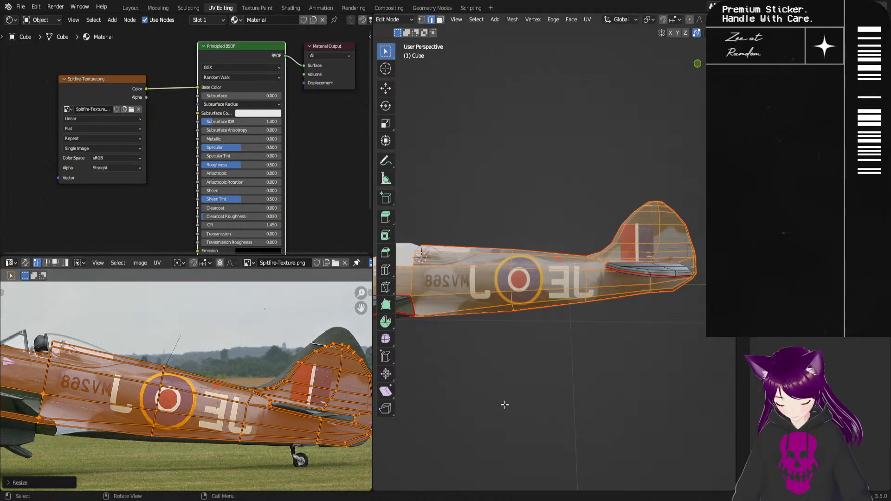
pyautogui.press('s')
pyautogui.press('y')
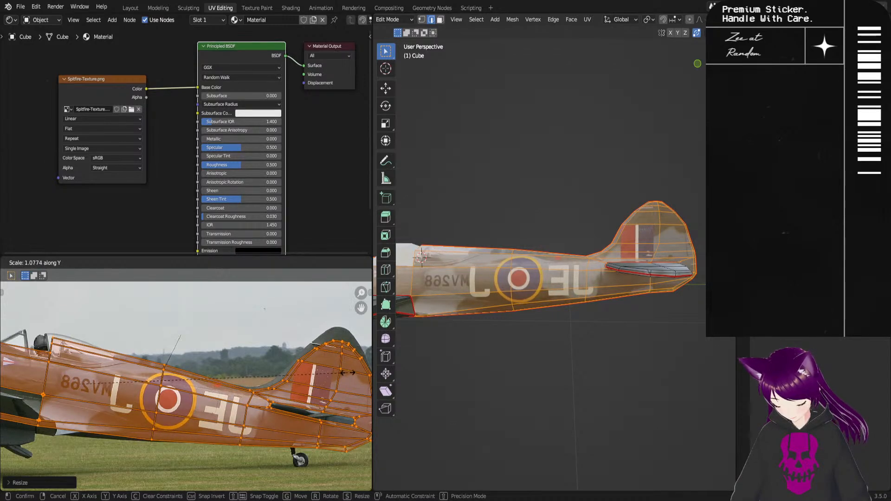
pyautogui.click(349, 377)
# Step: Rotate the fuselage island slightly, nudge it into line with the photographed fuselage and tail fin, and deselect the mesh
pyautogui.press('r')
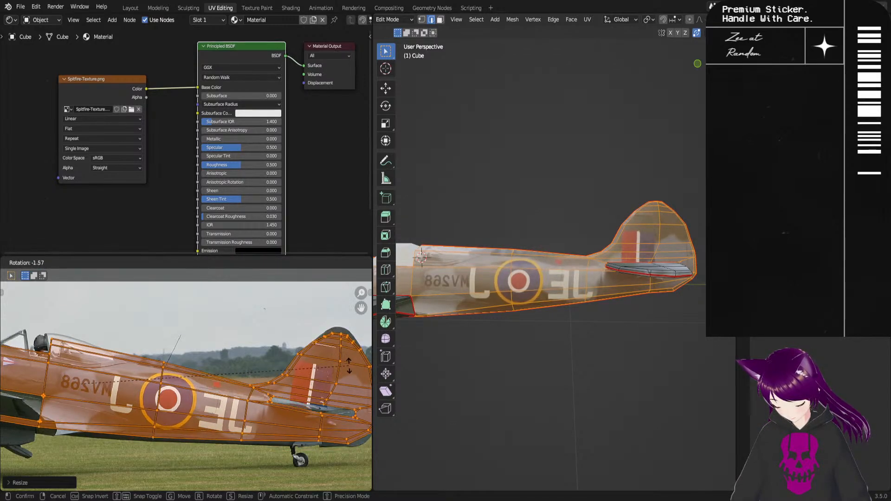
pyautogui.click(349, 374)
pyautogui.press('g')
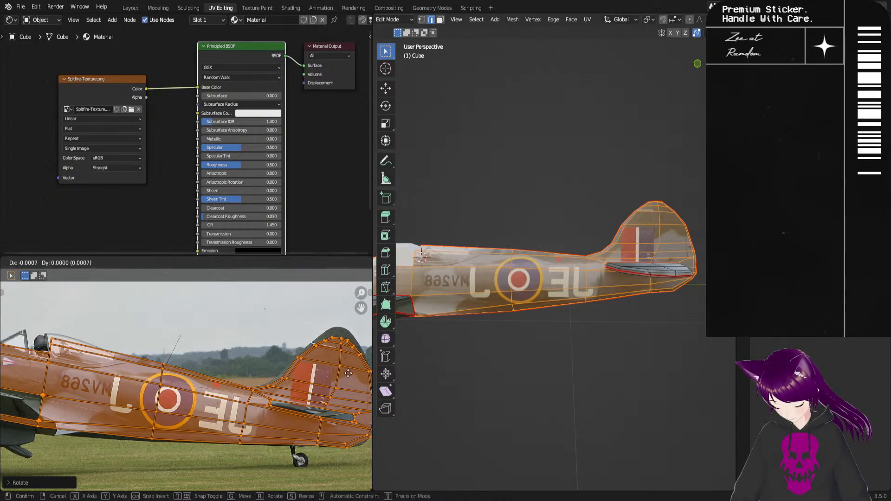
pyautogui.click(349, 383)
pyautogui.moveTo(346, 452)
pyautogui.mouseDown(button='middle')
pyautogui.moveTo(418, 458)
pyautogui.moveTo(342, 452)
pyautogui.moveTo(351, 458)
pyautogui.mouseUp(button='middle')
pyautogui.moveTo(450, 399); pyautogui.dragTo(521, 393, button='middle')
pyautogui.click(594, 394)
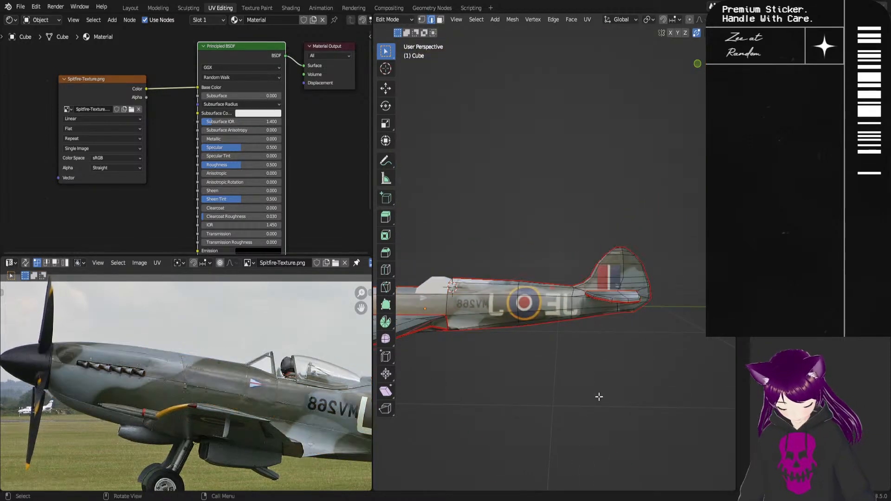
# Step: Inspect the tail fin and fuselage texture, and reselect the linked fuselage side to show its UVs around the roundel
pyautogui.keyDown('alt'); pyautogui.keyDown('shift'); pyautogui.moveTo(662, 342); pyautogui.dragTo(646, 229); pyautogui.keyUp('shift'); pyautogui.keyUp('alt')
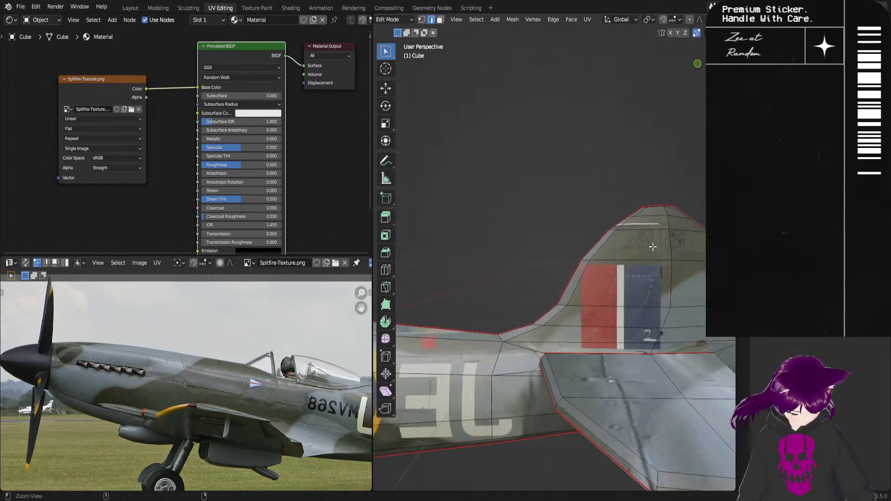
pyautogui.moveTo(695, 297); pyautogui.dragTo(666, 316, button='middle')
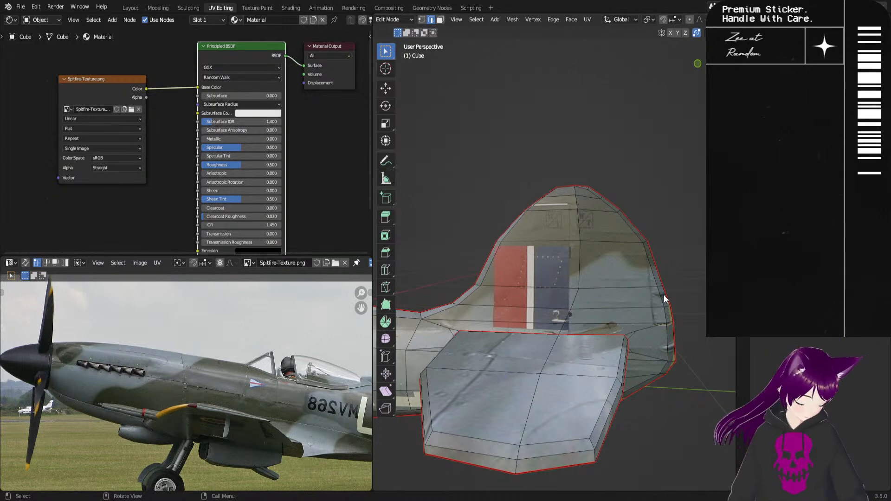
pyautogui.moveTo(664, 299); pyautogui.dragTo(534, 303, button='middle')
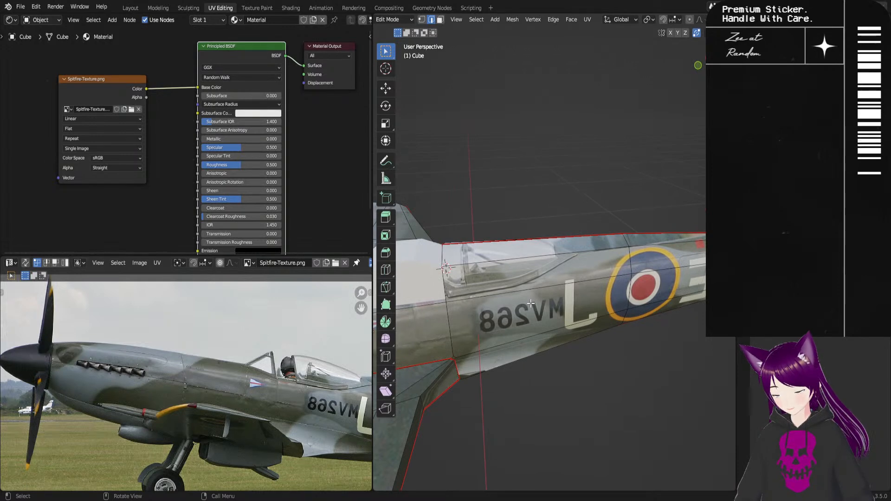
pyautogui.press('l')
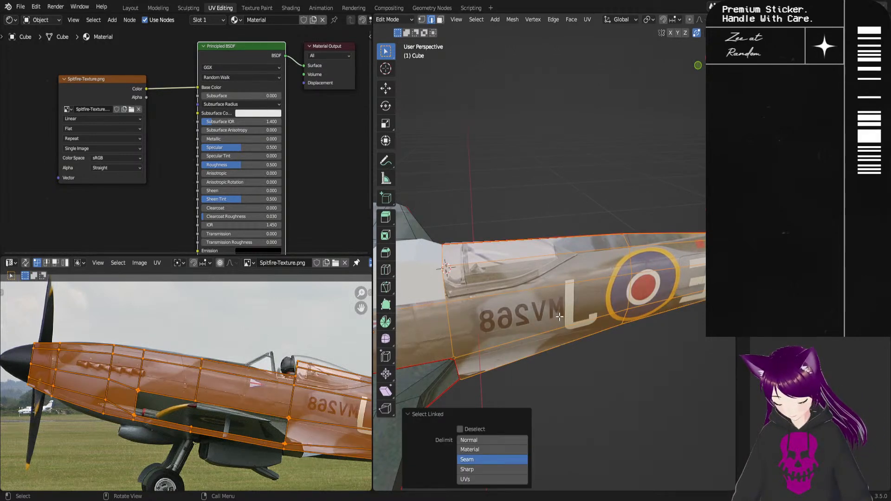
pyautogui.moveTo(332, 430); pyautogui.dragTo(333, 402, button='middle')
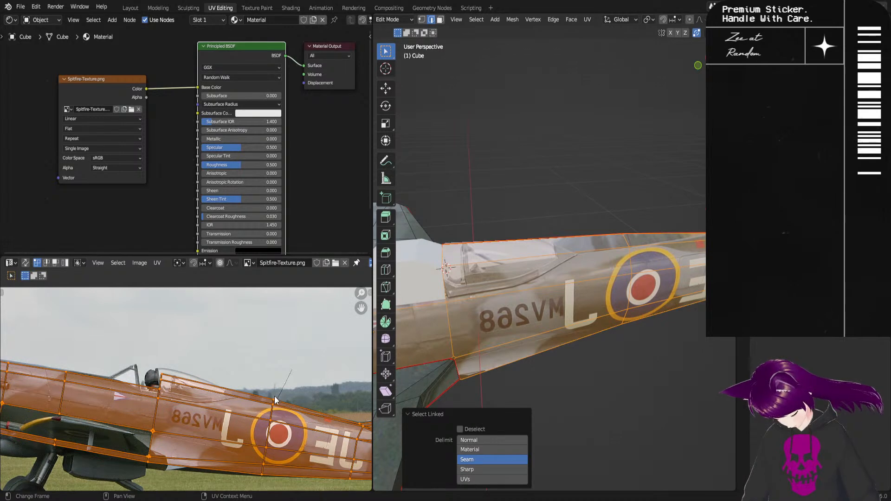
# Step: Reposition the UV vertices above the roundel so the fuselage's upper line follows the photographed top edge at the antenna
pyautogui.press('g')
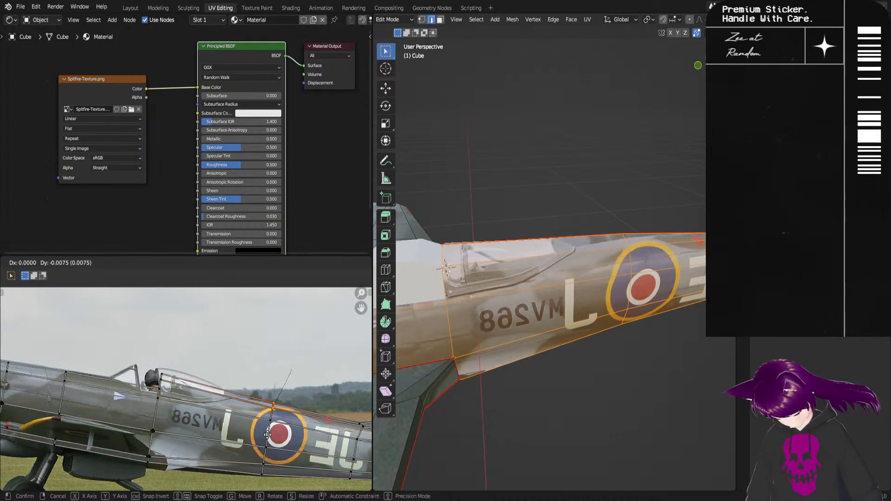
pyautogui.click(267, 435)
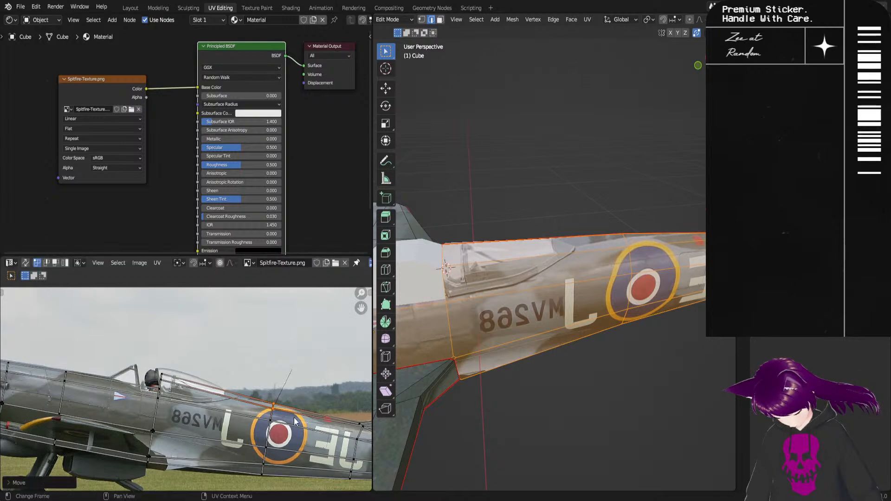
pyautogui.scroll(2, 304, 436)
pyautogui.keyDown('ctrl'); pyautogui.keyDown('alt'); pyautogui.moveTo(325, 436); pyautogui.dragTo(289, 450); pyautogui.keyUp('alt'); pyautogui.keyUp('ctrl')
pyautogui.press('g')
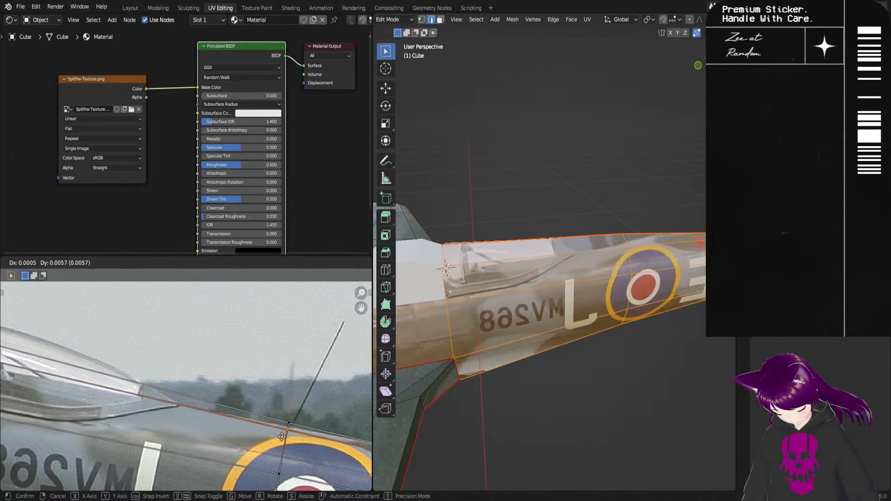
pyautogui.click(282, 435)
pyautogui.press('g')
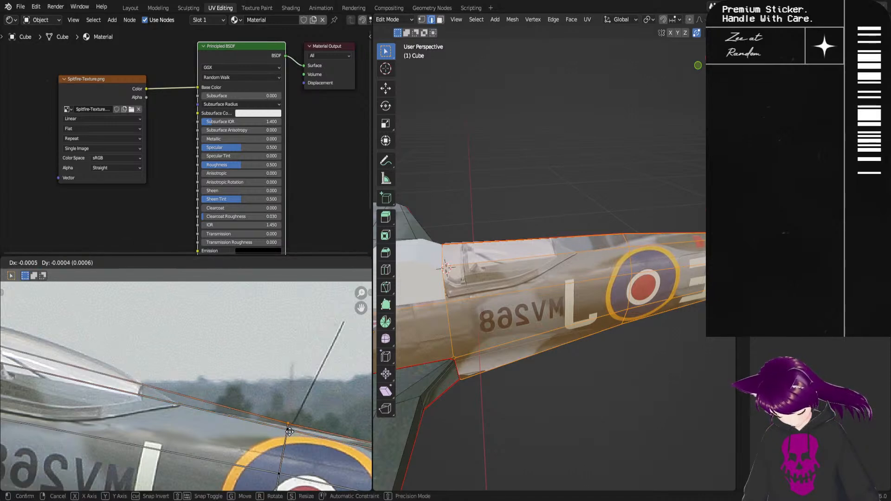
pyautogui.click(290, 432)
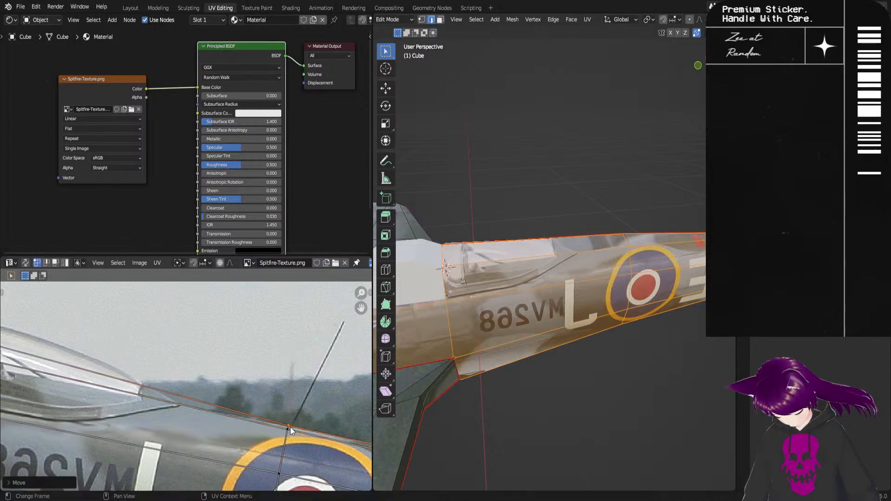
# Step: Lower the island's upper UV vertices behind the pilot to the base of the canopy and line them up with the cockpit sill
pyautogui.keyDown('alt'); pyautogui.moveTo(185, 414); pyautogui.dragTo(345, 420); pyautogui.keyUp('alt')
pyautogui.moveTo(94, 325); pyautogui.dragTo(128, 371)
pyautogui.press('g')
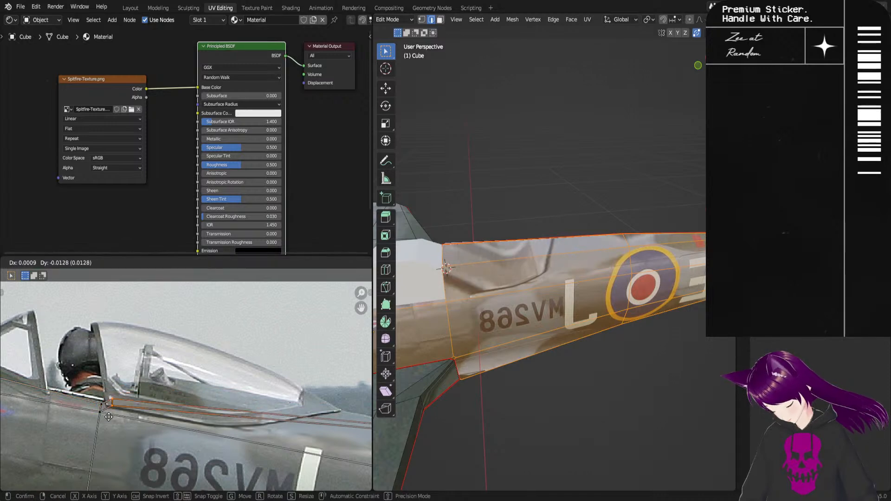
pyautogui.click(225, 383)
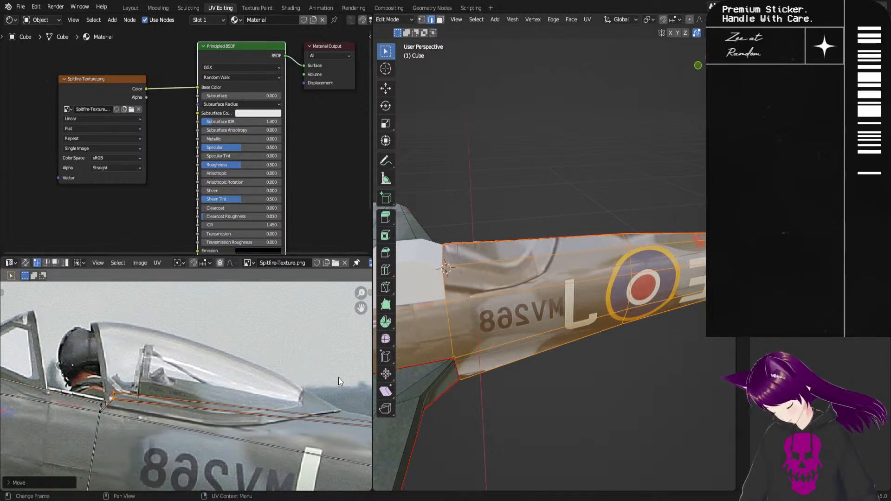
pyautogui.press('g')
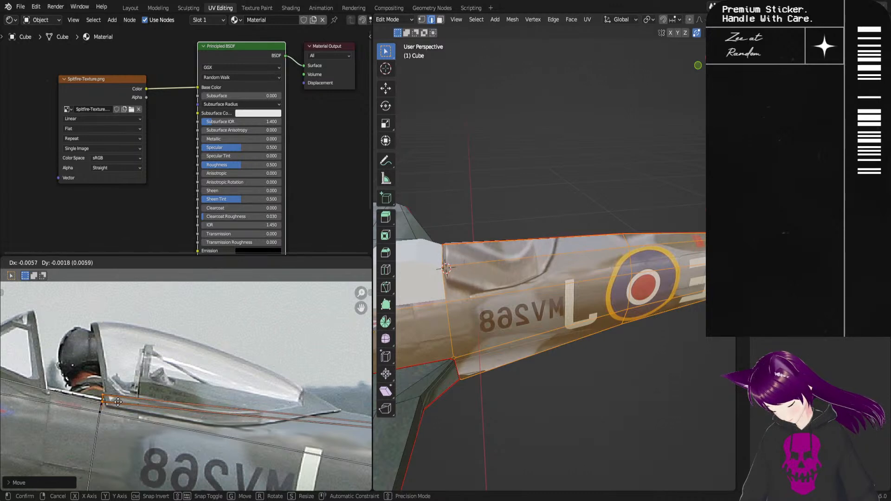
pyautogui.click(118, 403)
# Step: Fine-tune the sill UV vertex behind the pilot, and raise the upper vertices by about 0.017 into the canopy
pyautogui.click(107, 400)
pyautogui.press('g')
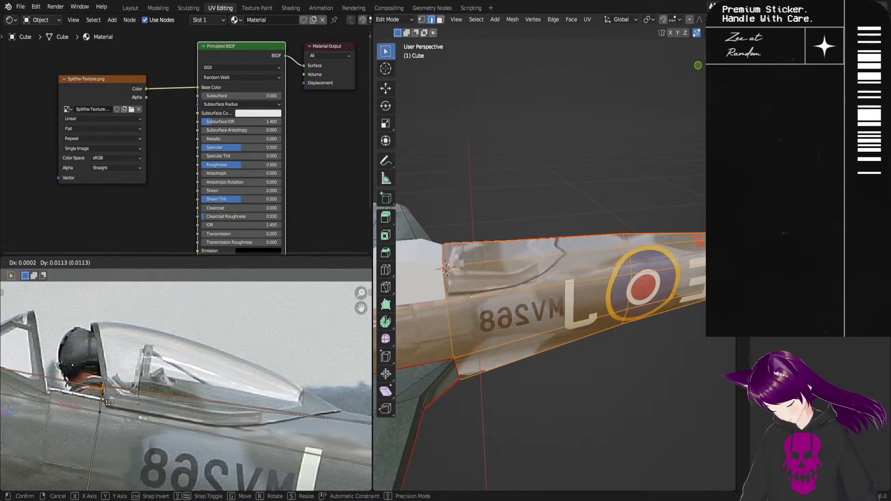
pyautogui.click(109, 412)
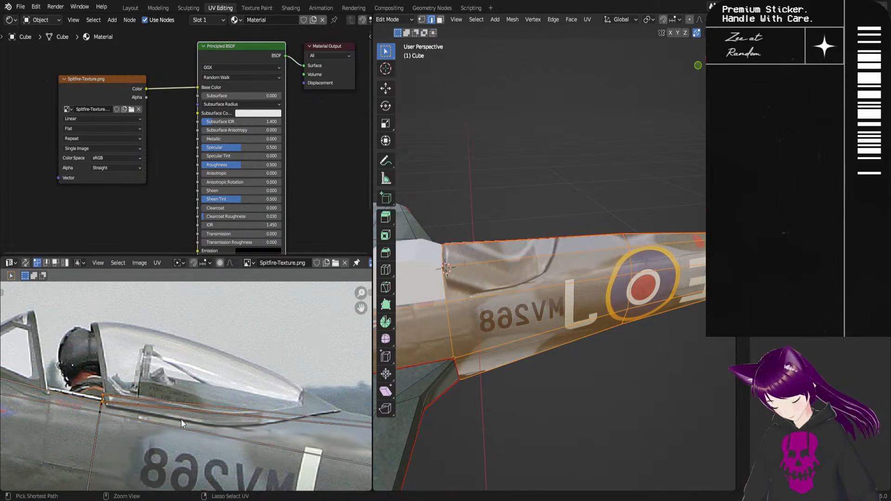
pyautogui.press('g')
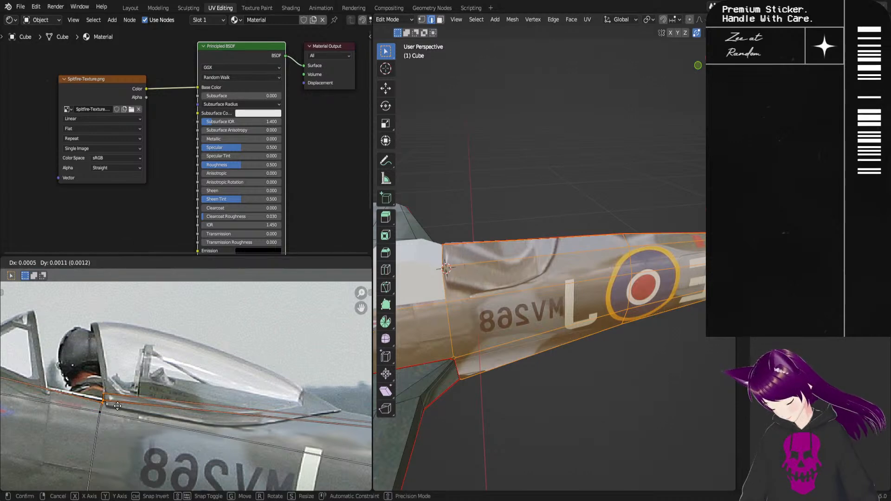
pyautogui.click(107, 390)
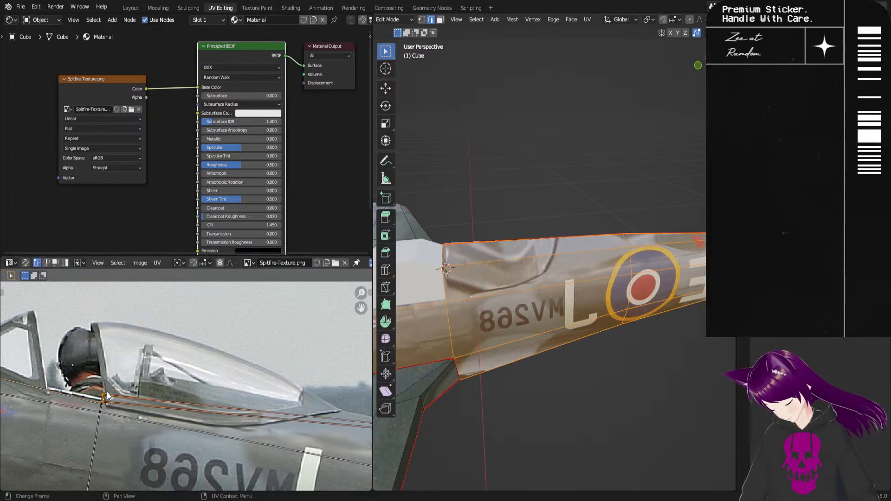
pyautogui.press('g')
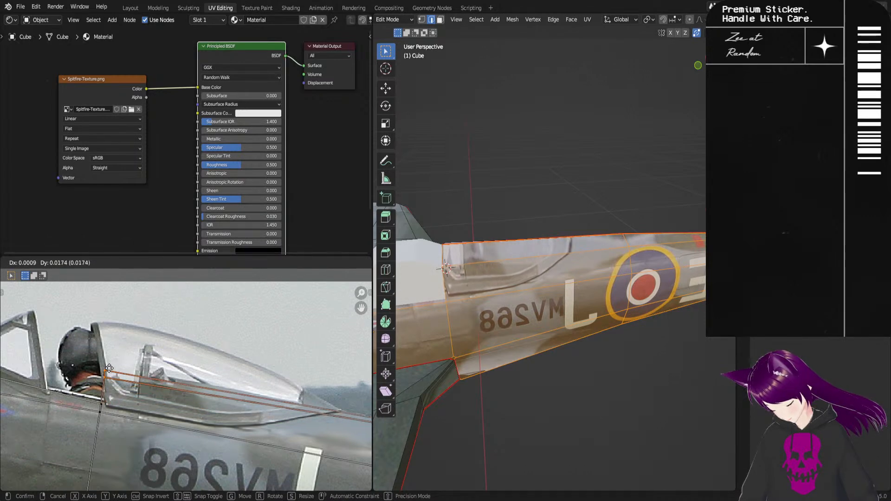
pyautogui.click(110, 370)
# Step: Select the linked fuselage side opposite and project its UVs from the left orthographic view
pyautogui.click(495, 406)
pyautogui.moveTo(547, 411); pyautogui.dragTo(579, 322, button='middle')
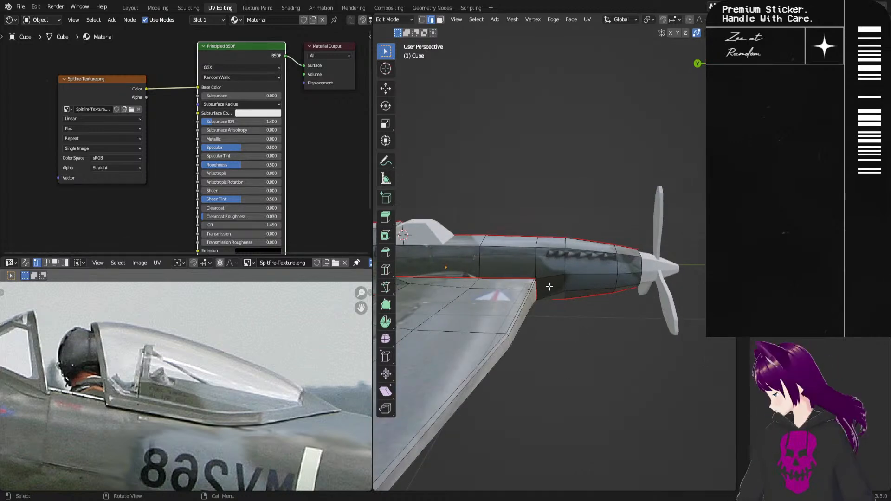
pyautogui.press('l')
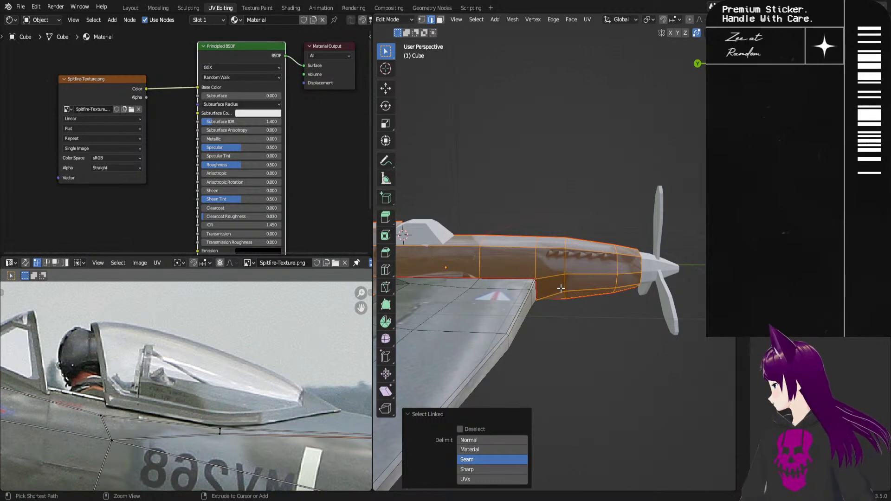
pyautogui.press('ctrl+KP_3')
pyautogui.keyDown('ctrl'); pyautogui.click(561, 289); pyautogui.keyUp('ctrl')
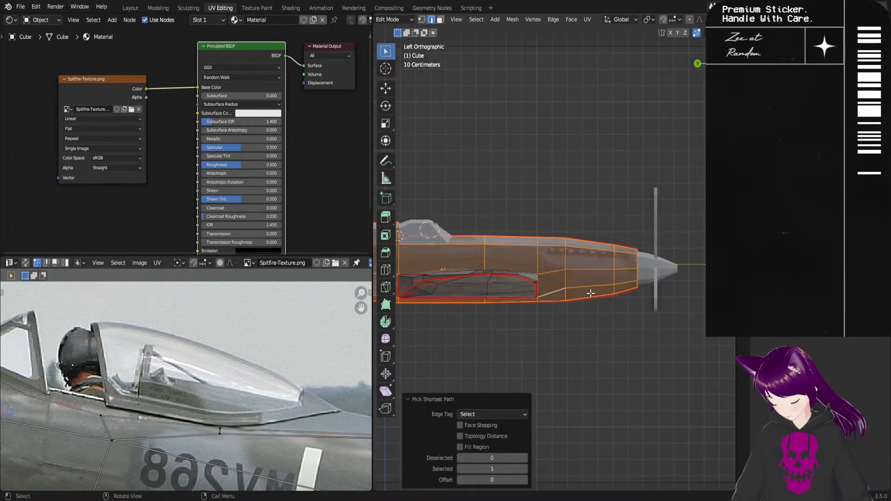
pyautogui.press('u')
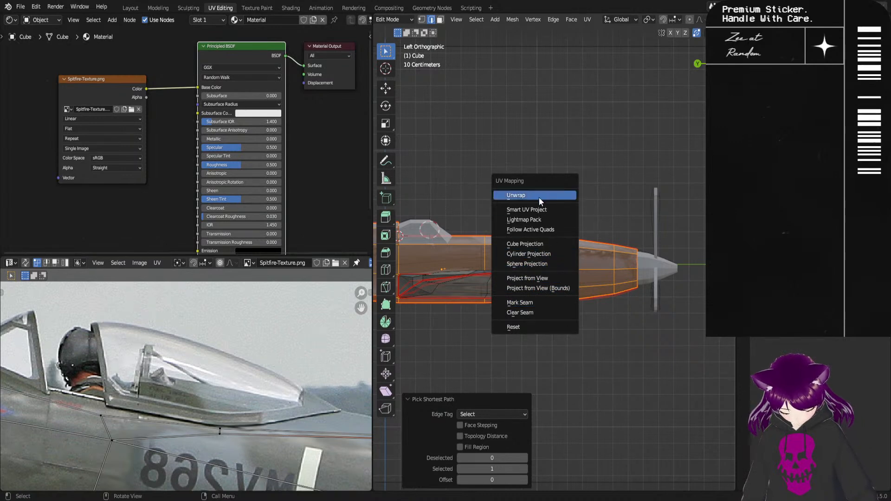
pyautogui.click(552, 278)
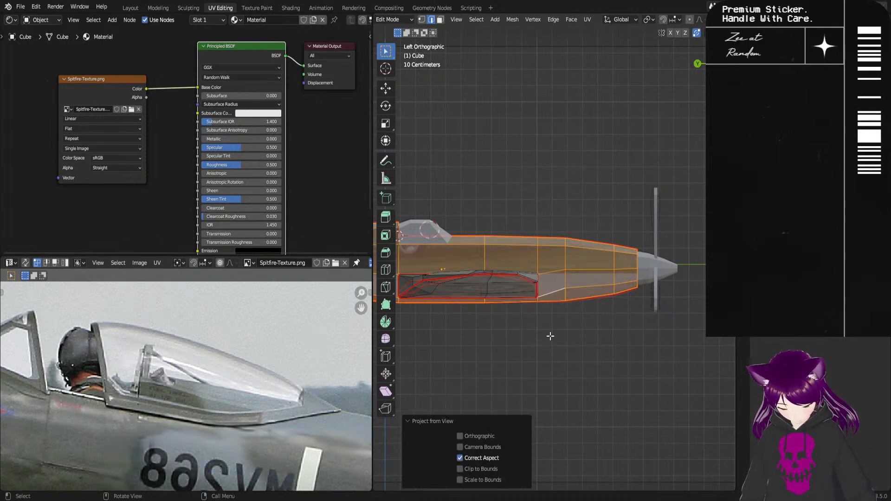
# Step: Mirror the projected fuselage island along X and move it onto the lower aircraft photo
pyautogui.scroll(-6, 283, 408)
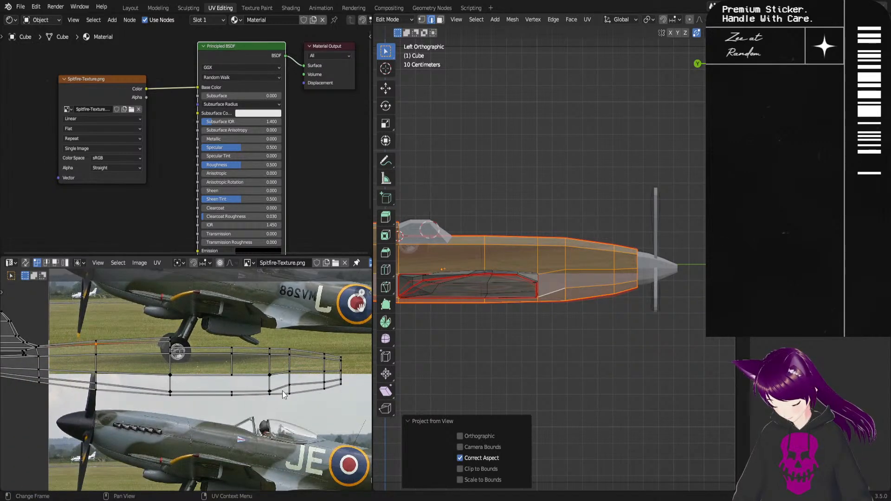
pyautogui.press('a')
pyautogui.press('s')
pyautogui.press('x')
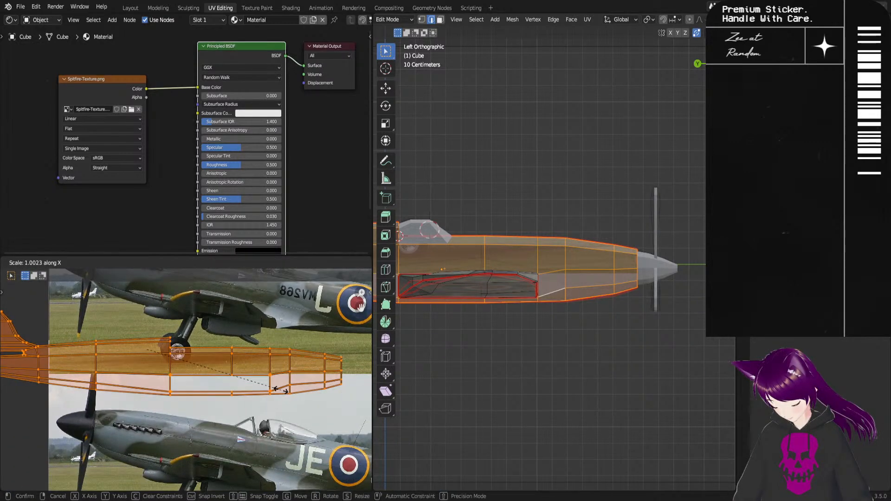
pyautogui.click(283, 391)
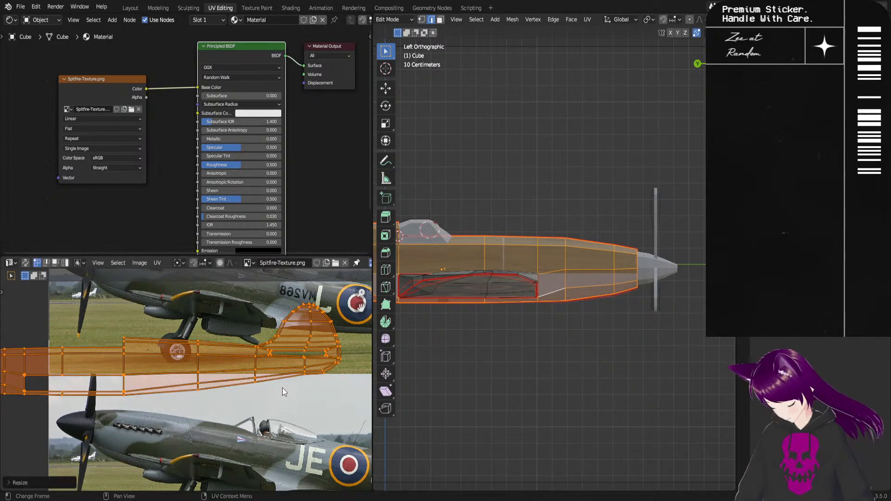
pyautogui.moveTo(308, 434); pyautogui.dragTo(290, 414, button='middle')
pyautogui.press('g')
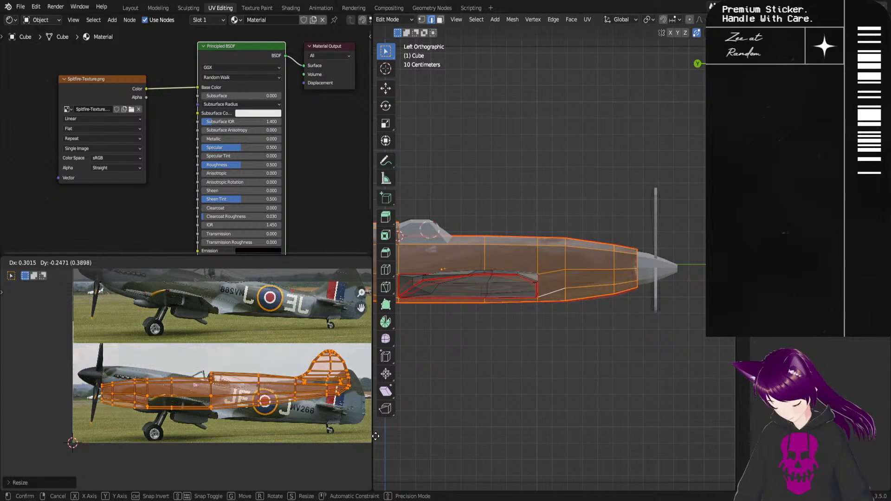
pyautogui.click(377, 436)
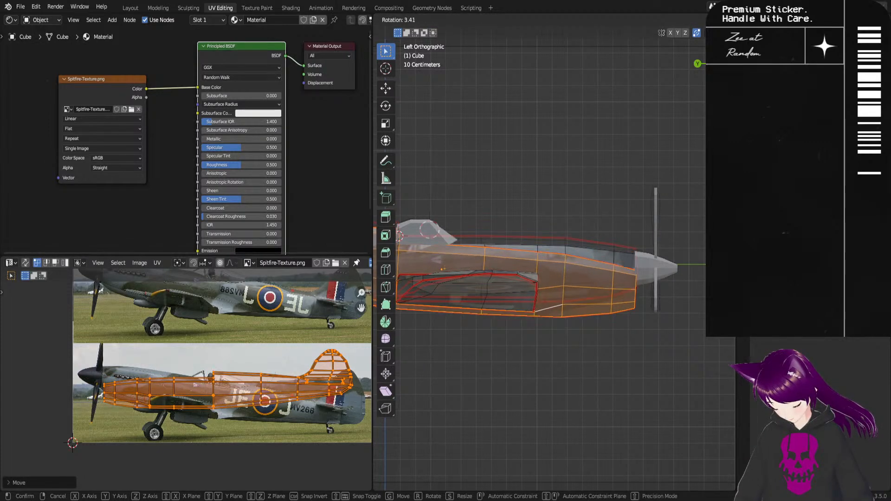
# Step: Rotate the fuselage island about 10 degrees to match the photographed aircraft, reposition it, and scale it up by about 1.14
pyautogui.press('r')
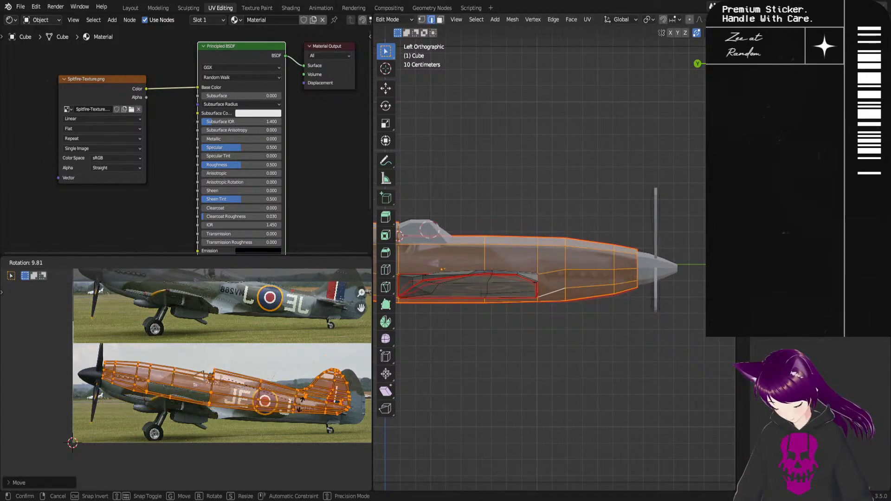
pyautogui.click(302, 402)
pyautogui.press('g')
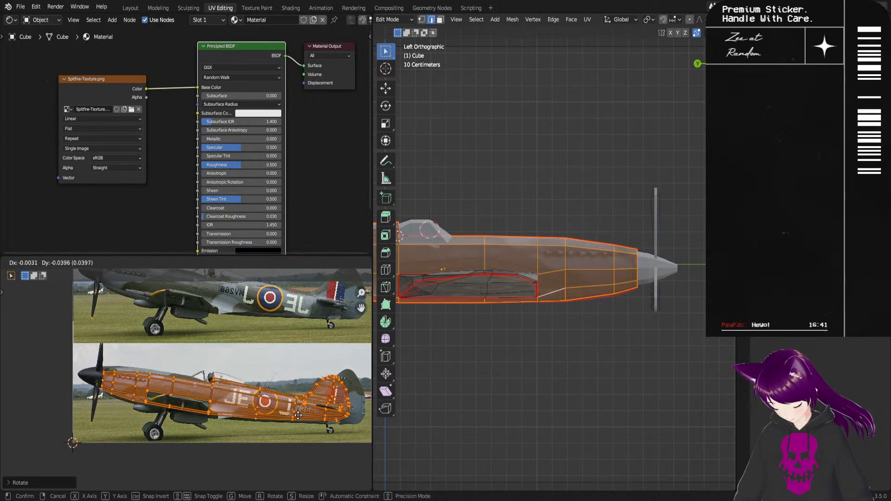
pyautogui.click(299, 413)
pyautogui.press('s')
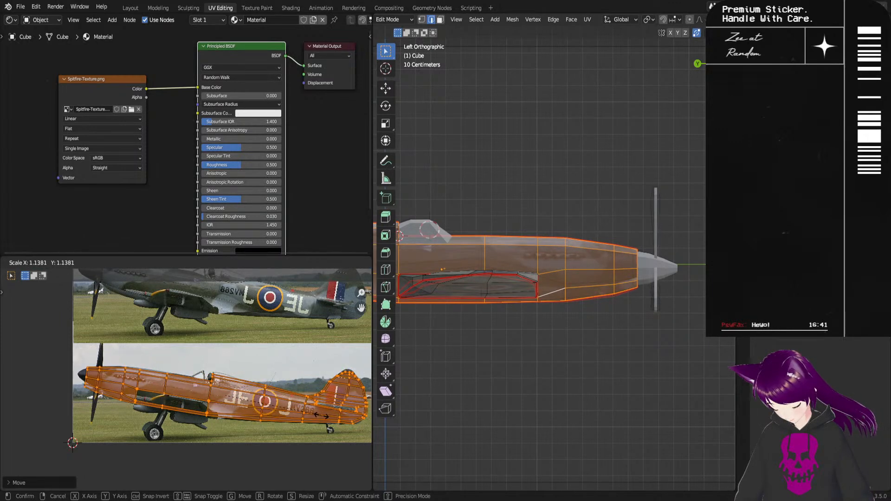
pyautogui.click(321, 415)
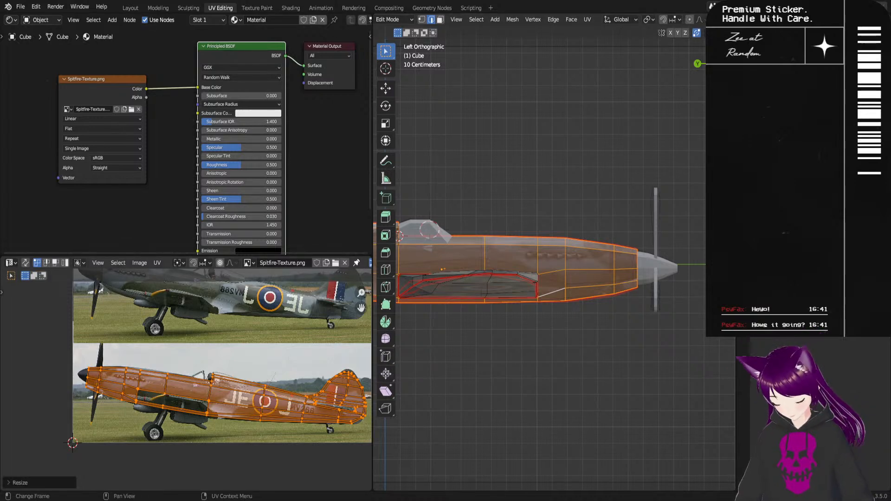
# Step: Move the UV vertex beside the pilot down onto the cockpit sill in the lower photo
pyautogui.click(279, 405)
pyautogui.keyDown('ctrl'); pyautogui.keyDown('alt'); pyautogui.moveTo(266, 405); pyautogui.dragTo(251, 371); pyautogui.keyUp('alt'); pyautogui.keyUp('ctrl')
pyautogui.keyDown('ctrl'); pyautogui.keyDown('alt'); pyautogui.moveTo(290, 427); pyautogui.dragTo(258, 341); pyautogui.keyUp('alt'); pyautogui.keyUp('ctrl')
pyautogui.click(188, 401)
pyautogui.press('g')
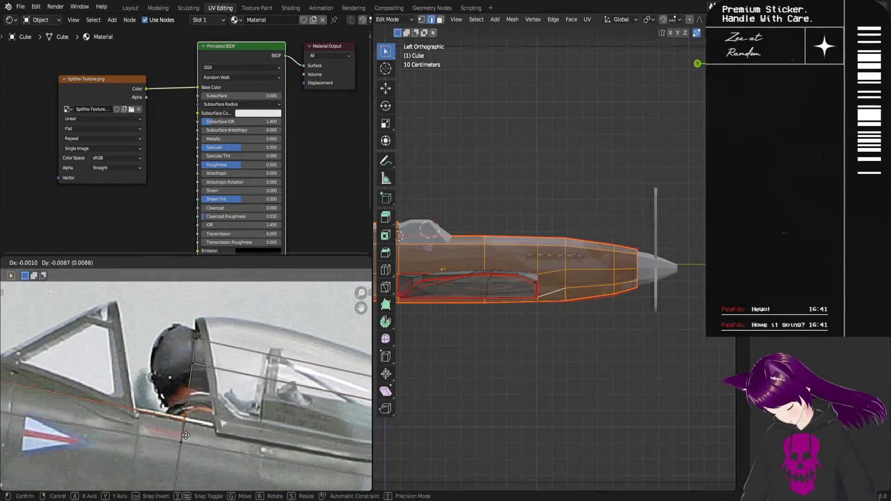
pyautogui.click(185, 417)
# Step: Lower the upper UV vertices beside the pilot by about 0.02 and shift them rearward to the front frame of the rear canopy
pyautogui.moveTo(214, 324); pyautogui.dragTo(174, 381)
pyautogui.press('g')
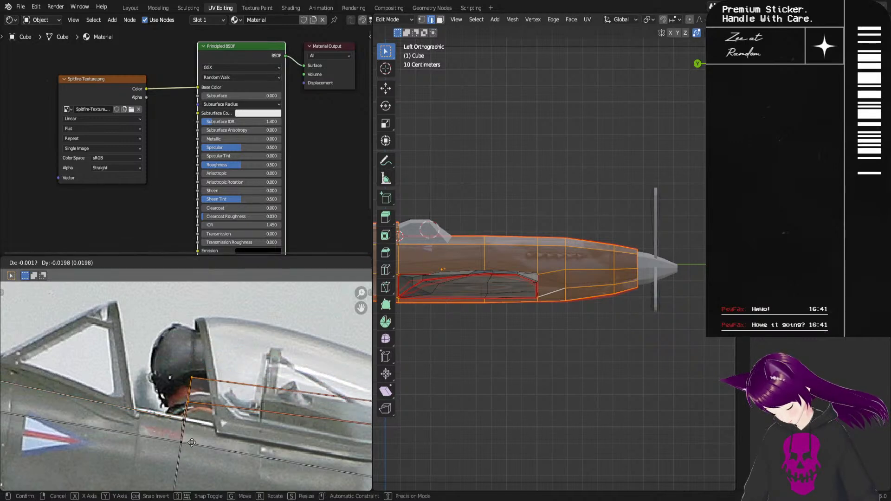
pyautogui.click(193, 440)
pyautogui.keyDown('ctrl'); pyautogui.moveTo(487, 338); pyautogui.dragTo(626, 314, button='middle'); pyautogui.keyUp('ctrl')
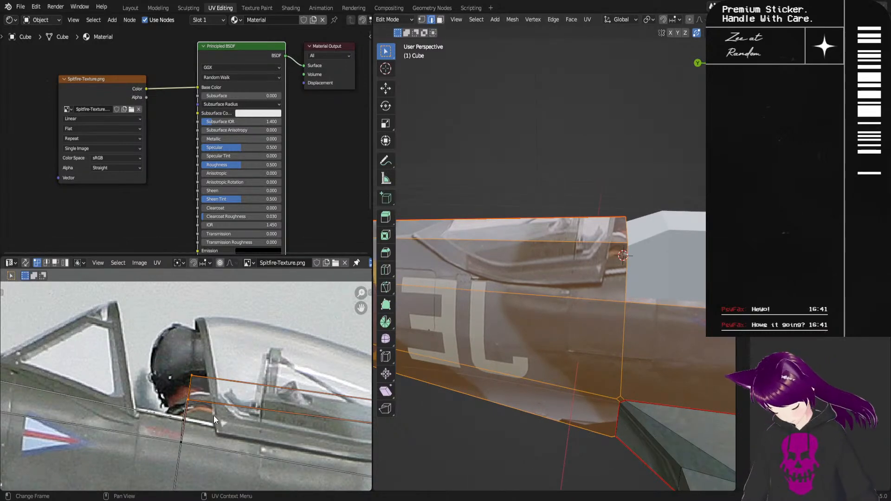
pyautogui.press('g')
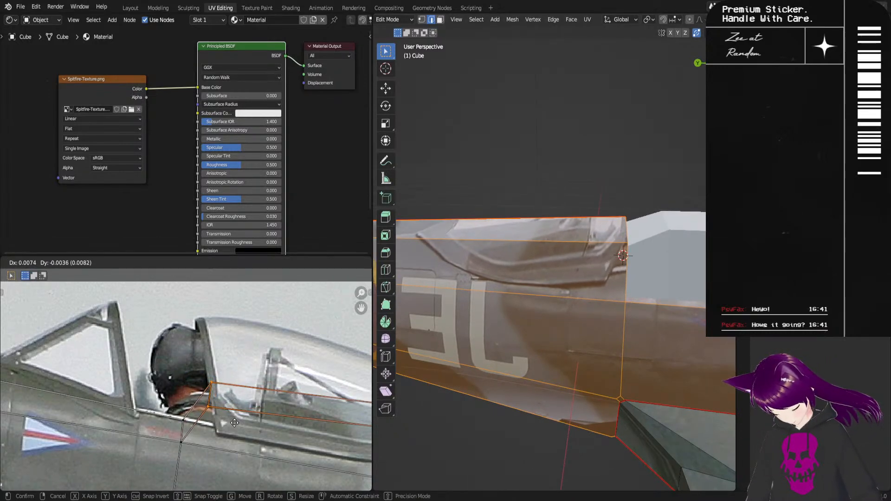
pyautogui.click(234, 423)
# Step: Lower the upper UV vertices above the roundel by about 0.01 onto the fuselage's top edge in the lower photo
pyautogui.moveTo(325, 418); pyautogui.dragTo(262, 439, button='middle')
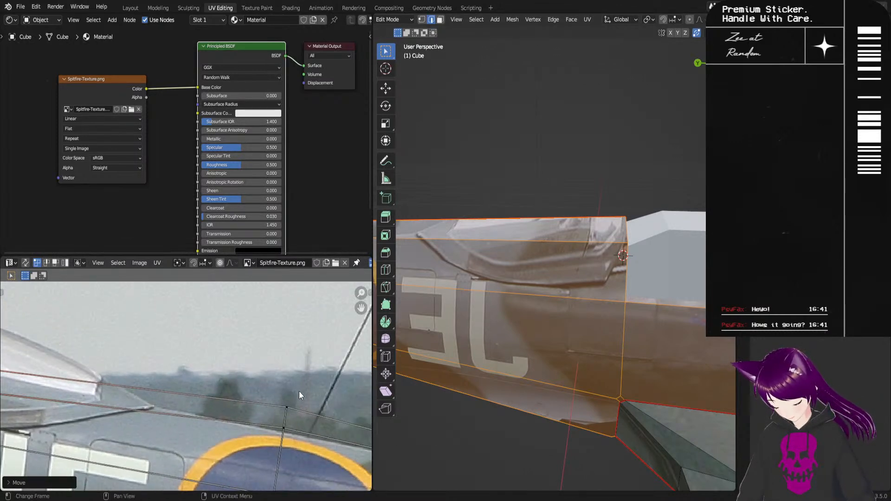
pyautogui.press('g')
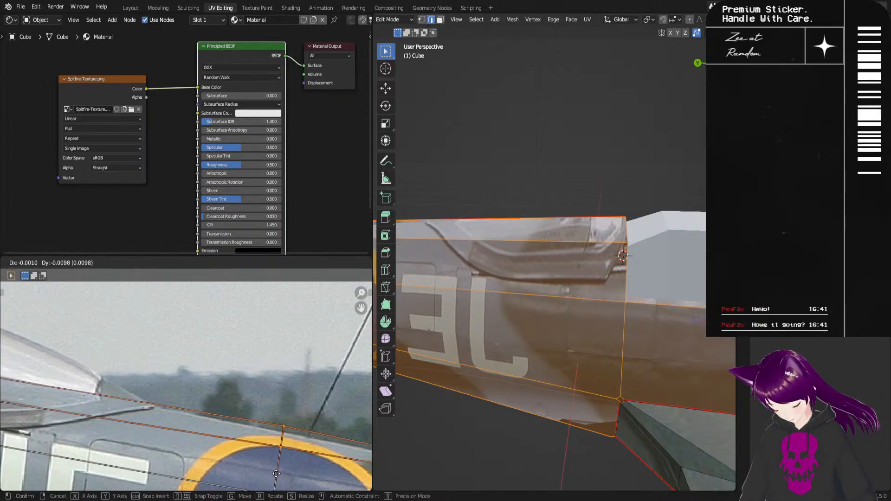
pyautogui.click(277, 478)
pyautogui.keyDown('shift'); pyautogui.moveTo(431, 364); pyautogui.dragTo(620, 375, button='middle'); pyautogui.keyUp('shift')
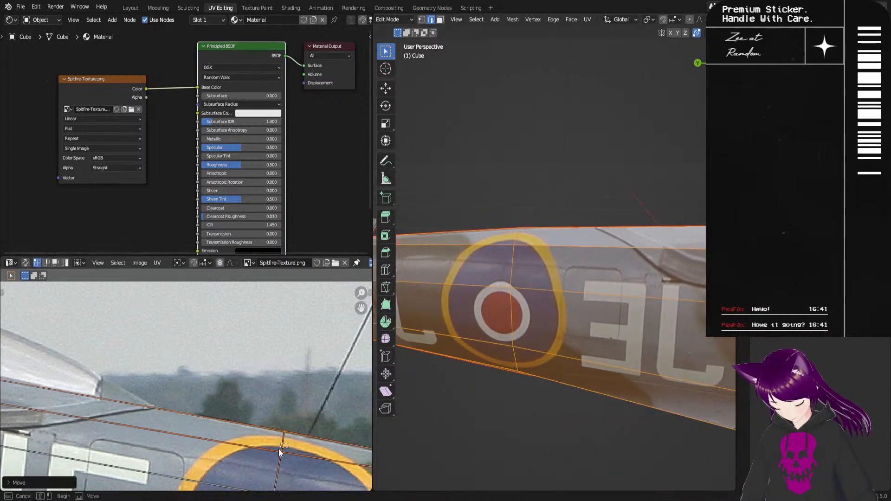
# Step: Raise the second UV vertex above the roundel by about 0.008 and nudge it against the fuselage's top edge
pyautogui.press('g')
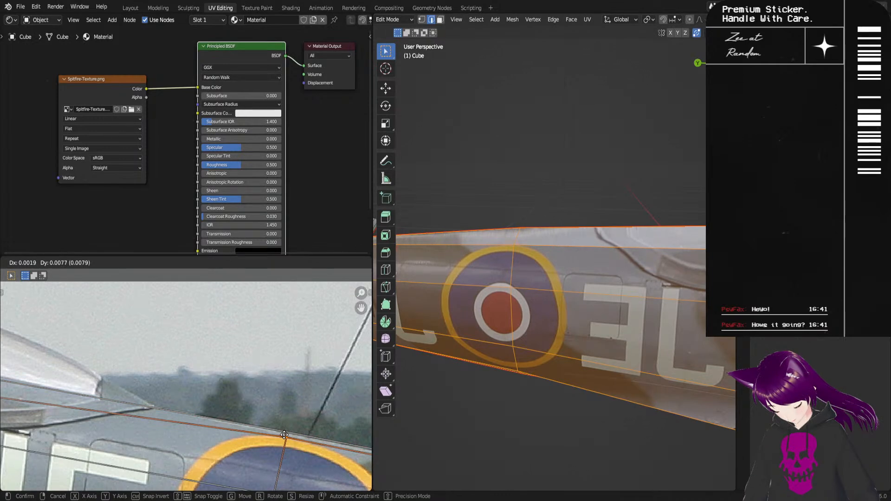
pyautogui.click(284, 435)
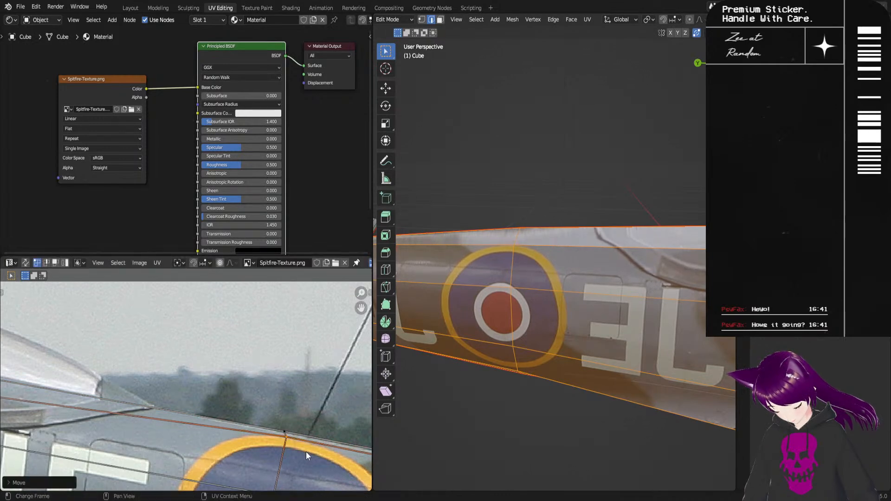
pyautogui.press('h')
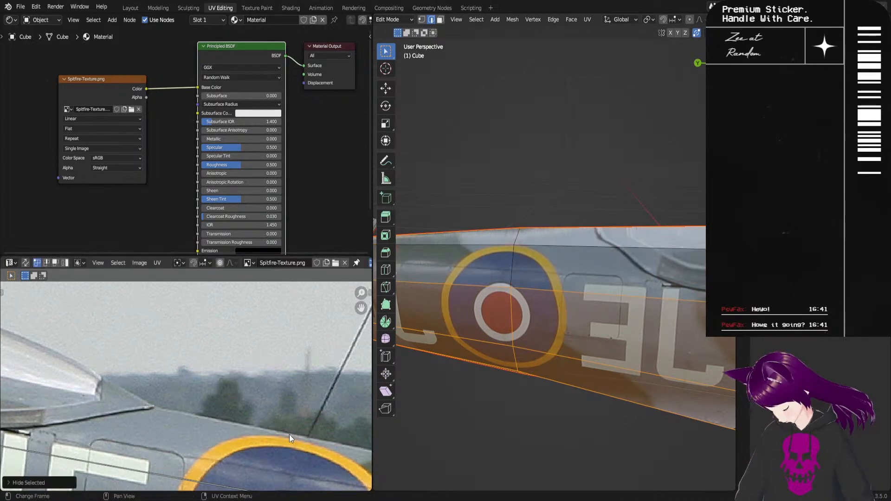
pyautogui.hotkey('alt', 'h')
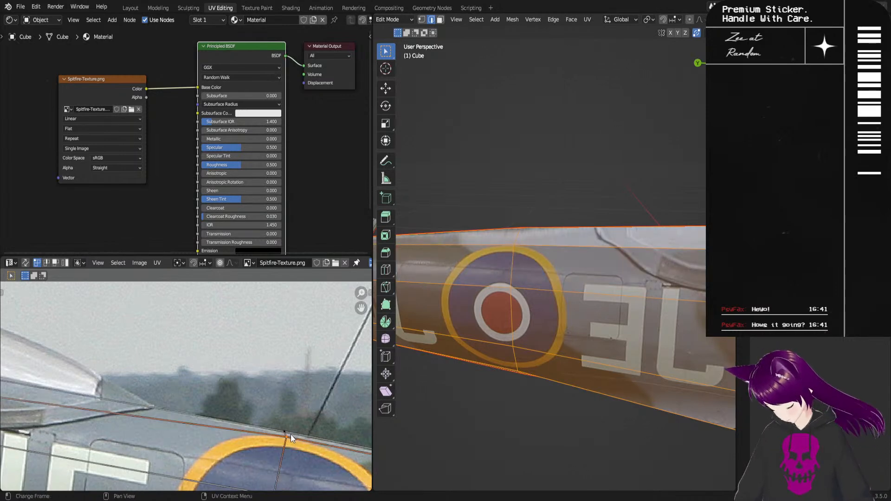
pyautogui.press('g')
pyautogui.click(287, 435)
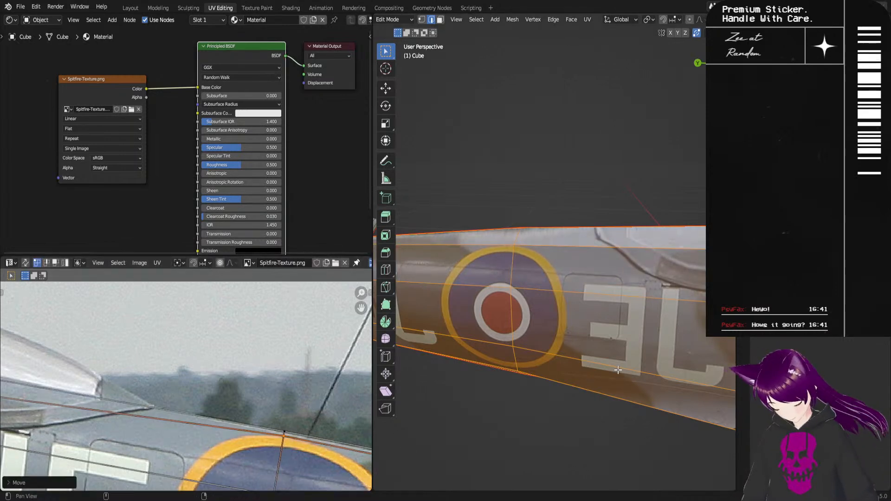
# Step: Move the UV vertices ahead of the tail fin's root slightly down onto the photographed fuselage edge
pyautogui.keyDown('shift'); pyautogui.moveTo(610, 370); pyautogui.dragTo(470, 365, button='middle'); pyautogui.keyUp('shift')
pyautogui.keyDown('ctrl'); pyautogui.moveTo(584, 480); pyautogui.dragTo(538, 380, button='middle'); pyautogui.keyUp('ctrl')
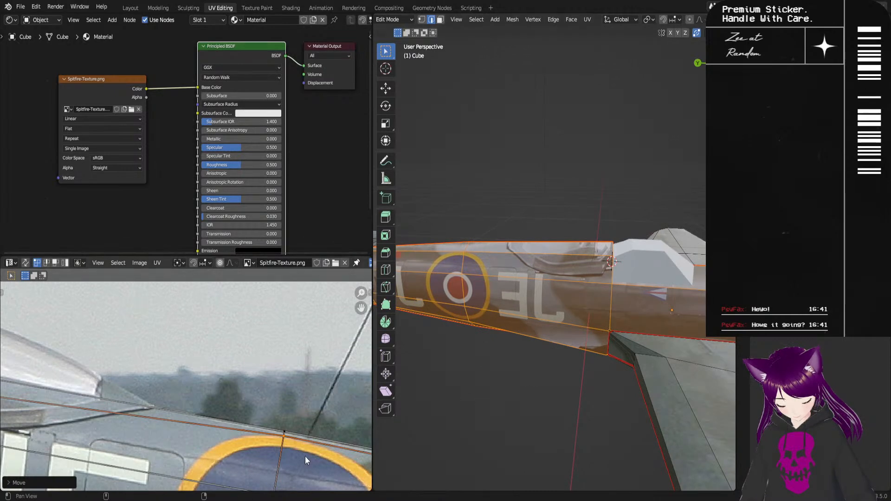
pyautogui.keyDown('ctrl'); pyautogui.moveTo(315, 445); pyautogui.dragTo(325, 477, button='middle'); pyautogui.keyUp('ctrl')
pyautogui.moveTo(325, 478); pyautogui.dragTo(341, 376, button='middle')
pyautogui.moveTo(362, 485); pyautogui.dragTo(311, 374, button='middle')
pyautogui.keyDown('ctrl'); pyautogui.moveTo(347, 434); pyautogui.dragTo(327, 473, button='middle'); pyautogui.keyUp('ctrl')
pyautogui.keyDown('ctrl'); pyautogui.moveTo(305, 409); pyautogui.dragTo(269, 316, button='middle'); pyautogui.keyUp('ctrl')
pyautogui.moveTo(241, 299); pyautogui.dragTo(243, 353, button='middle')
pyautogui.click(238, 383)
pyautogui.press('g')
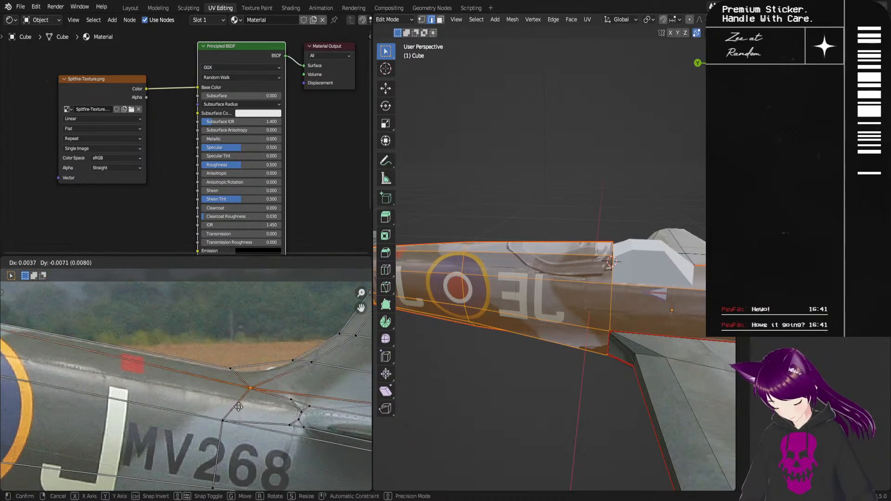
pyautogui.click(232, 395)
pyautogui.press('g')
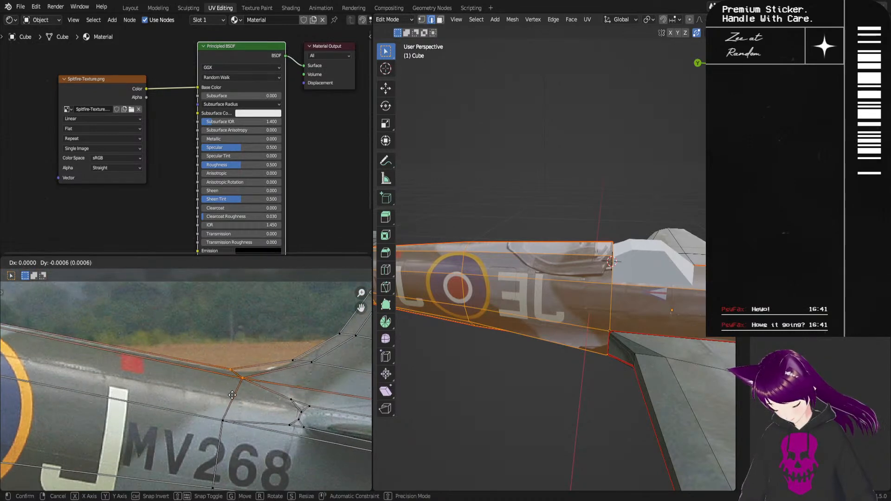
pyautogui.click(304, 358)
# Step: Nudge the UV vertex at the base of the tail fin's leading edge onto the photographed aircraft's outline
pyautogui.click(291, 372)
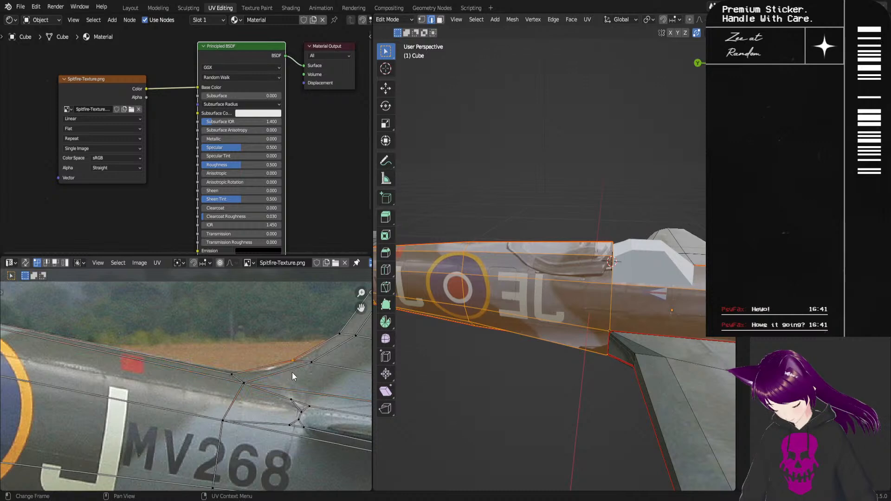
pyautogui.press('g')
pyautogui.click(292, 374)
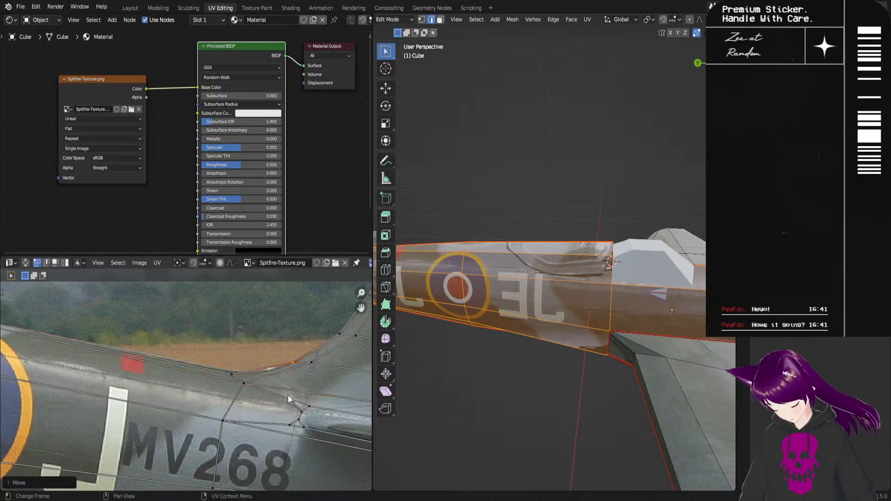
# Step: Select the frontmost UV faces of the nose and scale them along X
pyautogui.keyDown('ctrl'); pyautogui.keyDown('alt'); pyautogui.moveTo(301, 424); pyautogui.dragTo(288, 424); pyautogui.keyUp('alt'); pyautogui.keyUp('ctrl')
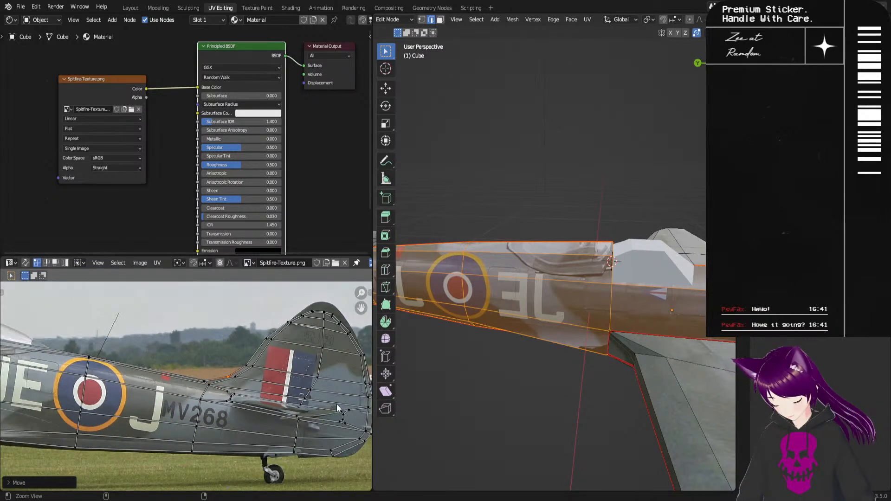
pyautogui.keyDown('alt'); pyautogui.moveTo(212, 445); pyautogui.dragTo(332, 390); pyautogui.keyUp('alt')
pyautogui.keyDown('alt'); pyautogui.moveTo(93, 325); pyautogui.dragTo(280, 377); pyautogui.keyUp('alt')
pyautogui.moveTo(186, 307); pyautogui.dragTo(88, 471)
pyautogui.press('s')
pyautogui.press('x')
pyautogui.click(185, 382)
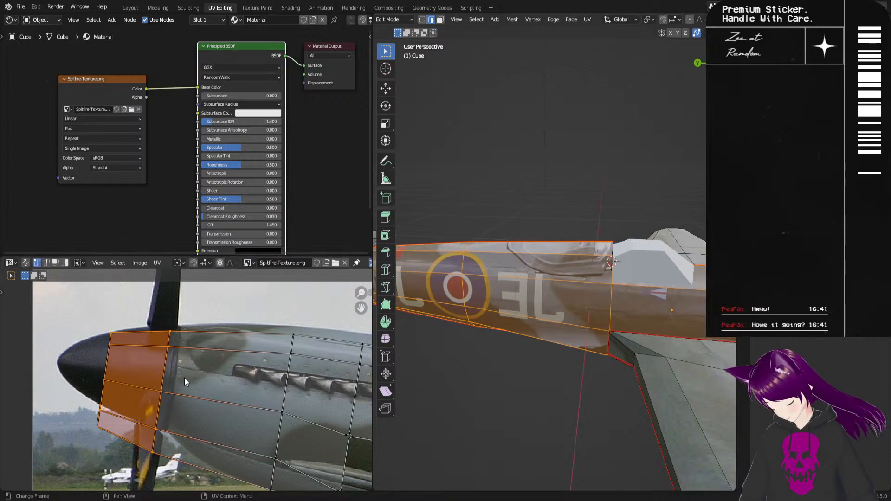
# Step: Fit the frontmost nose UV faces to the photographed nose by moving them and adjusting their scale along Y
pyautogui.press('s')
pyautogui.press('y')
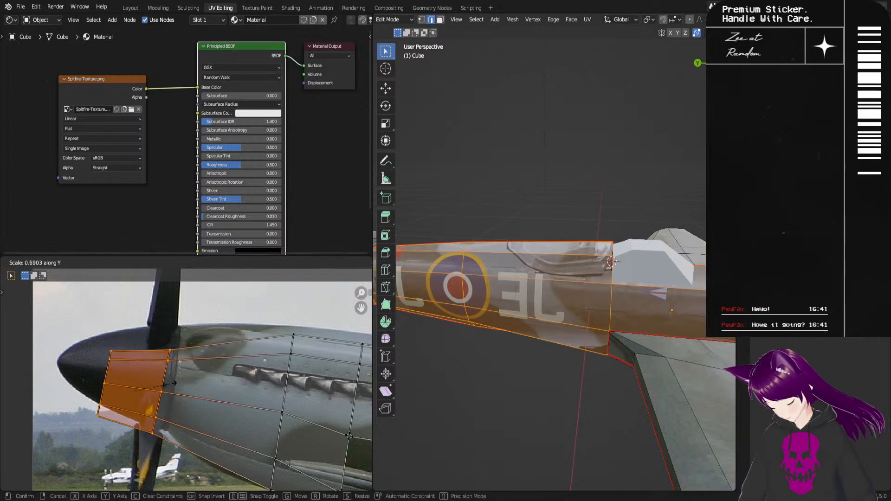
pyautogui.click(178, 383)
pyautogui.press('g')
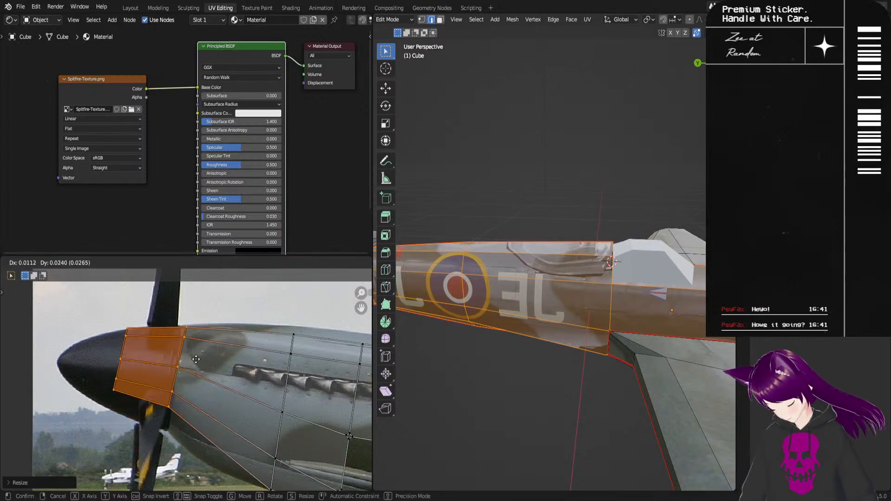
pyautogui.click(189, 373)
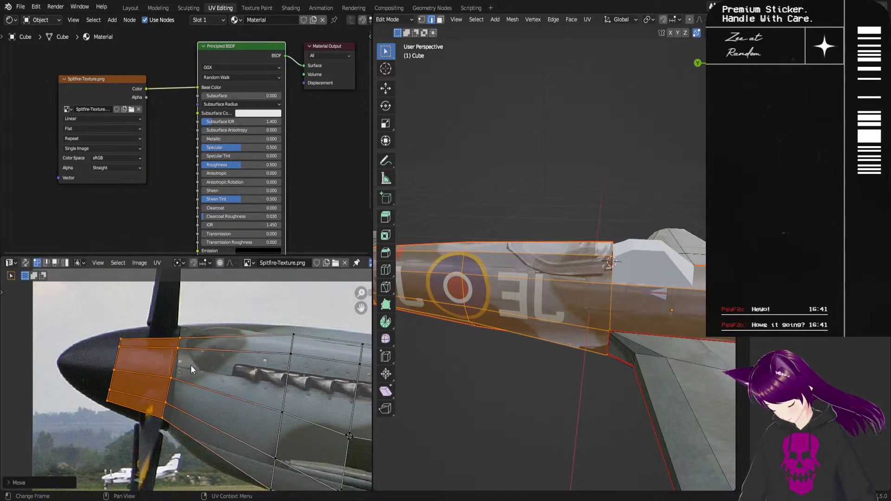
pyautogui.press('s')
pyautogui.press('y')
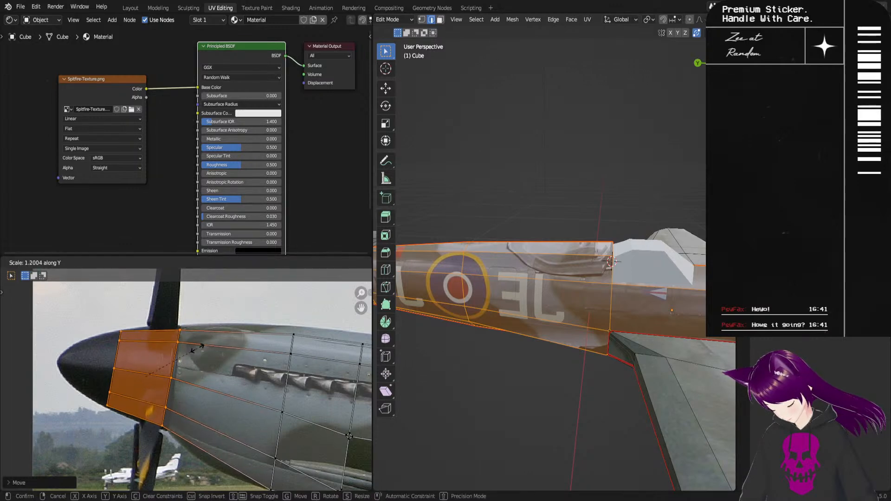
pyautogui.click(199, 346)
# Step: Try to move the frontmost nose UV faces rearward off the spinner by about 0.04
pyautogui.keyDown('shift'); pyautogui.moveTo(491, 383); pyautogui.dragTo(650, 385, button='middle'); pyautogui.keyUp('shift')
pyautogui.keyDown('shift'); pyautogui.moveTo(490, 386); pyautogui.dragTo(457, 372, button='middle'); pyautogui.keyUp('shift')
pyautogui.keyDown('shift'); pyautogui.moveTo(620, 377); pyautogui.dragTo(375, 382, button='middle'); pyautogui.keyUp('shift')
pyautogui.keyDown('shift'); pyautogui.moveTo(734, 383); pyautogui.dragTo(541, 365, button='middle'); pyautogui.keyUp('shift')
pyautogui.press('g')
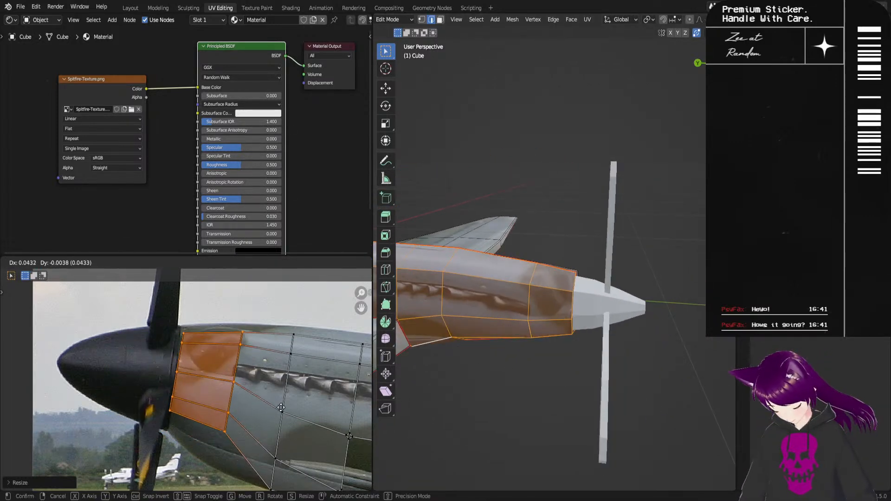
pyautogui.click(280, 415)
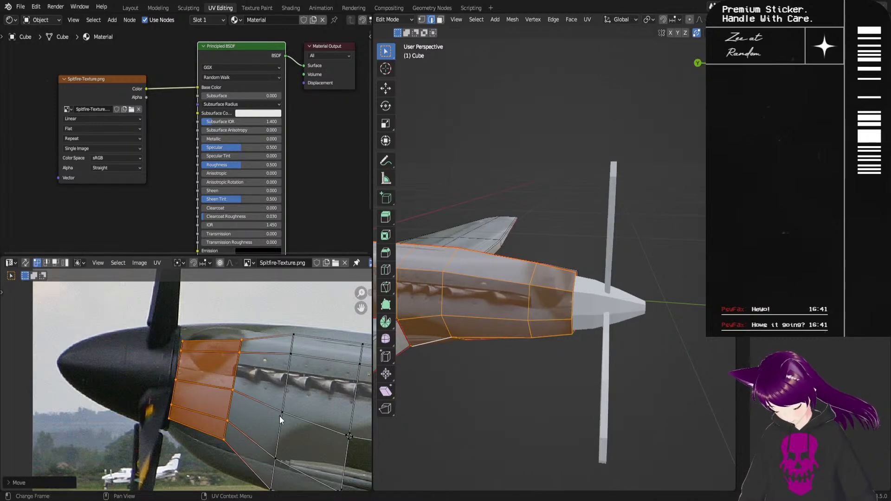
pyautogui.hotkey('ctrl', 'z')
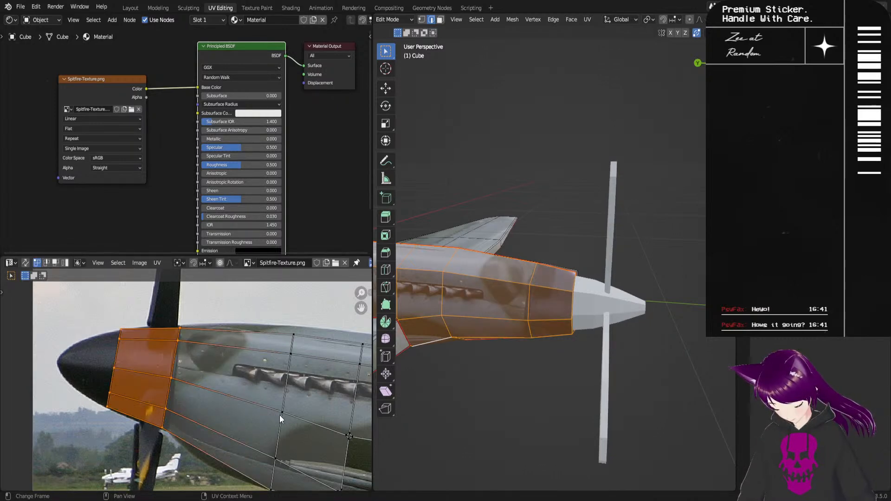
pyautogui.press('g')
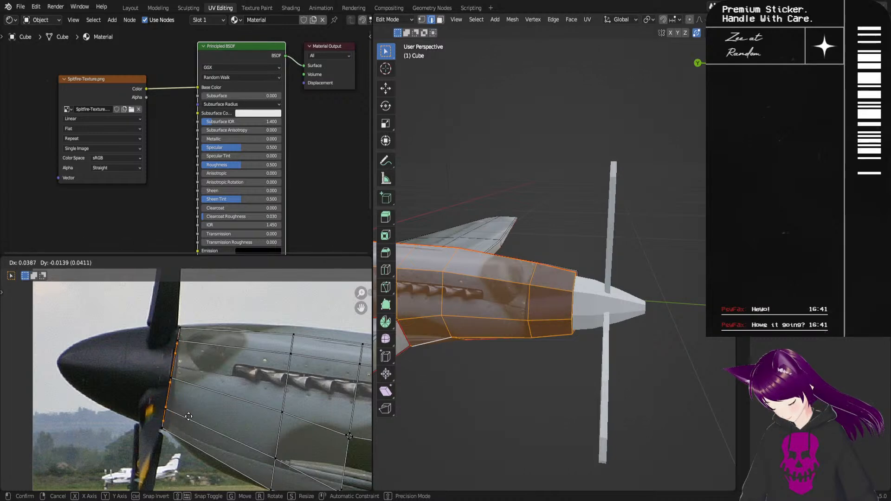
pyautogui.rightClick(167, 408)
# Step: Move the second UV column of the nose rearward by about 0.013 onto the engine cowling
pyautogui.moveTo(193, 314); pyautogui.dragTo(157, 427)
pyautogui.moveTo(166, 391); pyautogui.dragTo(167, 391)
pyautogui.press('g')
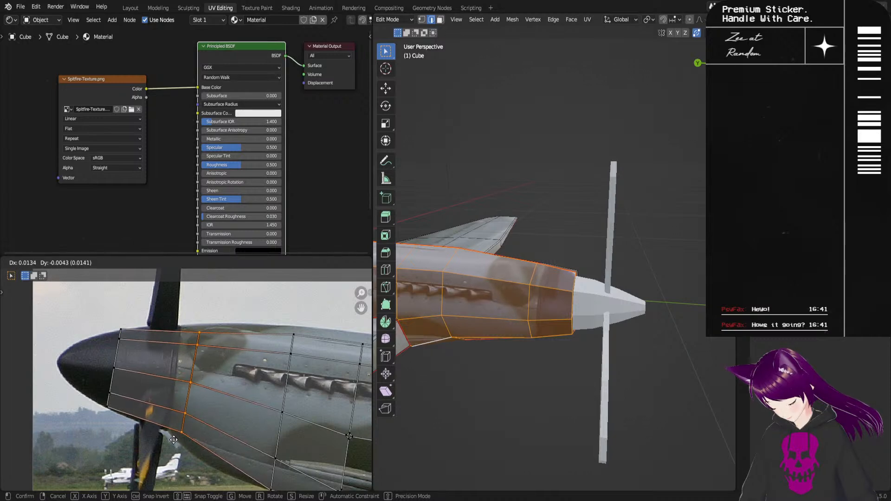
pyautogui.click(173, 435)
# Step: Move the nose's front UV column rearward by about 0.043 to the cowling's front edge and scale it by about 1.44 along Y
pyautogui.moveTo(145, 303); pyautogui.dragTo(100, 417)
pyautogui.press('g')
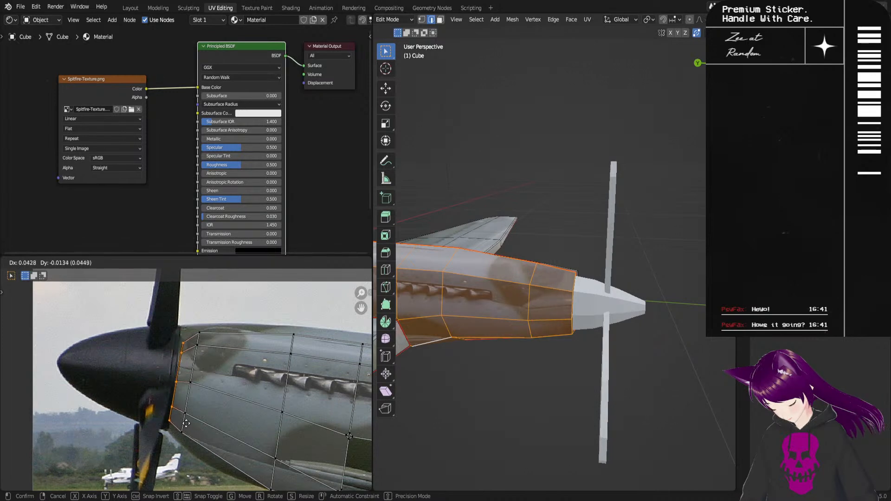
pyautogui.click(184, 425)
pyautogui.press('s')
pyautogui.press('y')
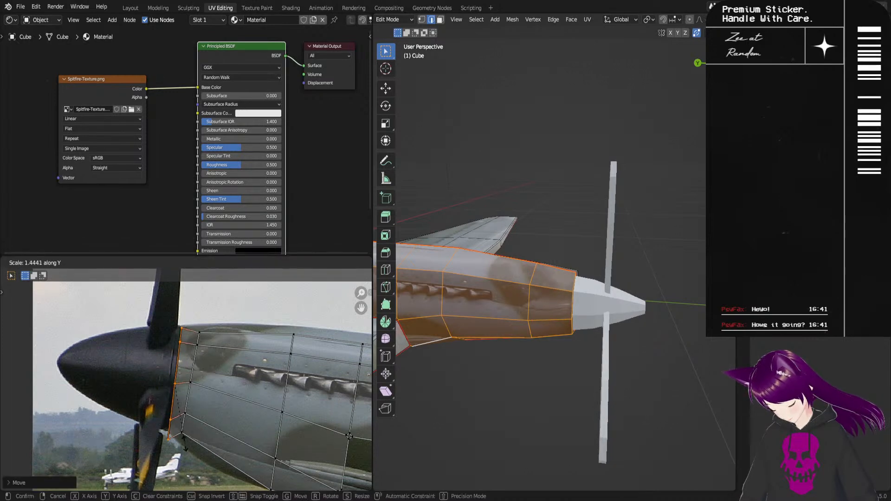
pyautogui.click(185, 447)
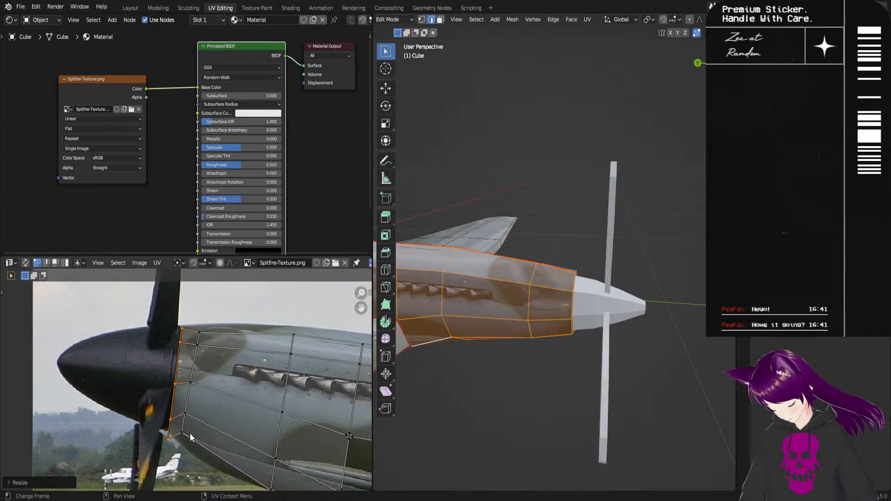
# Step: Shrink the nose's front UV column along Y and nudge it to fit the cowling's front edge
pyautogui.press('s')
pyautogui.press('y')
pyautogui.click(184, 429)
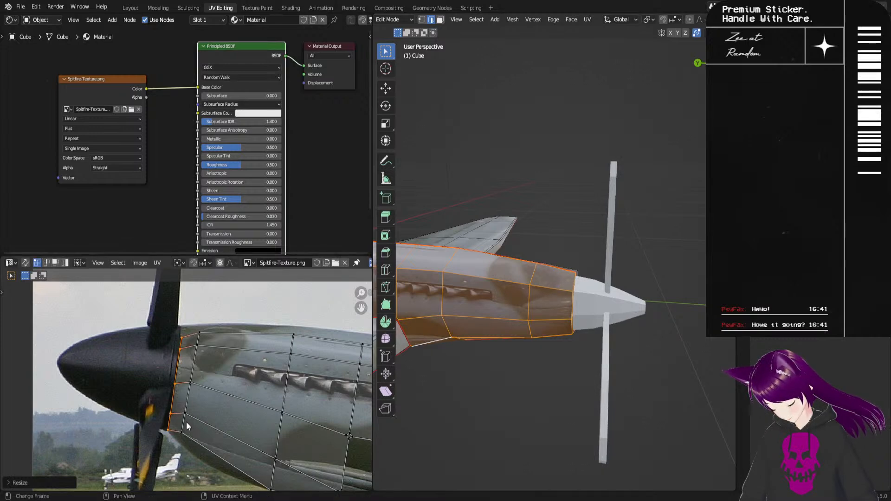
pyautogui.press('g')
pyautogui.click(187, 418)
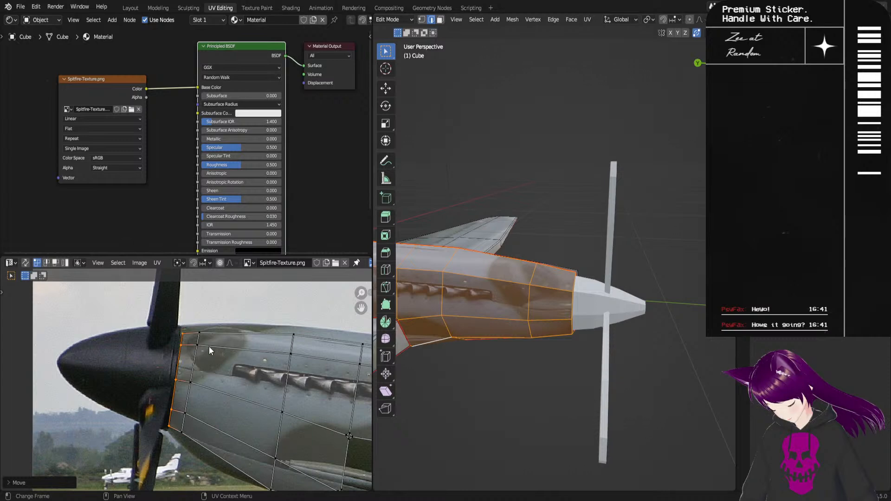
# Step: Scale the nose's second UV column by about 1.08 along Y and shift it slightly to follow the cowling outline
pyautogui.moveTo(197, 416); pyautogui.dragTo(171, 437)
pyautogui.press('s')
pyautogui.press('y')
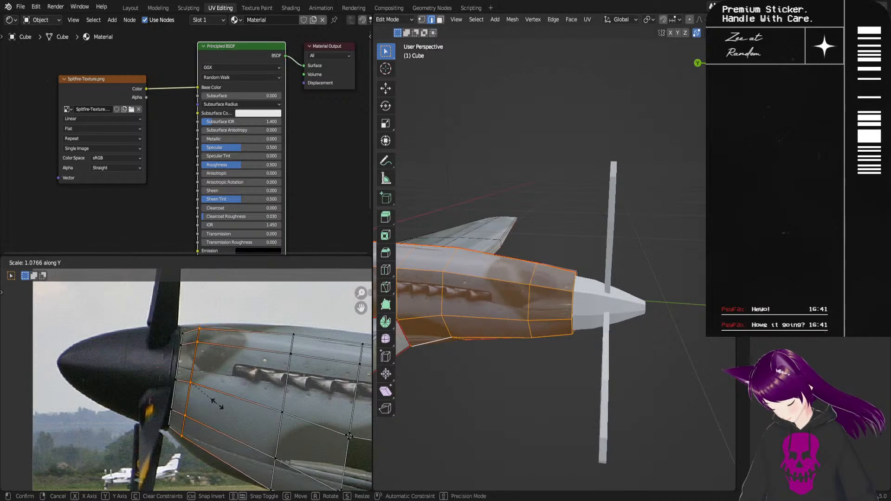
pyautogui.click(214, 413)
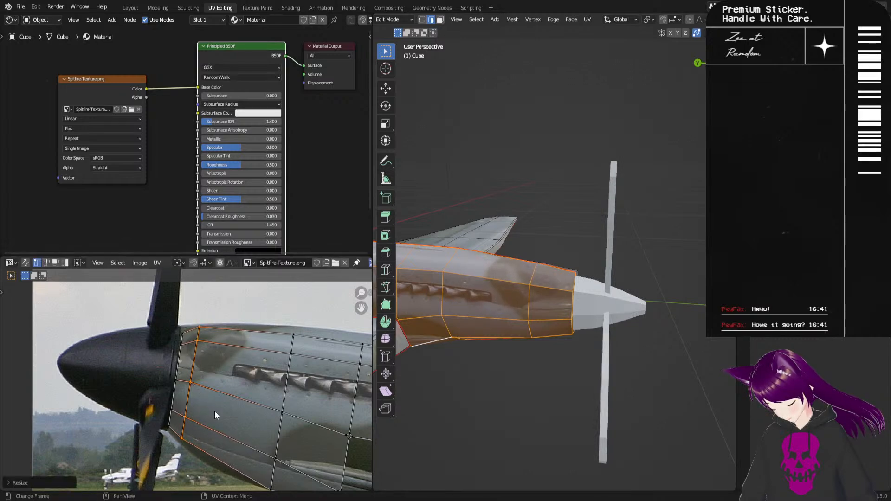
pyautogui.press('g')
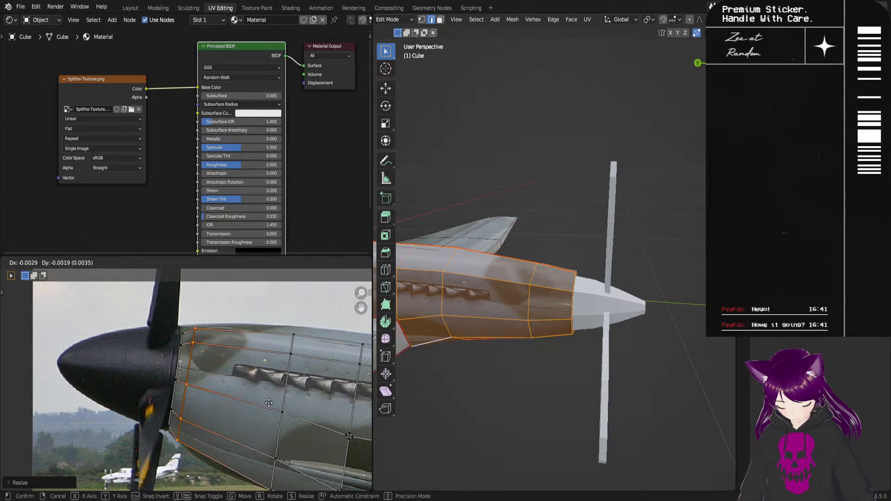
pyautogui.click(274, 402)
# Step: Undo the moves and scaling of the nose's two front UV columns
pyautogui.moveTo(584, 397)
pyautogui.mouseDown(button='middle')
pyautogui.moveTo(519, 403)
pyautogui.moveTo(479, 374)
pyautogui.moveTo(478, 384)
pyautogui.moveTo(576, 389)
pyautogui.mouseUp(button='middle')
pyautogui.hotkey('ctrl', 'z')
pyautogui.hotkey('ctrl', 'z')
pyautogui.hotkey('ctrl', 'z')
pyautogui.hotkey('ctrl', 'z')
pyautogui.hotkey('ctrl', 'z')
pyautogui.hotkey('ctrl', 'z')
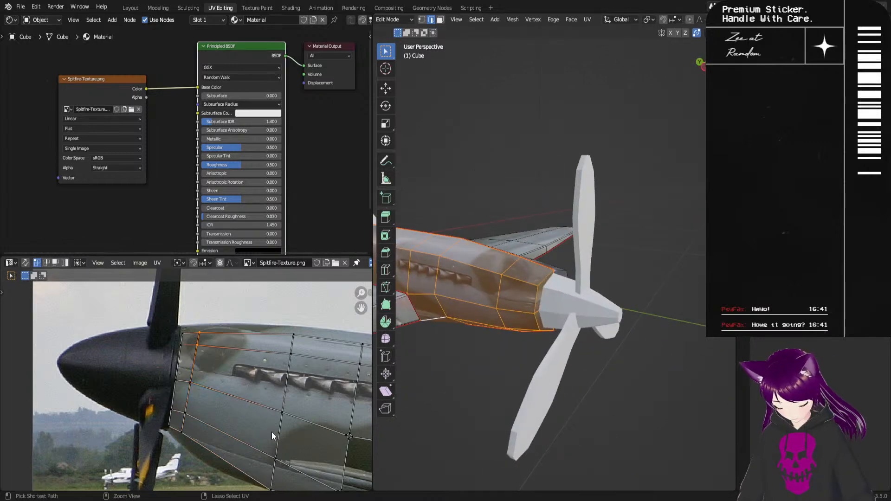
pyautogui.hotkey('ctrl', 'z')
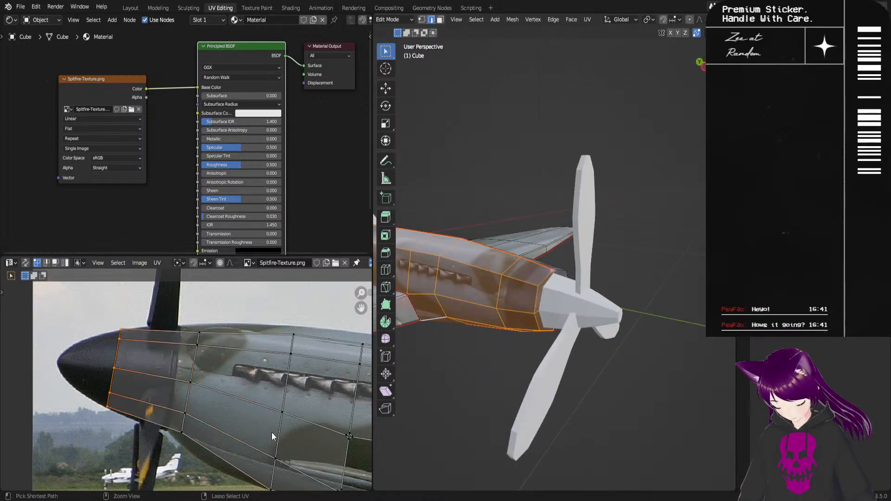
pyautogui.hotkey('ctrl', 'z')
pyautogui.hotkey('ctrl', 'z')
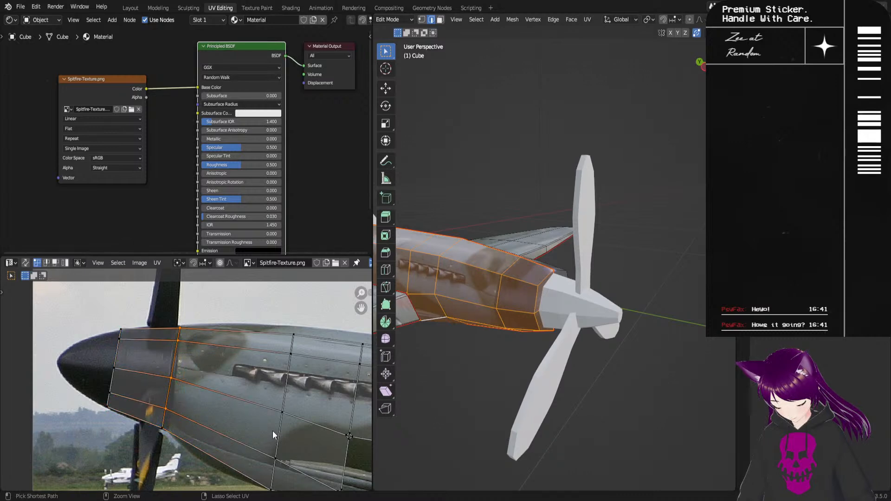
# Step: Select the seam-bounded nose side and raise the lowest UV point of its second column to the cowling's lower edge
pyautogui.moveTo(515, 316); pyautogui.dragTo(464, 395, button='middle')
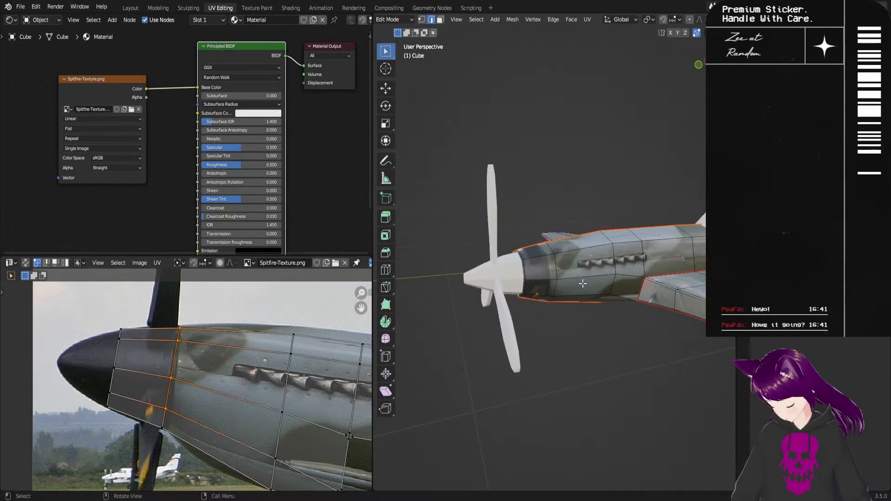
pyautogui.hotkey('alt', 'a')
pyautogui.press('l')
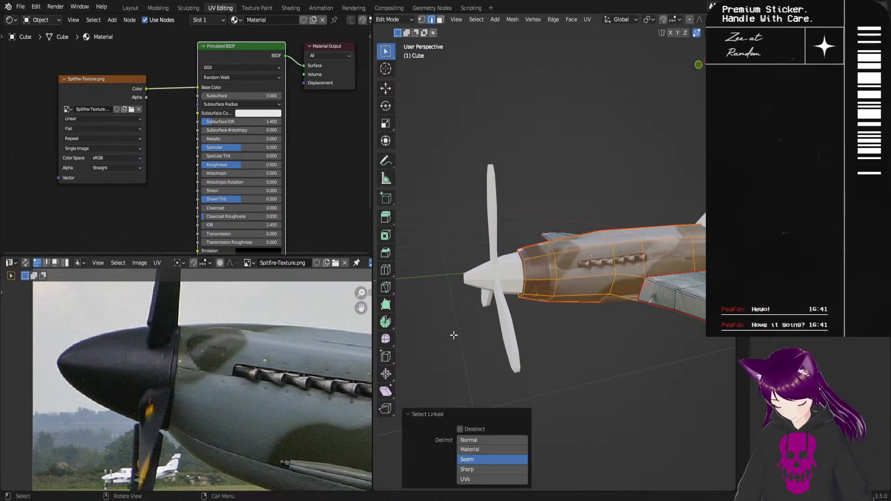
pyautogui.scroll(-5, 227, 382)
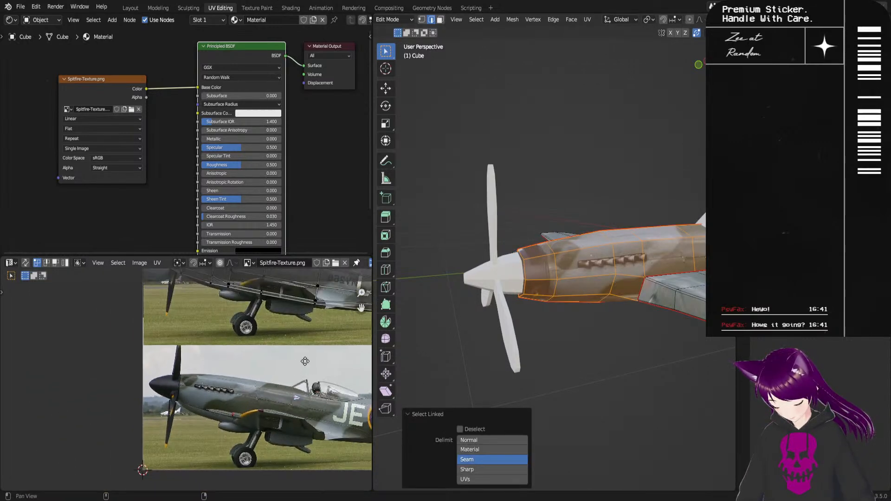
pyautogui.scroll(4, 179, 384)
pyautogui.scroll(4, 180, 367)
pyautogui.moveTo(169, 320); pyautogui.dragTo(226, 426, button='middle')
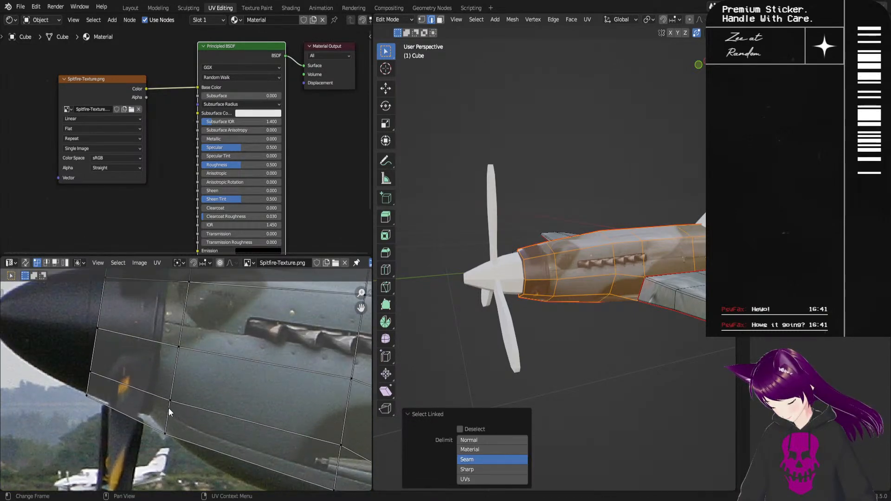
pyautogui.moveTo(214, 375); pyautogui.dragTo(169, 441, button='middle')
pyautogui.click(167, 442)
pyautogui.keyDown('shift'); pyautogui.click(156, 472); pyautogui.keyUp('shift')
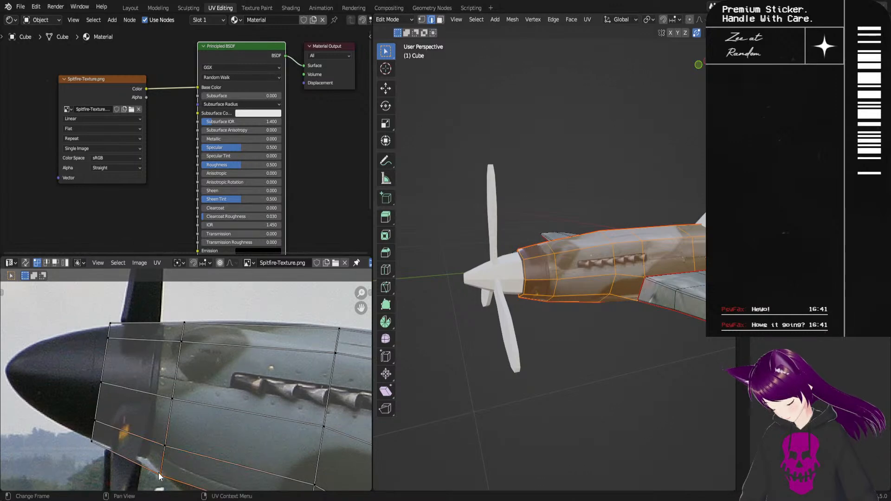
pyautogui.press('g')
pyautogui.click(161, 466)
# Step: Adjust the two lowest UV points of the nose's front column to follow the spinner's lower edge
pyautogui.click(93, 444)
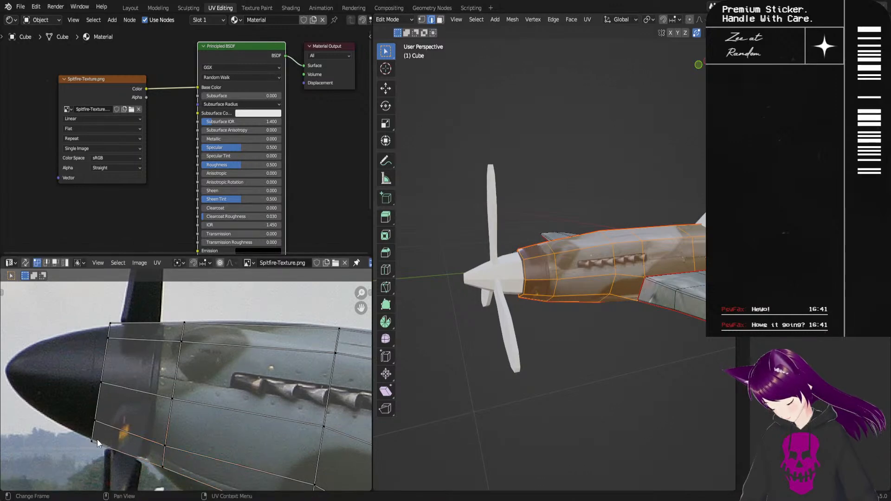
pyautogui.press('g')
pyautogui.click(94, 436)
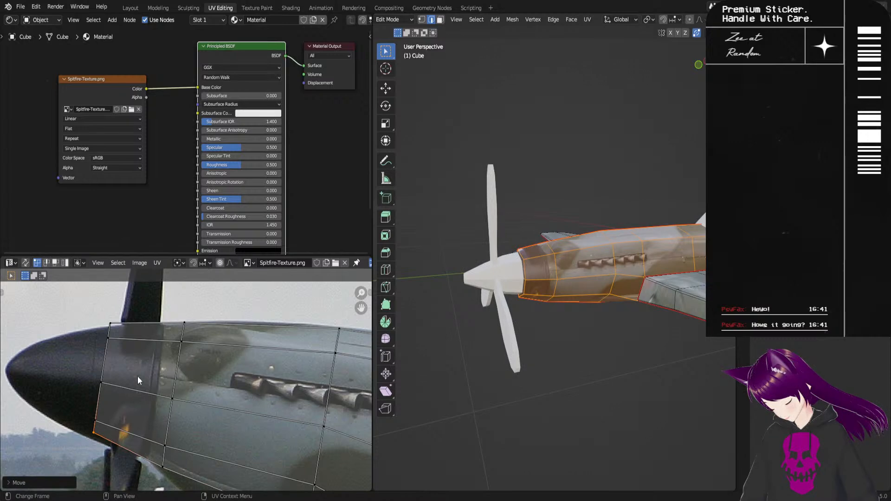
pyautogui.click(95, 428)
pyautogui.press('g')
pyautogui.click(95, 429)
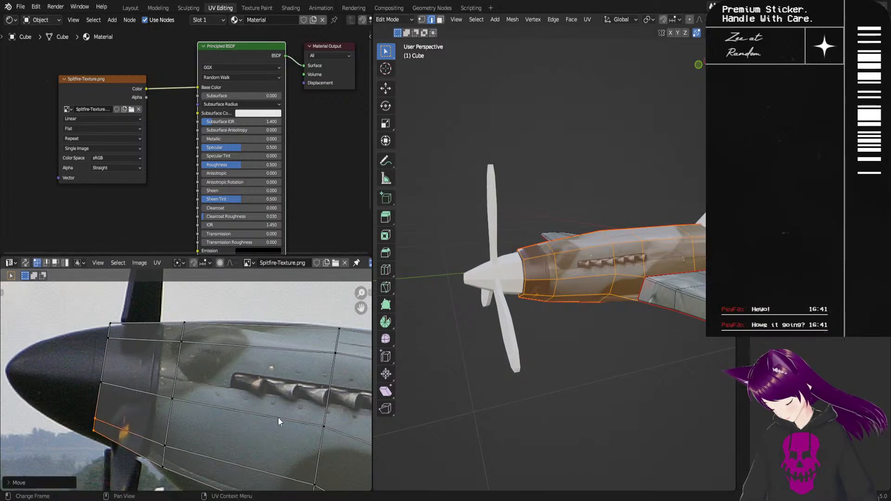
# Step: Move the front column's two lowest UV points about 0.026 forward and 0.015 up along the spinner
pyautogui.moveTo(567, 360)
pyautogui.mouseDown(button='middle')
pyautogui.moveTo(561, 338)
pyautogui.moveTo(547, 356)
pyautogui.moveTo(597, 352)
pyautogui.moveTo(563, 350)
pyautogui.mouseUp(button='middle')
pyautogui.click(81, 442)
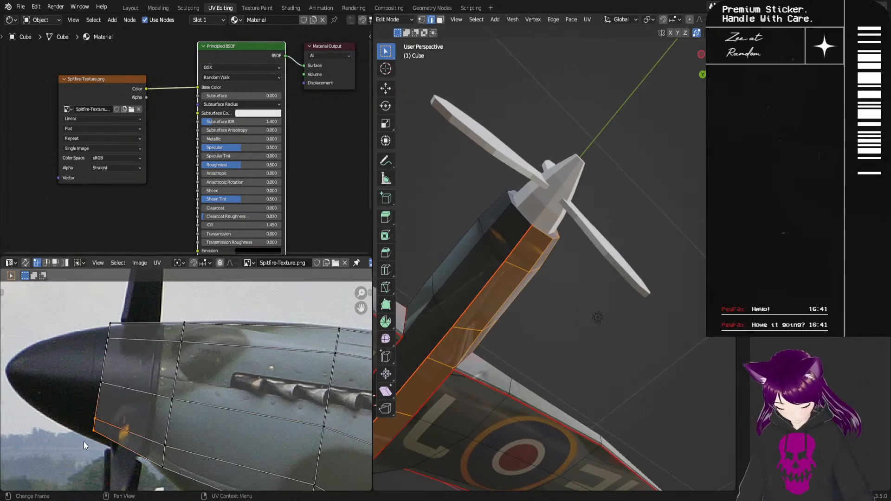
pyautogui.press('g')
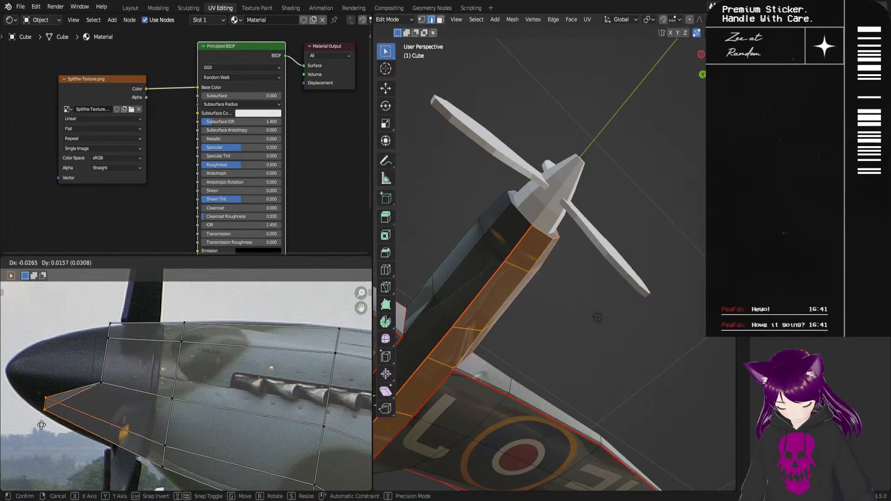
pyautogui.click(41, 428)
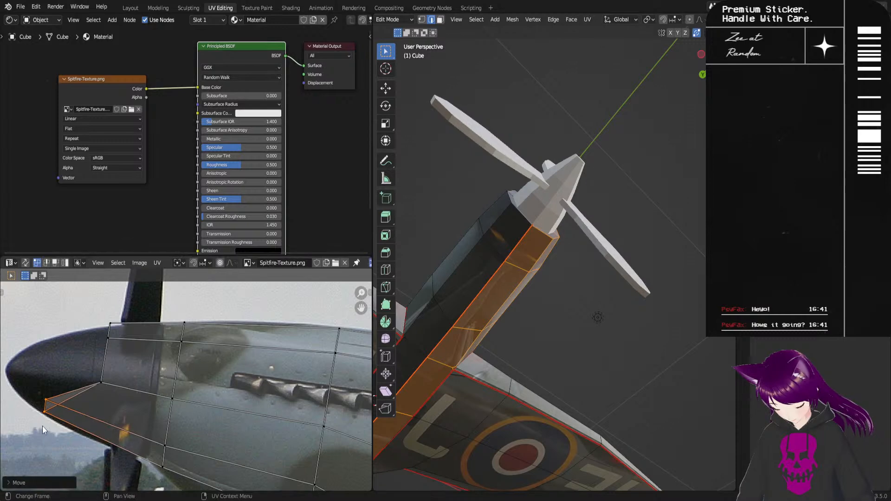
# Step: Move the nose's second UV column forward to the spinner joint and shrink it along Y to the cowling's height
pyautogui.moveTo(551, 343); pyautogui.dragTo(622, 332, button='middle')
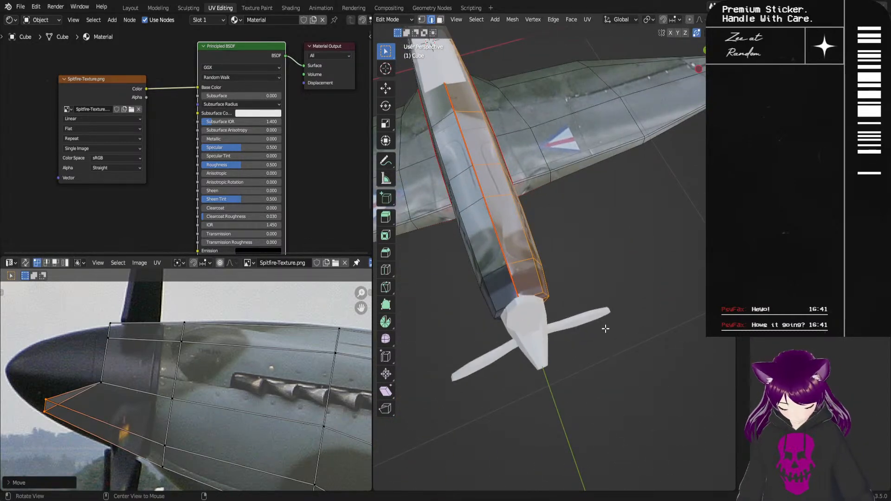
pyautogui.moveTo(192, 315); pyautogui.dragTo(153, 485)
pyautogui.press('g')
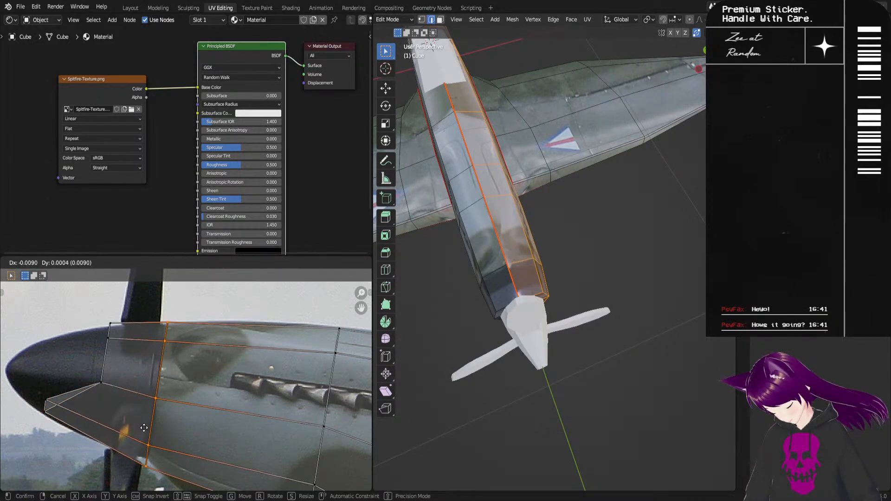
pyautogui.click(145, 430)
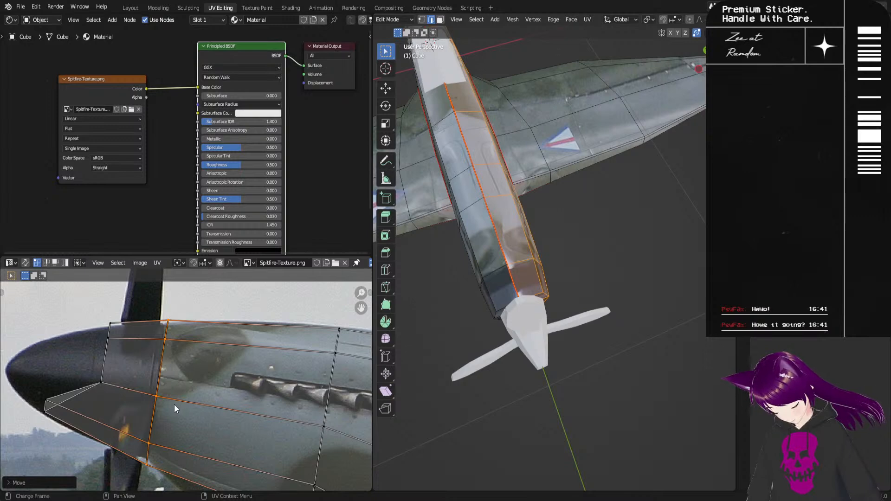
pyautogui.press('g')
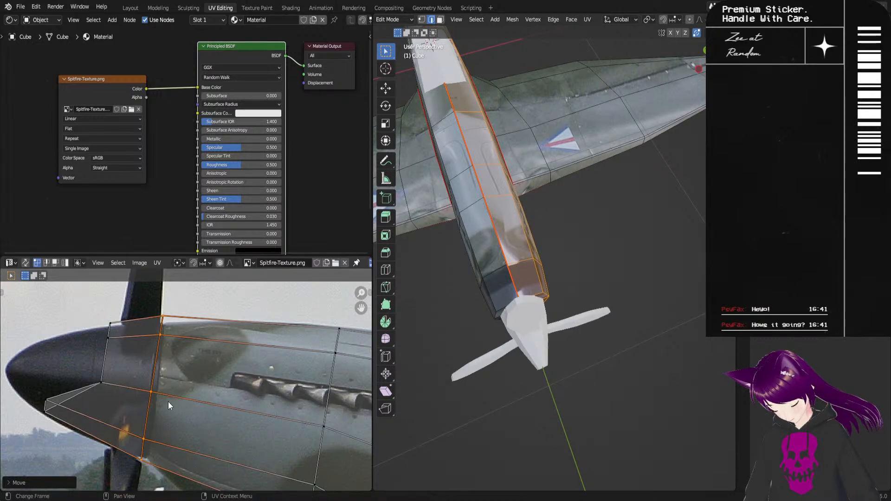
pyautogui.press('s')
pyautogui.press('y')
pyautogui.click(166, 400)
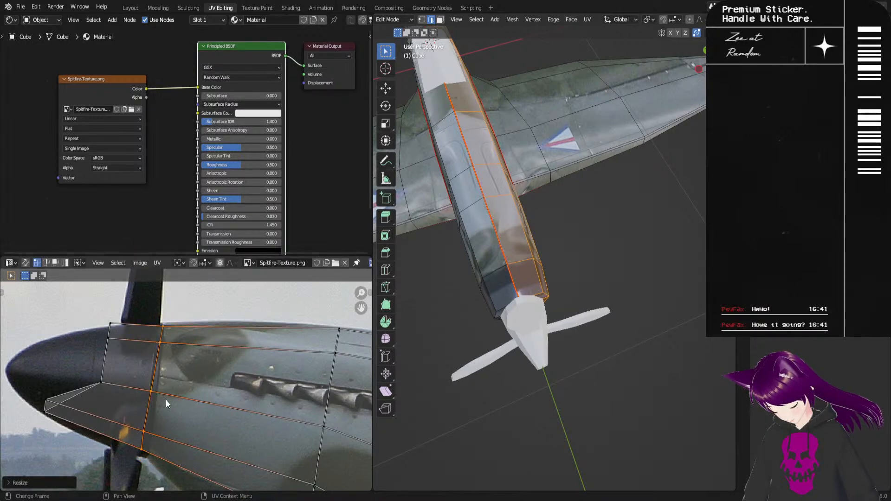
# Step: Rotate the second UV column slightly and nudge it into line with the cowling's front edge
pyautogui.press('g')
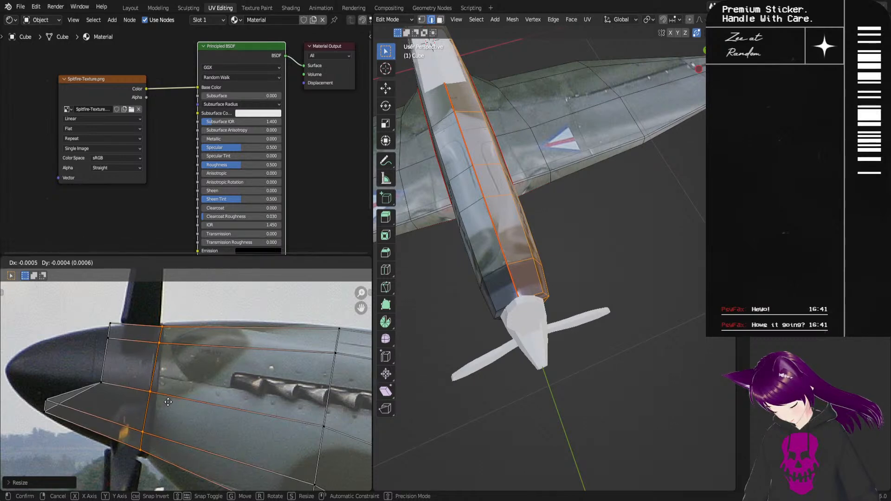
pyautogui.click(169, 401)
pyautogui.press('r')
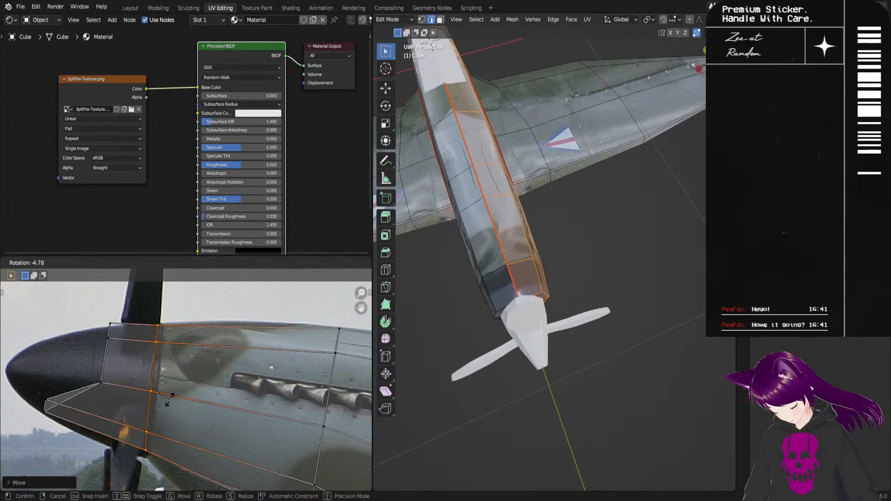
pyautogui.click(169, 402)
pyautogui.press('g')
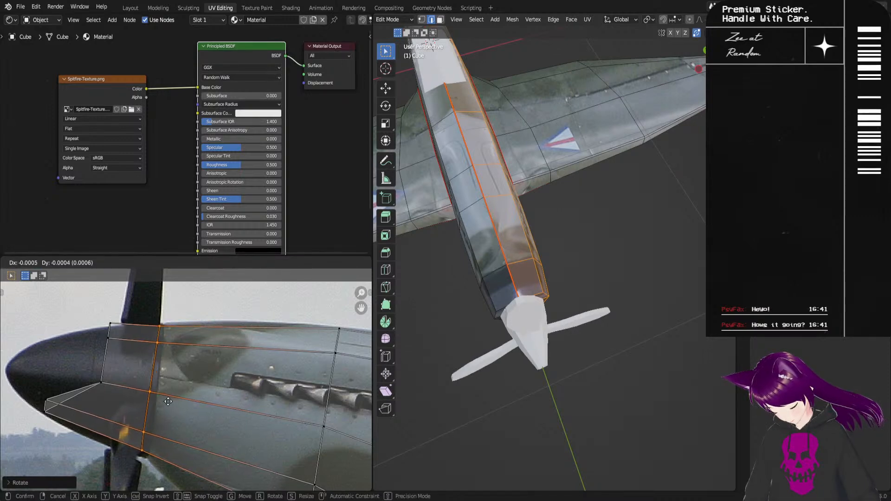
pyautogui.click(170, 401)
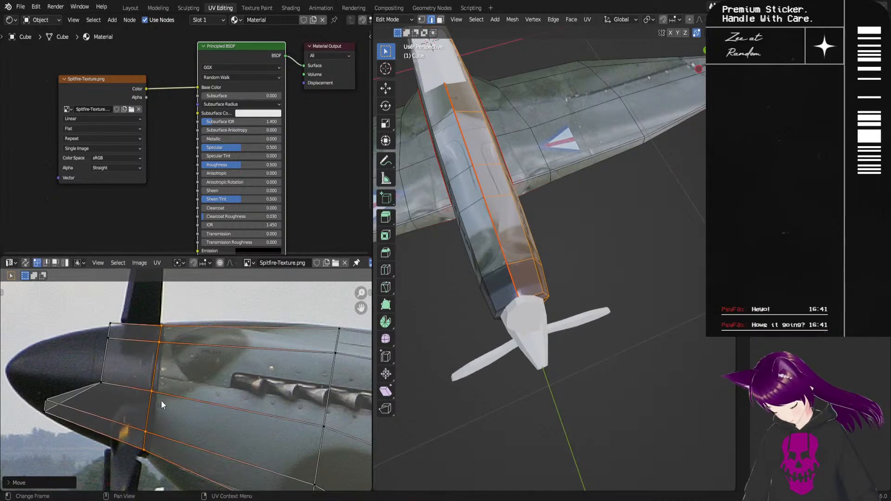
# Step: Move the front column's two lowest UV points back into line and shift the column rearward toward the cowling edge
pyautogui.moveTo(30, 386); pyautogui.dragTo(62, 441)
pyautogui.press('g')
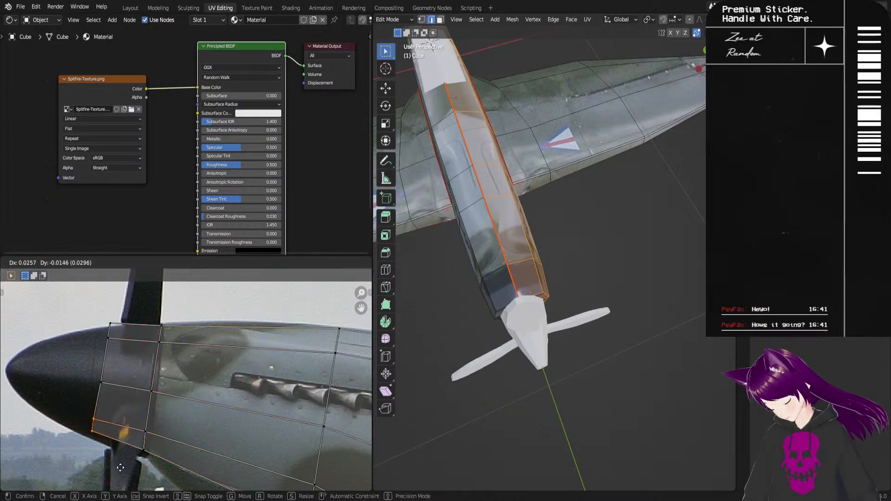
pyautogui.click(119, 457)
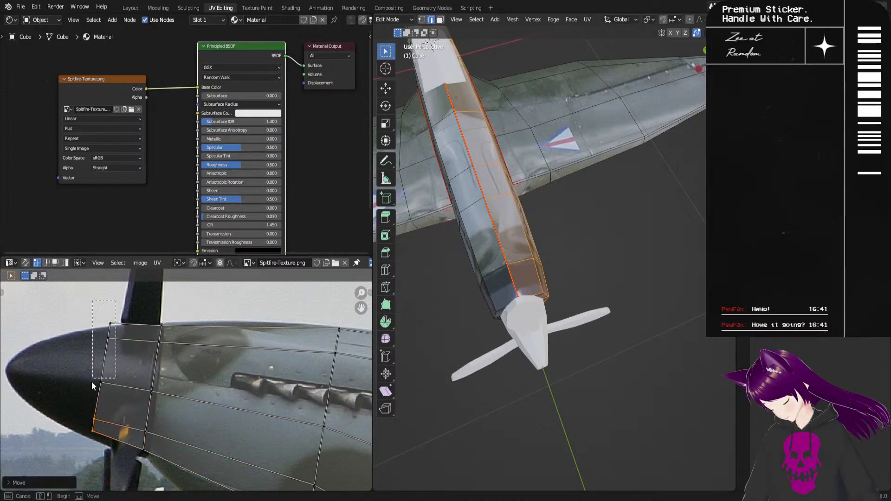
pyautogui.moveTo(98, 357); pyautogui.dragTo(89, 434)
pyautogui.press('g')
pyautogui.click(120, 440)
# Step: Reselect the seam-bounded nose side from below and move its front UV column forward onto the dark spinner
pyautogui.moveTo(607, 388); pyautogui.dragTo(524, 329, button='middle')
pyautogui.click(571, 345)
pyautogui.moveTo(583, 363); pyautogui.dragTo(504, 296, button='middle')
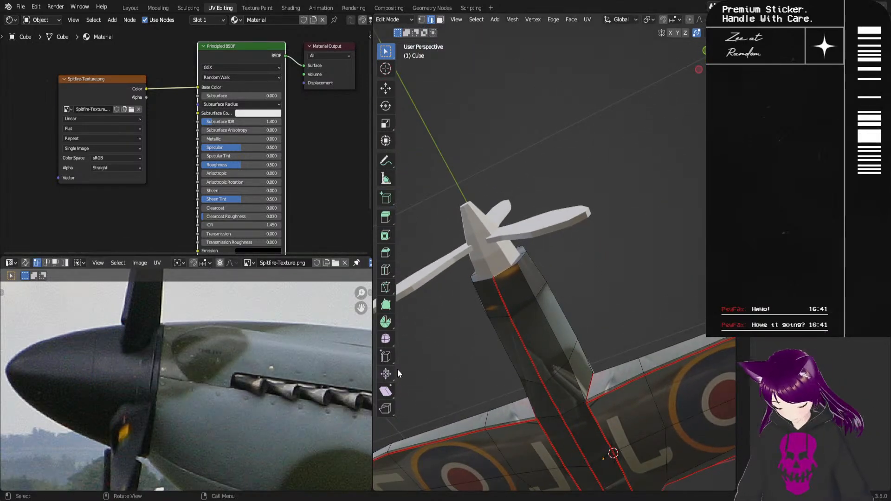
pyautogui.press('l')
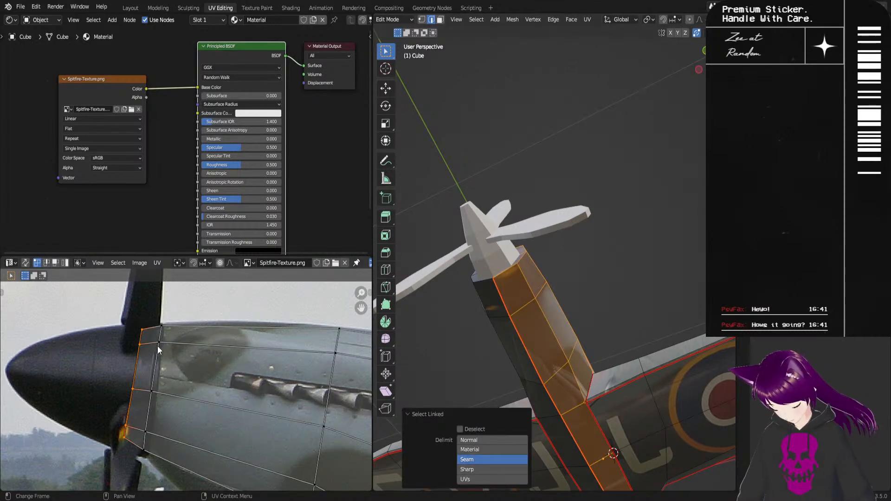
pyautogui.moveTo(144, 322); pyautogui.dragTo(110, 450)
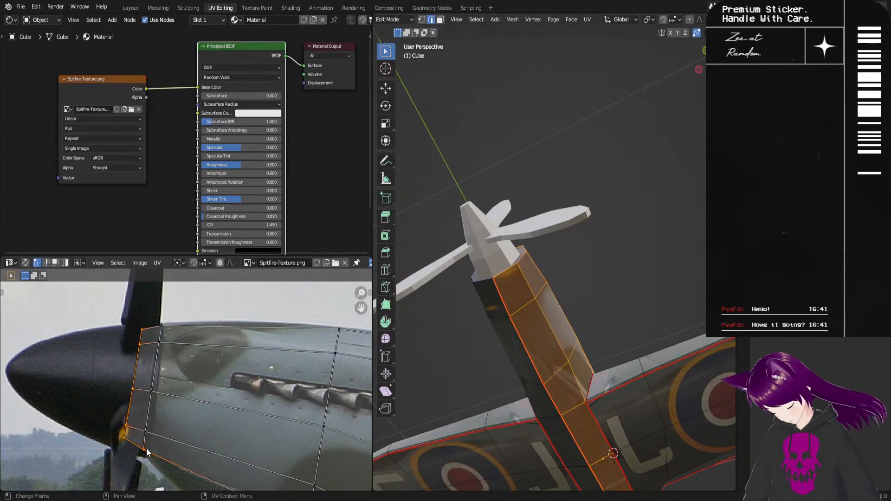
pyautogui.press('g')
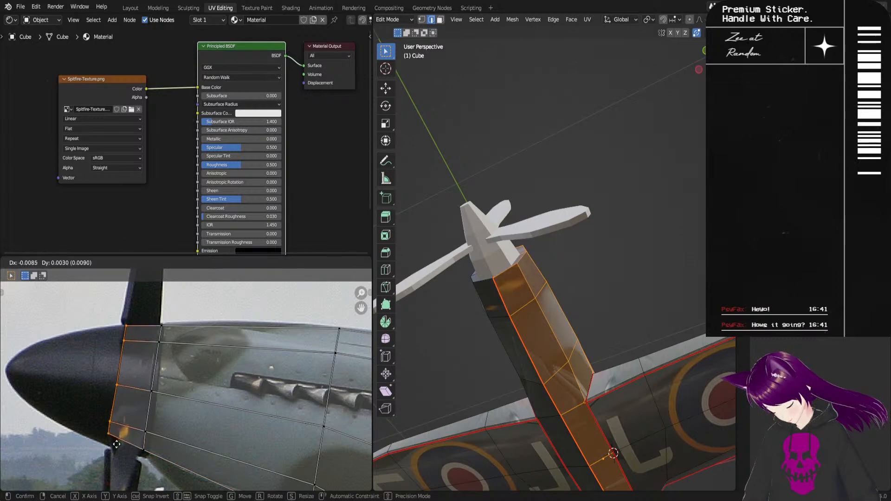
pyautogui.click(84, 434)
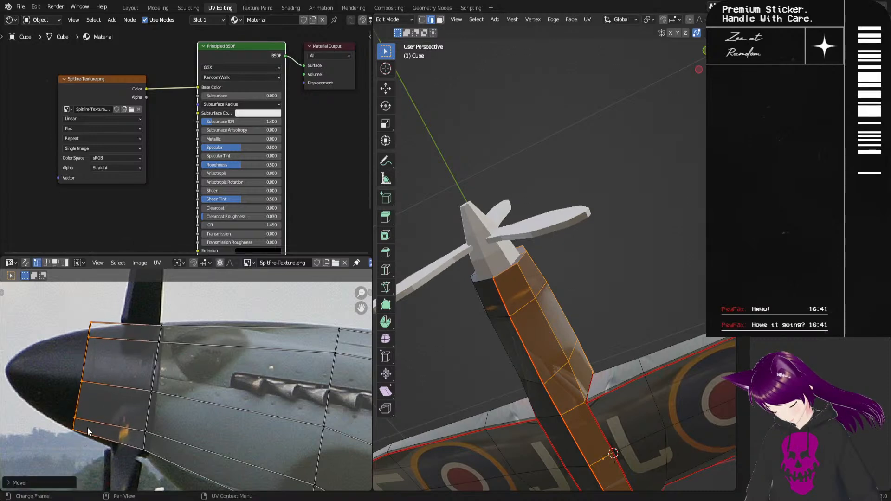
# Step: Shrink the front UV column's height and lower it within the spinner outline, fine-tuning its lowest points
pyautogui.press('s')
pyautogui.click(112, 395)
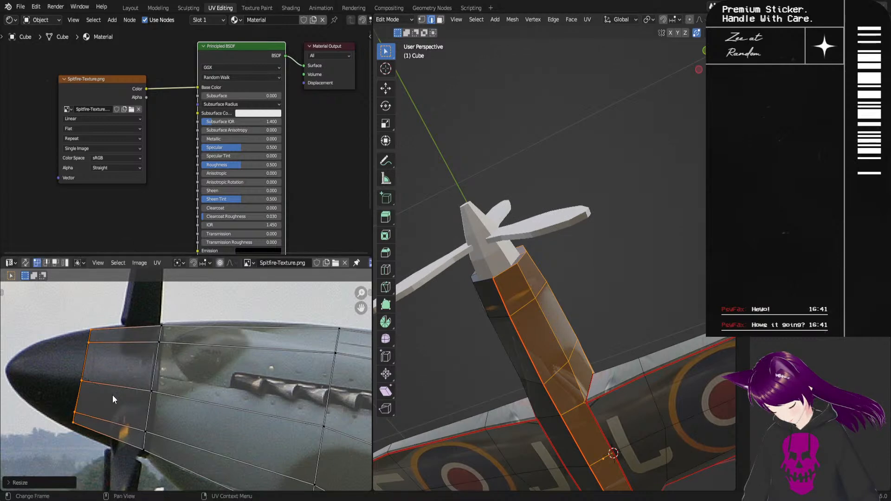
pyautogui.press('g')
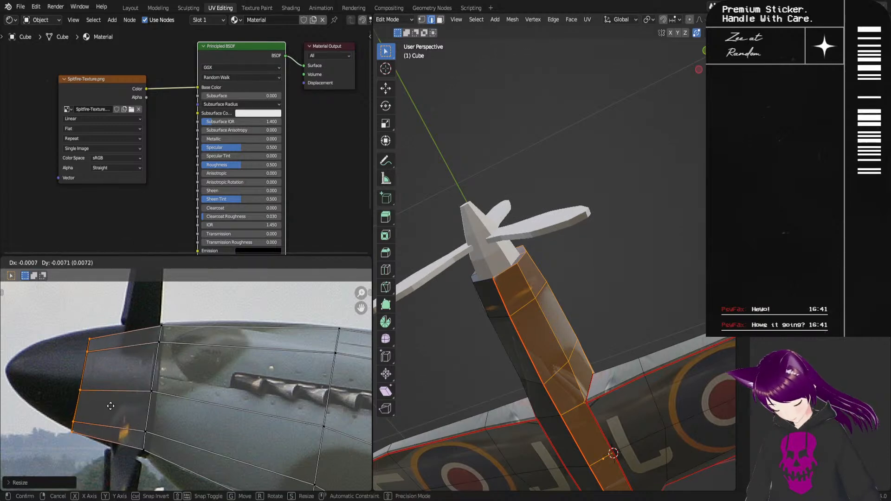
pyautogui.click(111, 407)
pyautogui.moveTo(88, 416); pyautogui.dragTo(67, 440)
pyautogui.press('g')
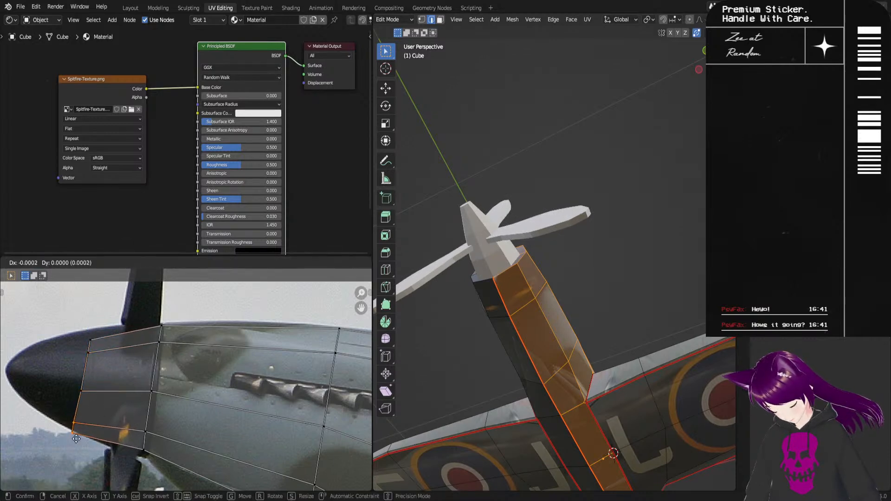
pyautogui.click(78, 434)
# Step: Clear the mesh selection and save the file
pyautogui.moveTo(510, 399); pyautogui.dragTo(627, 405, button='middle')
pyautogui.click(617, 368)
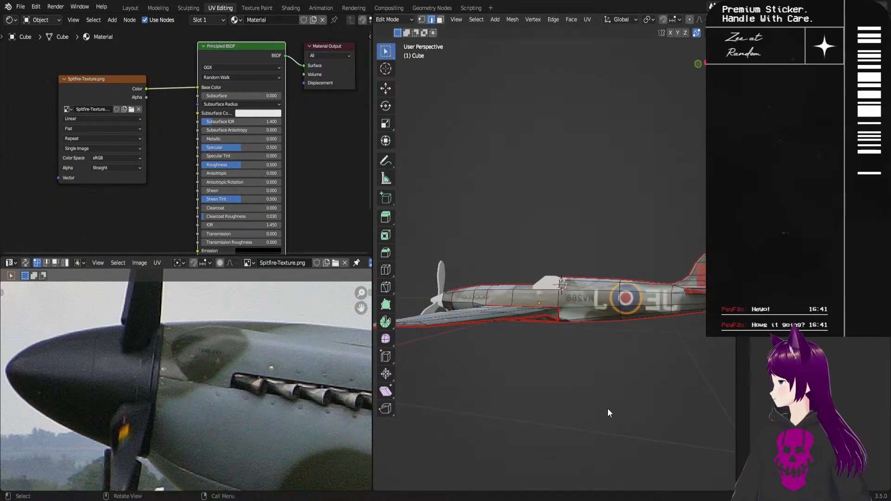
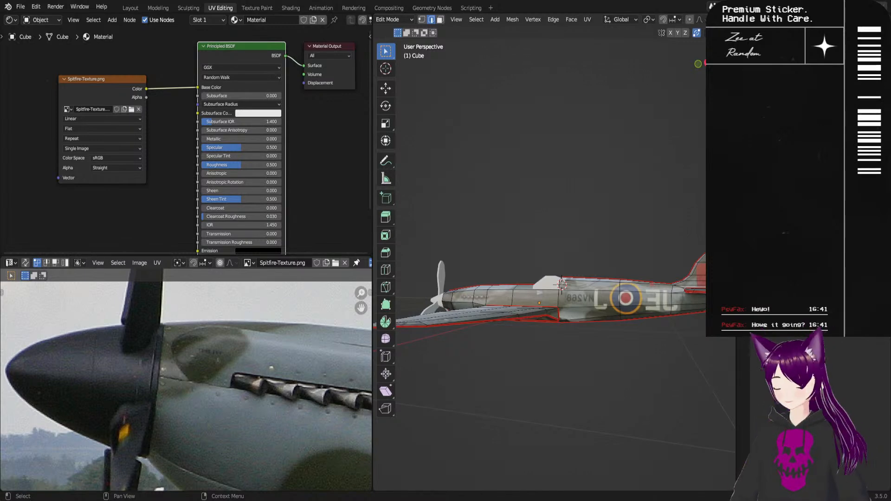
pyautogui.hotkey('ctrl', 's')
# Step: Leave mesh editing, select the propeller spinner and give it a new material named Metallic Black
pyautogui.moveTo(553, 372); pyautogui.dragTo(571, 404, button='middle')
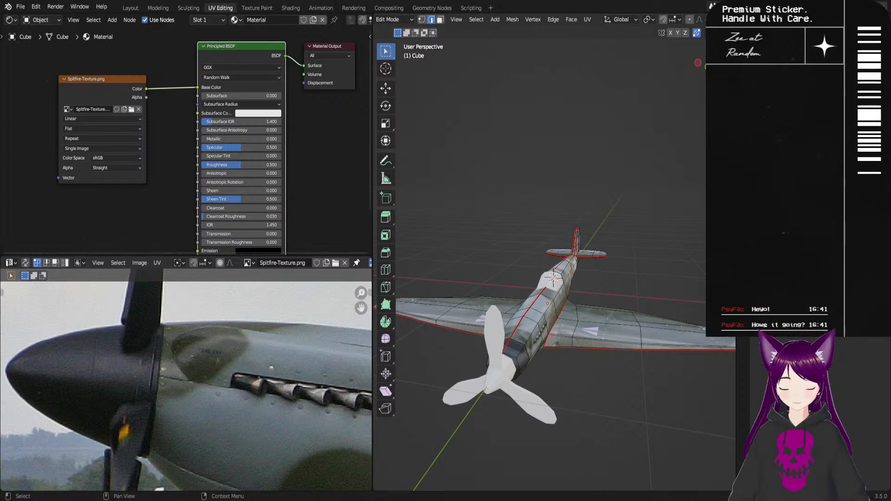
pyautogui.moveTo(534, 394); pyautogui.dragTo(517, 290, button='middle')
pyautogui.scroll(2, 549, 400)
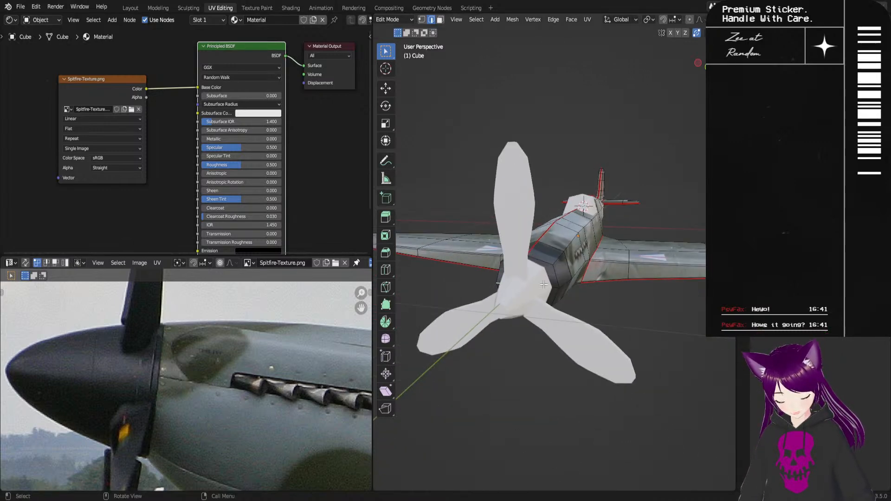
pyautogui.press('Tab')
pyautogui.click(546, 301)
pyautogui.moveTo(546, 301); pyautogui.dragTo(531, 343, button='middle')
pyautogui.click(227, 20)
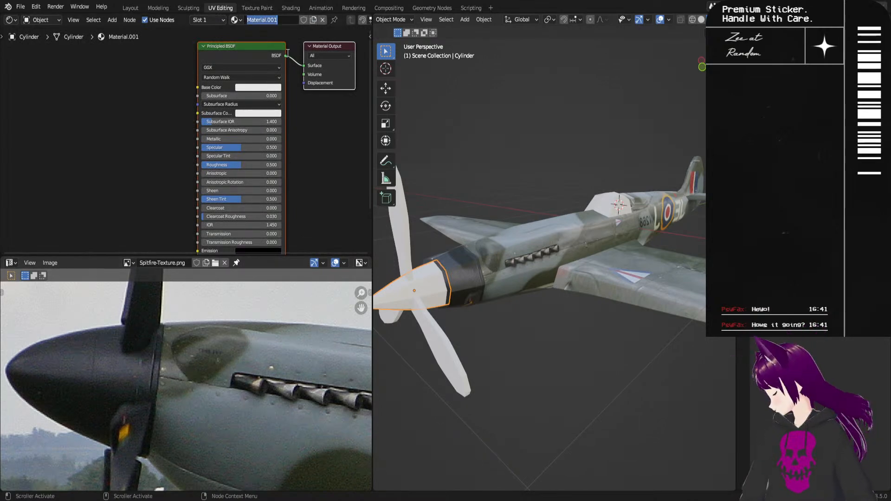
pyautogui.write('Metallic Black')
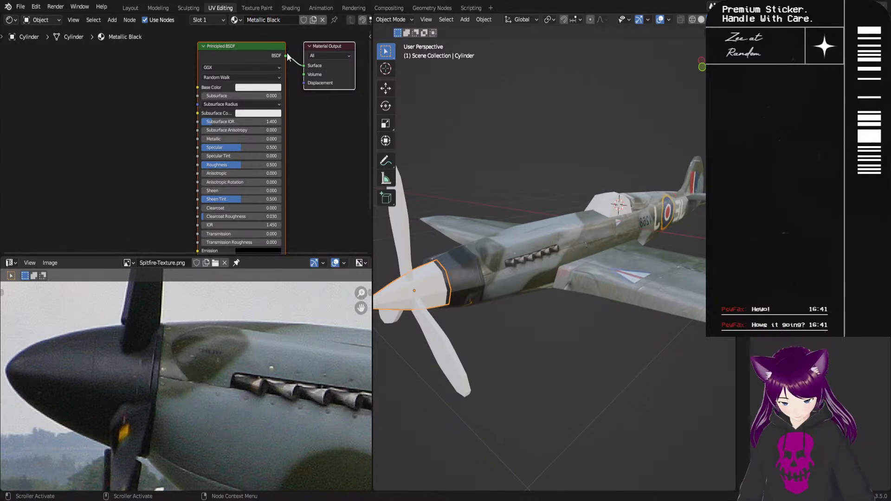
# Step: Set the Metallic Black material's Base Color to black and its Metallic value to about 0.809
pyautogui.click(247, 87)
pyautogui.click(268, 88)
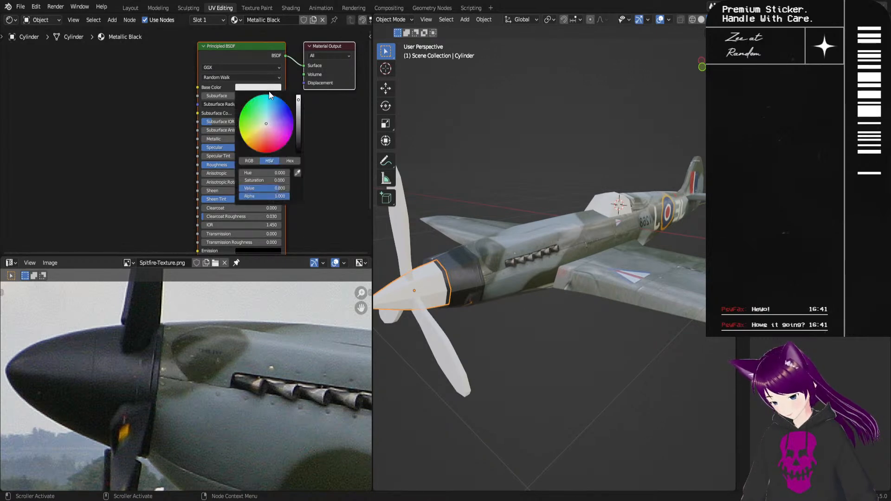
pyautogui.moveTo(299, 116); pyautogui.dragTo(297, 157)
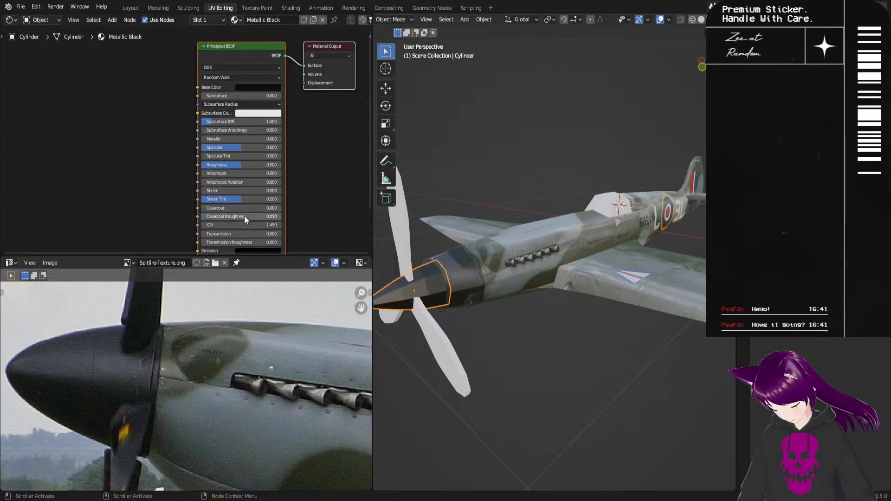
pyautogui.moveTo(231, 138); pyautogui.dragTo(414, 132)
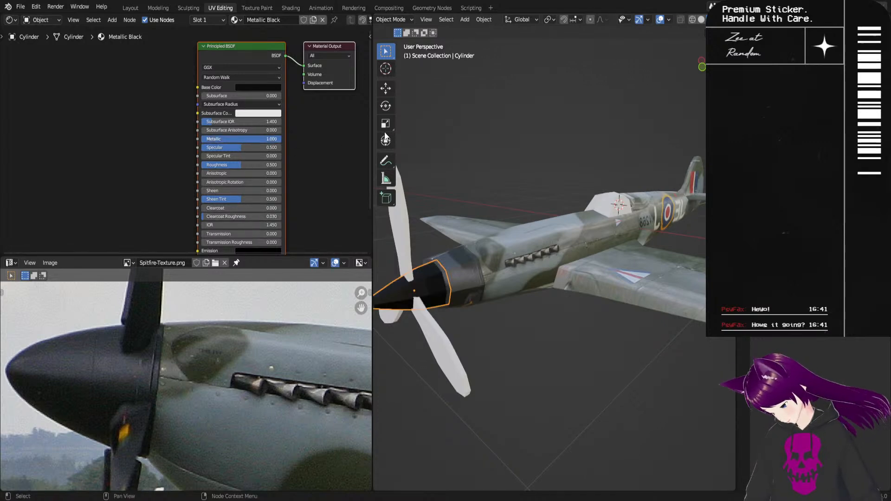
pyautogui.moveTo(491, 369); pyautogui.dragTo(513, 346, button='middle')
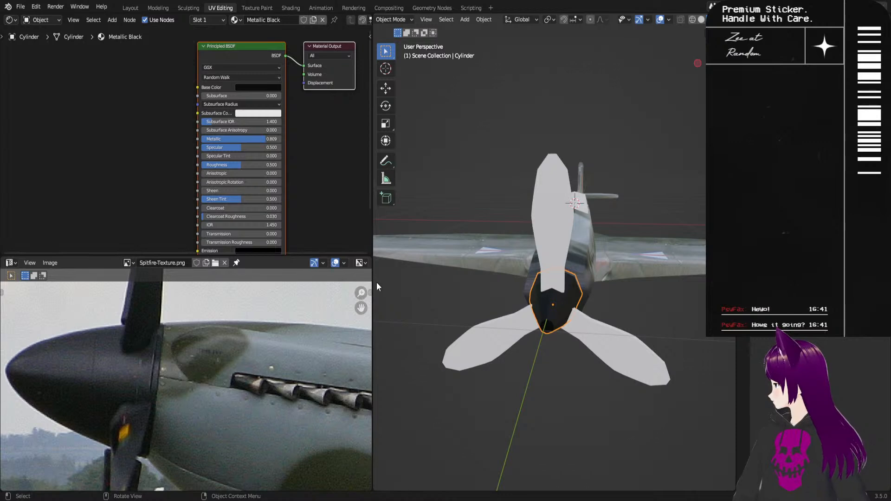
pyautogui.moveTo(513, 336); pyautogui.dragTo(602, 322, button='middle')
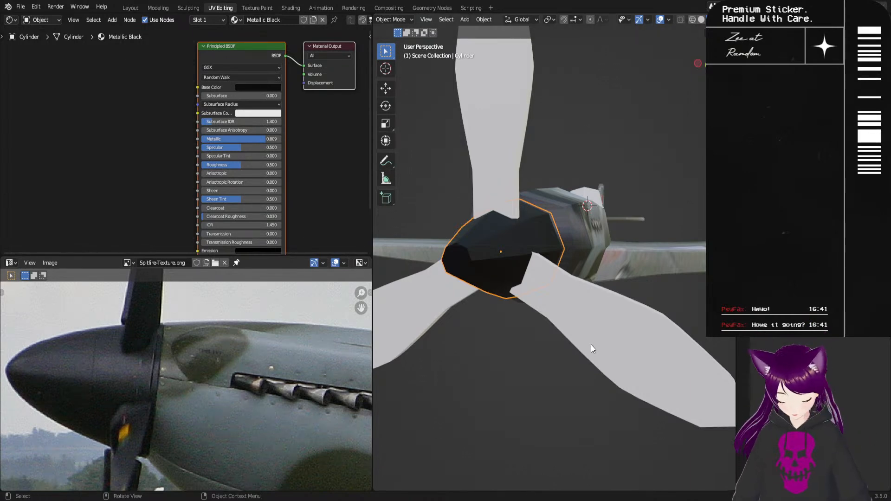
# Step: Select a lower propeller blade and assign the existing Metallic Black material to it
pyautogui.moveTo(572, 374); pyautogui.dragTo(549, 395, button='middle')
pyautogui.click(532, 402)
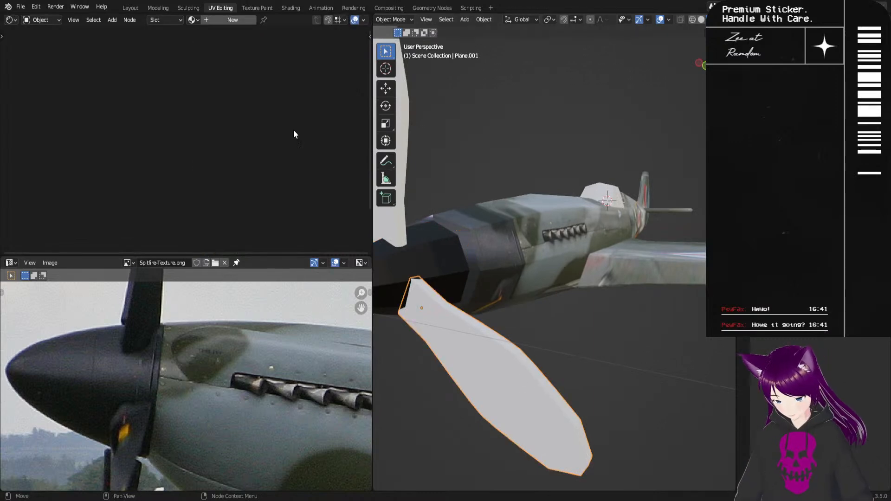
pyautogui.click(193, 20)
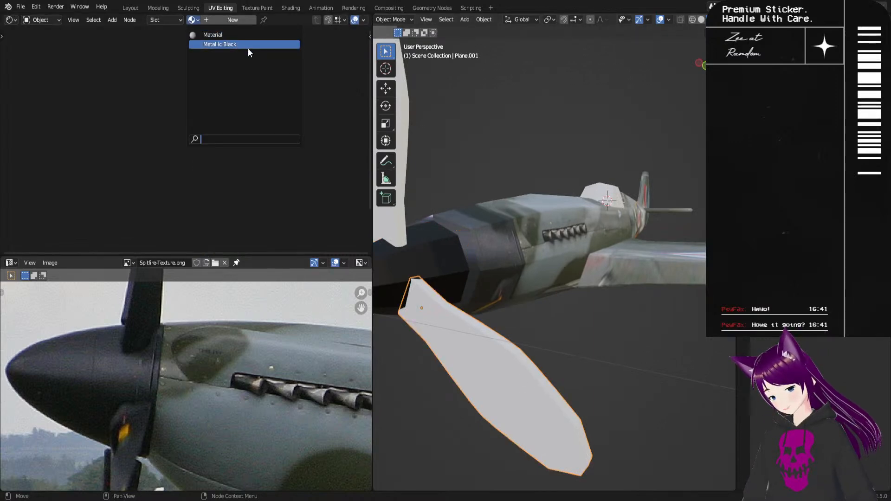
pyautogui.click(251, 45)
pyautogui.click(586, 389)
# Step: Select the cockpit canopy and give it a new material named Glass
pyautogui.keyDown('ctrl'); pyautogui.moveTo(586, 389); pyautogui.dragTo(557, 398, button='middle'); pyautogui.keyUp('ctrl')
pyautogui.scroll(3, 547, 296)
pyautogui.click(490, 276)
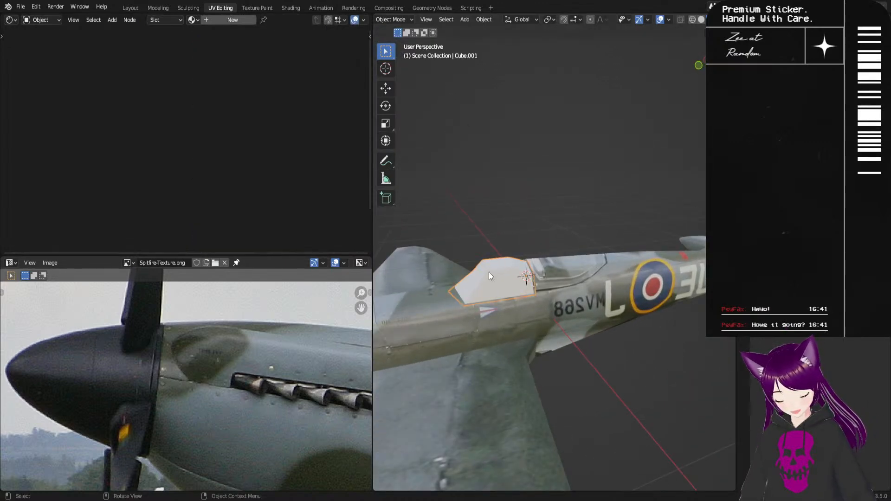
pyautogui.click(193, 20)
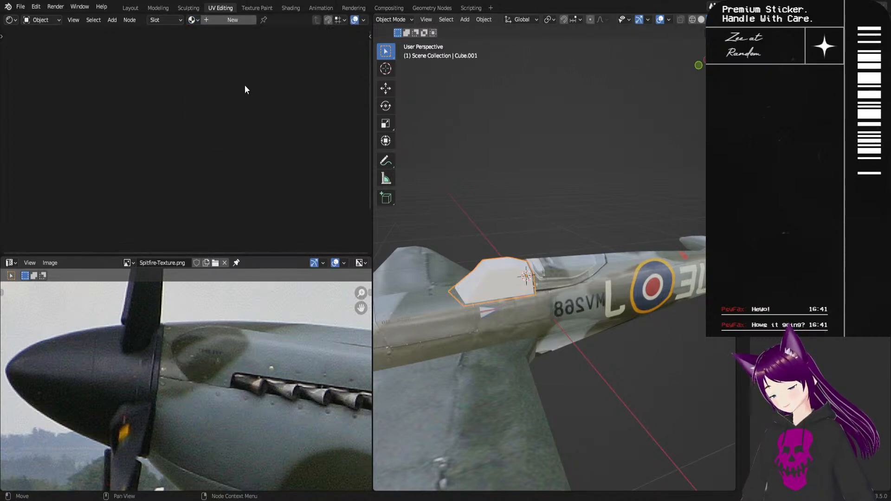
pyautogui.click(235, 19)
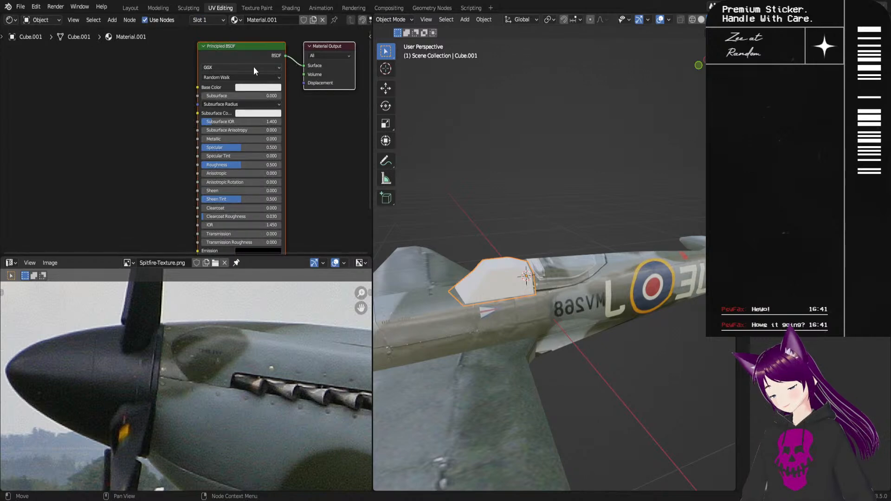
pyautogui.click(271, 20)
pyautogui.write('G')
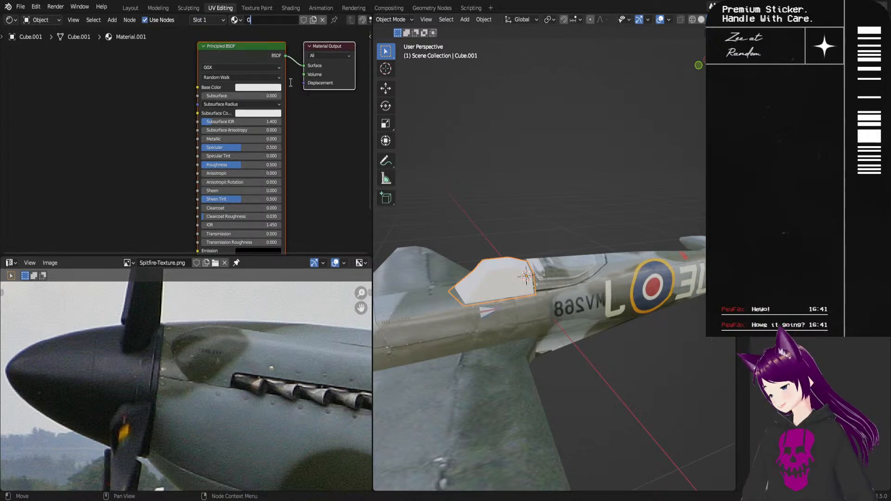
pyautogui.write('lass')
pyautogui.press('Return')
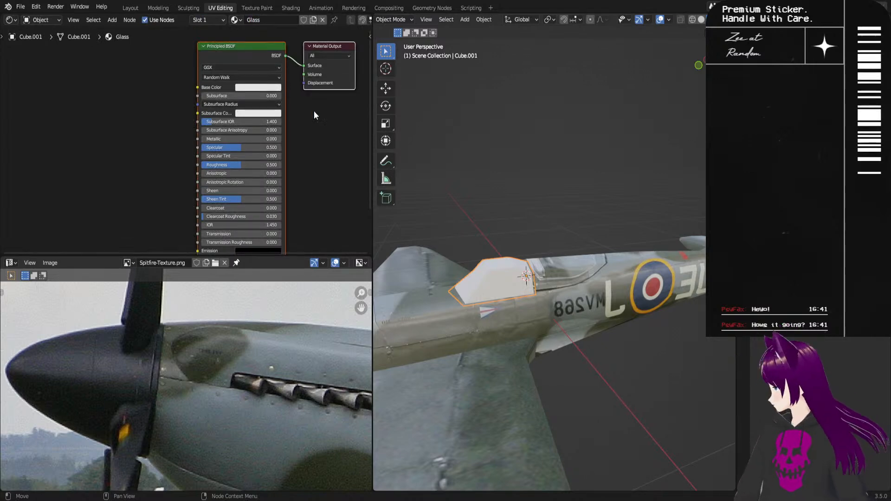
# Step: Tint the Glass material's Base Color a pale, slightly desaturated sky blue
pyautogui.click(263, 87)
pyautogui.click(266, 116)
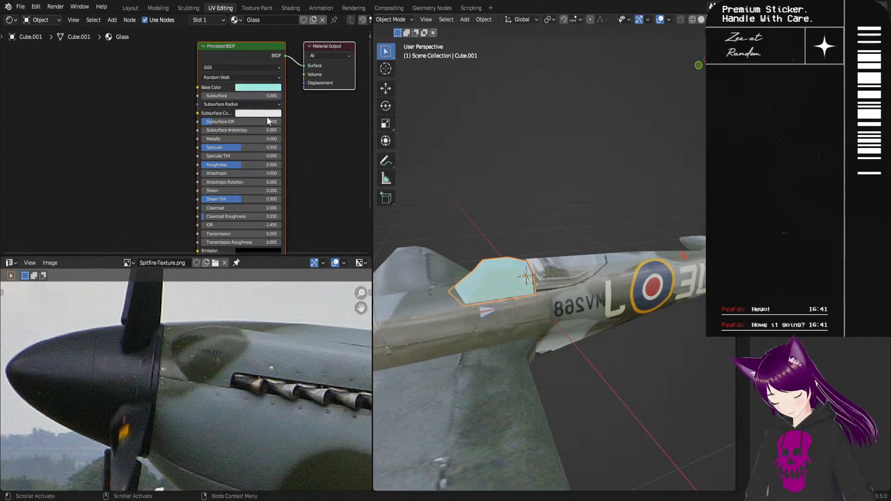
pyautogui.click(269, 88)
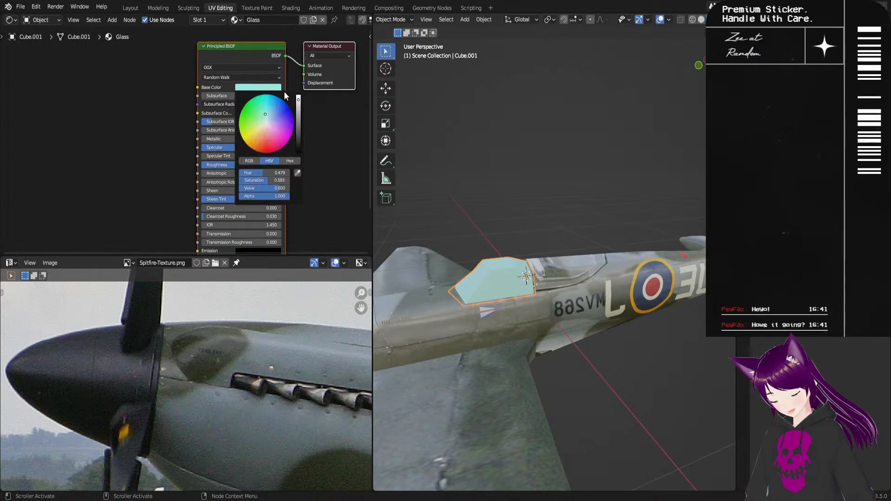
pyautogui.click(267, 114)
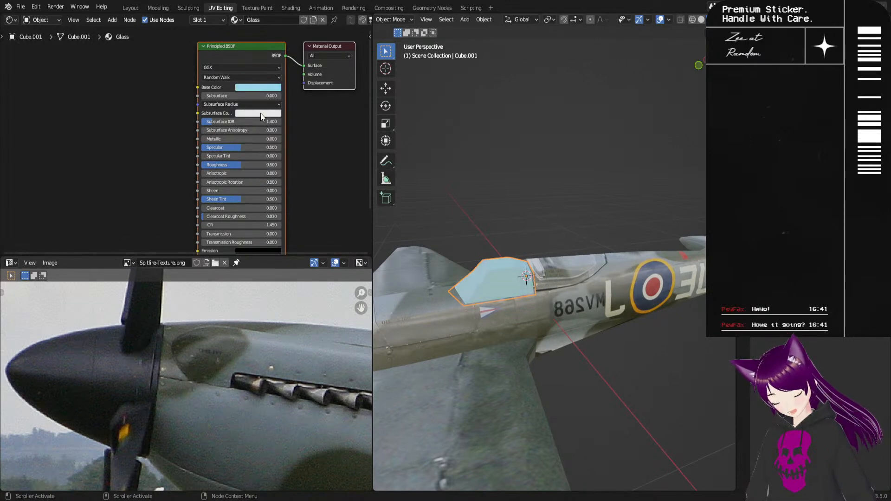
pyautogui.click(270, 88)
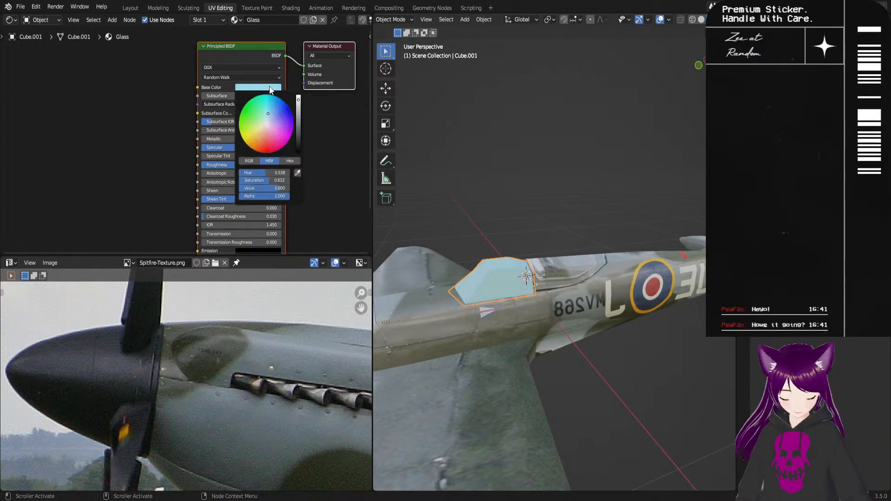
pyautogui.click(271, 117)
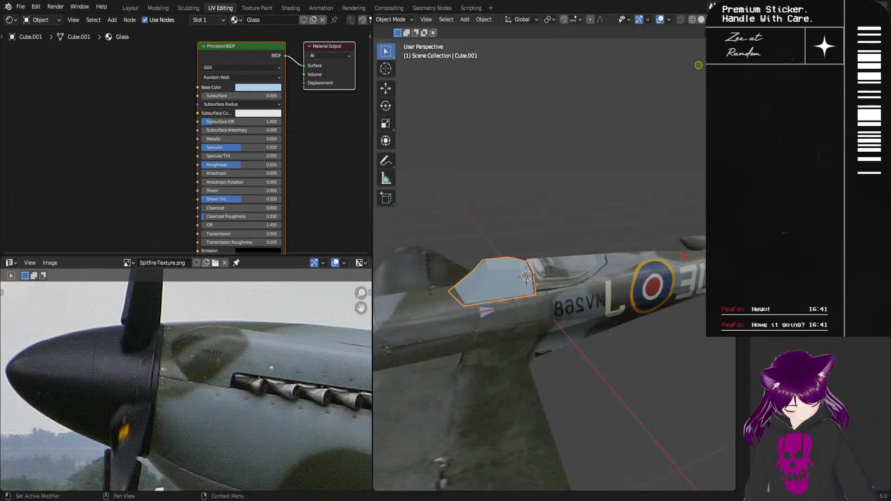
# Step: Open the render properties and switch the render engine to Cycles
pyautogui.click(742, 142)
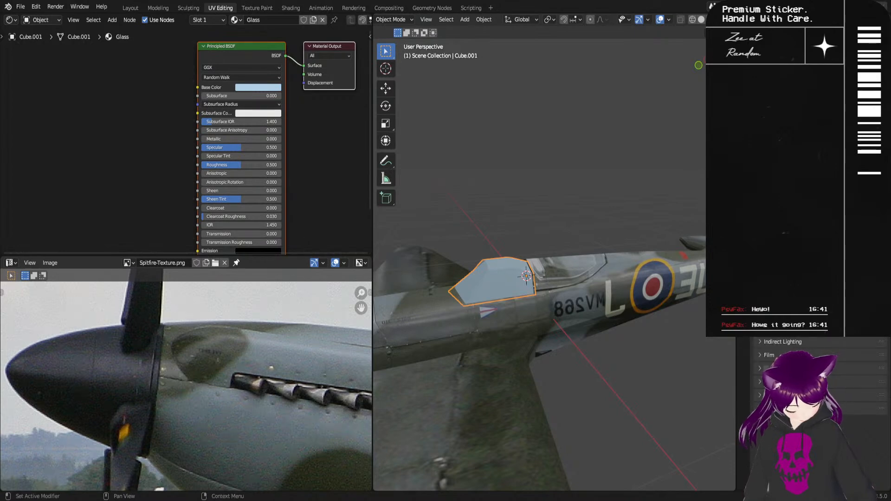
pyautogui.click(831, 173)
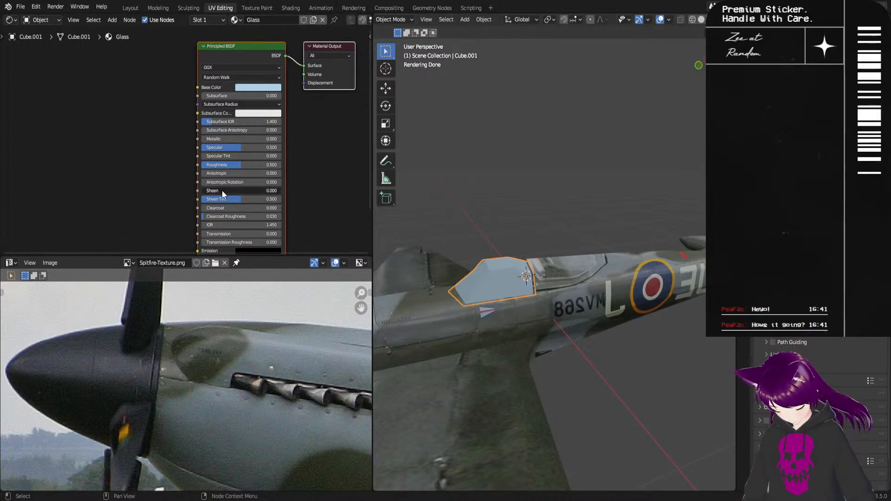
# Step: Try a Sheen of 1.000 on the Glass material, checking the canopy up close, and reset it to 0
pyautogui.moveTo(221, 190); pyautogui.dragTo(289, 187)
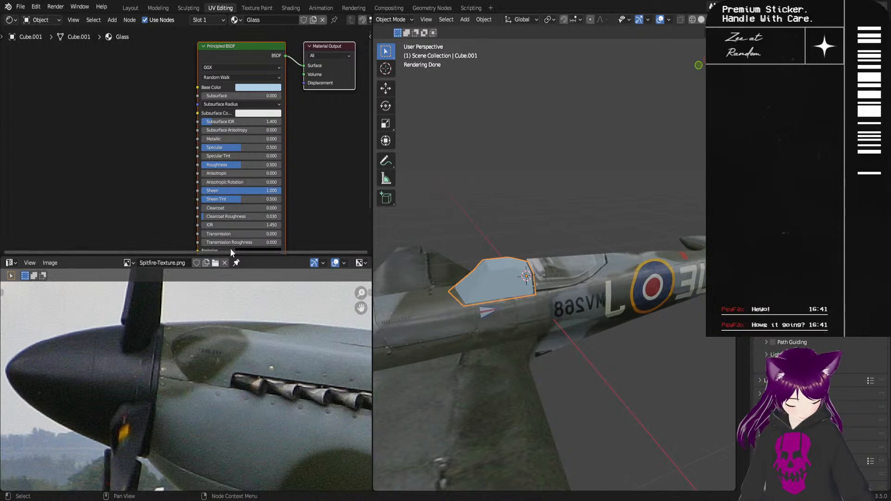
pyautogui.scroll(4, 511, 305)
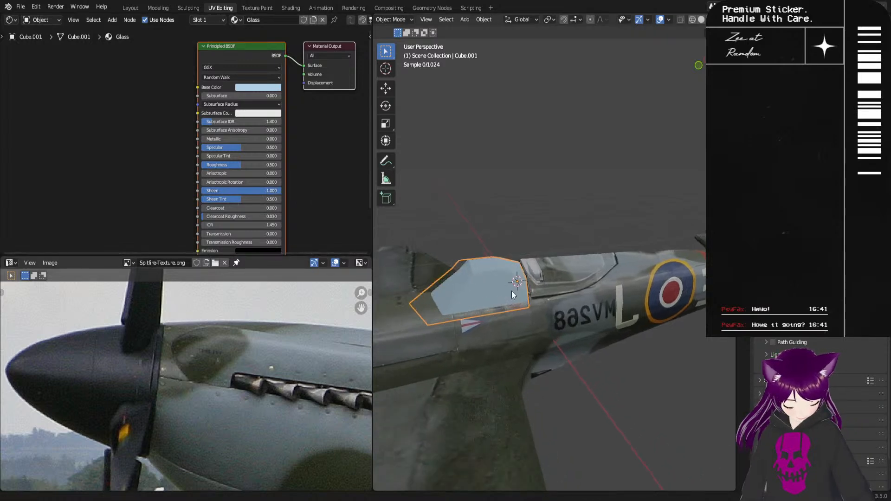
pyautogui.keyDown('alt'); pyautogui.keyDown('shift'); pyautogui.moveTo(503, 322); pyautogui.dragTo(582, 292); pyautogui.keyUp('shift'); pyautogui.keyUp('alt')
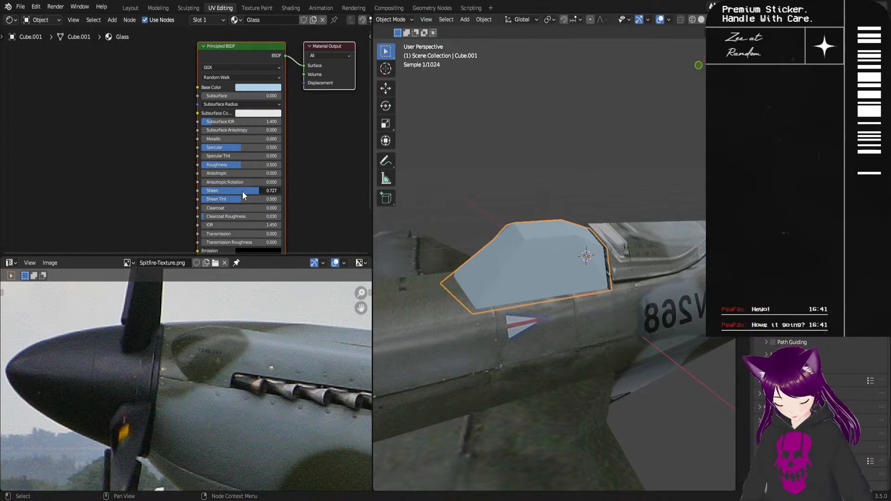
pyautogui.moveTo(257, 216)
pyautogui.mouseDown(button='middle')
pyautogui.moveTo(259, 189)
pyautogui.moveTo(268, 226)
pyautogui.mouseUp(button='middle')
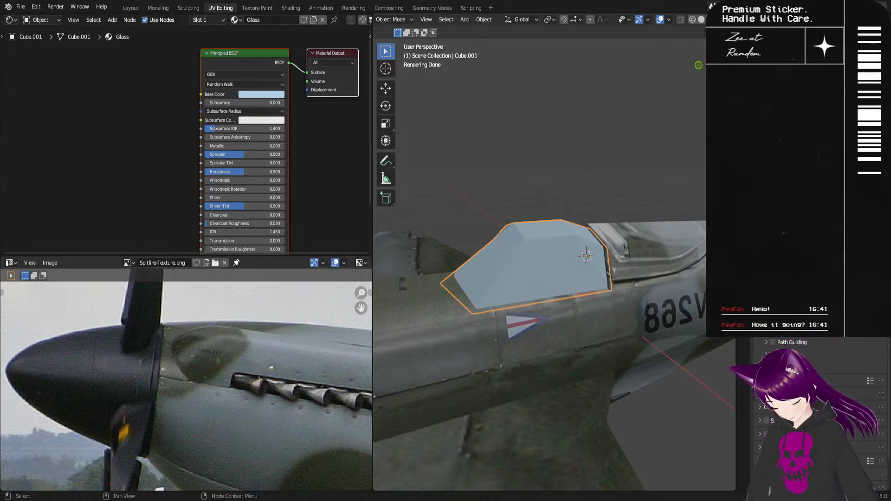
# Step: Set the Glass material's Roughness to 0 and its Metallic value to 1
pyautogui.moveTo(246, 171); pyautogui.dragTo(168, 173)
pyautogui.moveTo(408, 288); pyautogui.dragTo(583, 316, button='middle')
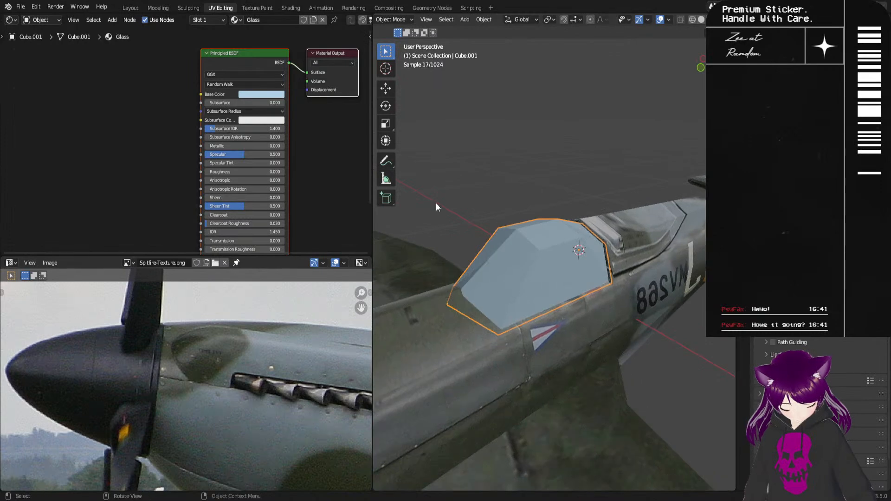
pyautogui.click(246, 146)
pyautogui.write('1')
pyautogui.press('Return')
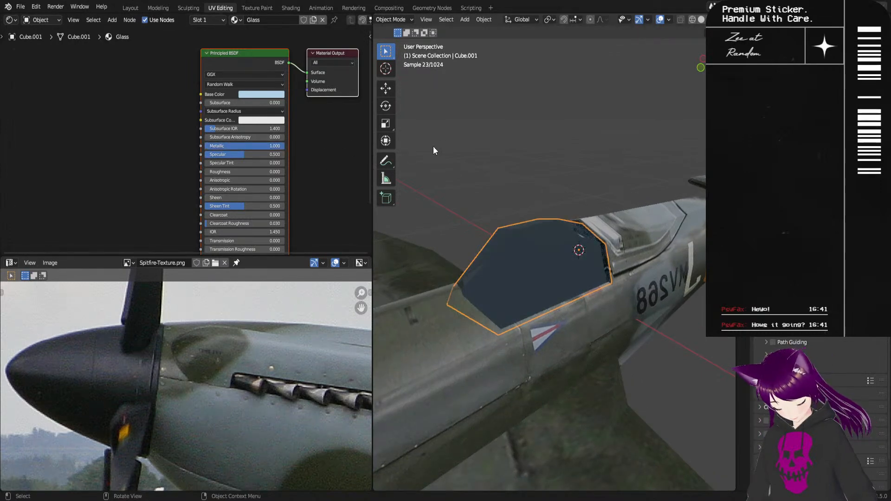
# Step: Check the canopy from the other side, reselect it and lower the Glass material's Metallic value
pyautogui.click(599, 322)
pyautogui.moveTo(606, 321); pyautogui.dragTo(675, 348, button='middle')
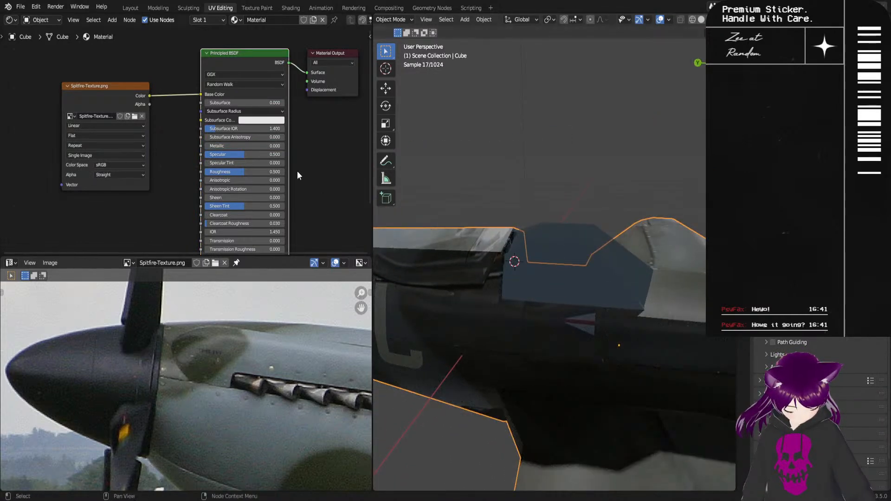
pyautogui.click(568, 255)
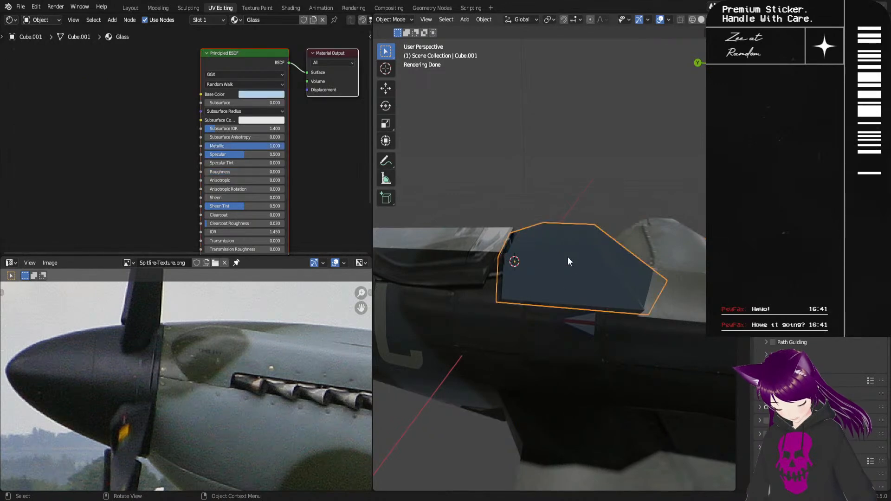
pyautogui.moveTo(263, 146); pyautogui.dragTo(229, 146)
pyautogui.moveTo(583, 313)
pyautogui.mouseDown(button='middle')
pyautogui.moveTo(483, 351)
pyautogui.moveTo(557, 368)
pyautogui.moveTo(509, 336)
pyautogui.moveTo(546, 374)
pyautogui.moveTo(572, 340)
pyautogui.moveTo(566, 358)
pyautogui.moveTo(574, 313)
pyautogui.mouseUp(button='middle')
pyautogui.moveTo(576, 364); pyautogui.dragTo(586, 344, button='middle')
# Step: Select the light and move it about 4.47 m along the negative Y axis, in front of the aircraft's nose
pyautogui.click(778, 70)
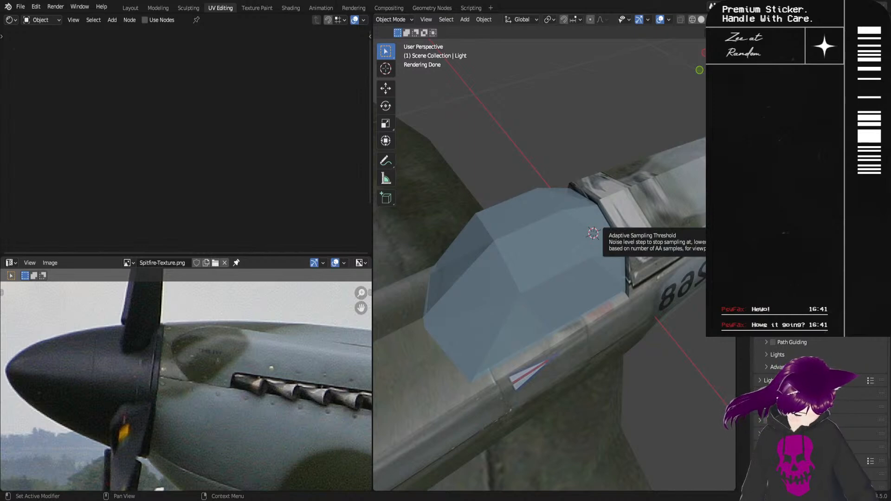
pyautogui.click(743, 218)
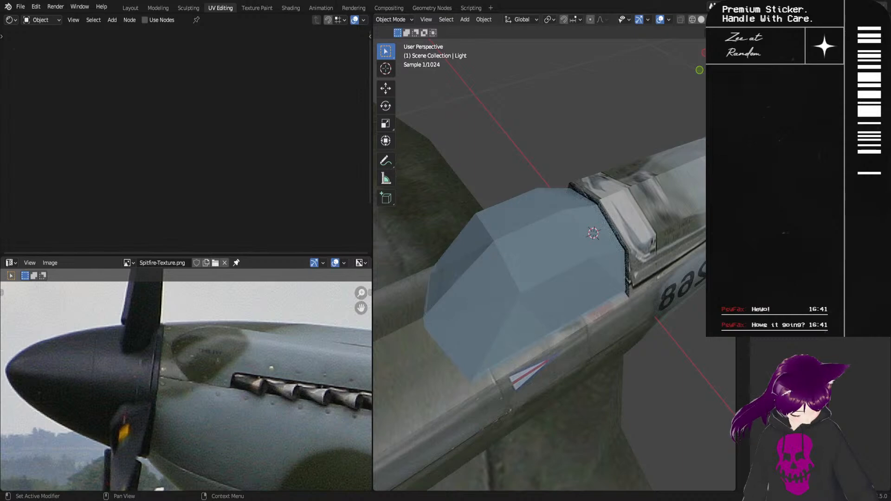
pyautogui.click(656, 252)
pyautogui.keyDown('ctrl'); pyautogui.keyDown('alt'); pyautogui.moveTo(656, 252); pyautogui.dragTo(645, 361); pyautogui.keyUp('alt'); pyautogui.keyUp('ctrl')
pyautogui.keyDown('ctrl'); pyautogui.keyDown('alt'); pyautogui.moveTo(641, 232); pyautogui.dragTo(686, 271); pyautogui.keyUp('alt'); pyautogui.keyUp('ctrl')
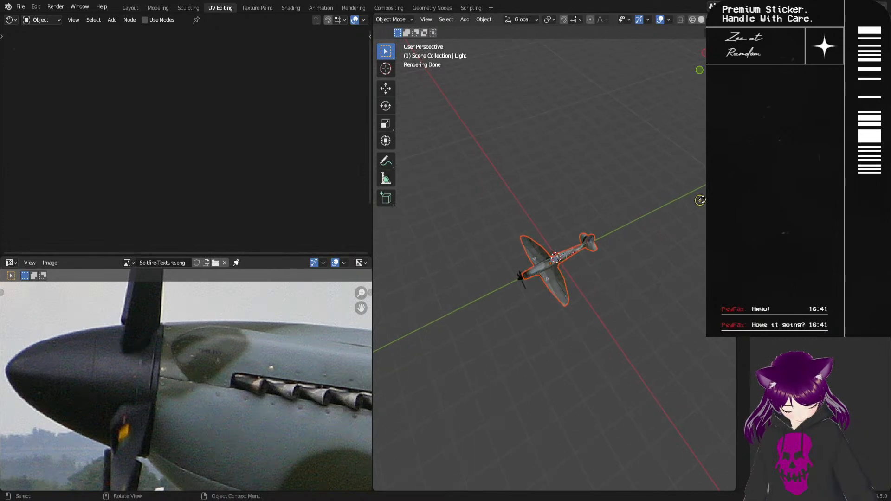
pyautogui.click(699, 200)
pyautogui.press('g')
pyautogui.press('y')
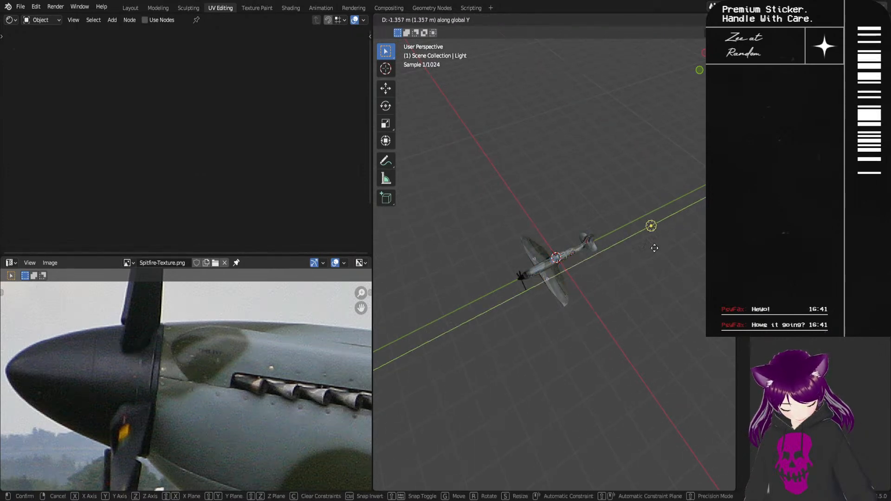
pyautogui.click(531, 346)
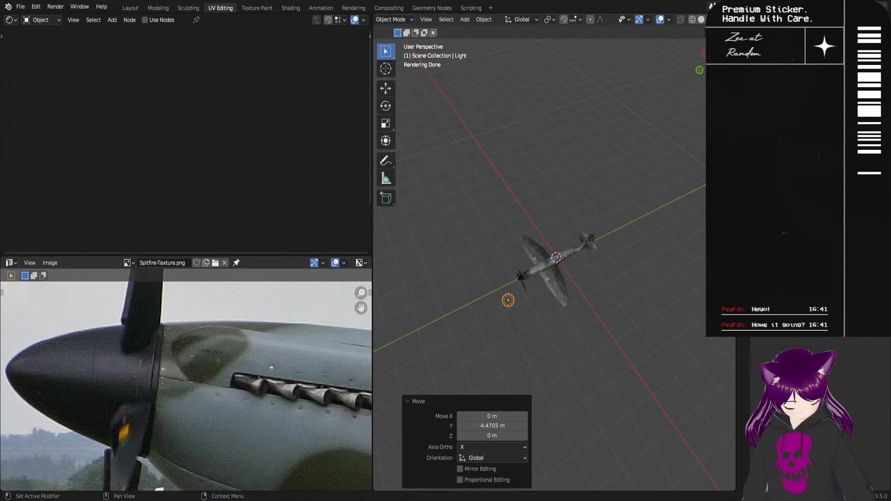
# Step: Enlarge the light's radius and raise its power, judging the brightness on the canopy up close
pyautogui.moveTo(817, 297); pyautogui.dragTo(856, 297)
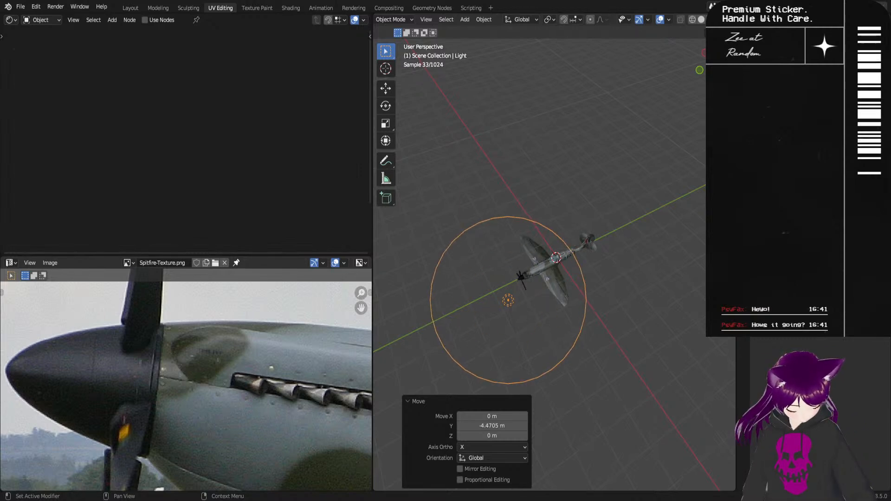
pyautogui.scroll(10, 700, 310)
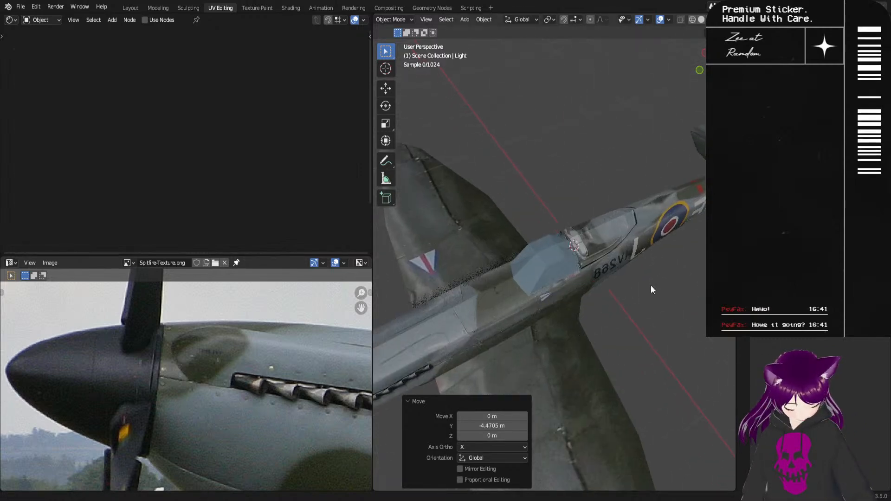
pyautogui.scroll(2, 672, 325)
pyautogui.moveTo(621, 322); pyautogui.dragTo(639, 312, button='middle')
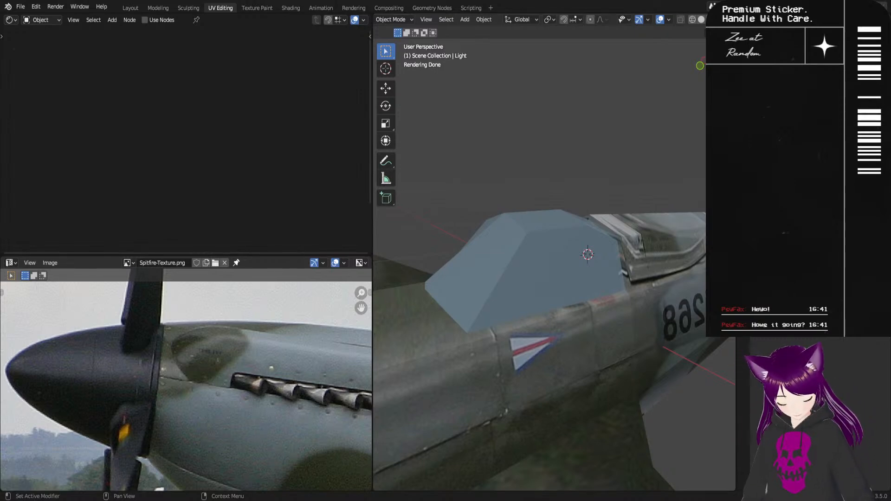
pyautogui.press('Return')
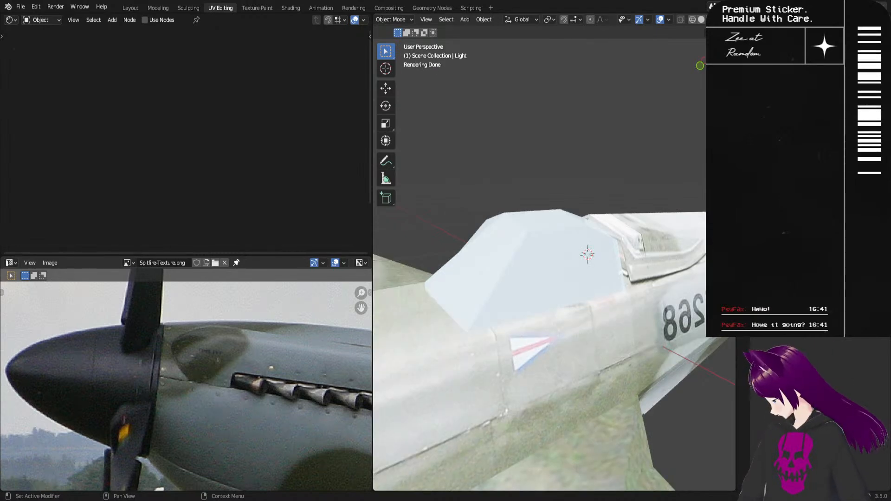
pyautogui.press('Return')
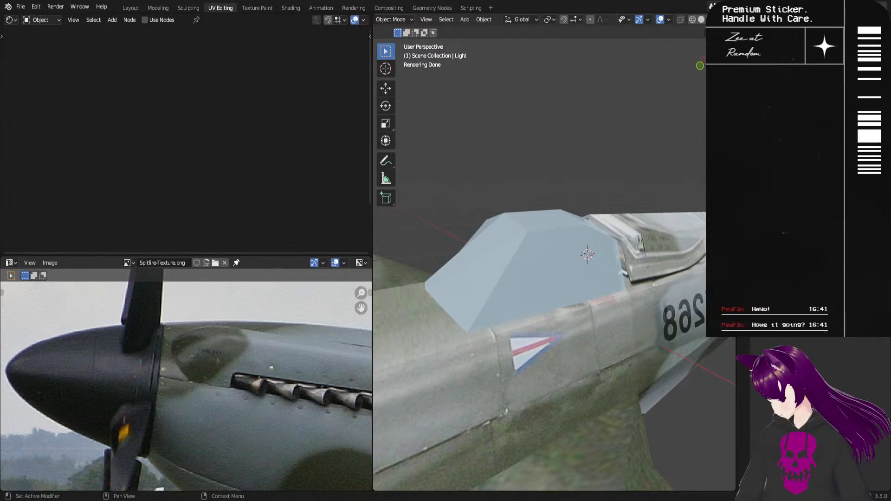
# Step: Select the canopy from the front and start editing its mesh
pyautogui.moveTo(648, 281); pyautogui.dragTo(669, 299, button='middle')
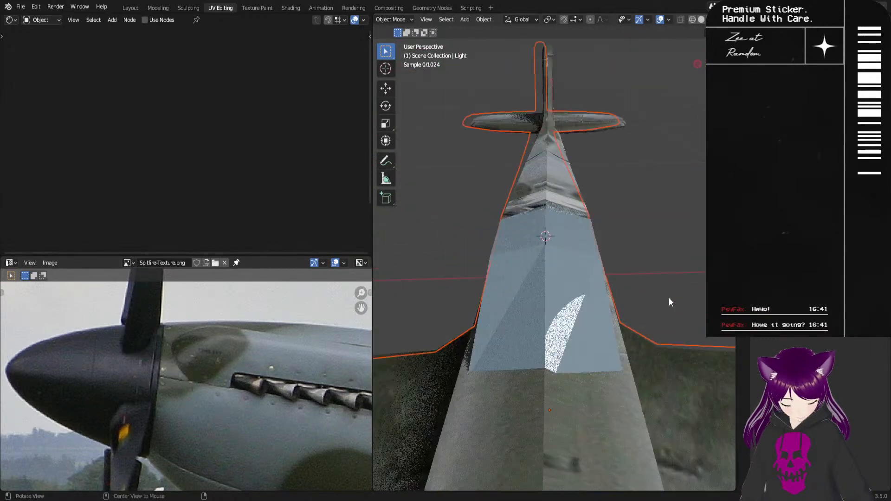
pyautogui.click(579, 300)
pyautogui.press('Tab')
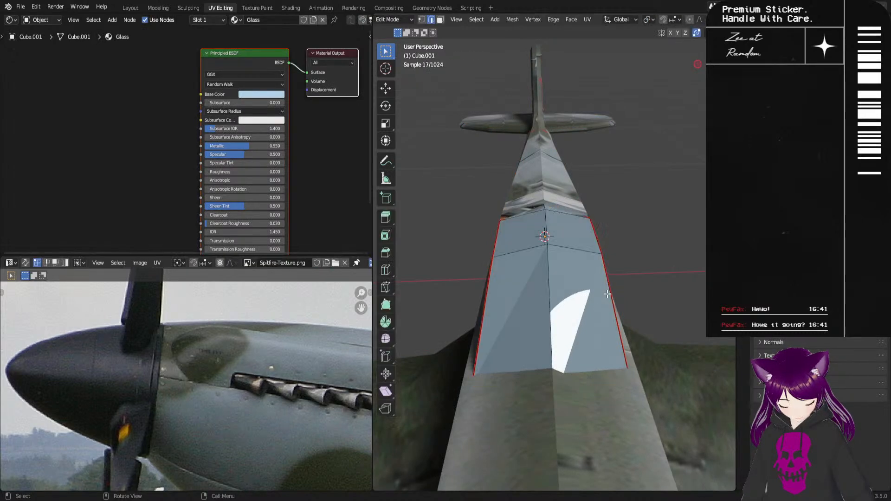
# Step: Try to move the cross edge above the canopy's windscreen, including its vertices
pyautogui.click(543, 248)
pyautogui.press('g')
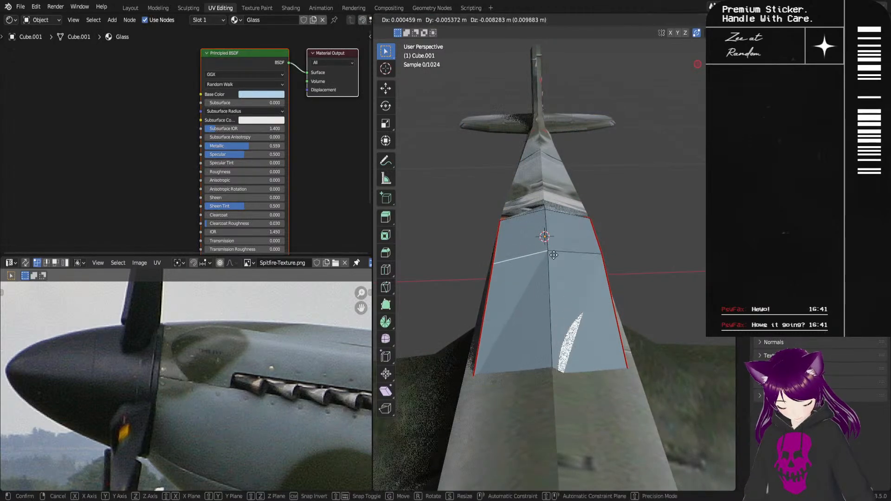
pyautogui.click(575, 245)
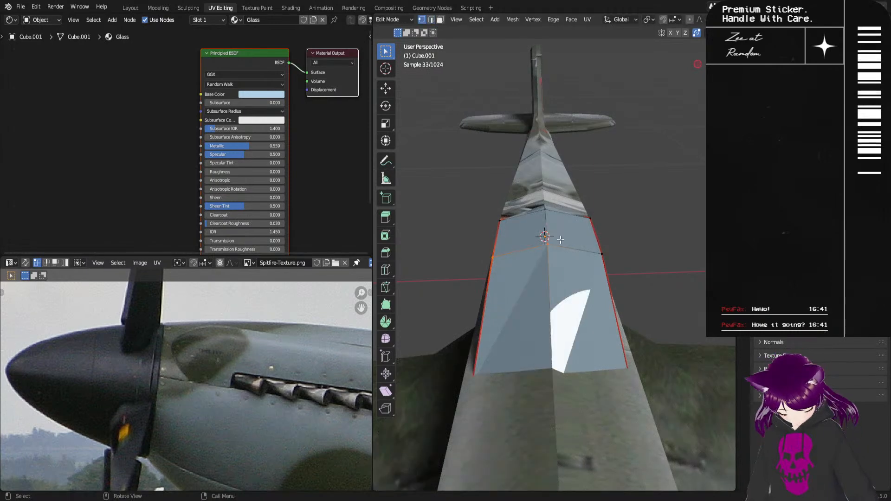
pyautogui.press('g')
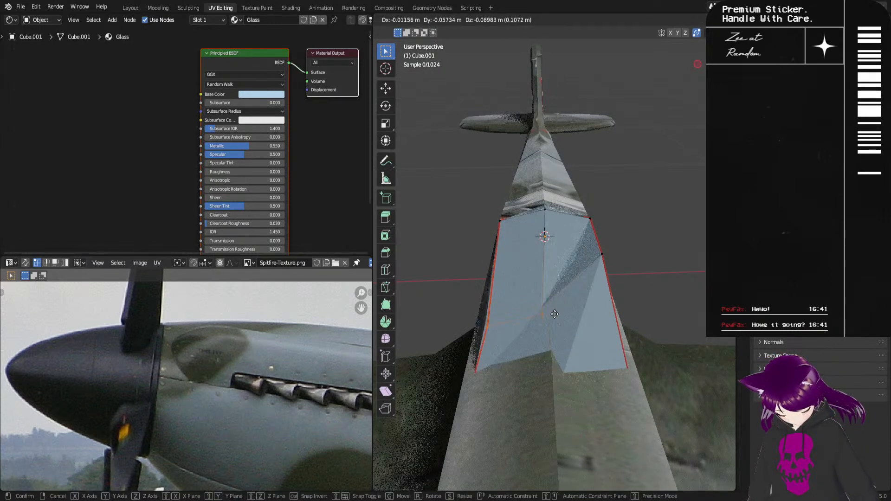
pyautogui.click(562, 276)
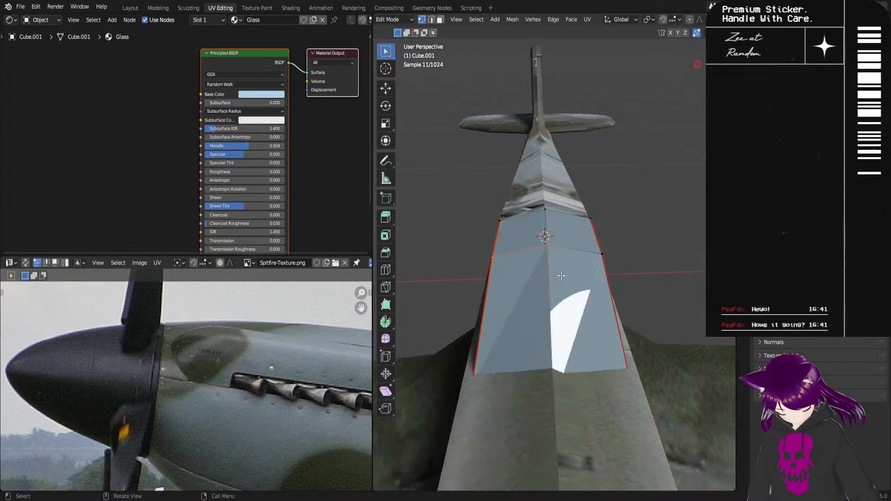
# Step: Isolate the canopy in local view and examine its mesh from several angles, testing a lower front corner vertex
pyautogui.click(483, 375)
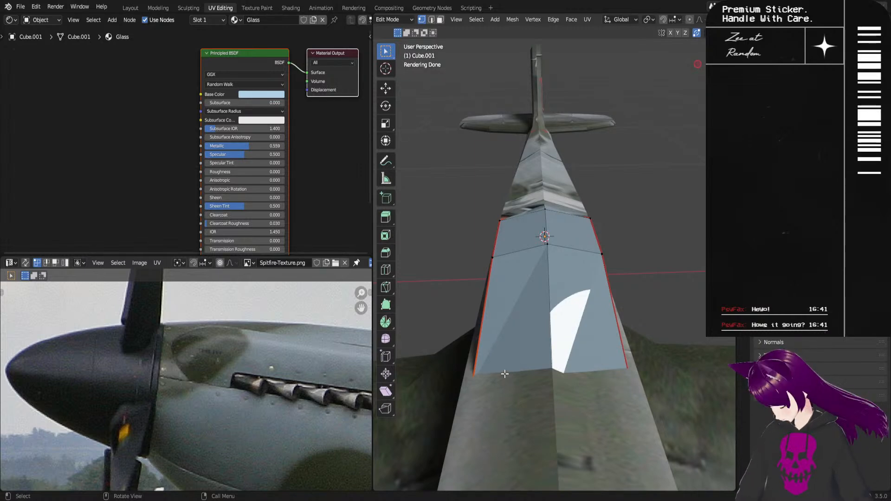
pyautogui.press('KP_Divide')
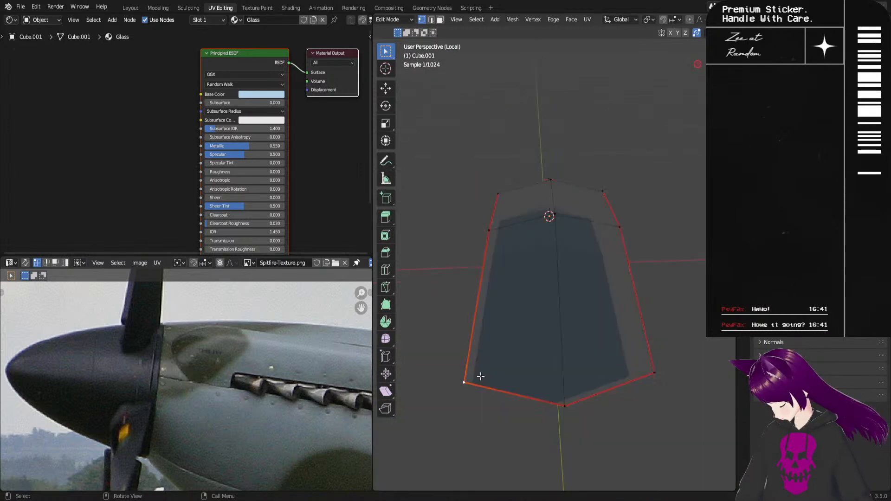
pyautogui.press('g')
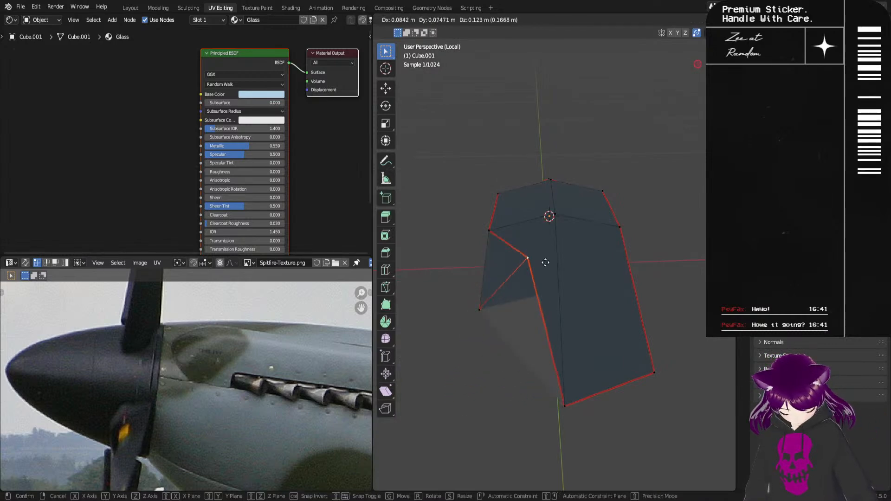
pyautogui.rightClick(542, 286)
pyautogui.moveTo(515, 398); pyautogui.dragTo(570, 360, button='middle')
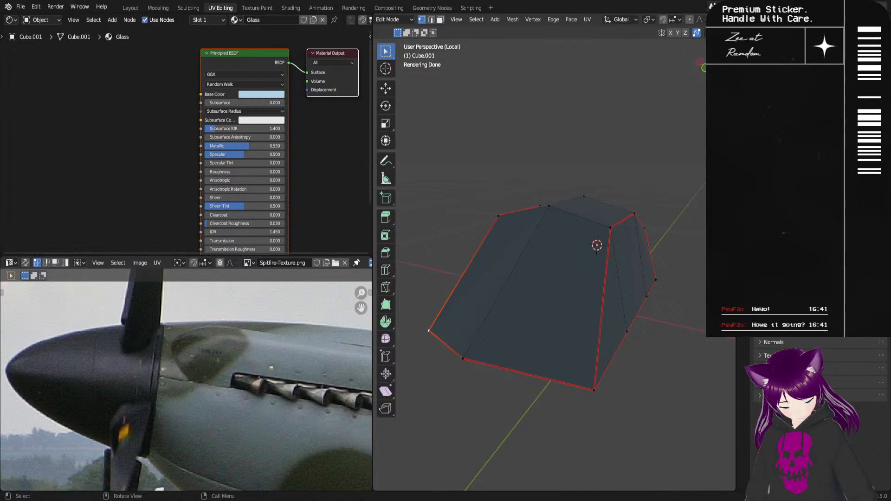
pyautogui.scroll(-4, 539, 20)
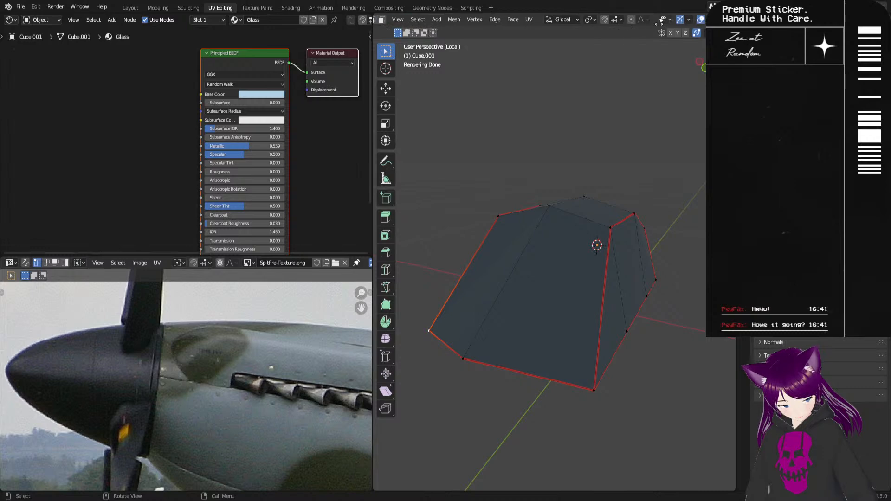
pyautogui.moveTo(593, 342); pyautogui.dragTo(645, 284, button='middle')
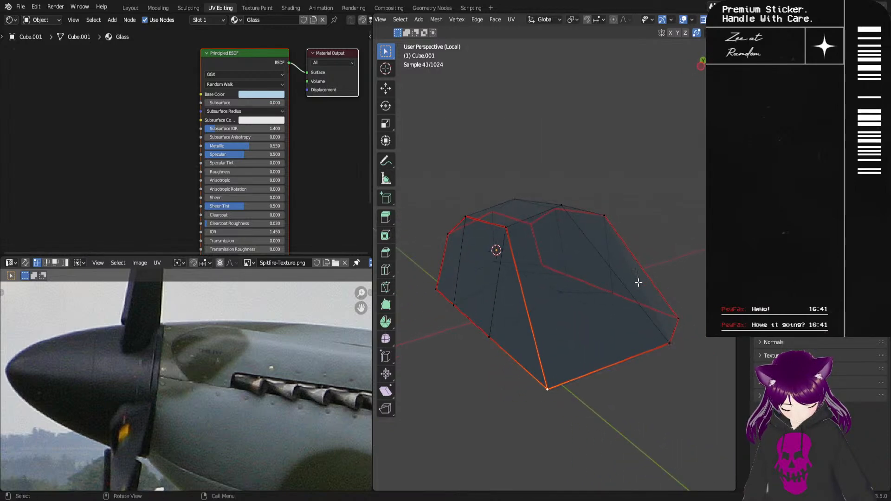
pyautogui.moveTo(685, 308); pyautogui.dragTo(636, 324, button='middle')
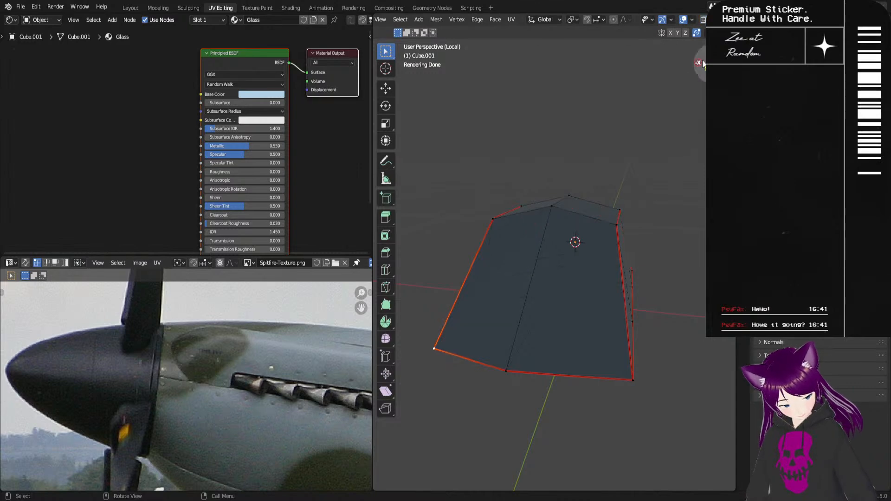
pyautogui.moveTo(671, 271); pyautogui.dragTo(655, 326, button='middle')
# Step: Try to move the canopy's centre ridge edge along the X axis
pyautogui.click(559, 195)
pyautogui.press('g')
pyautogui.press('x')
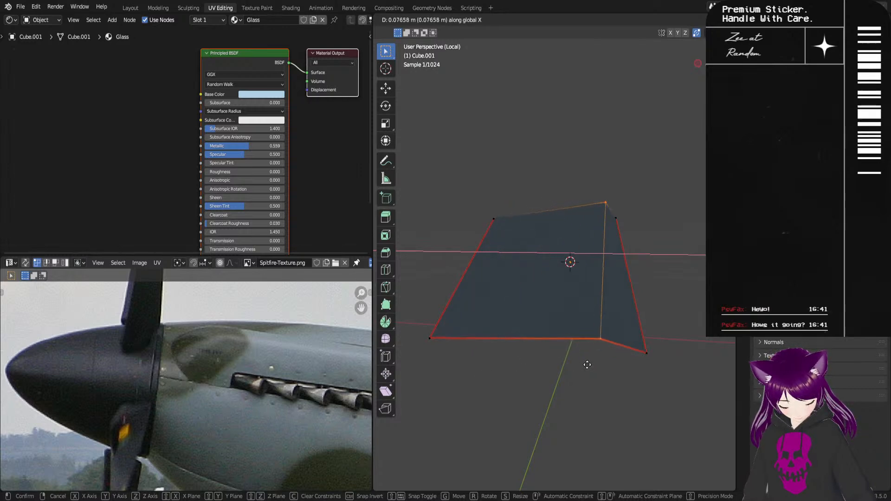
pyautogui.click(561, 347)
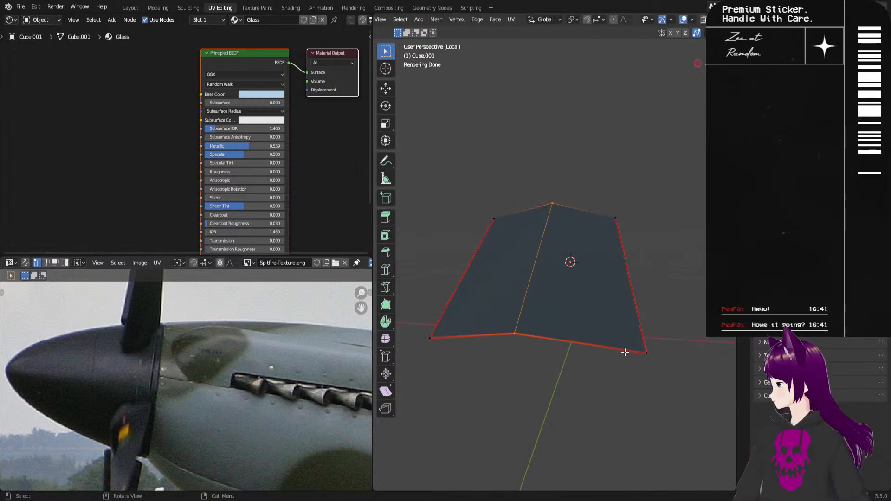
# Step: Try to shift a vertex on the canopy's side edge slightly inward and undo the move
pyautogui.moveTo(608, 302); pyautogui.dragTo(606, 376, button='middle')
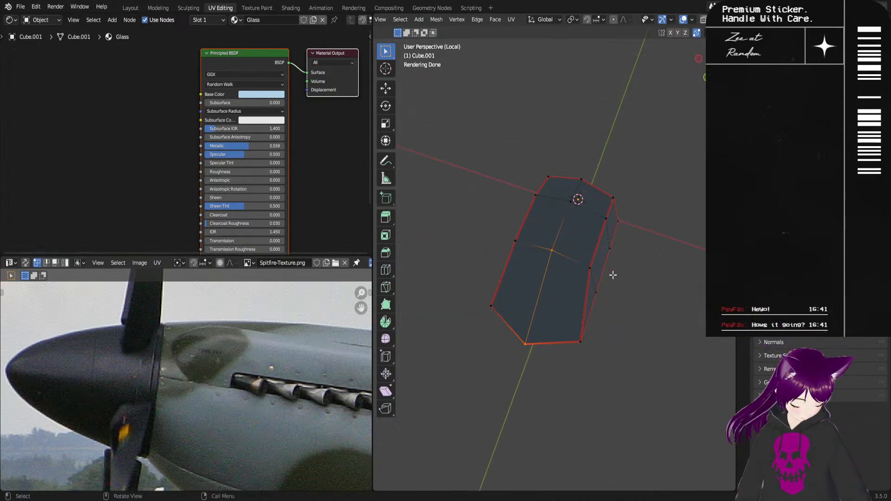
pyautogui.press('g')
pyautogui.press('x')
pyautogui.click(594, 285)
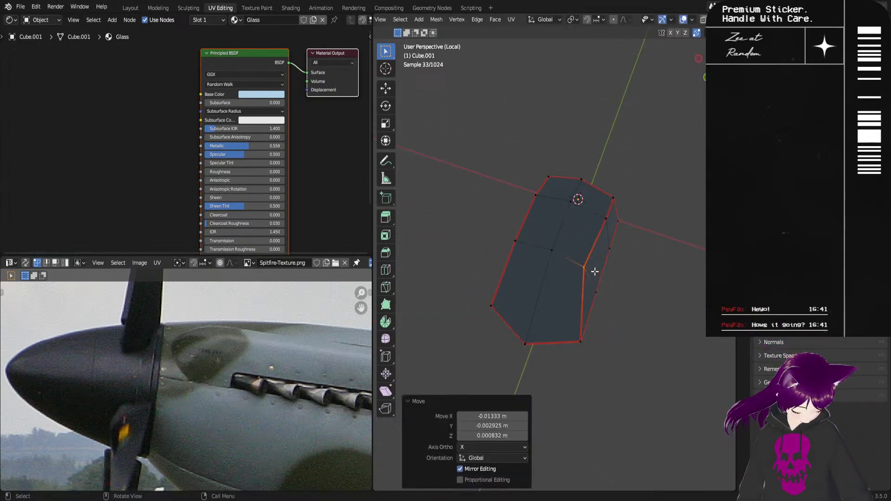
pyautogui.click(586, 268)
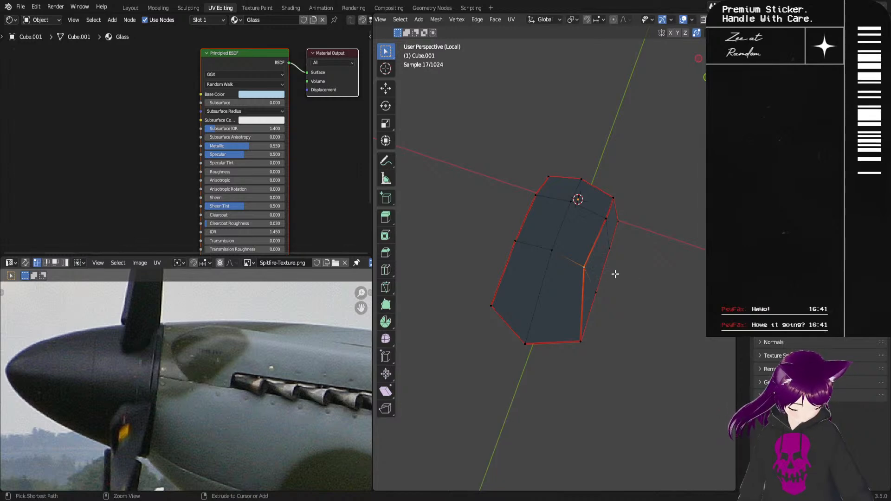
pyautogui.hotkey('ctrl', 'z')
pyautogui.hotkey('ctrl', 'z')
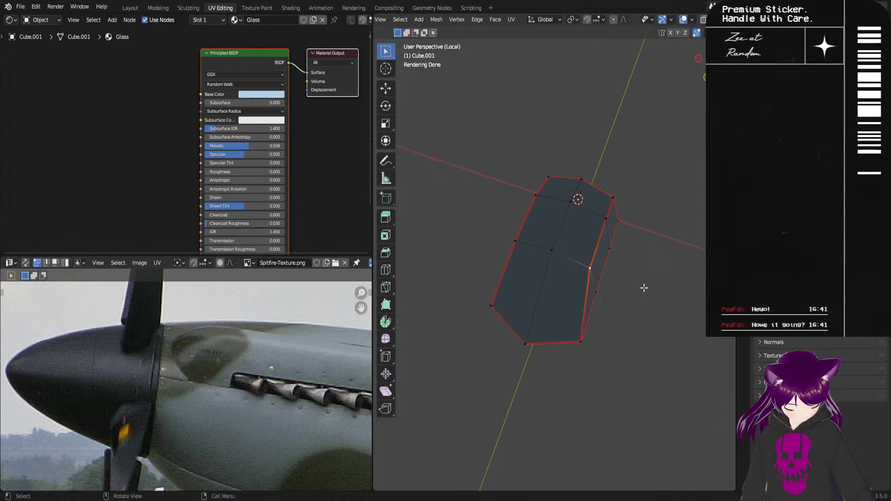
# Step: Try to move the vertices along the canopy's side and its lower front corner, one at a time
pyautogui.click(596, 273)
pyautogui.press('g')
pyautogui.rightClick(625, 290)
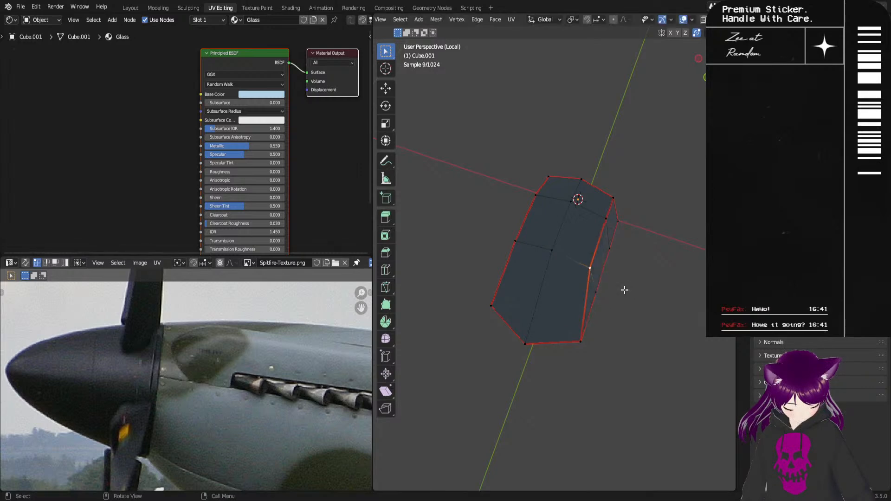
pyautogui.press('g')
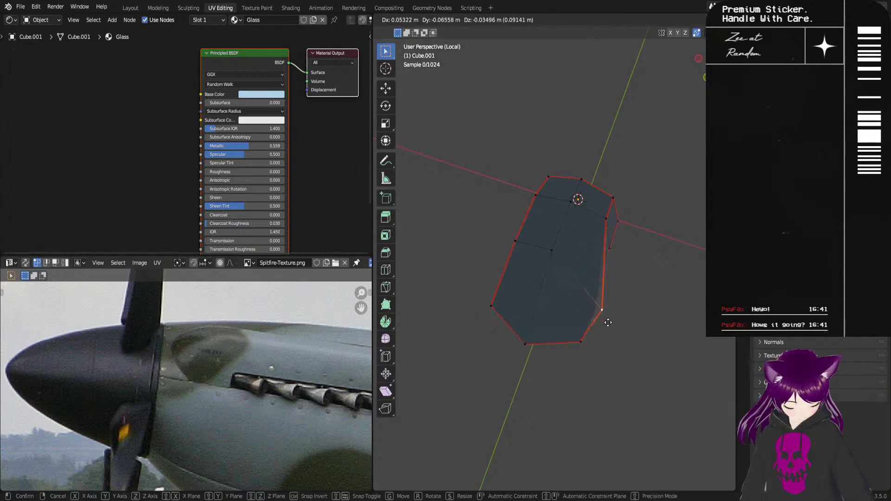
pyautogui.rightClick(605, 297)
pyautogui.click(598, 292)
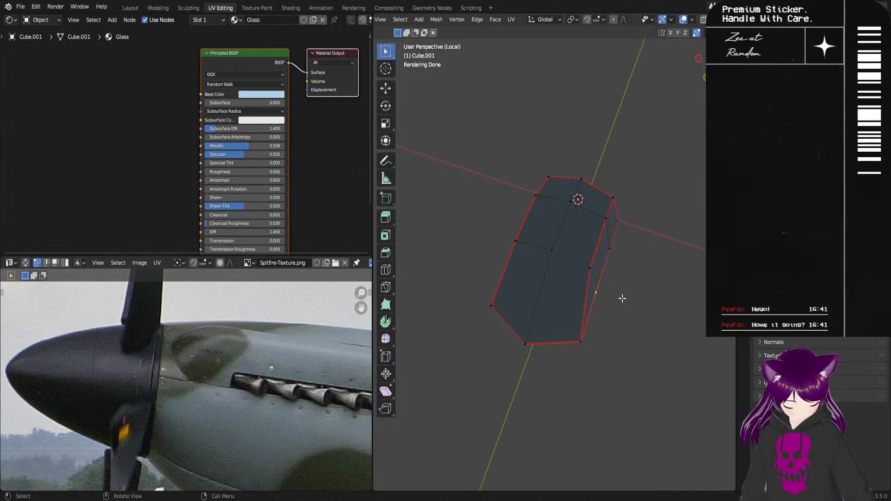
pyautogui.press('g')
pyautogui.rightClick(636, 304)
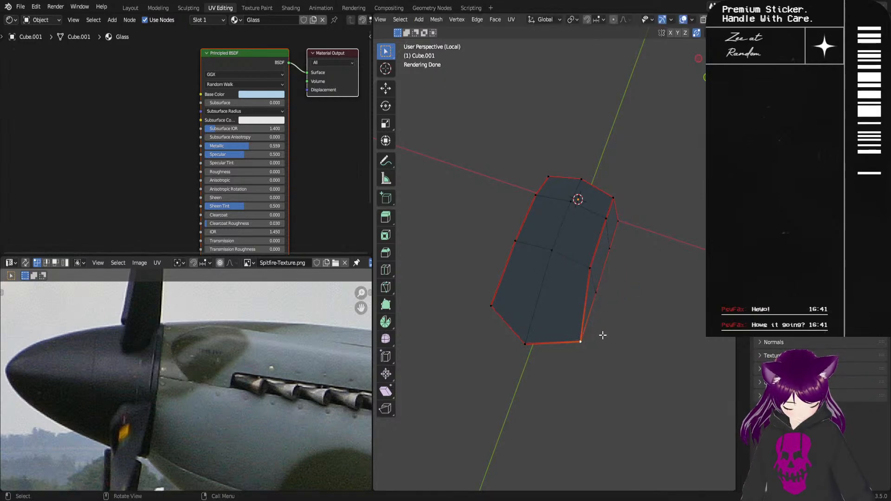
pyautogui.press('g')
pyautogui.rightClick(629, 340)
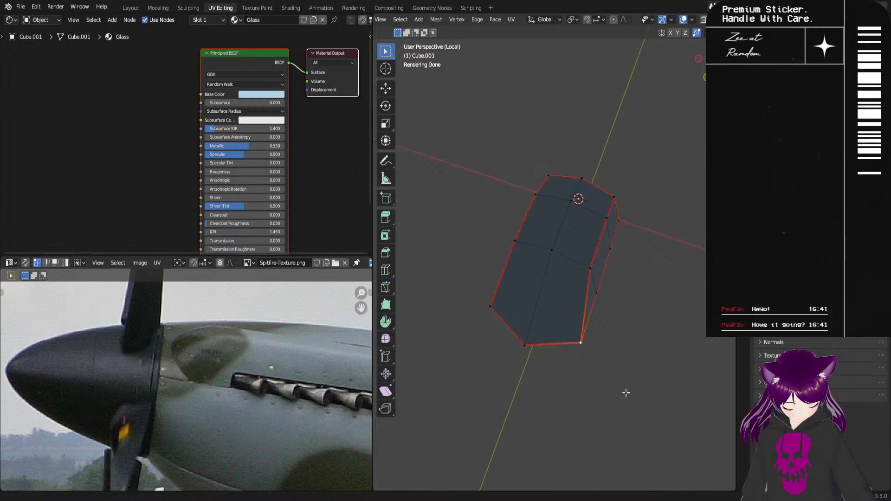
# Step: Try to move the canopy's selected front side edge
pyautogui.keyDown('ctrl'); pyautogui.keyDown('alt'); pyautogui.moveTo(625, 403); pyautogui.dragTo(646, 277); pyautogui.keyUp('alt'); pyautogui.keyUp('ctrl')
pyautogui.keyDown('ctrl'); pyautogui.keyDown('alt'); pyautogui.moveTo(683, 343); pyautogui.dragTo(662, 299); pyautogui.keyUp('alt'); pyautogui.keyUp('ctrl')
pyautogui.press('g')
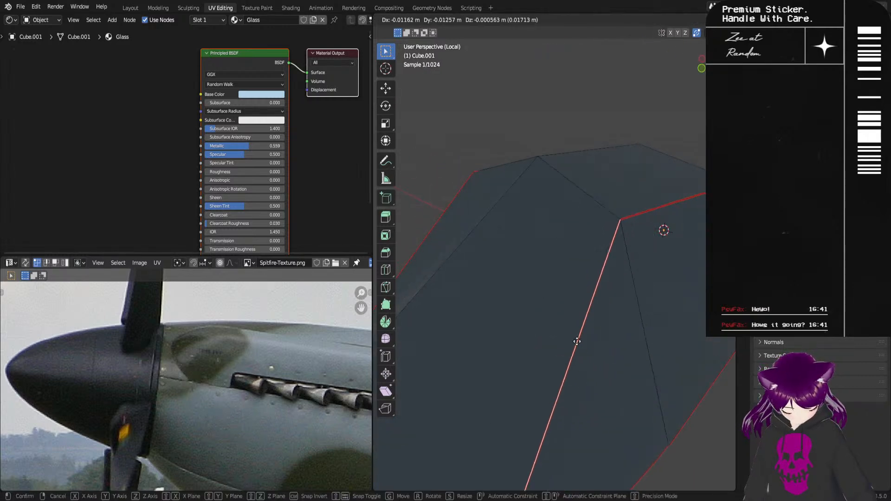
pyautogui.rightClick(574, 353)
# Step: Inspect the edges around the canopy's front side corner, then exit local view to show the whole aircraft
pyautogui.click(607, 351)
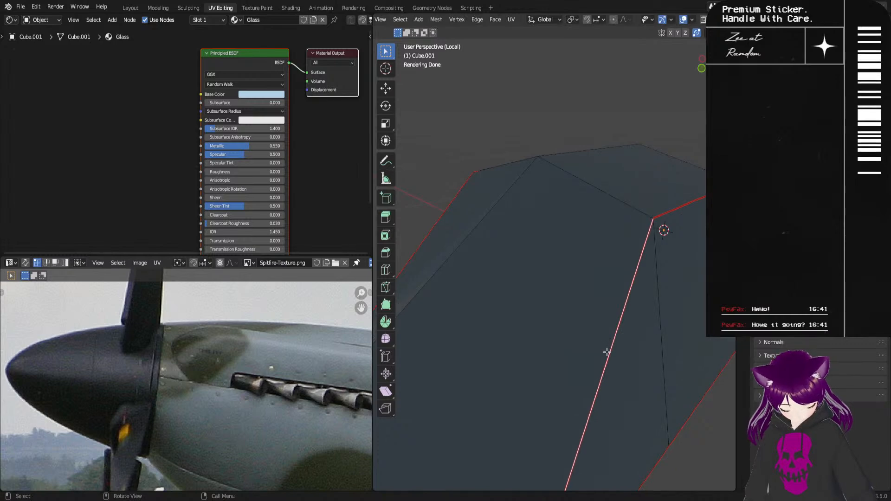
pyautogui.keyDown('shift'); pyautogui.click(676, 292); pyautogui.keyUp('shift')
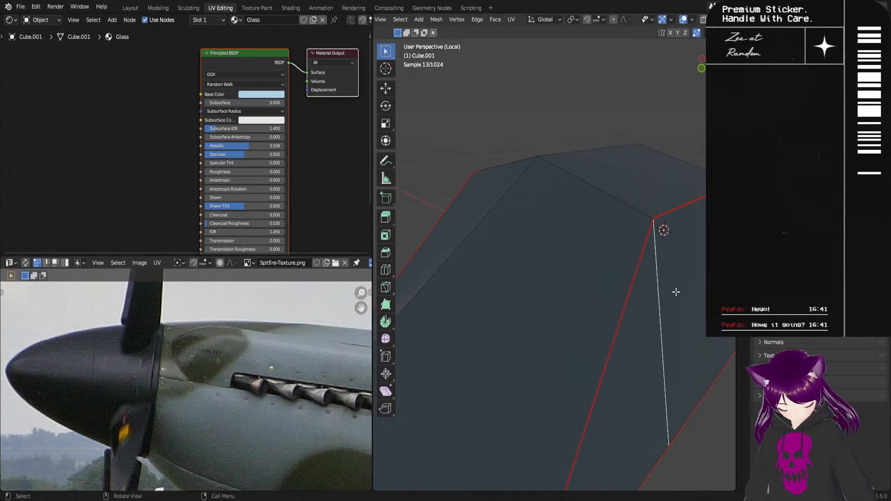
pyautogui.moveTo(643, 333); pyautogui.dragTo(620, 319, button='middle')
pyautogui.scroll(-5, 619, 318)
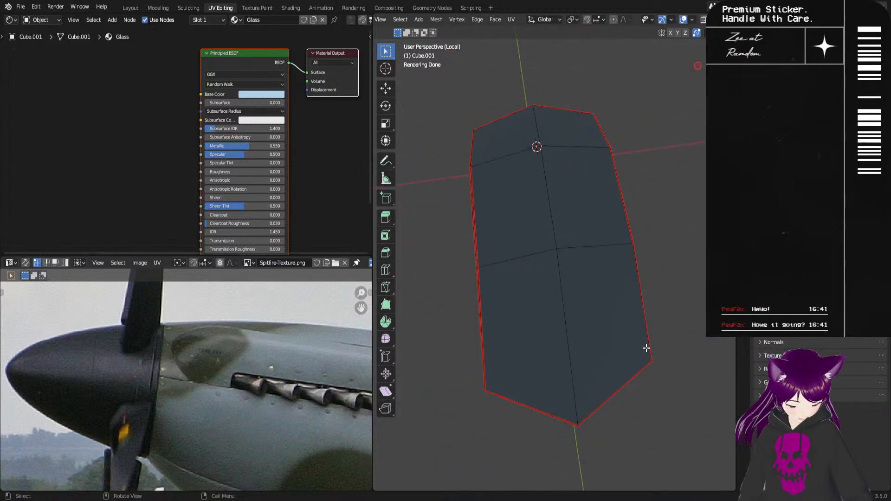
pyautogui.press('Tab')
pyautogui.press('Tab')
pyautogui.press('KP_Divide')
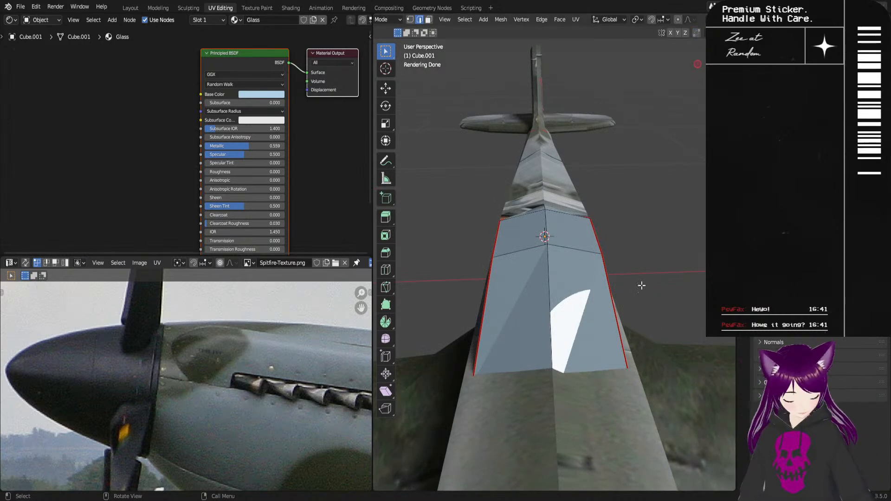
# Step: Leave mesh editing and shade the canopy object smooth
pyautogui.moveTo(647, 333); pyautogui.dragTo(577, 302, button='middle')
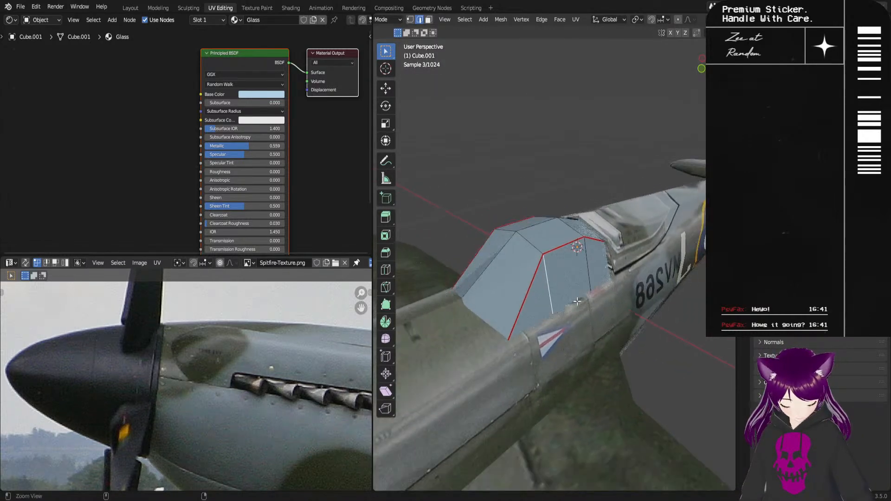
pyautogui.rightClick(537, 278)
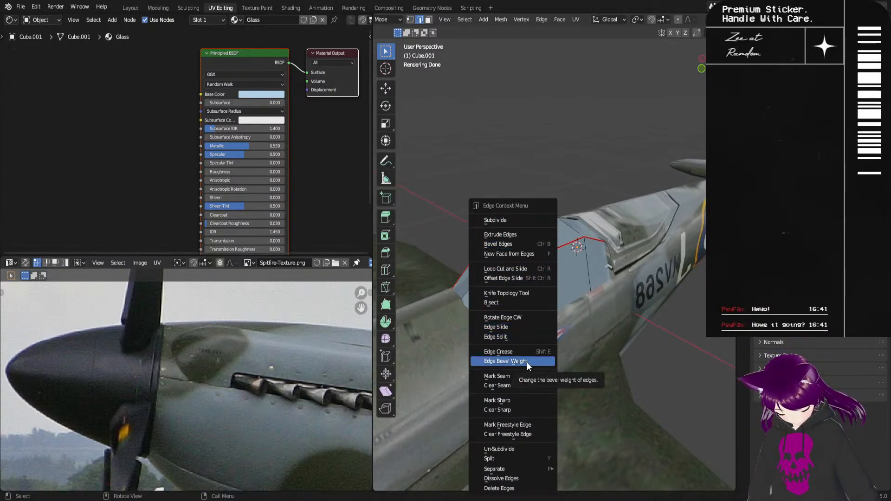
pyautogui.press('Tab')
pyautogui.rightClick(557, 269)
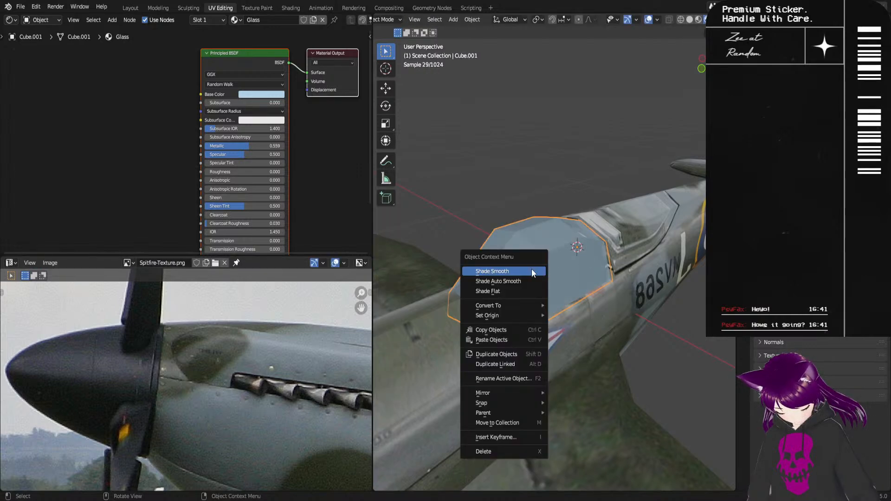
pyautogui.click(528, 272)
pyautogui.click(554, 328)
pyautogui.moveTo(588, 347); pyautogui.dragTo(691, 243, button='middle')
pyautogui.moveTo(693, 229); pyautogui.dragTo(617, 290, button='middle')
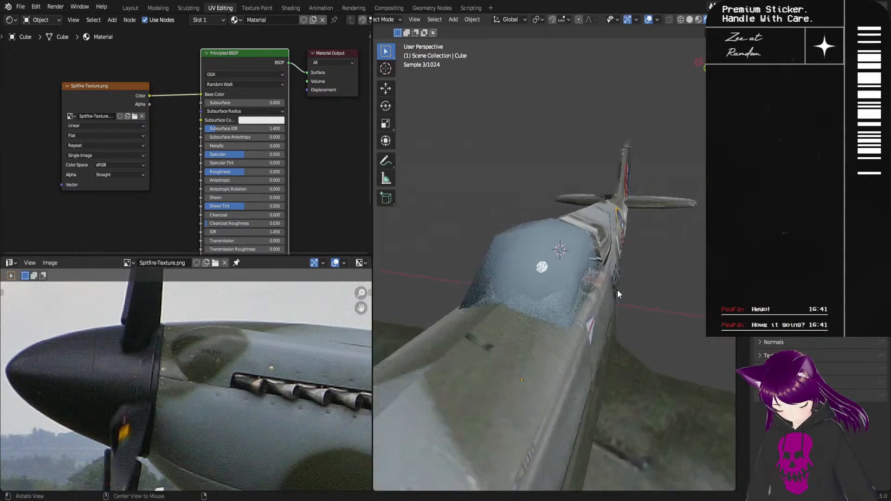
# Step: Set the Subsurface IOR of the canopy's Glass material to 1.314
pyautogui.click(565, 268)
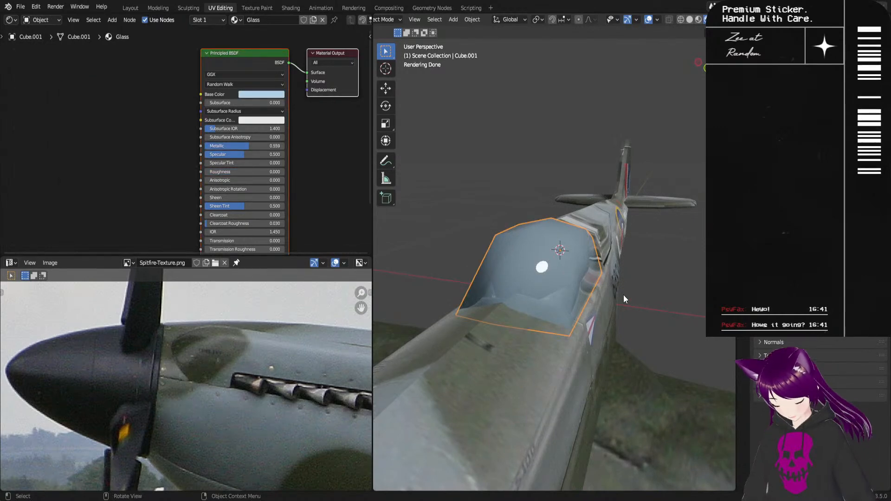
pyautogui.click(252, 127)
pyautogui.write('1.01')
pyautogui.press('Return')
pyautogui.moveTo(241, 127); pyautogui.dragTo(250, 127)
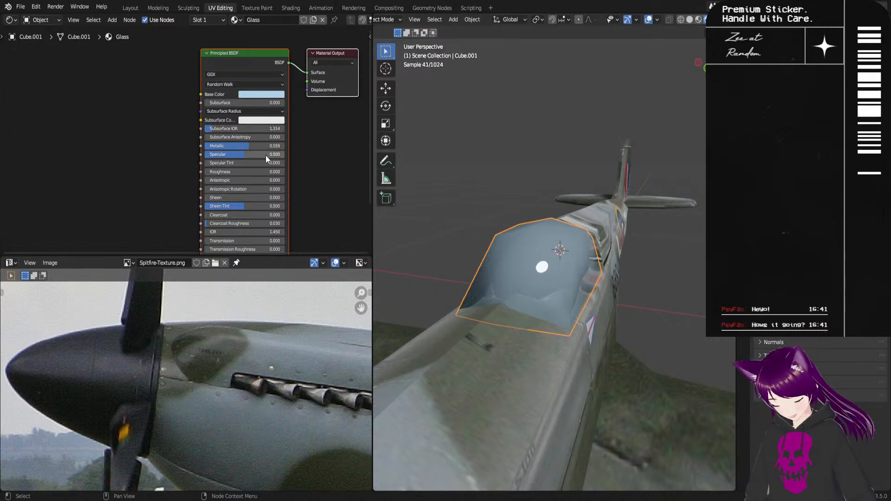
# Step: Set the Glass material's Specular to 0 and its Specular Tint to 0.591
pyautogui.moveTo(236, 151); pyautogui.dragTo(325, 153)
pyautogui.moveTo(267, 153); pyautogui.dragTo(118, 199)
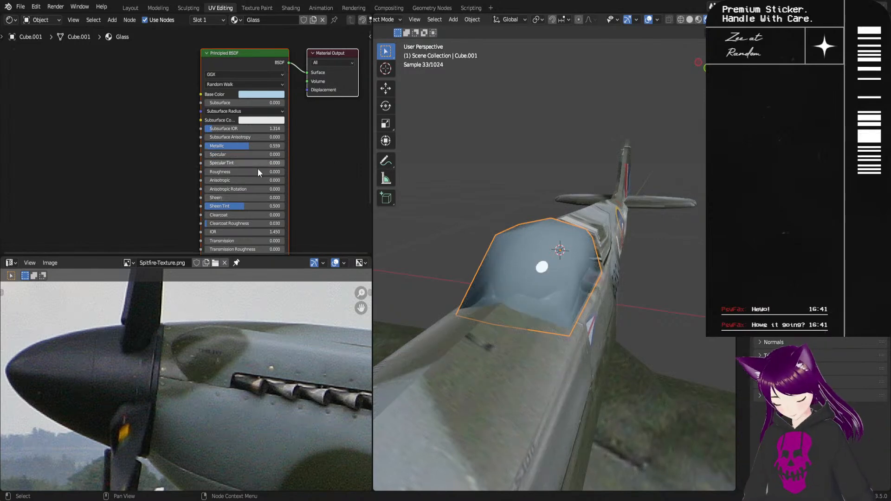
pyautogui.moveTo(243, 164); pyautogui.dragTo(288, 163)
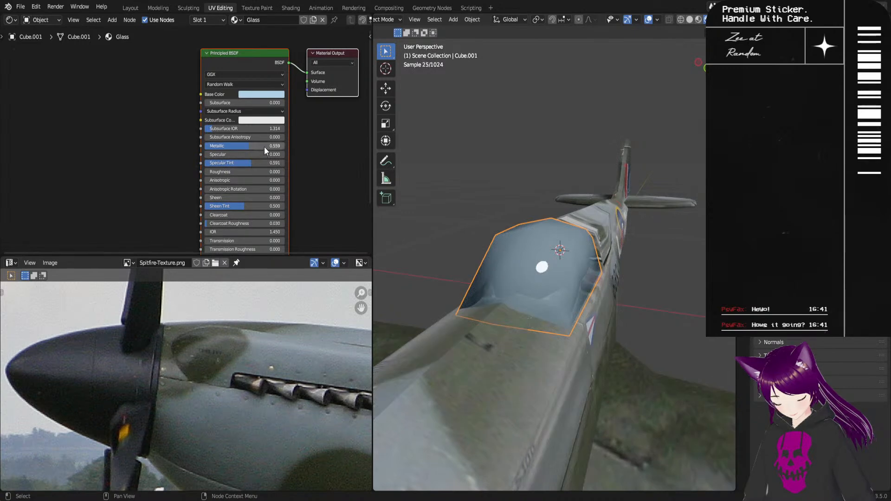
# Step: Set the Glass material's Clearcoat to 0.323 and its Clearcoat Roughness to 0.518
pyautogui.keyDown('shift'); pyautogui.scroll(-2, 264, 212); pyautogui.keyUp('shift')
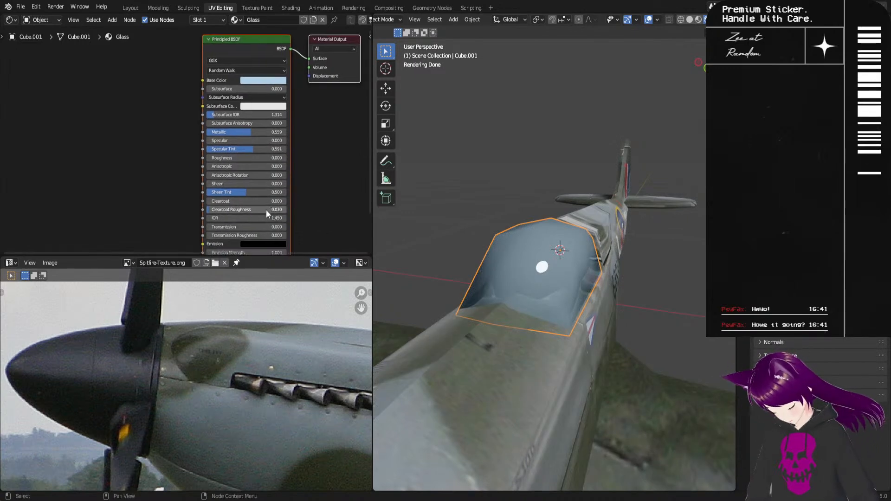
pyautogui.moveTo(247, 209); pyautogui.dragTo(330, 208)
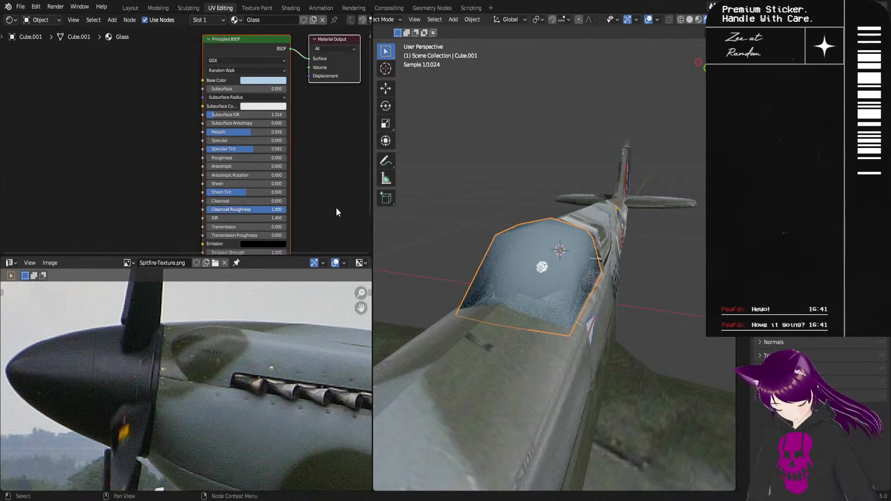
pyautogui.moveTo(246, 202); pyautogui.dragTo(331, 204)
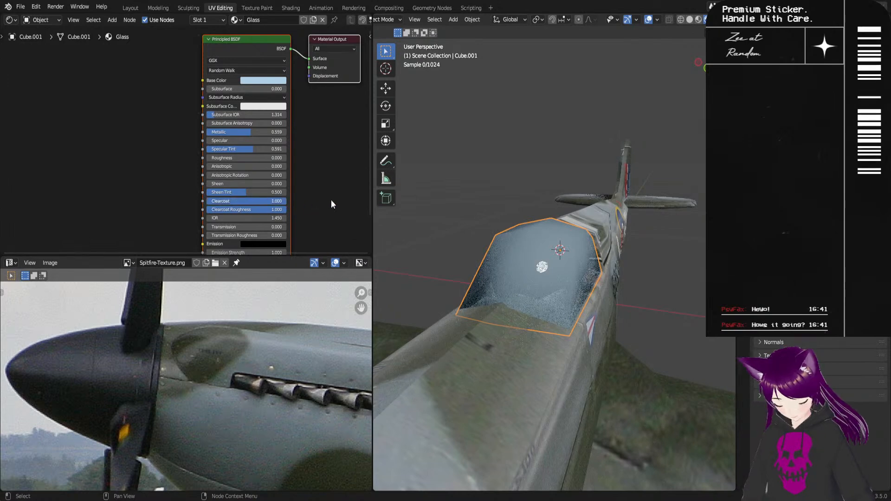
pyautogui.moveTo(269, 204)
pyautogui.mouseDown()
pyautogui.moveTo(211, 207)
pyautogui.moveTo(276, 215)
pyautogui.mouseUp()
pyautogui.moveTo(296, 195)
pyautogui.mouseDown(button='middle')
pyautogui.moveTo(294, 213)
pyautogui.moveTo(296, 197)
pyautogui.mouseUp(button='middle')
# Step: Shade the canopy object flat
pyautogui.moveTo(685, 335); pyautogui.dragTo(637, 332, button='middle')
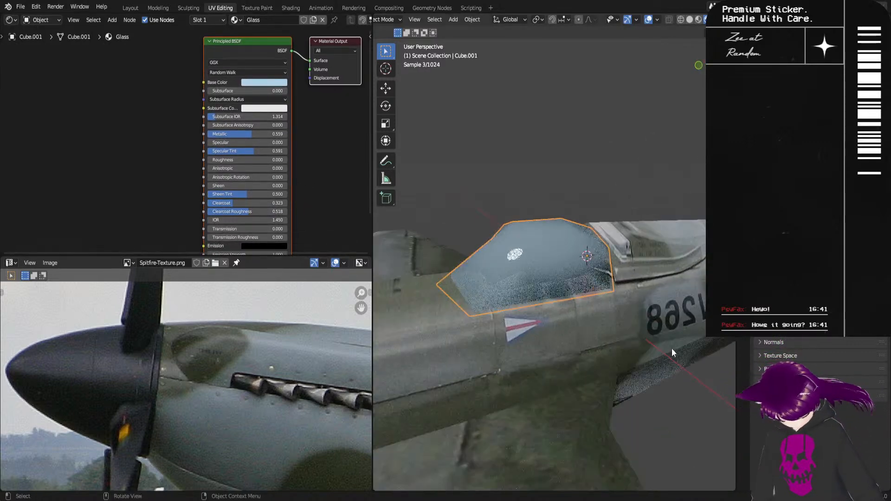
pyautogui.click(674, 358)
pyautogui.moveTo(674, 358); pyautogui.dragTo(566, 298, button='middle')
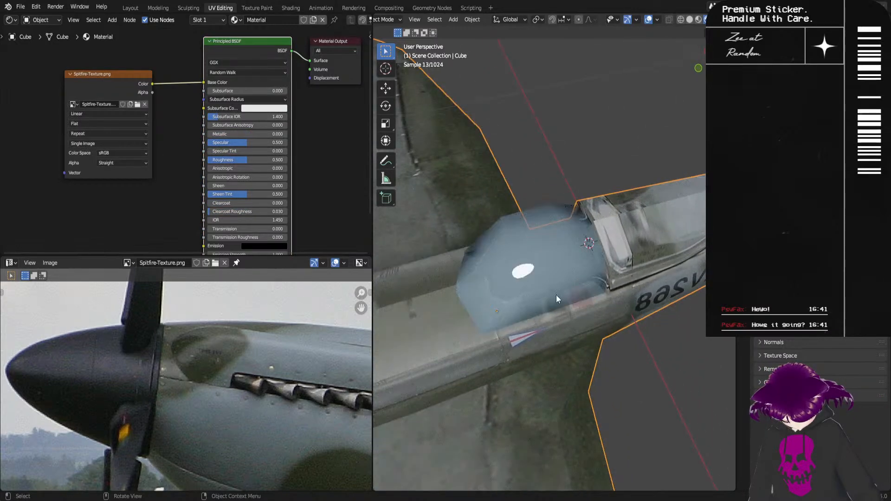
pyautogui.click(561, 281)
pyautogui.moveTo(555, 329); pyautogui.dragTo(608, 301, button='middle')
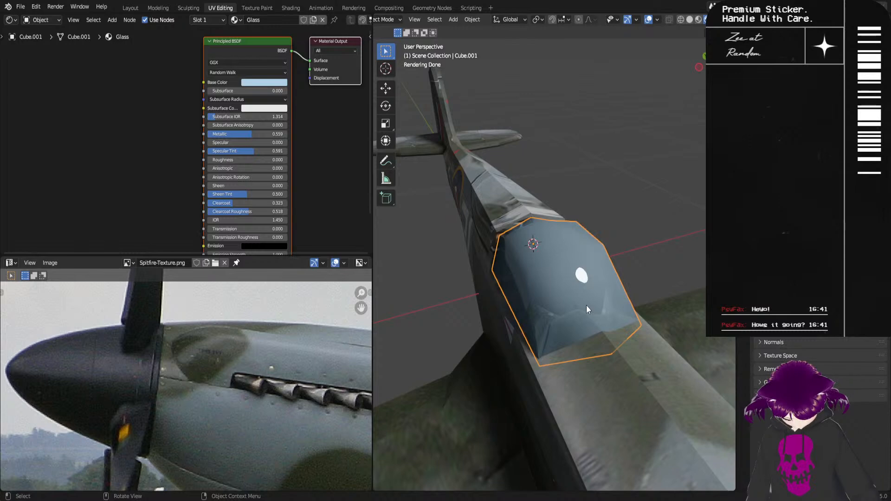
pyautogui.rightClick(587, 304)
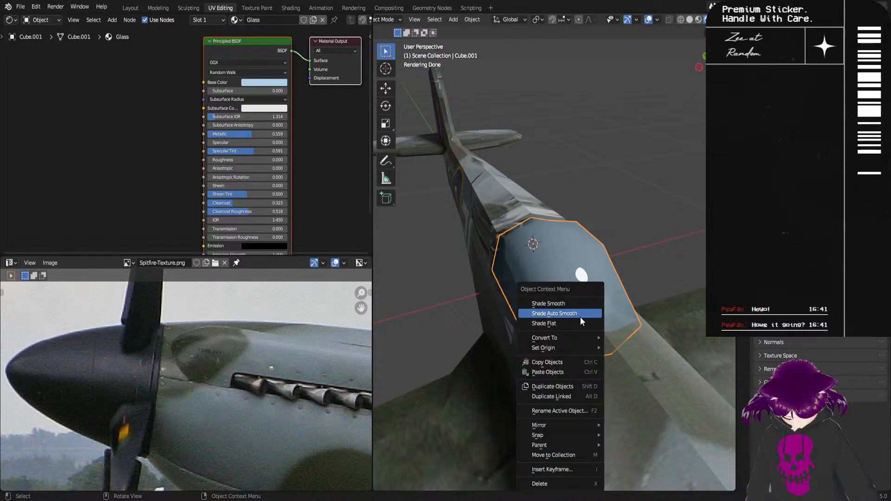
pyautogui.click(580, 323)
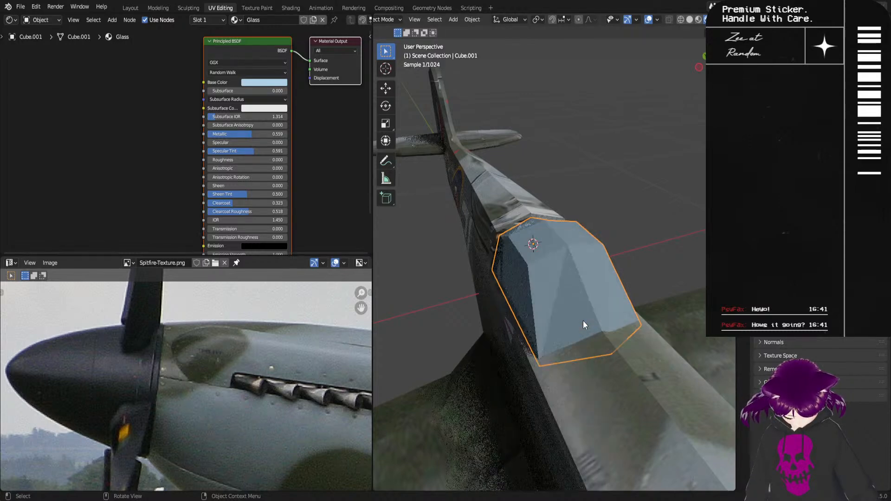
# Step: Examine the shading of the canopy, fuselage, wings and propeller from several angles in the rendered view
pyautogui.keyDown('shift'); pyautogui.click(665, 316); pyautogui.keyUp('shift')
pyautogui.keyDown('alt'); pyautogui.moveTo(630, 295); pyautogui.dragTo(655, 307); pyautogui.keyUp('alt')
pyautogui.keyDown('alt'); pyautogui.moveTo(622, 333); pyautogui.dragTo(651, 340); pyautogui.keyUp('alt')
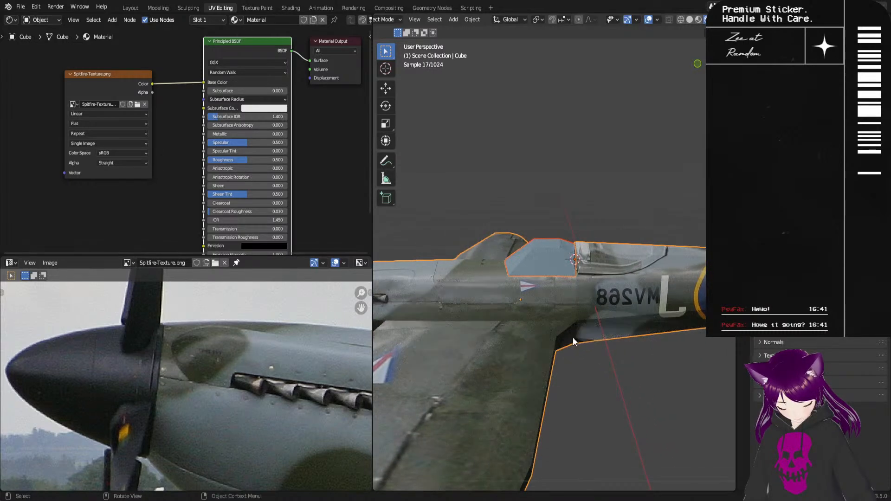
pyautogui.keyDown('alt'); pyautogui.moveTo(561, 335); pyautogui.dragTo(688, 367); pyautogui.keyUp('alt')
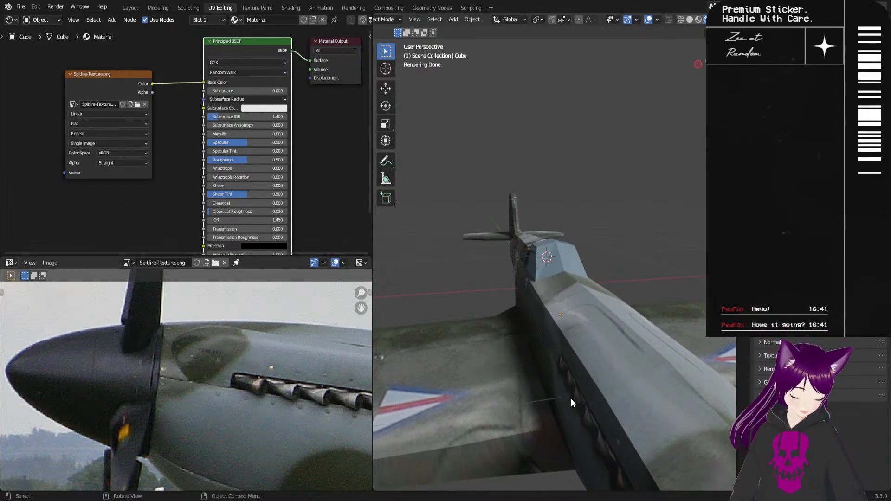
pyautogui.moveTo(540, 377); pyautogui.dragTo(542, 405, button='middle')
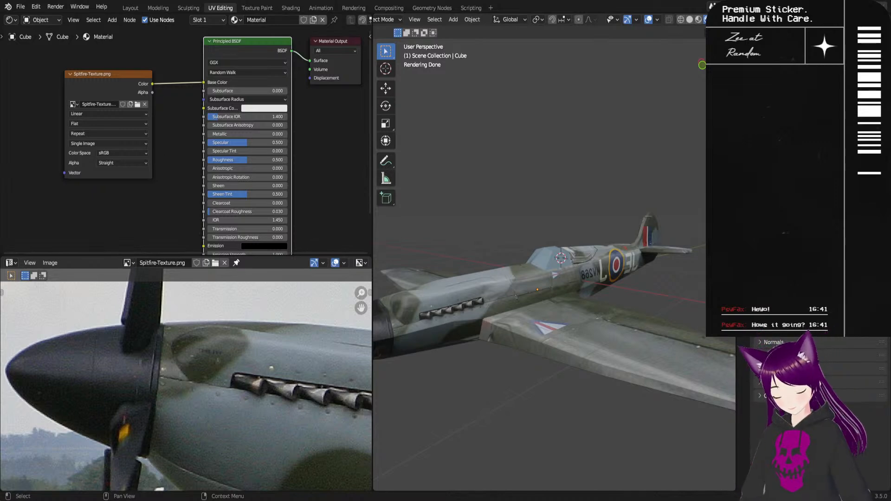
pyautogui.moveTo(492, 402); pyautogui.dragTo(472, 374, button='middle')
pyautogui.moveTo(563, 369); pyautogui.dragTo(545, 328, button='middle')
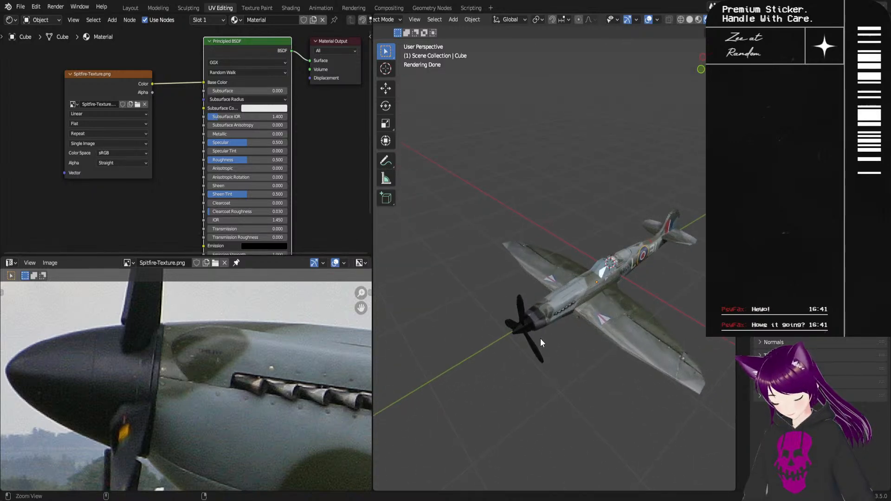
pyautogui.scroll(5, 533, 338)
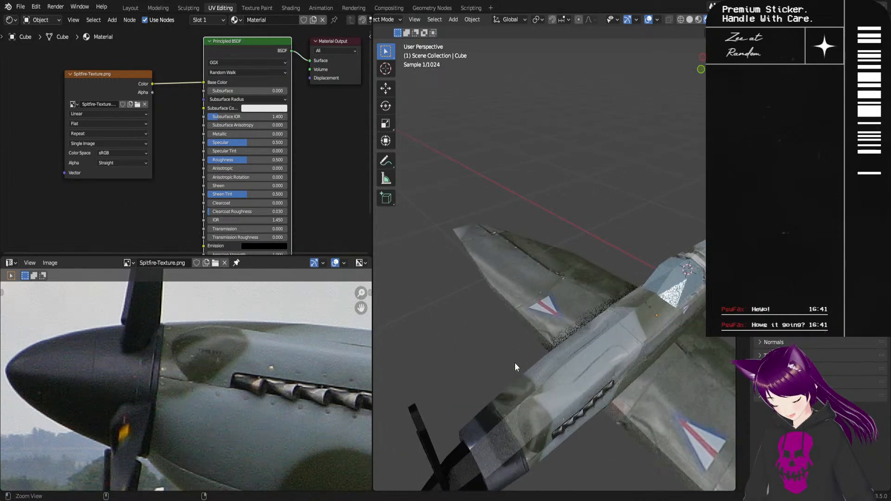
pyautogui.keyDown('shift'); pyautogui.moveTo(504, 385); pyautogui.dragTo(617, 225, button='middle'); pyautogui.keyUp('shift')
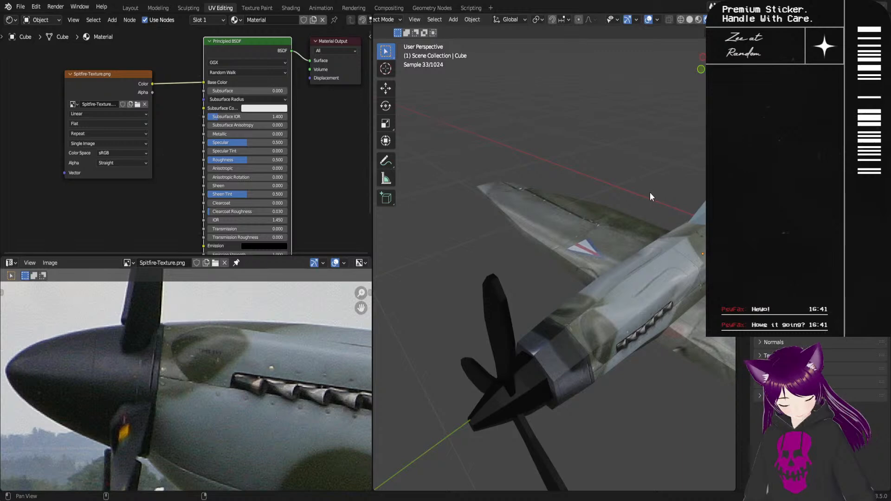
# Step: Switch the render engine to Eevee and shade the upper propeller blade smooth
pyautogui.click(743, 166)
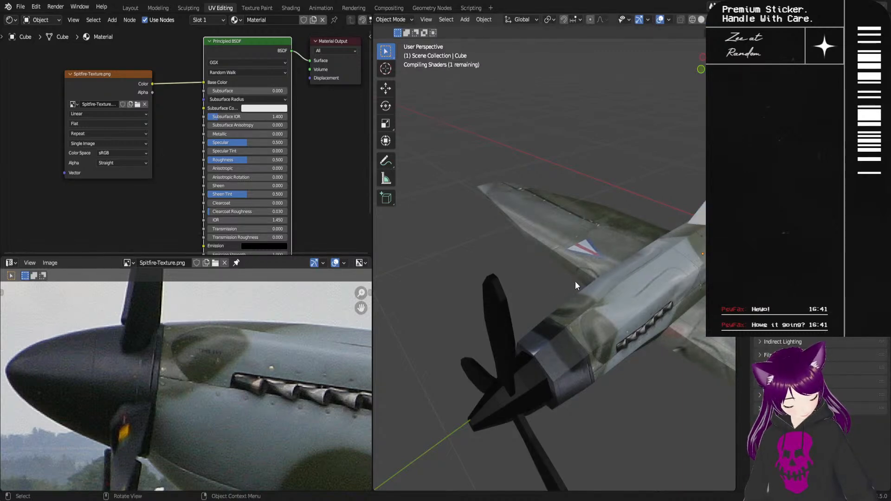
pyautogui.click(507, 349)
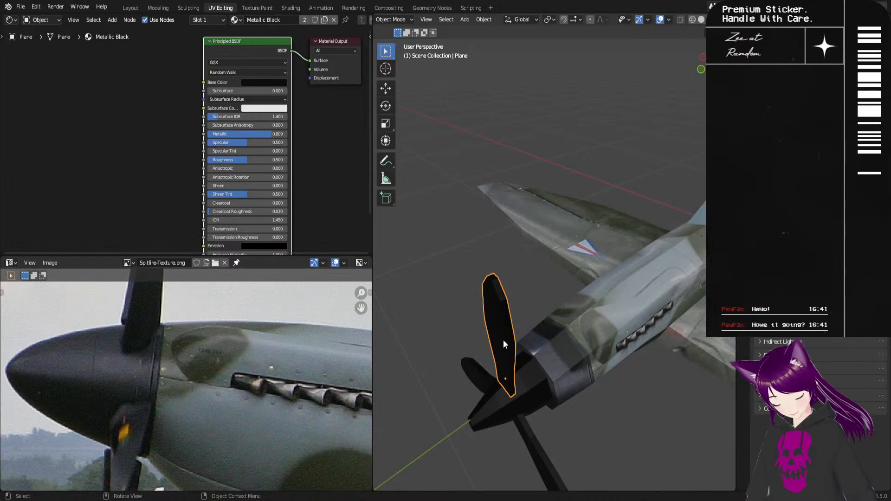
pyautogui.rightClick(503, 338)
pyautogui.click(501, 309)
pyautogui.moveTo(525, 349); pyautogui.dragTo(548, 398, button='middle')
pyautogui.click(559, 427)
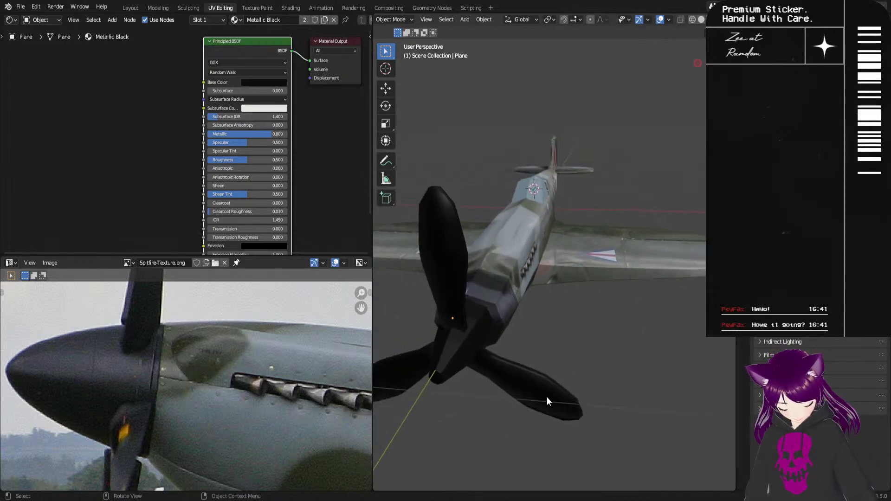
# Step: Select the aircraft's fuselage, check its look from the front, and save the file
pyautogui.click(528, 261)
pyautogui.scroll(-10, 567, 347)
pyautogui.moveTo(566, 346); pyautogui.dragTo(556, 372, button='middle')
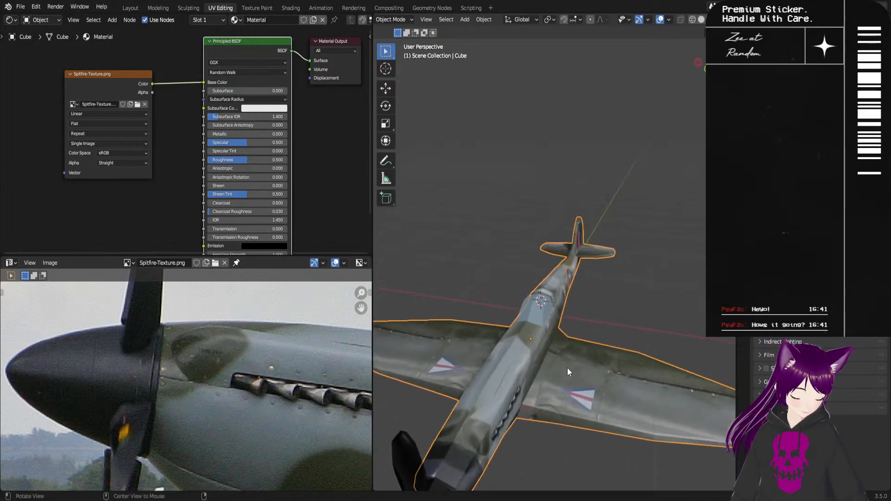
pyautogui.moveTo(613, 397); pyautogui.dragTo(617, 362, button='middle')
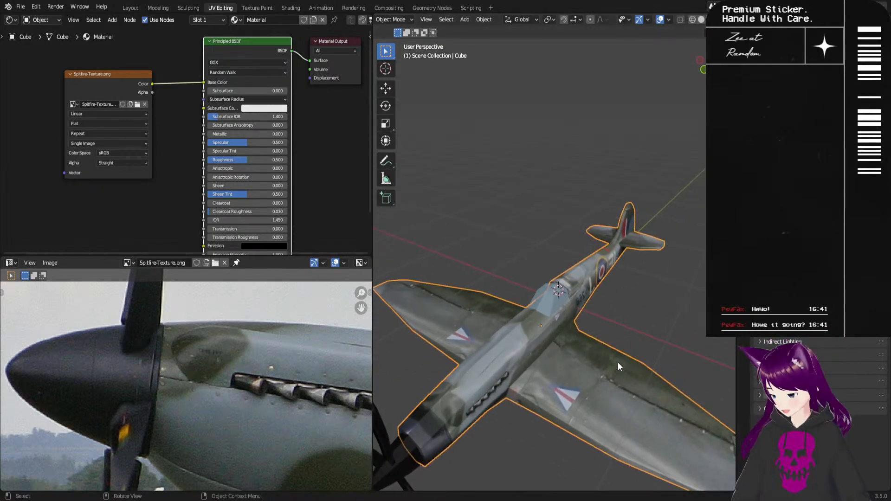
pyautogui.hotkey('ctrl', 's')
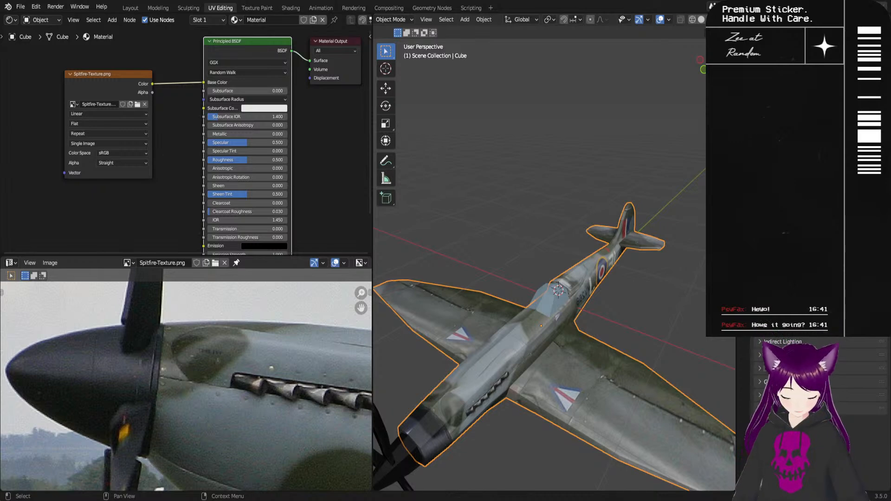
# Step: Set the Metallic value of the canopy's Glass material to 0, then deselect the canopy
pyautogui.click(546, 302)
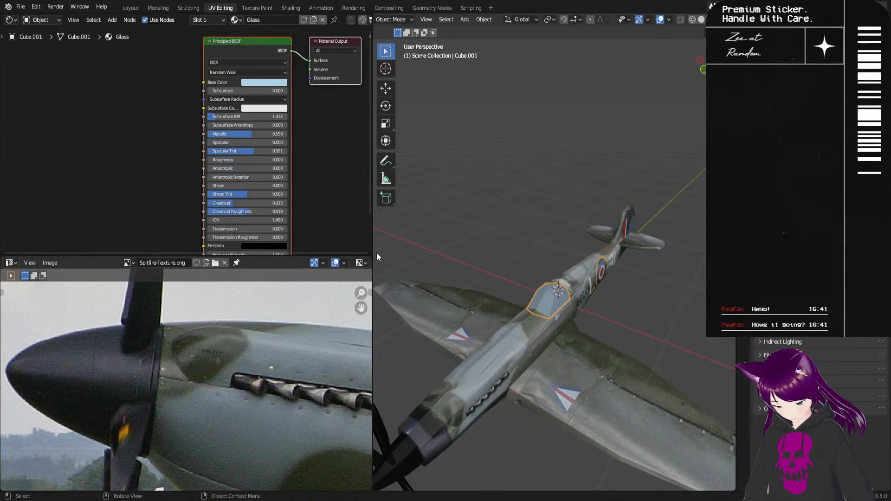
pyautogui.moveTo(255, 132); pyautogui.dragTo(189, 138)
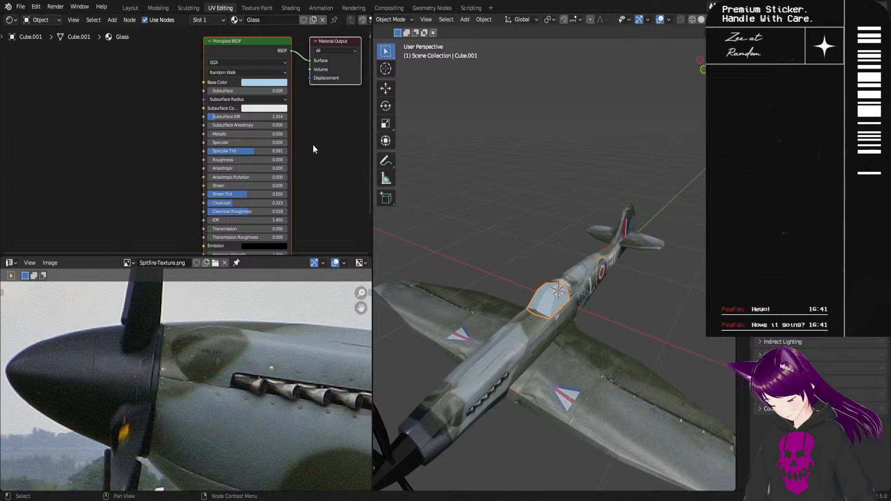
pyautogui.click(654, 332)
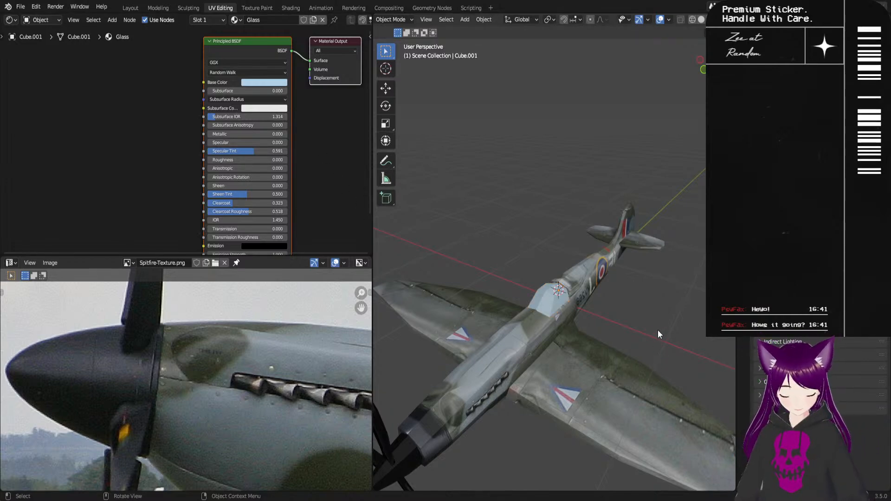
# Step: Shade all parts of the aircraft smooth together, deselect them and save the file
pyautogui.scroll(-3, 650, 333)
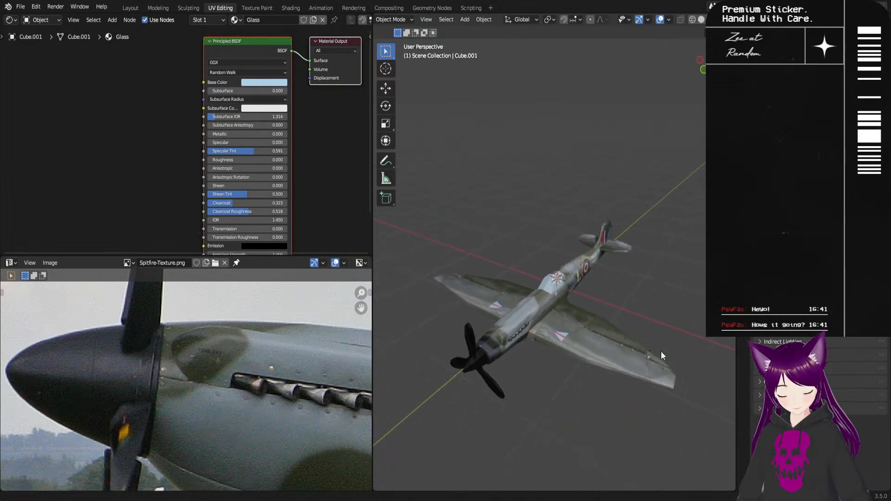
pyautogui.moveTo(686, 228); pyautogui.dragTo(466, 383)
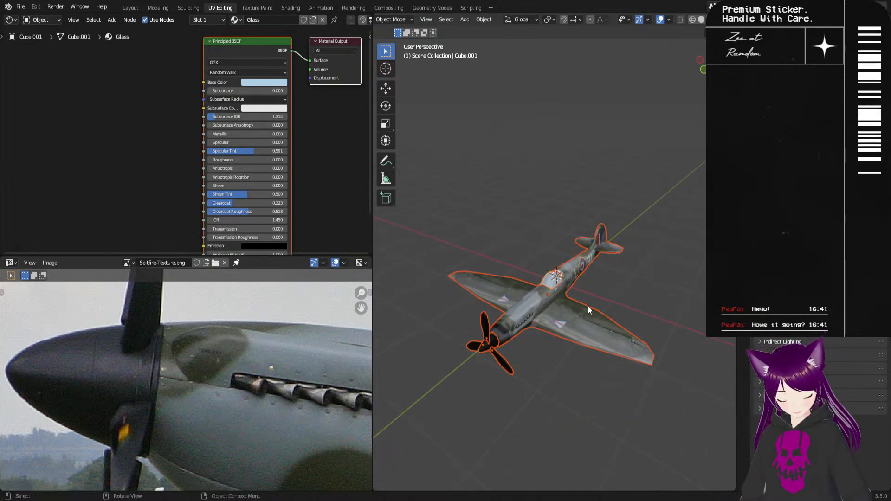
pyautogui.rightClick(576, 318)
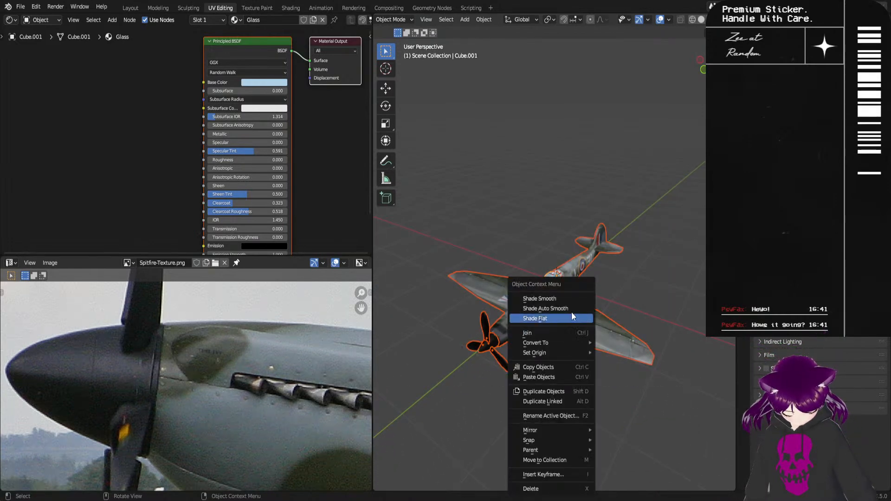
pyautogui.click(540, 298)
pyautogui.hotkey('alt', 'a')
pyautogui.moveTo(666, 335); pyautogui.dragTo(556, 362, button='middle')
pyautogui.hotkey('ctrl', 's')
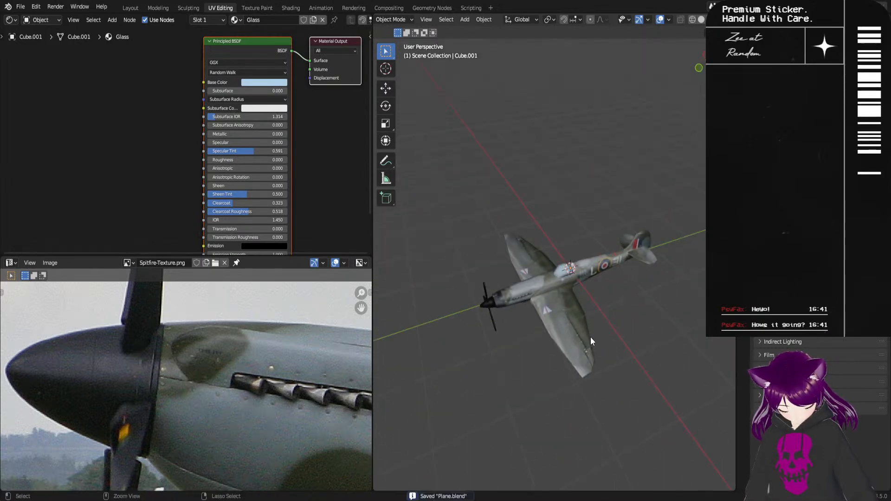